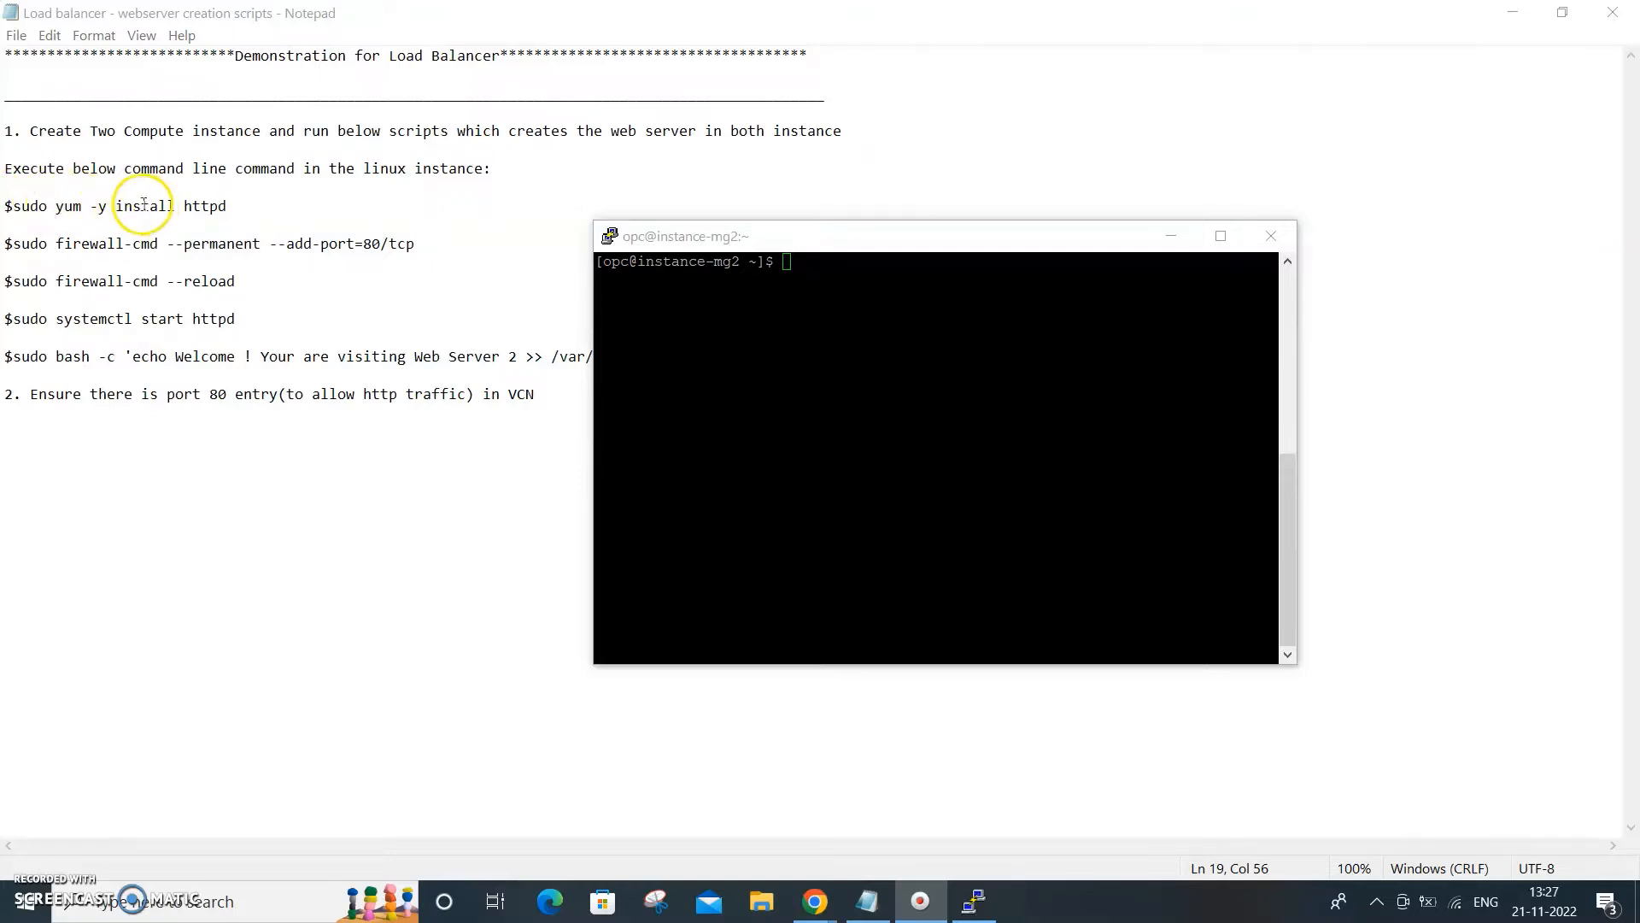
left_click(16, 207)
left_click_drag(14, 206, 235, 197)
key("shift+Up")
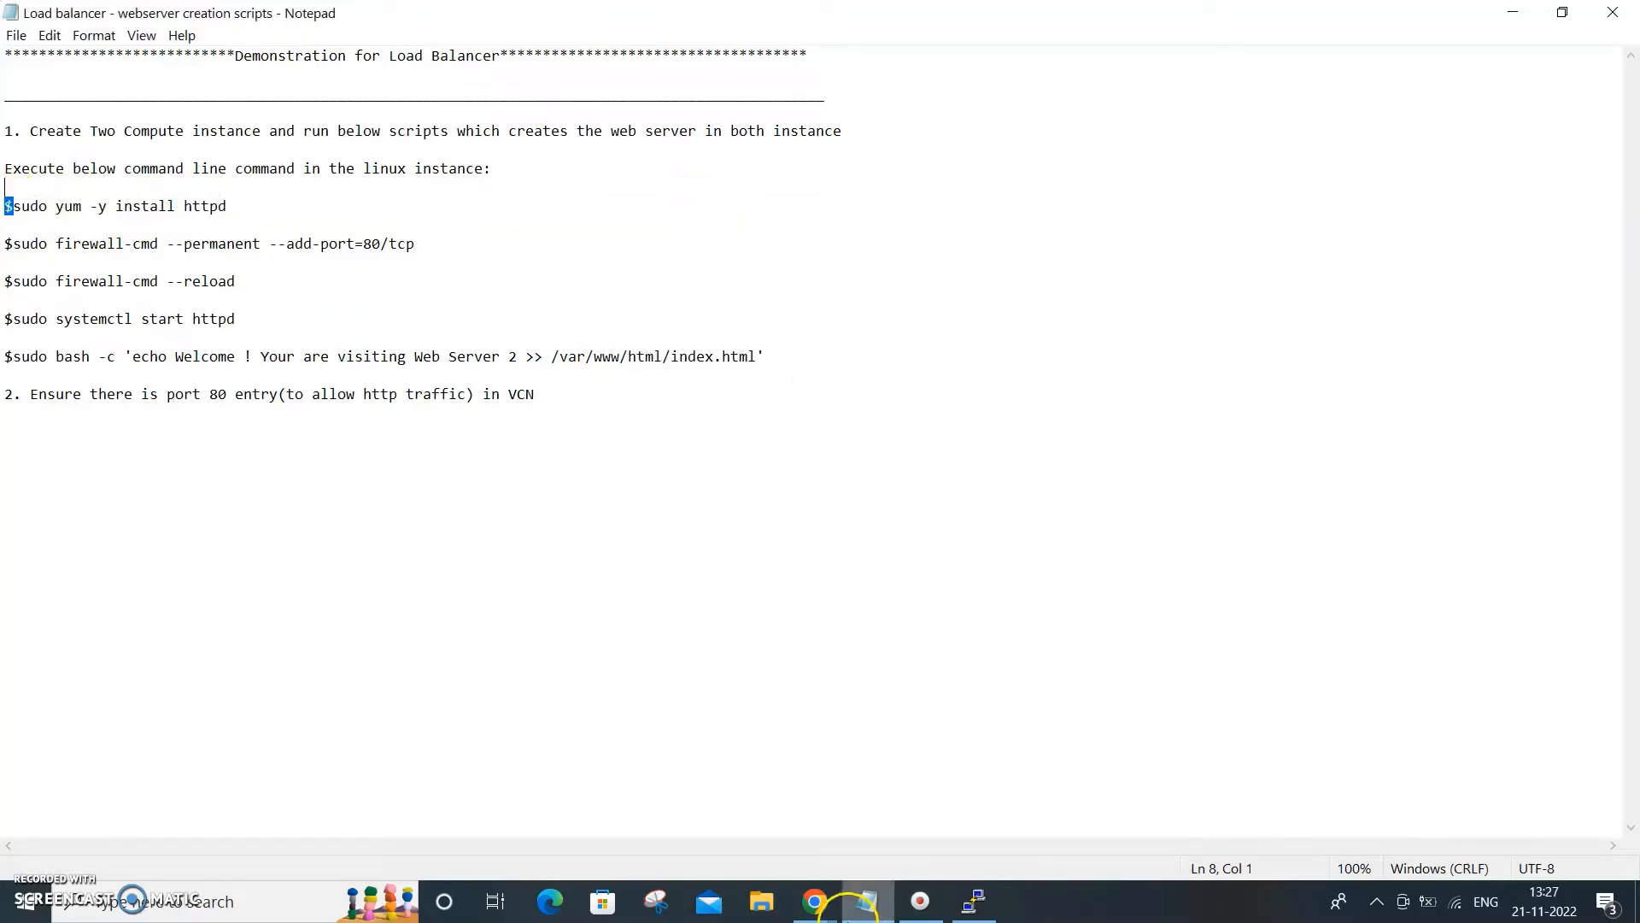
Switch to the terminal and check the web server's service status with sudo systemctl status httpd
left_click(975, 900)
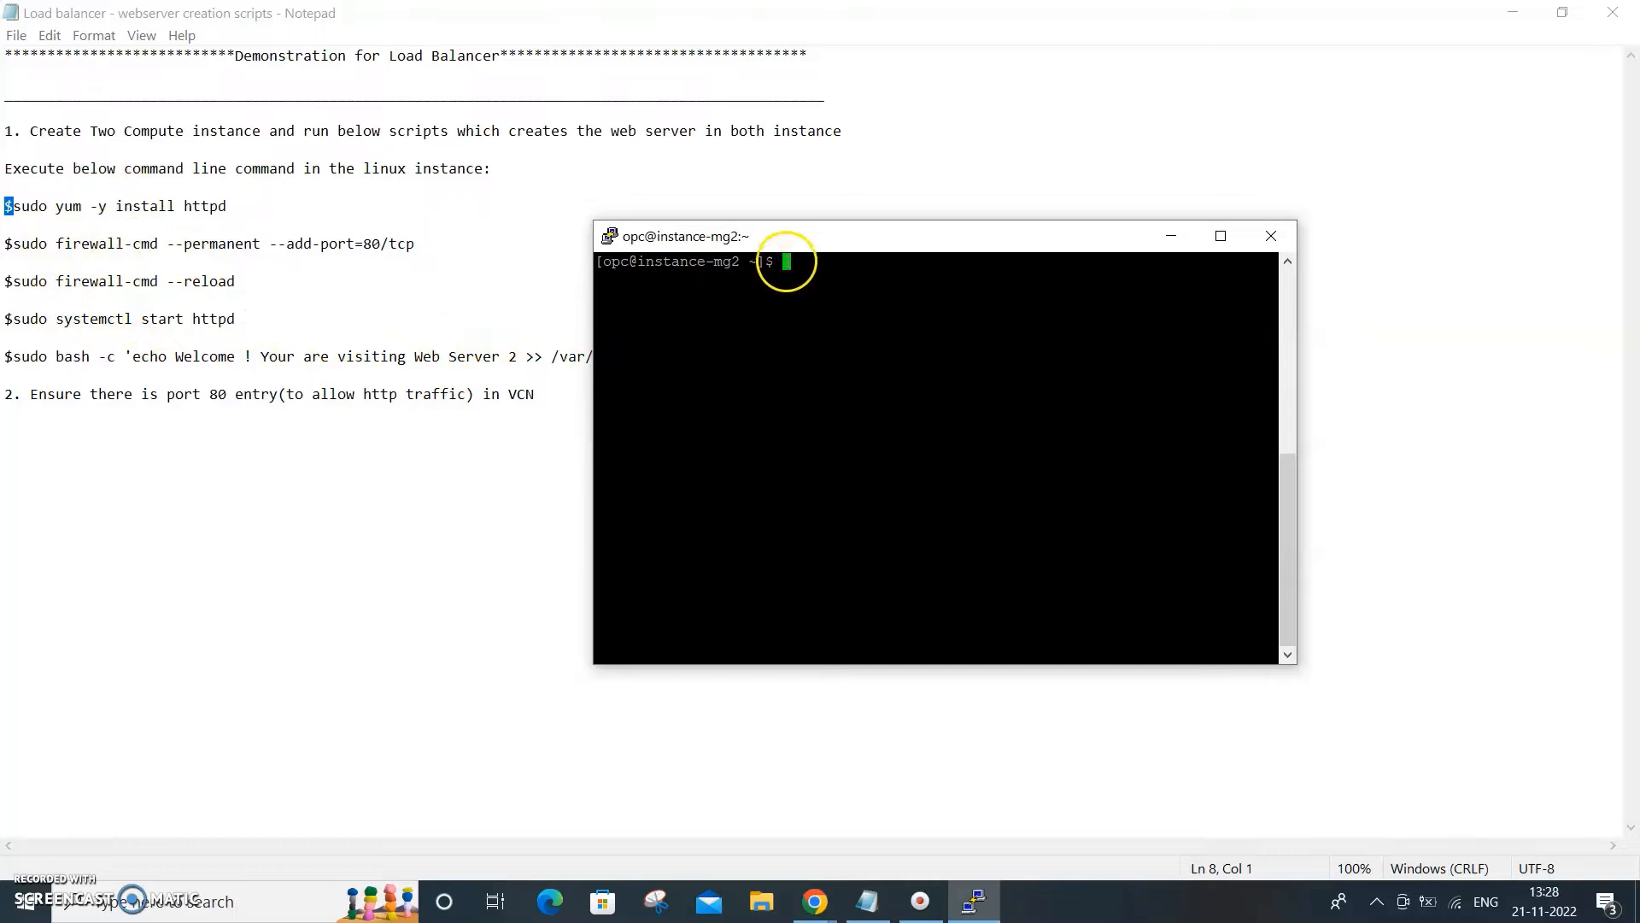
double_click(805, 317)
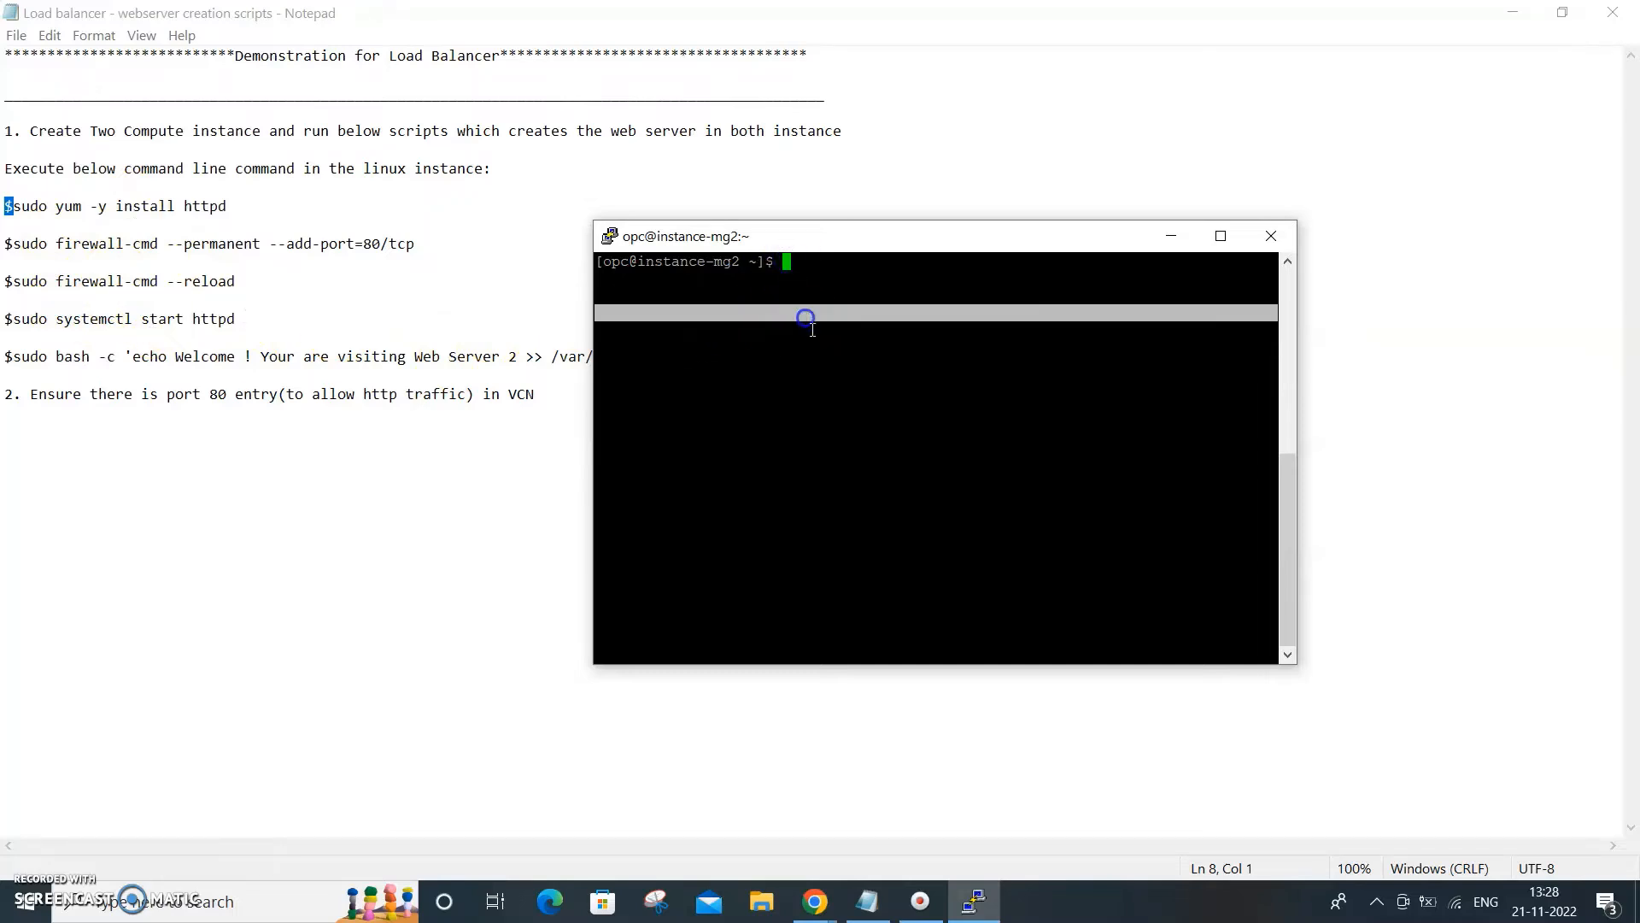
left_click(794, 262)
type("s")
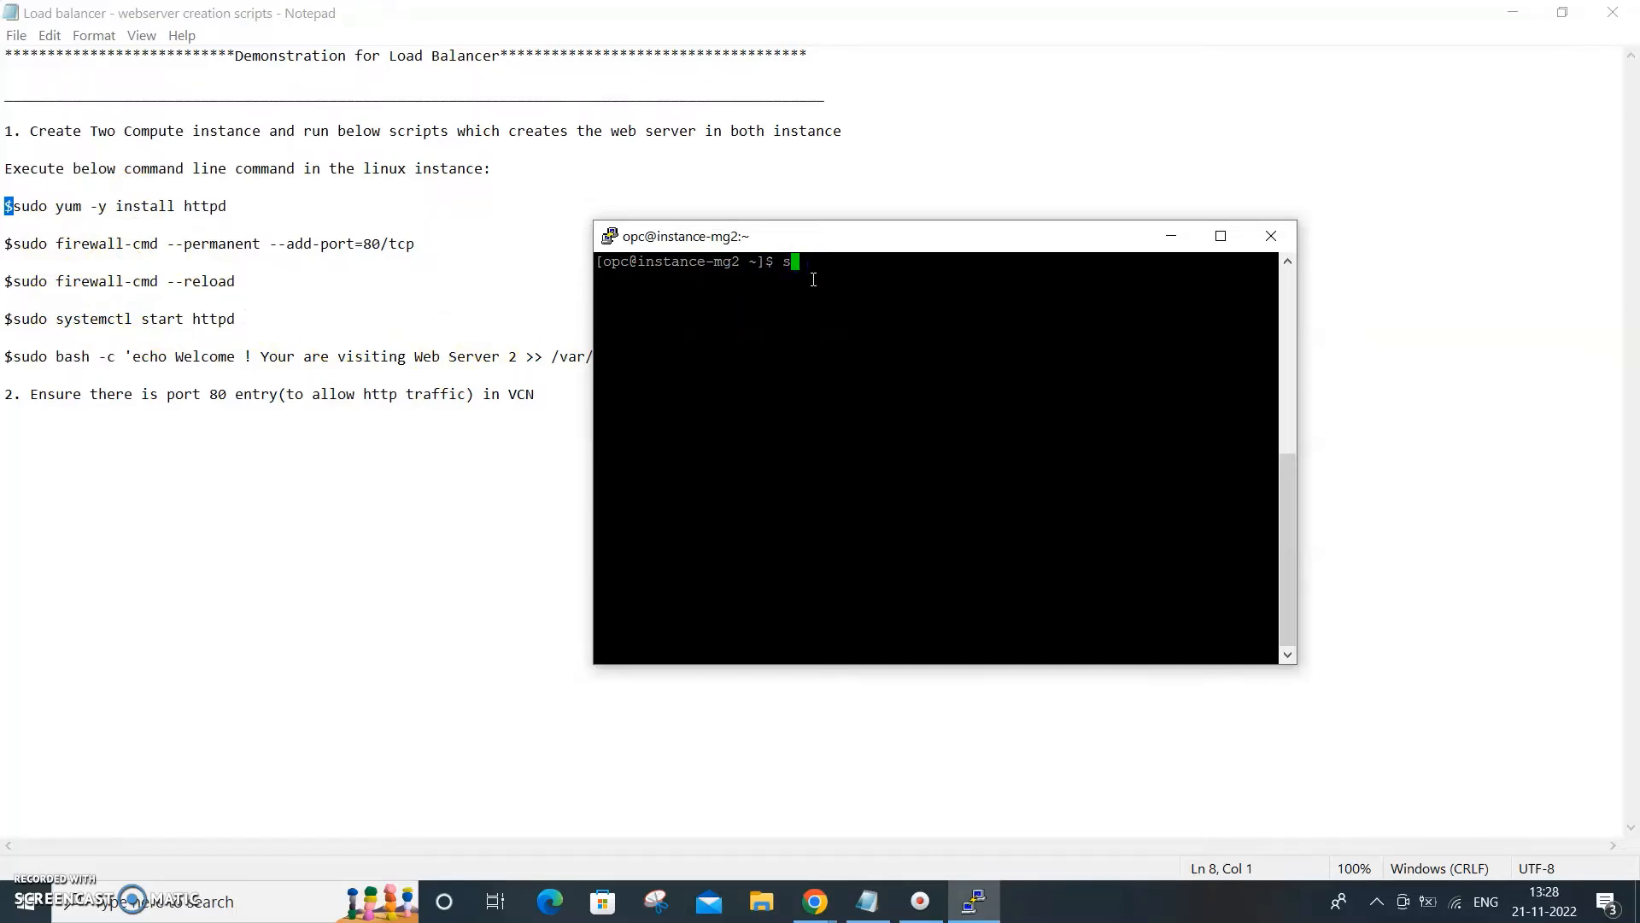
type("udo systemclt")
key("BackSpace")
key("BackSpace")
type("tl status httpd")
key("Return")
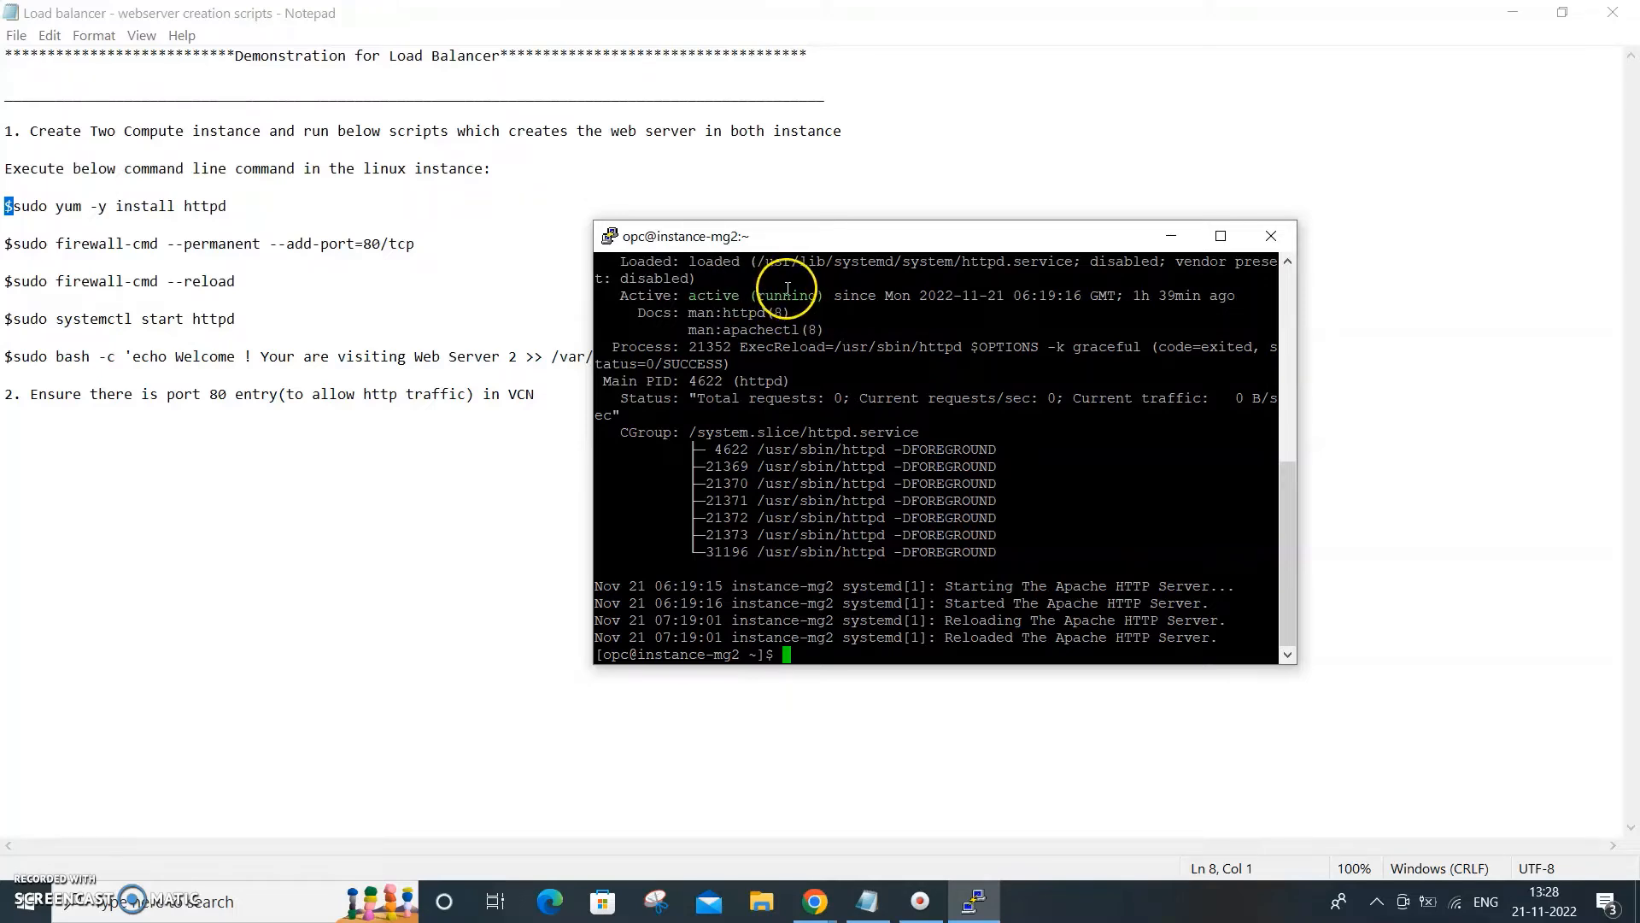
scroll(1046, 431, "up", 4)
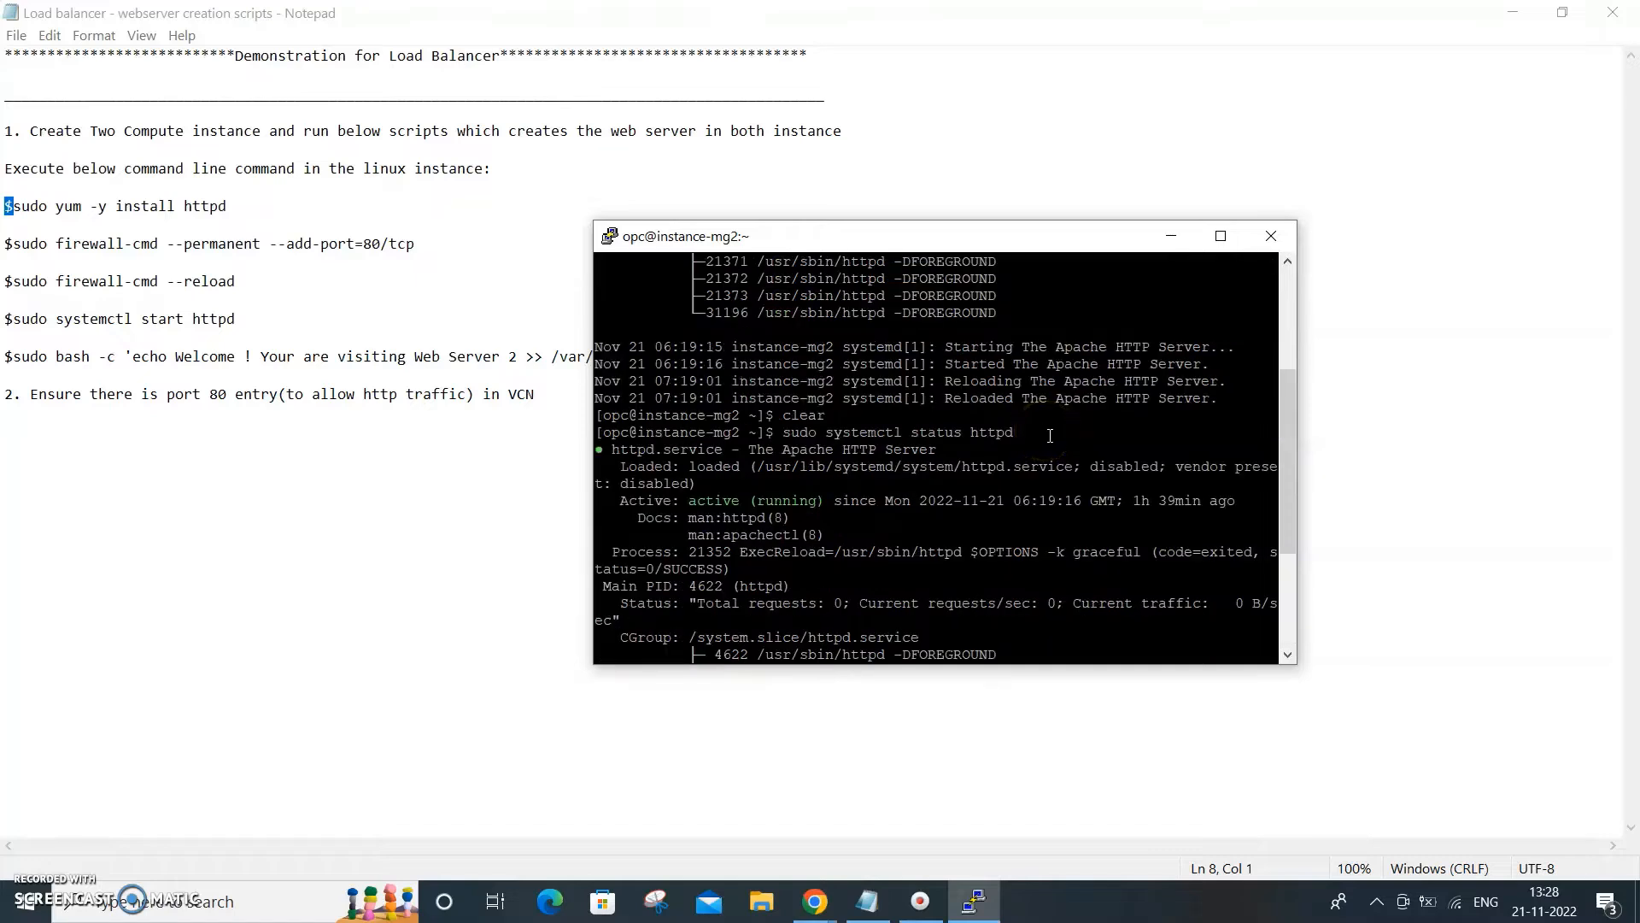
left_click(1166, 241)
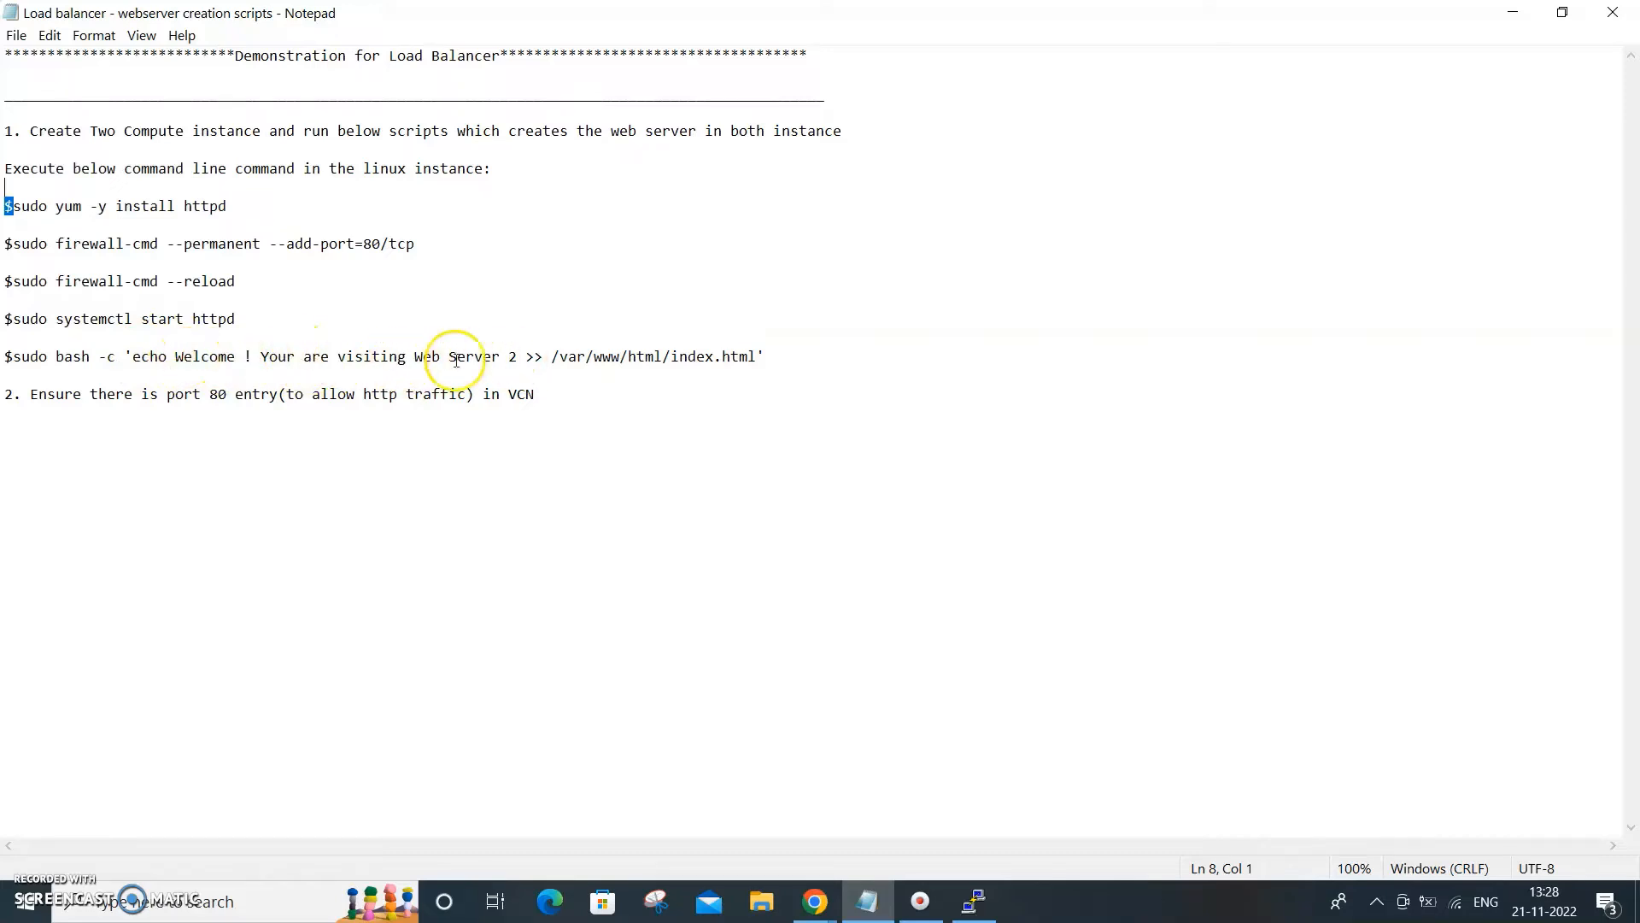
Try Web Server 1 in the notes' echo command and restore the server number to 2
left_click(510, 358)
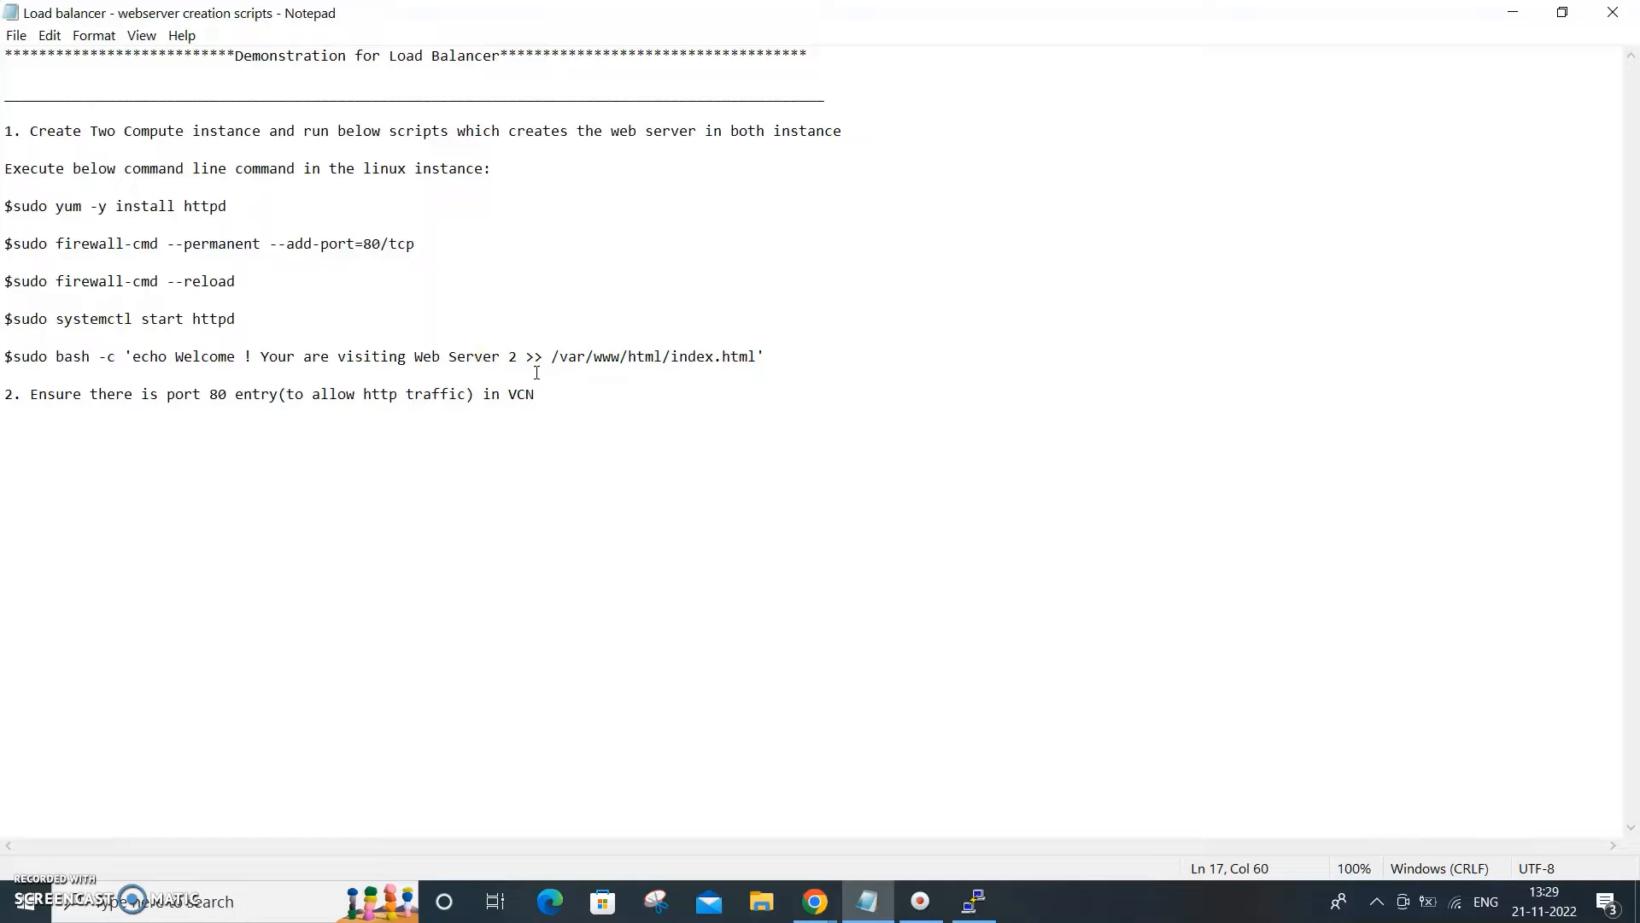
type("1")
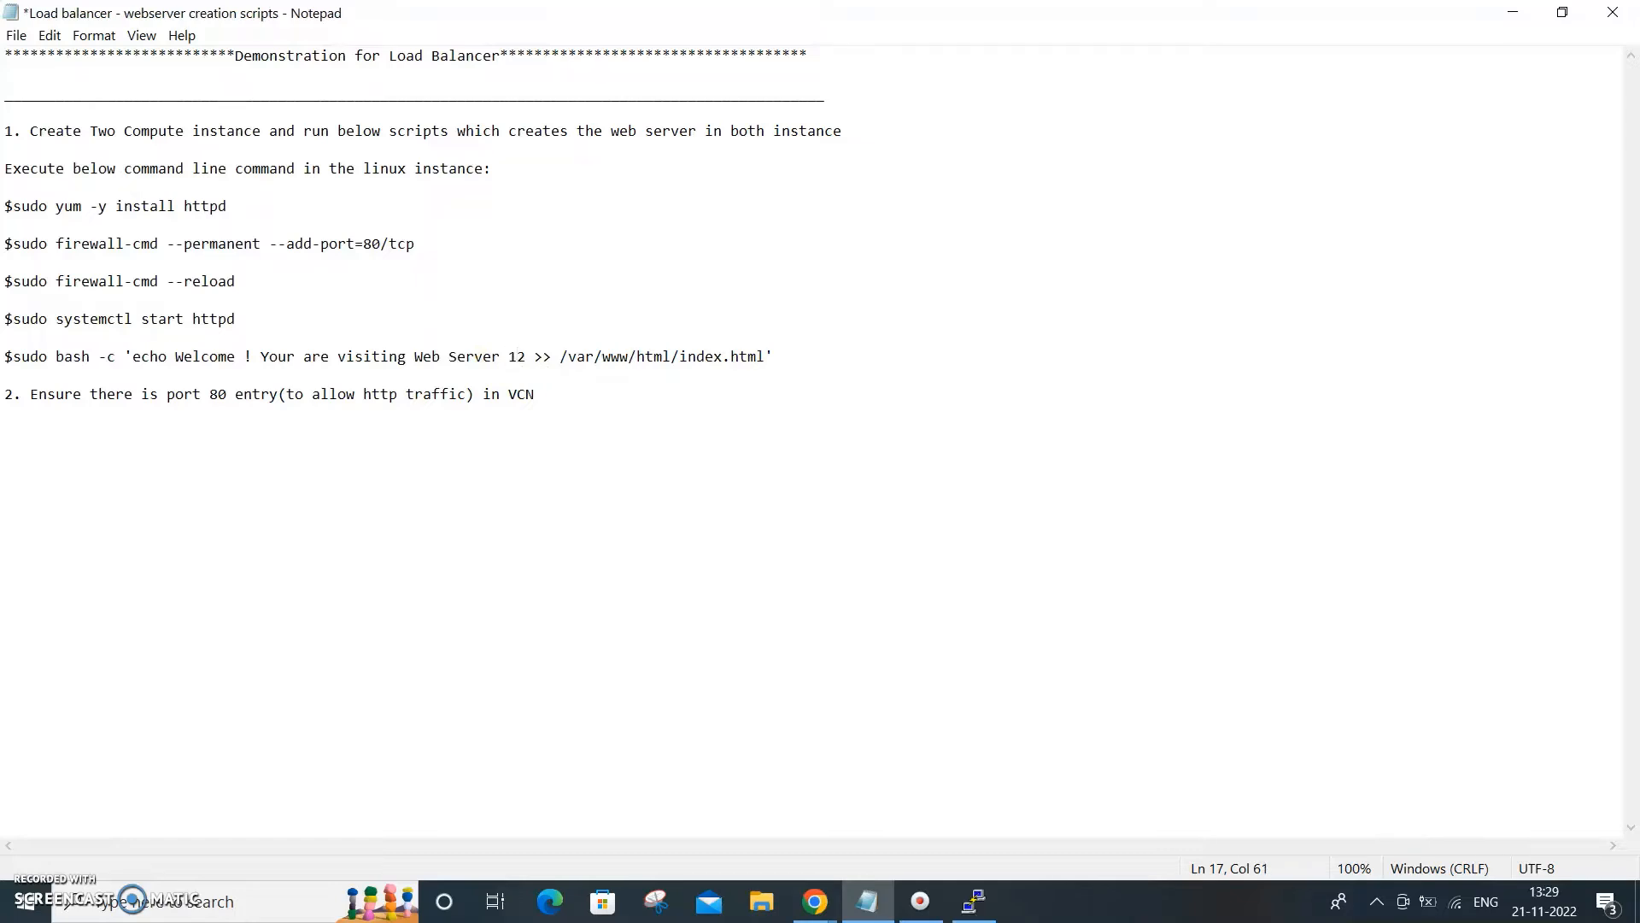
key("Delete")
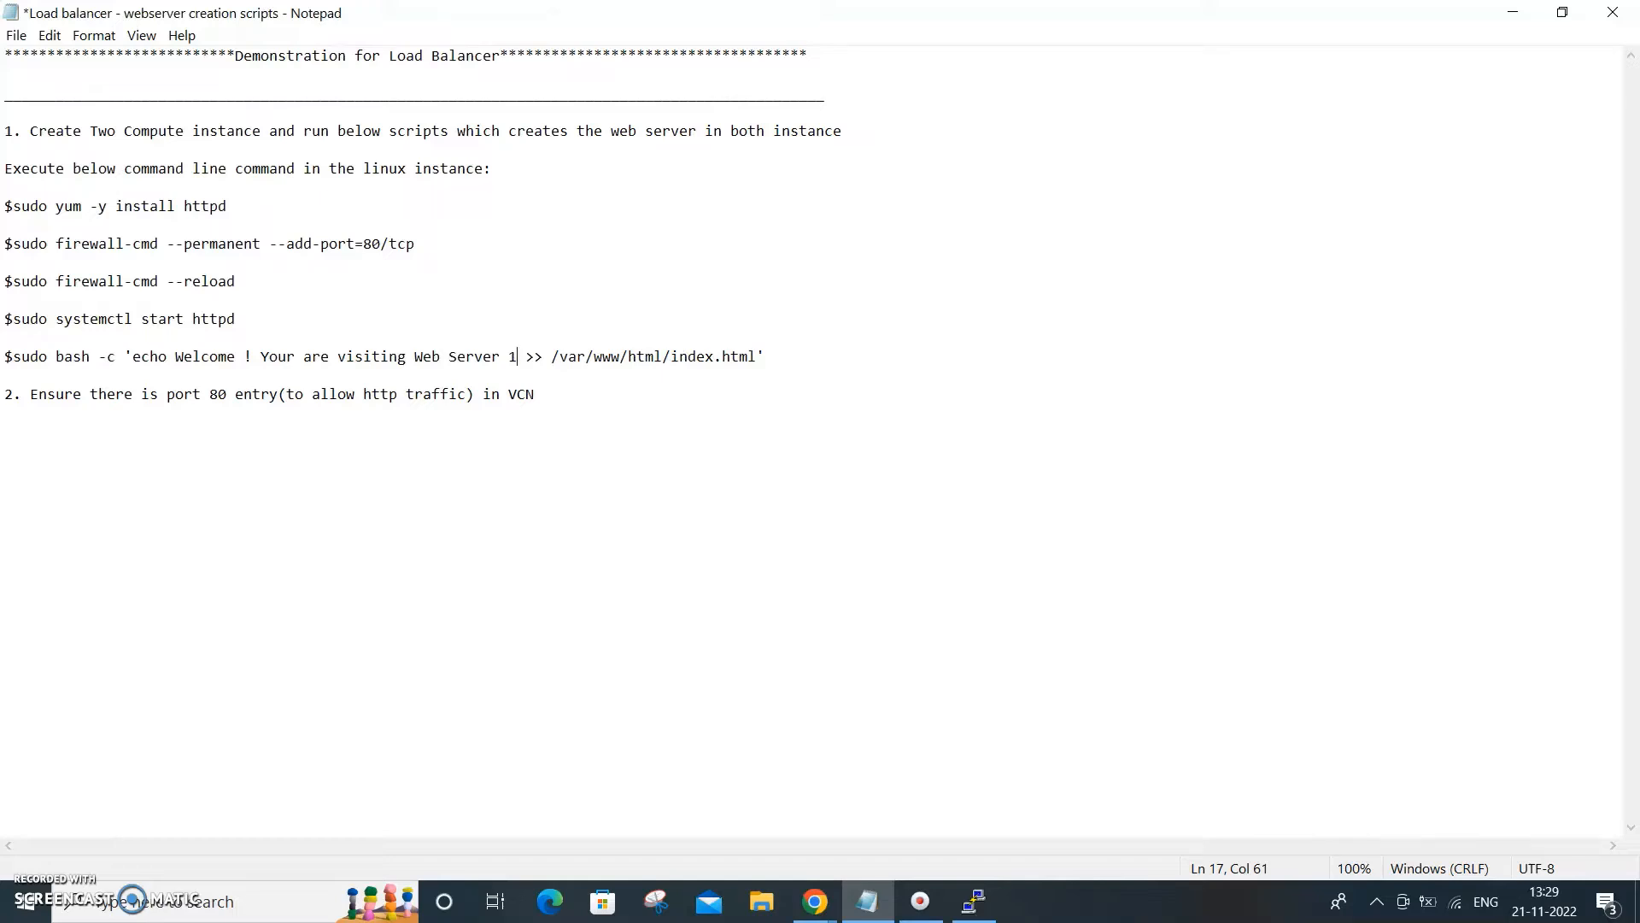
key("BackSpace")
type("2")
Switch back to the terminal, go to the root directory and print the working directory
left_click(997, 907)
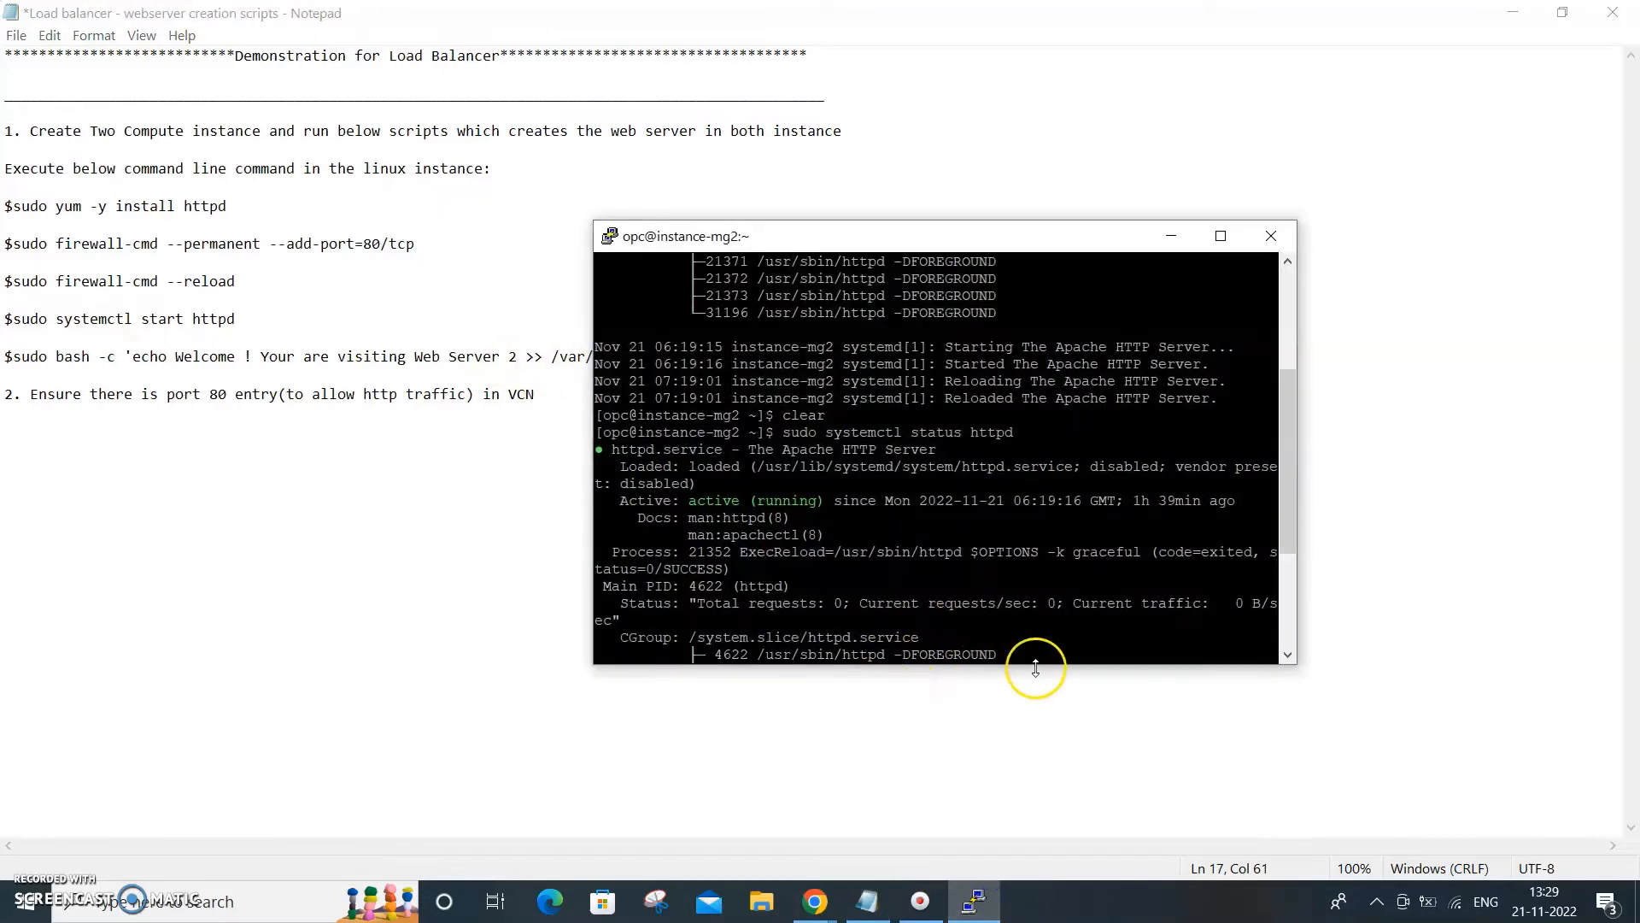
scroll(1110, 563, "down", 4)
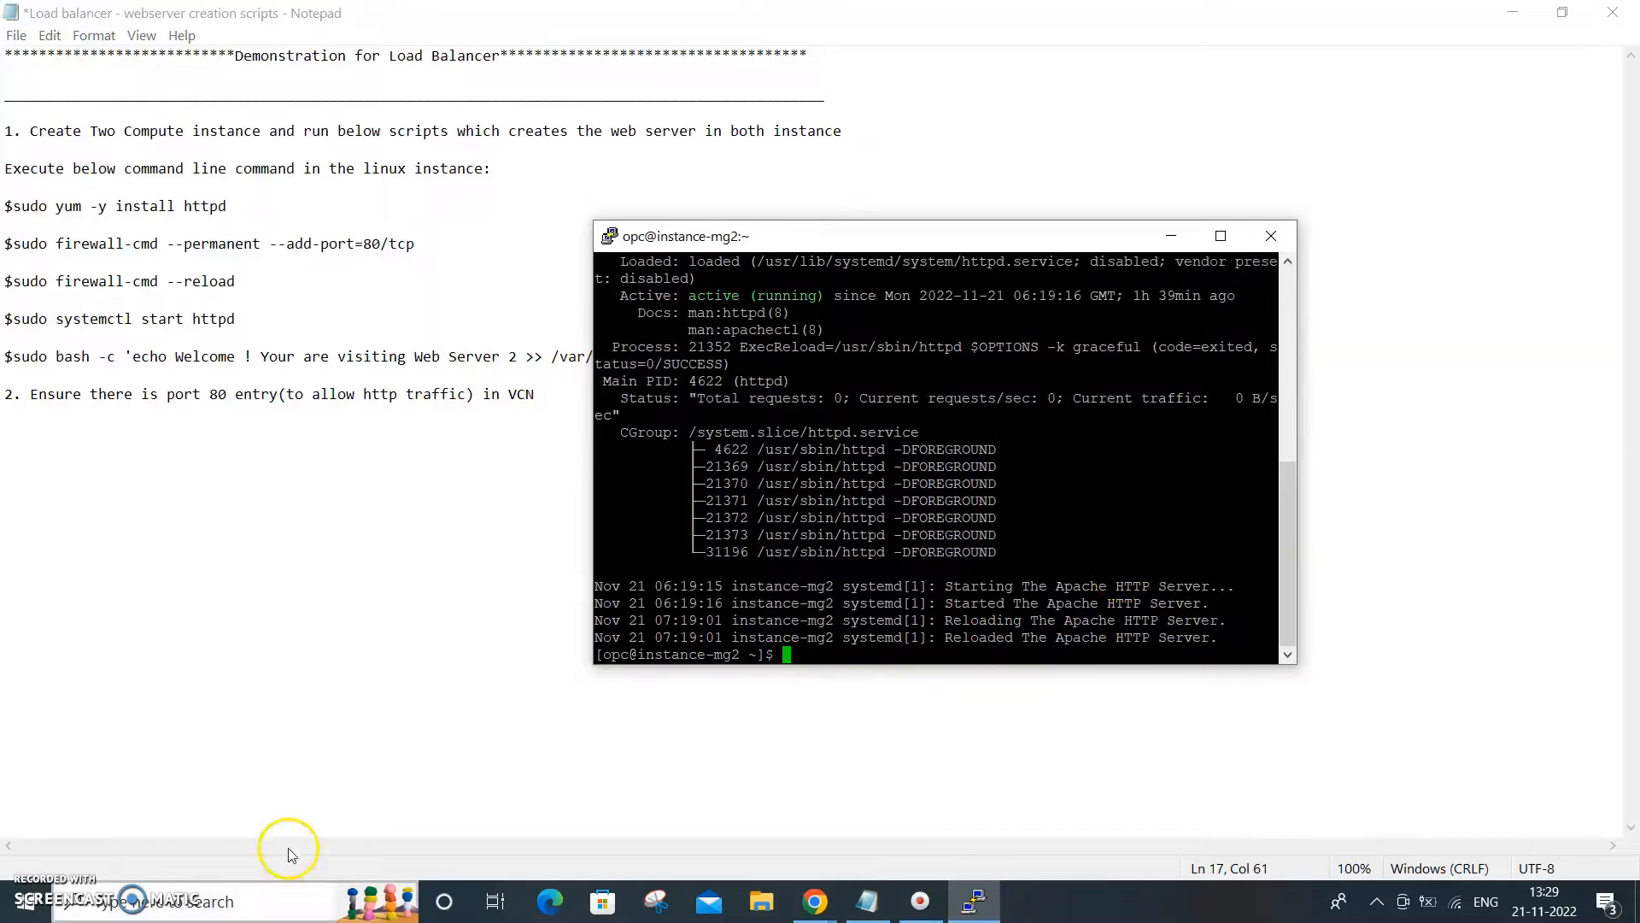
type("cd /")
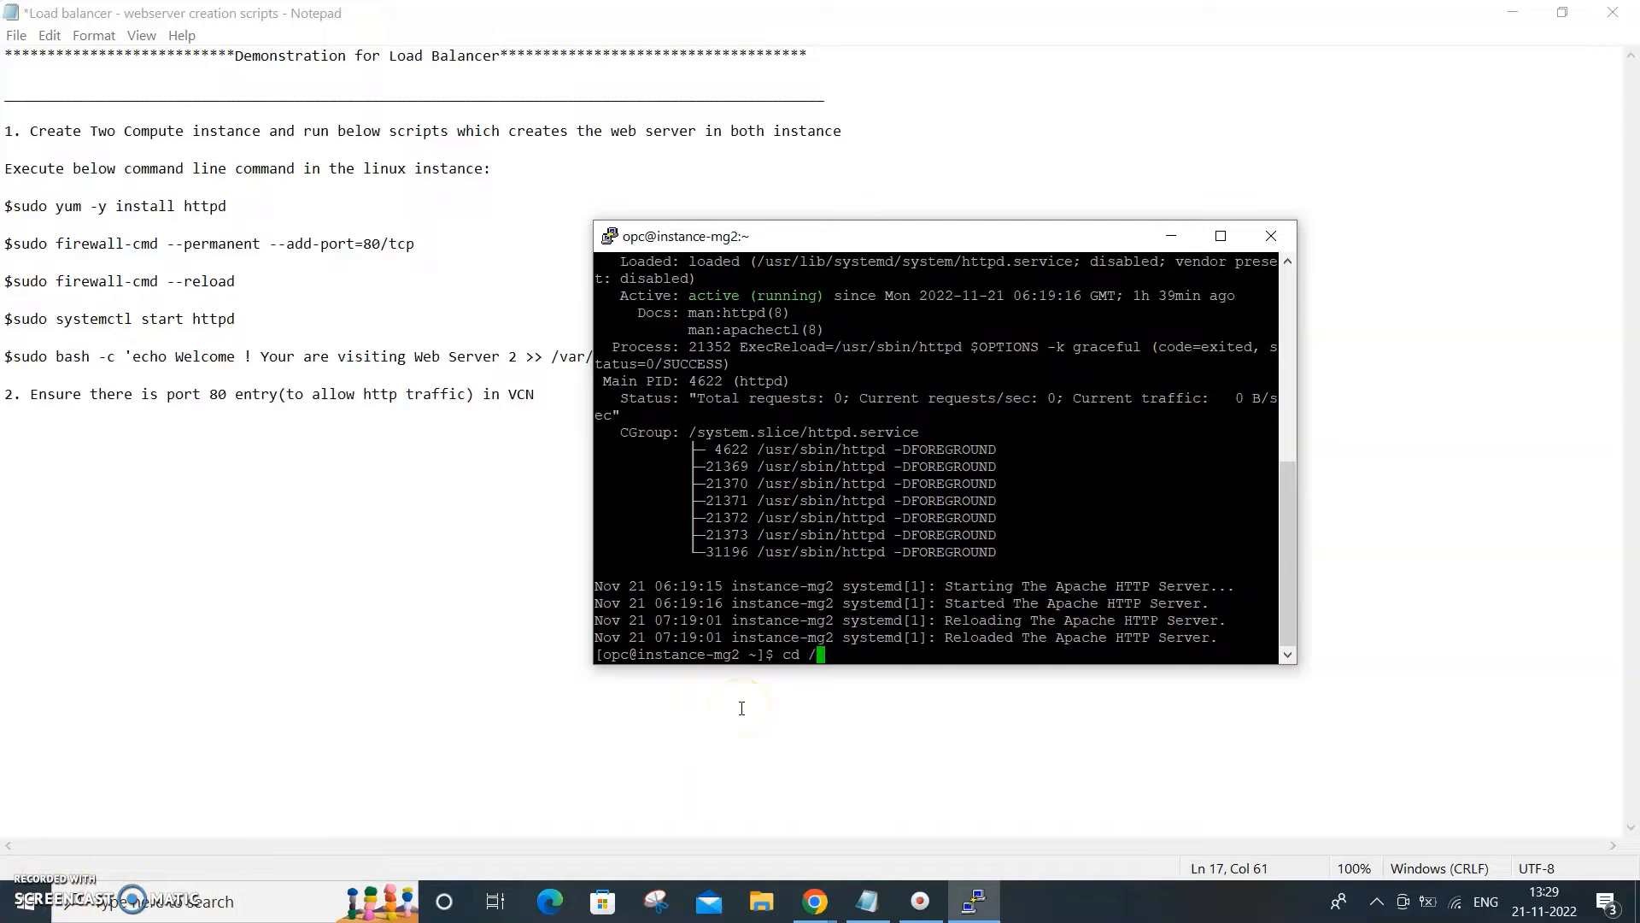
key("Return")
type("pwd")
key("Return")
Change to the /var/www directory and list its contents in long format
type("cd ")
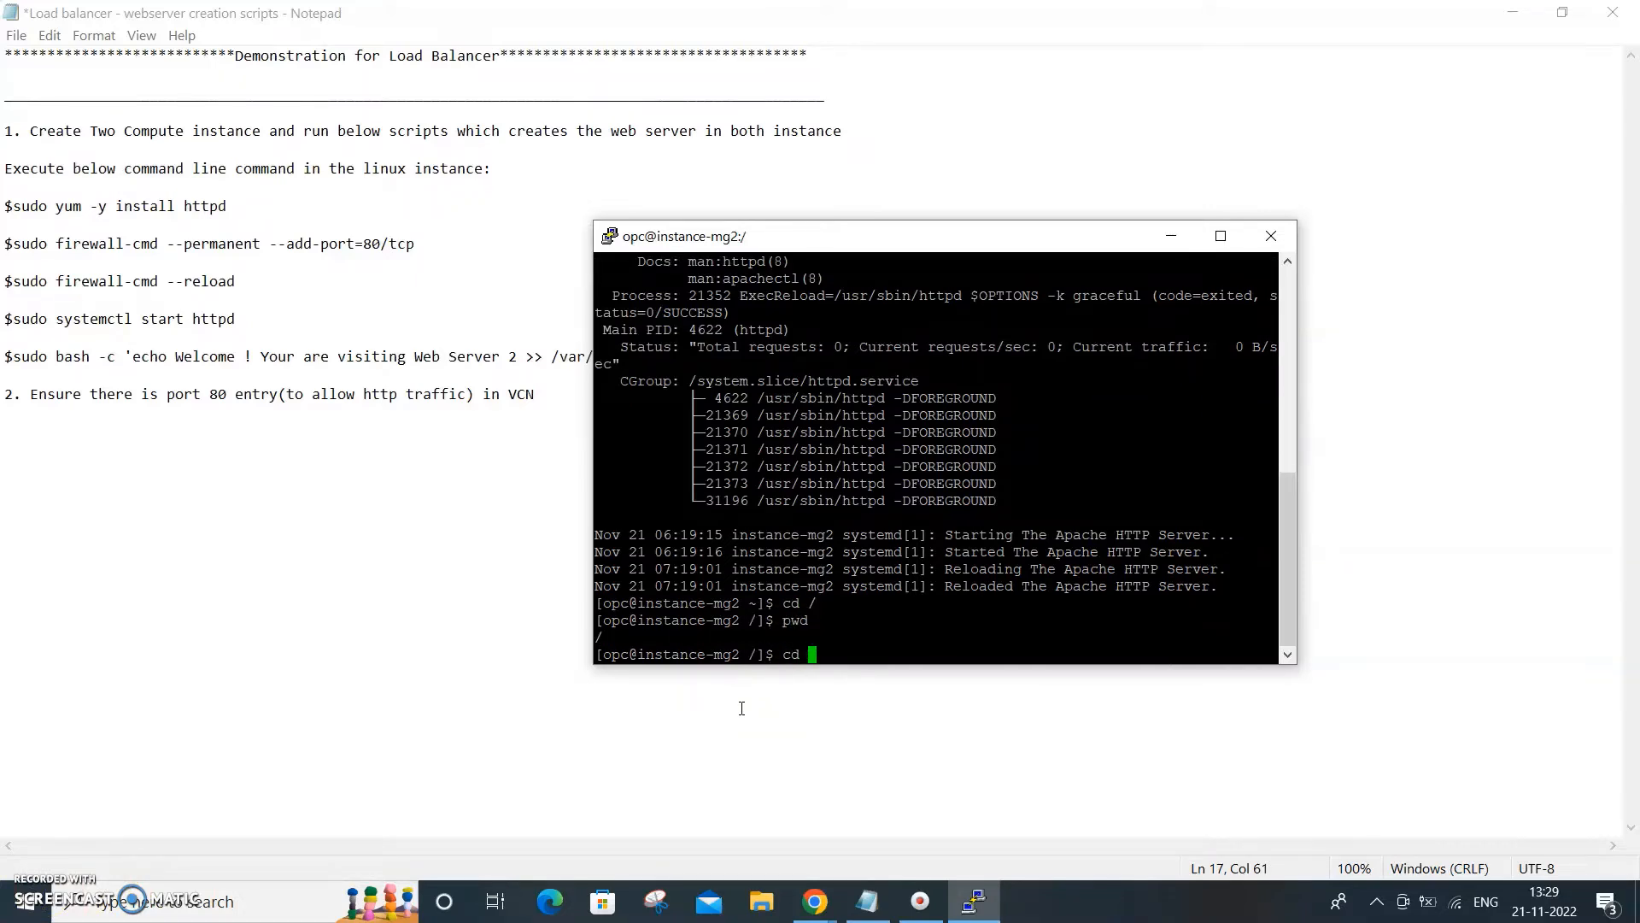
type("/vat")
key("BackSpace")
type("r/www")
key("Return")
type("ls -l")
key("Return")
Enter the html directory and list its files in long format
type("cd html")
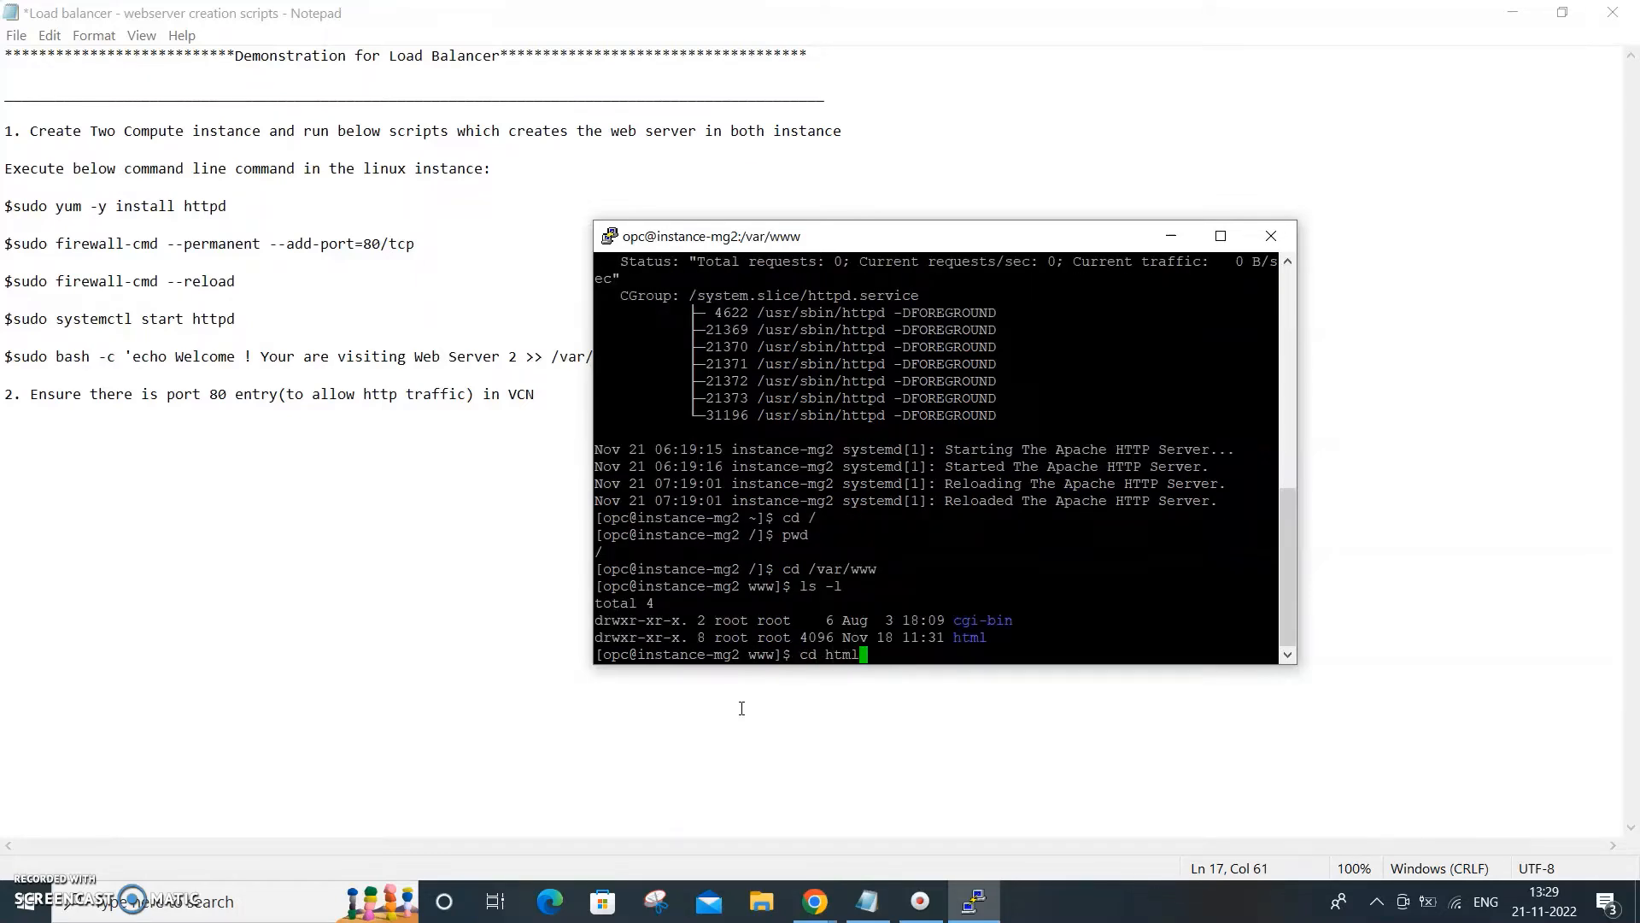
key("Return")
type("ls -l")
key("Return")
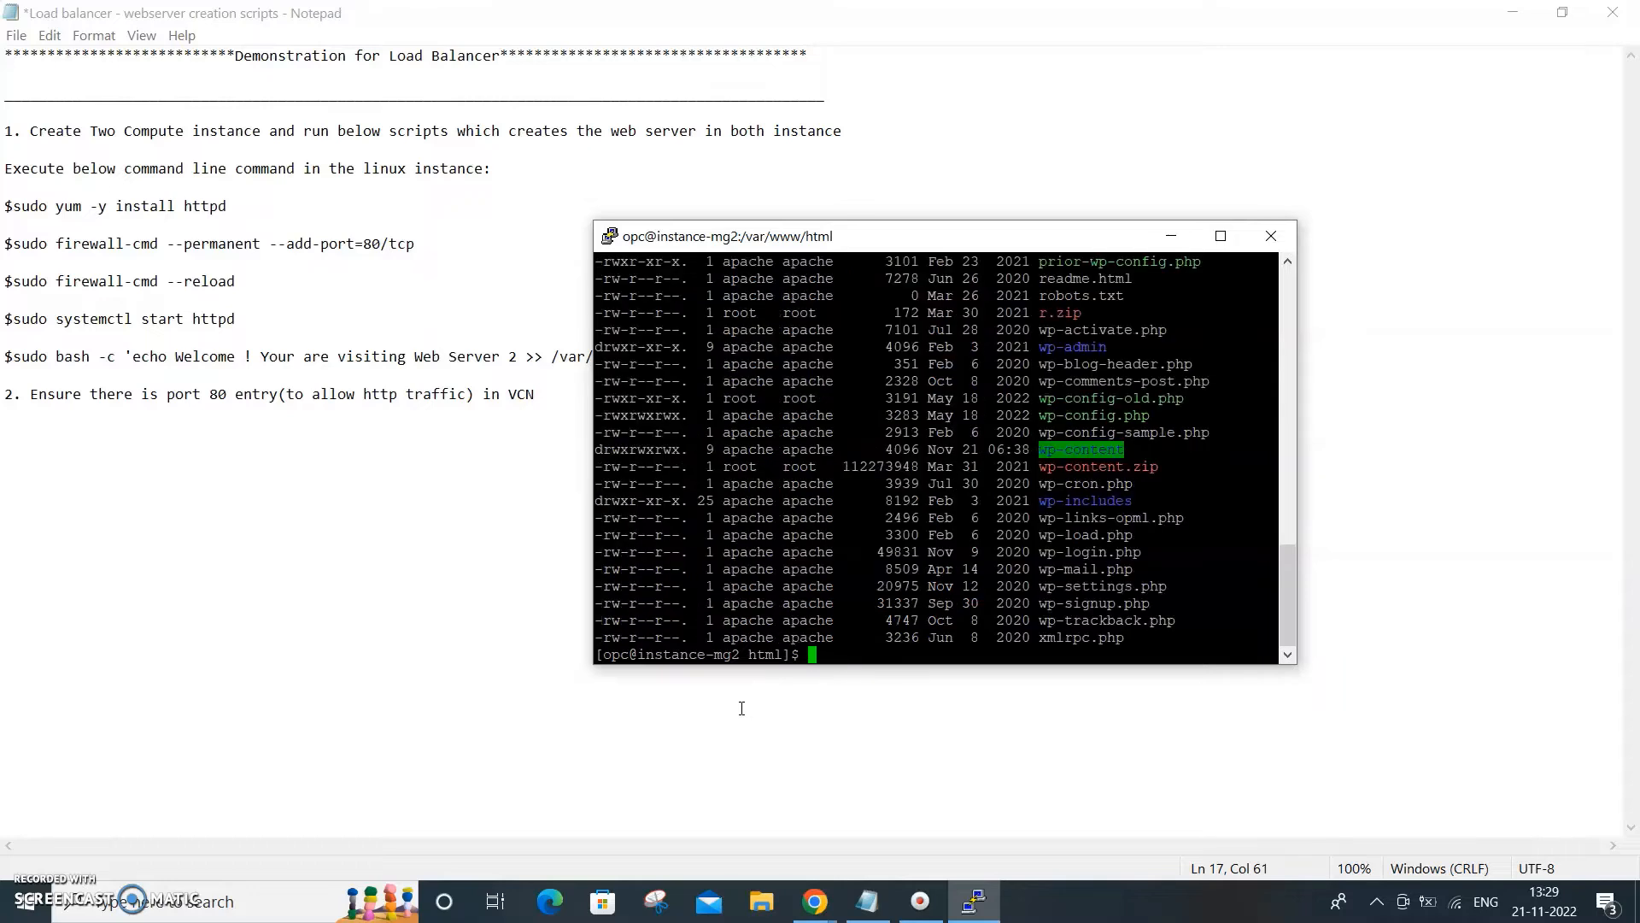
List the files matching index* in long format and display the contents of index.html
type("ls -l index*")
key("Return")
type("cat")
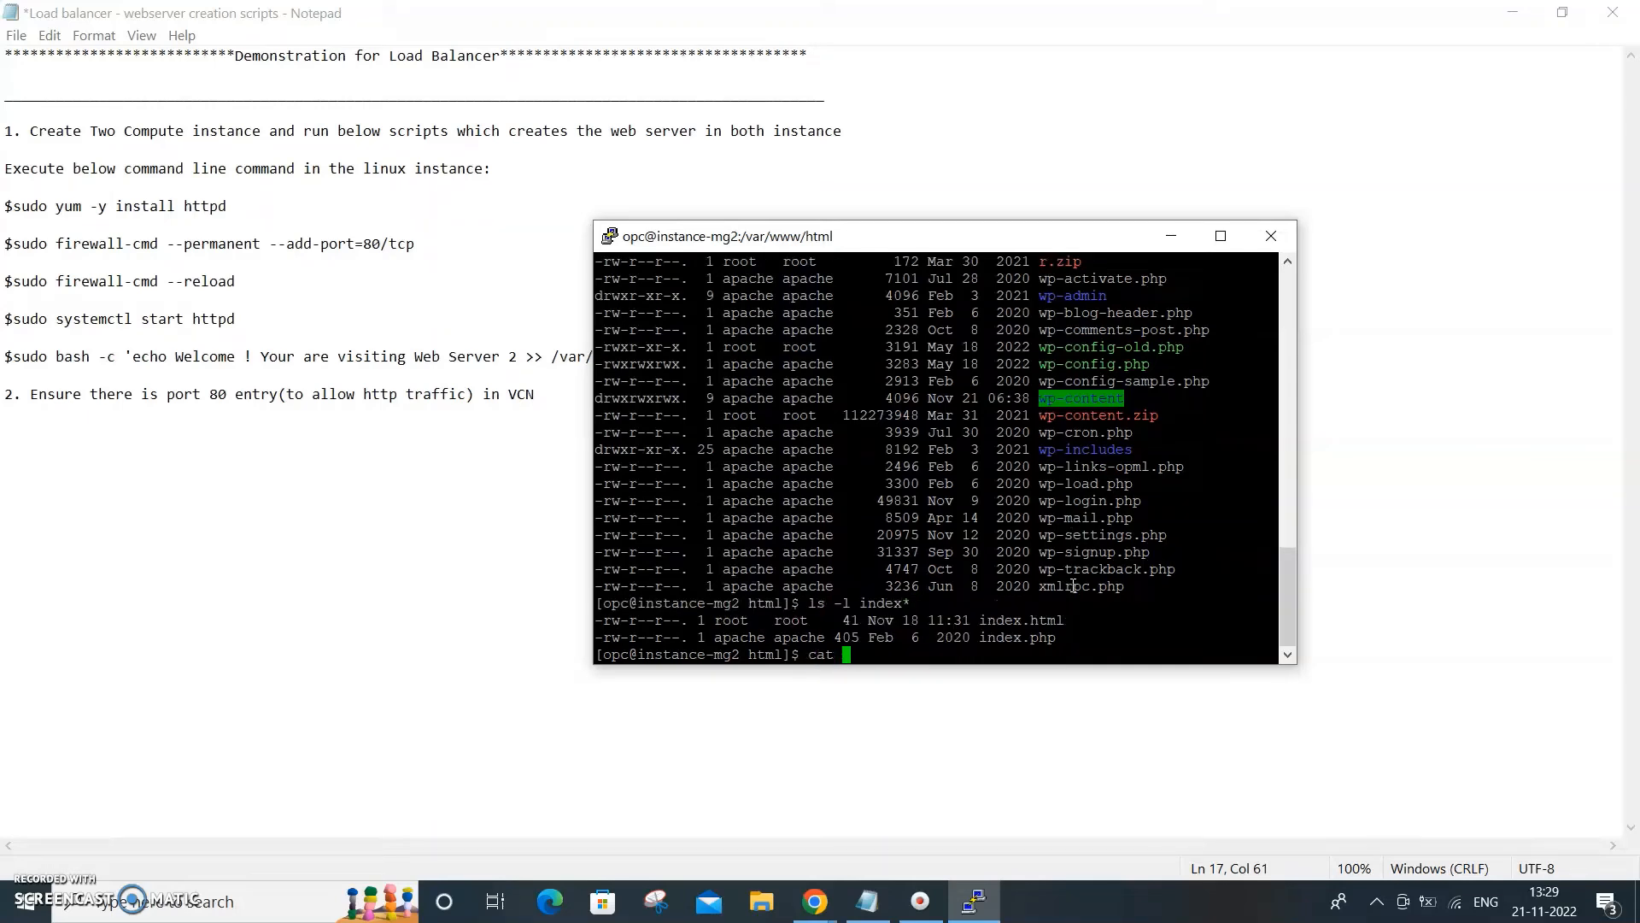
double_click(1011, 622)
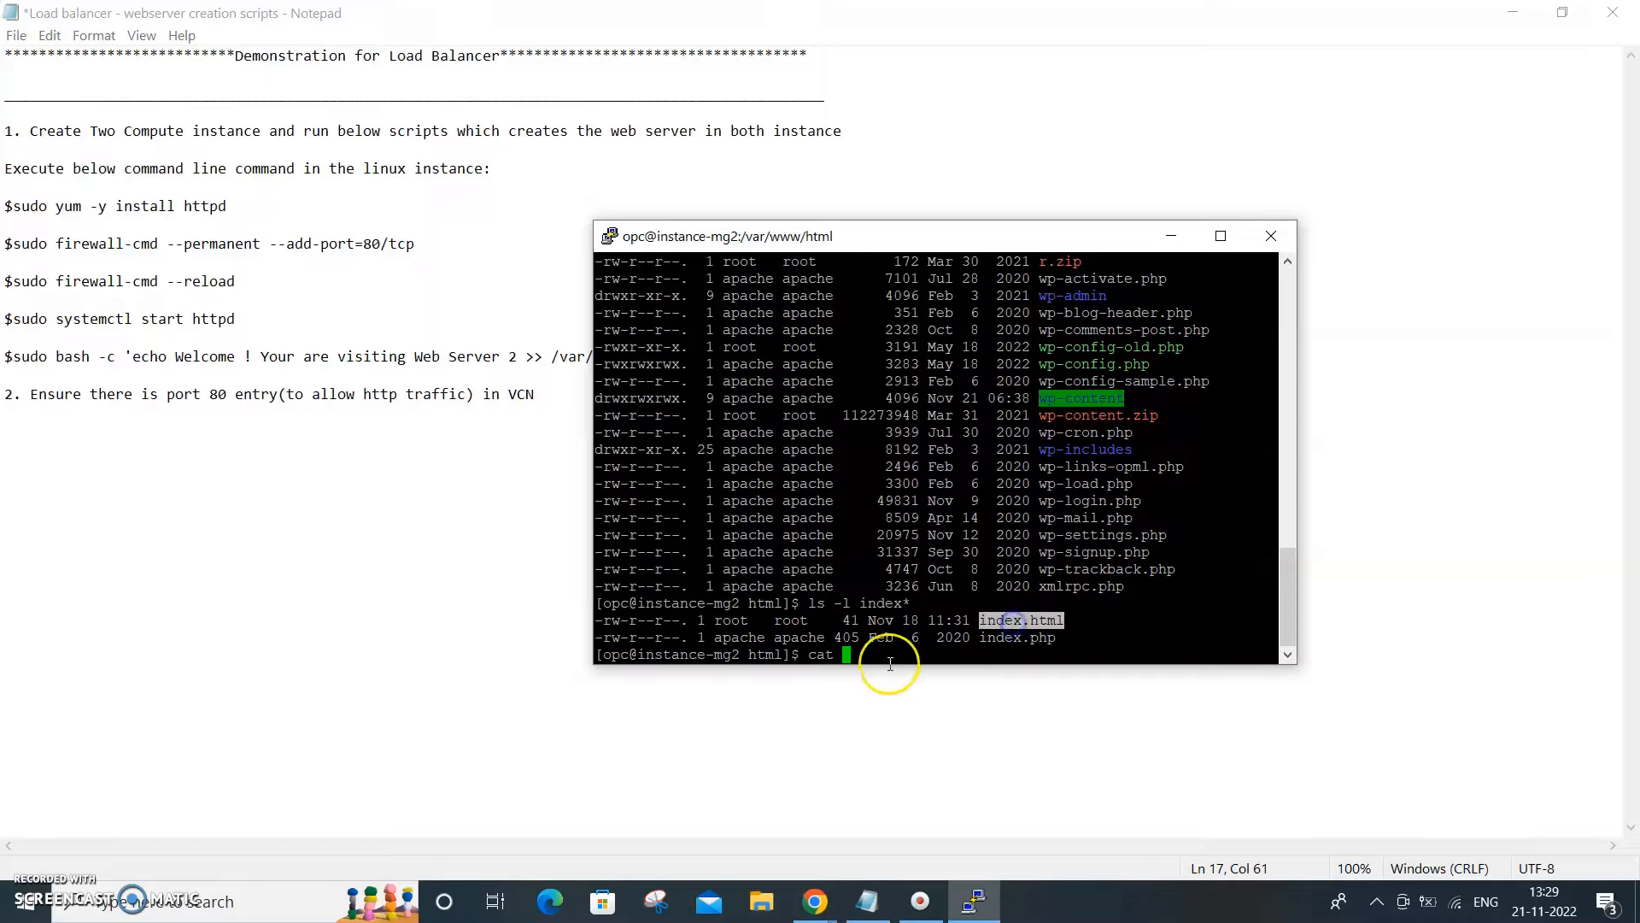
right_click(888, 658)
key("Return")
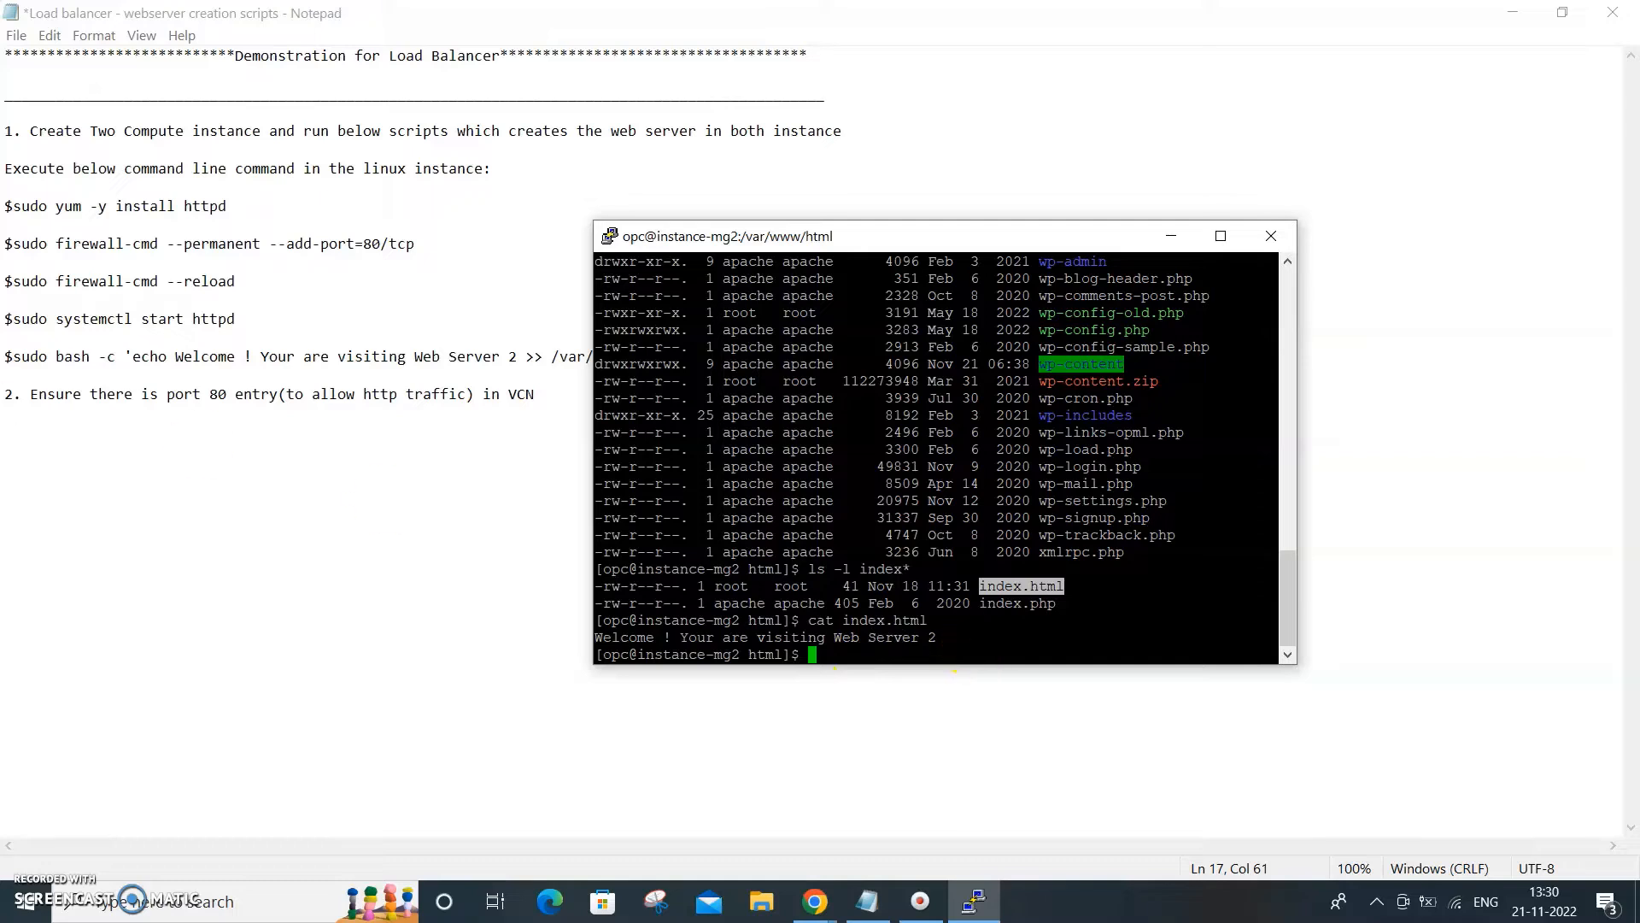
left_click(1176, 231)
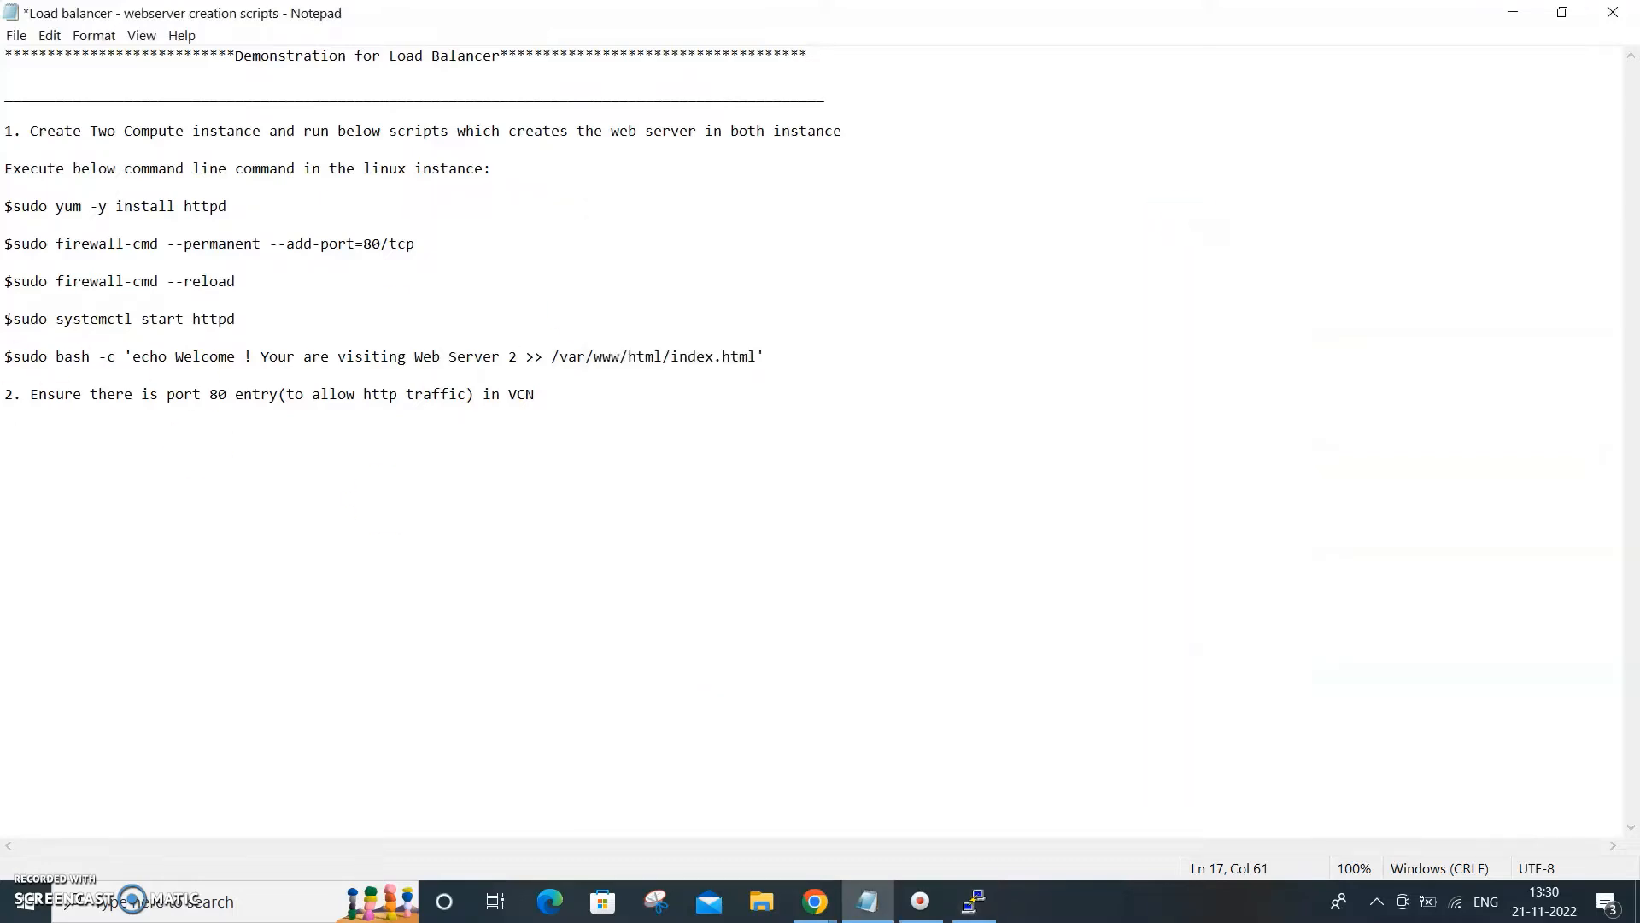
Select the echo command in the notes, change its server number to 1 and set it back to 2
left_click_drag(12, 355, 763, 379)
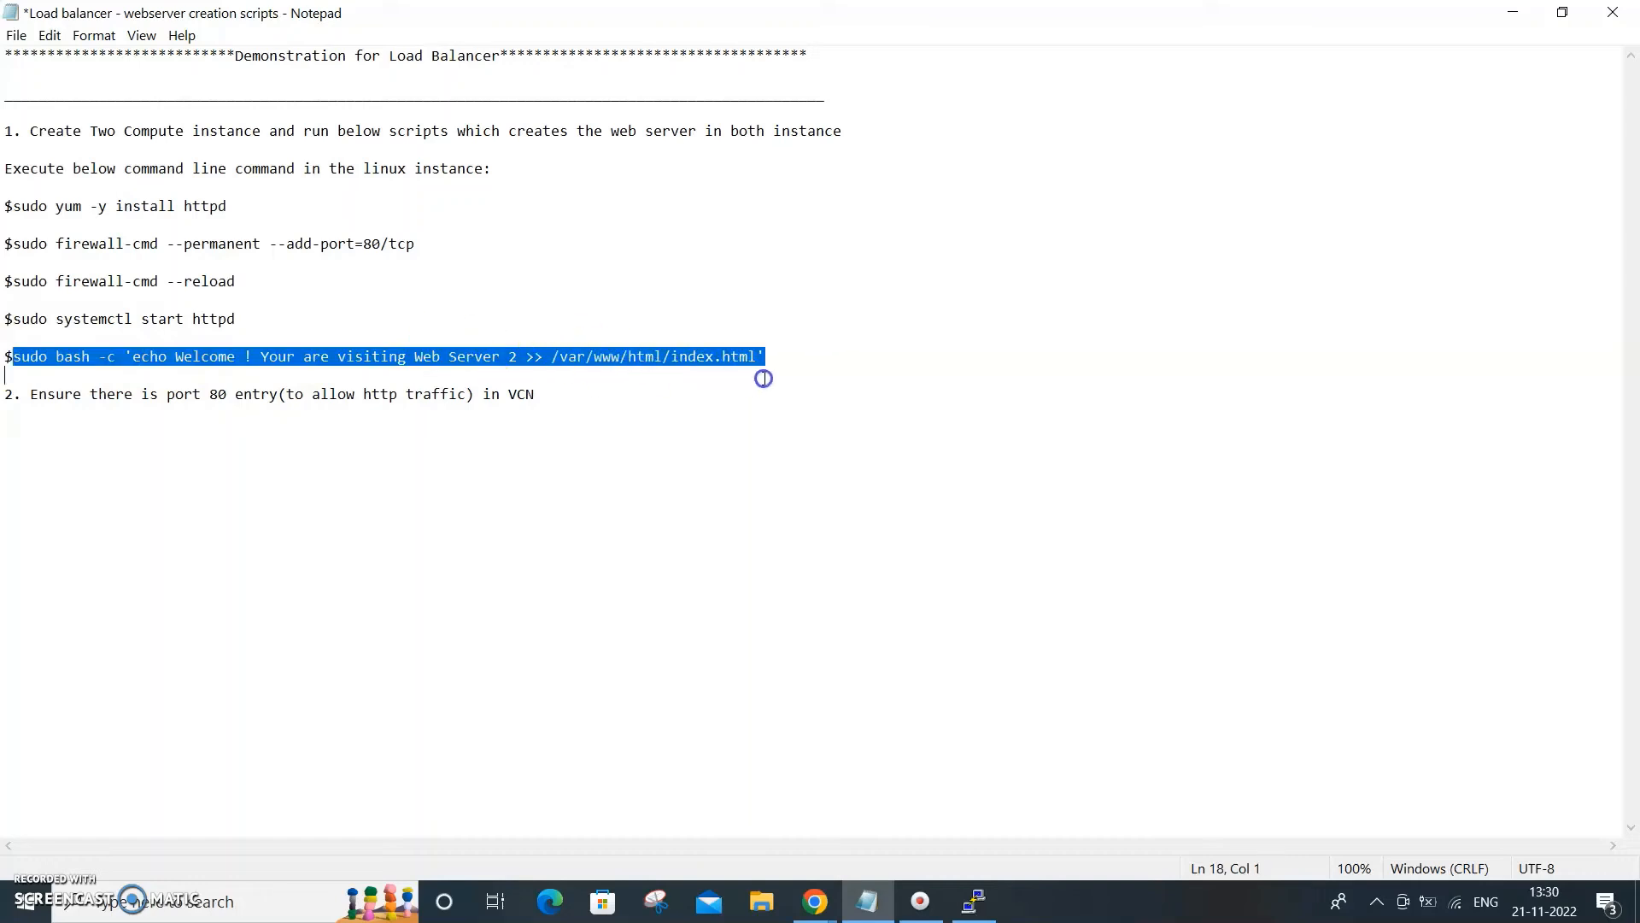
left_click(517, 357)
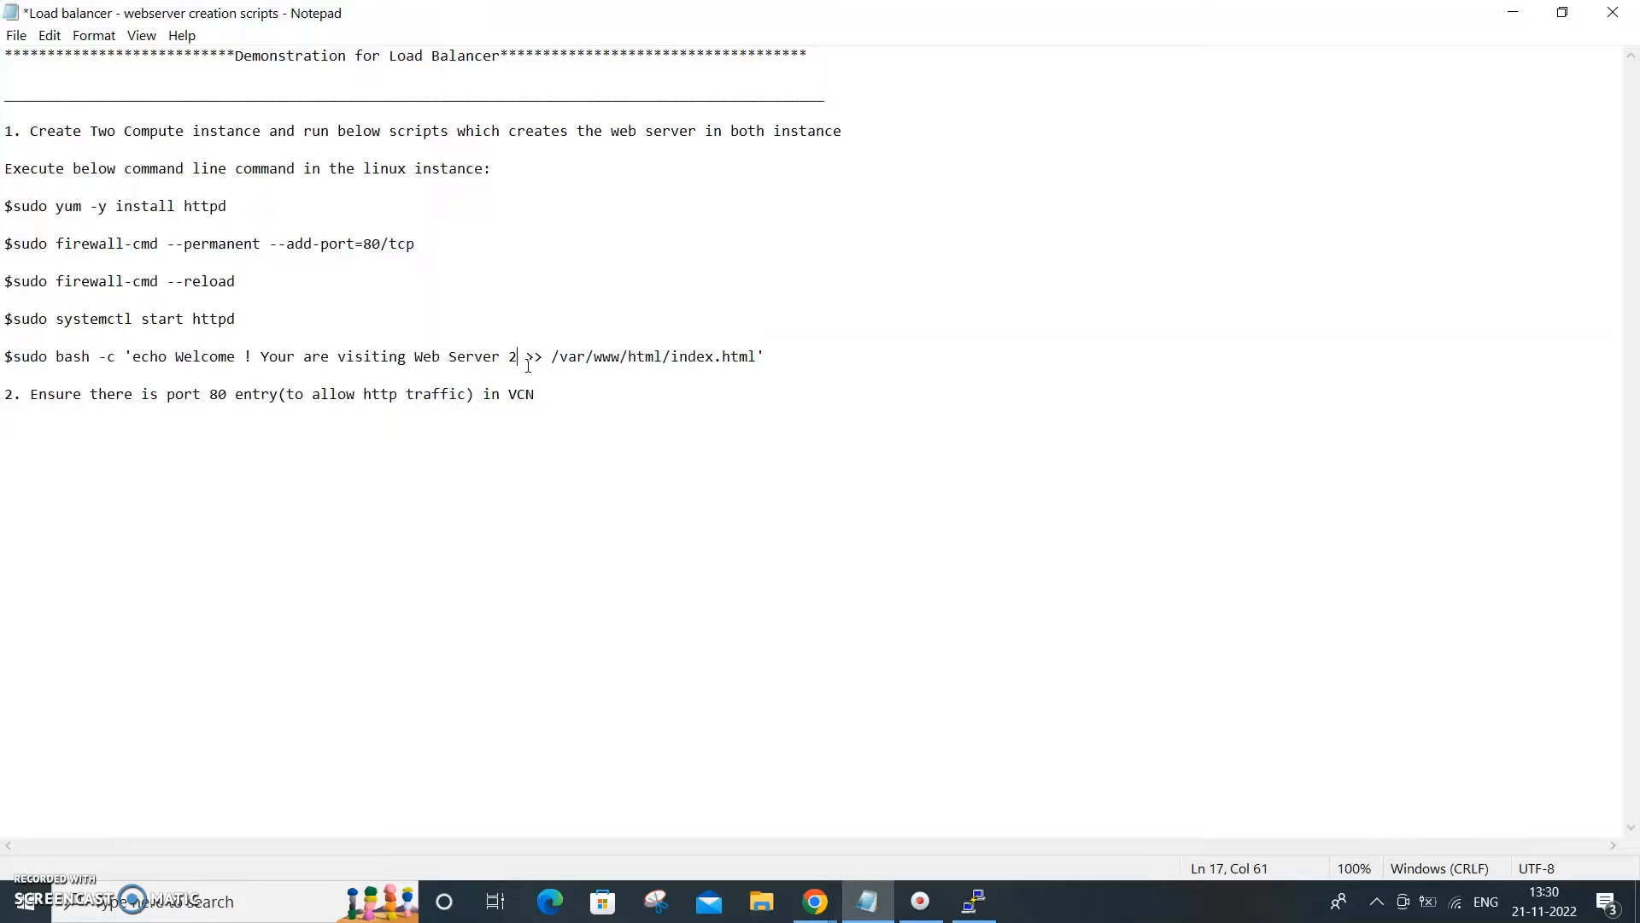
key("BackSpace")
type("1")
key("BackSpace")
type("2")
Highlight the VCN port 80 note, switch to Oracle Cloud in the browser and open the virtual cloud network MYVCN2
left_click(31, 395)
left_click_drag(32, 395, 533, 407)
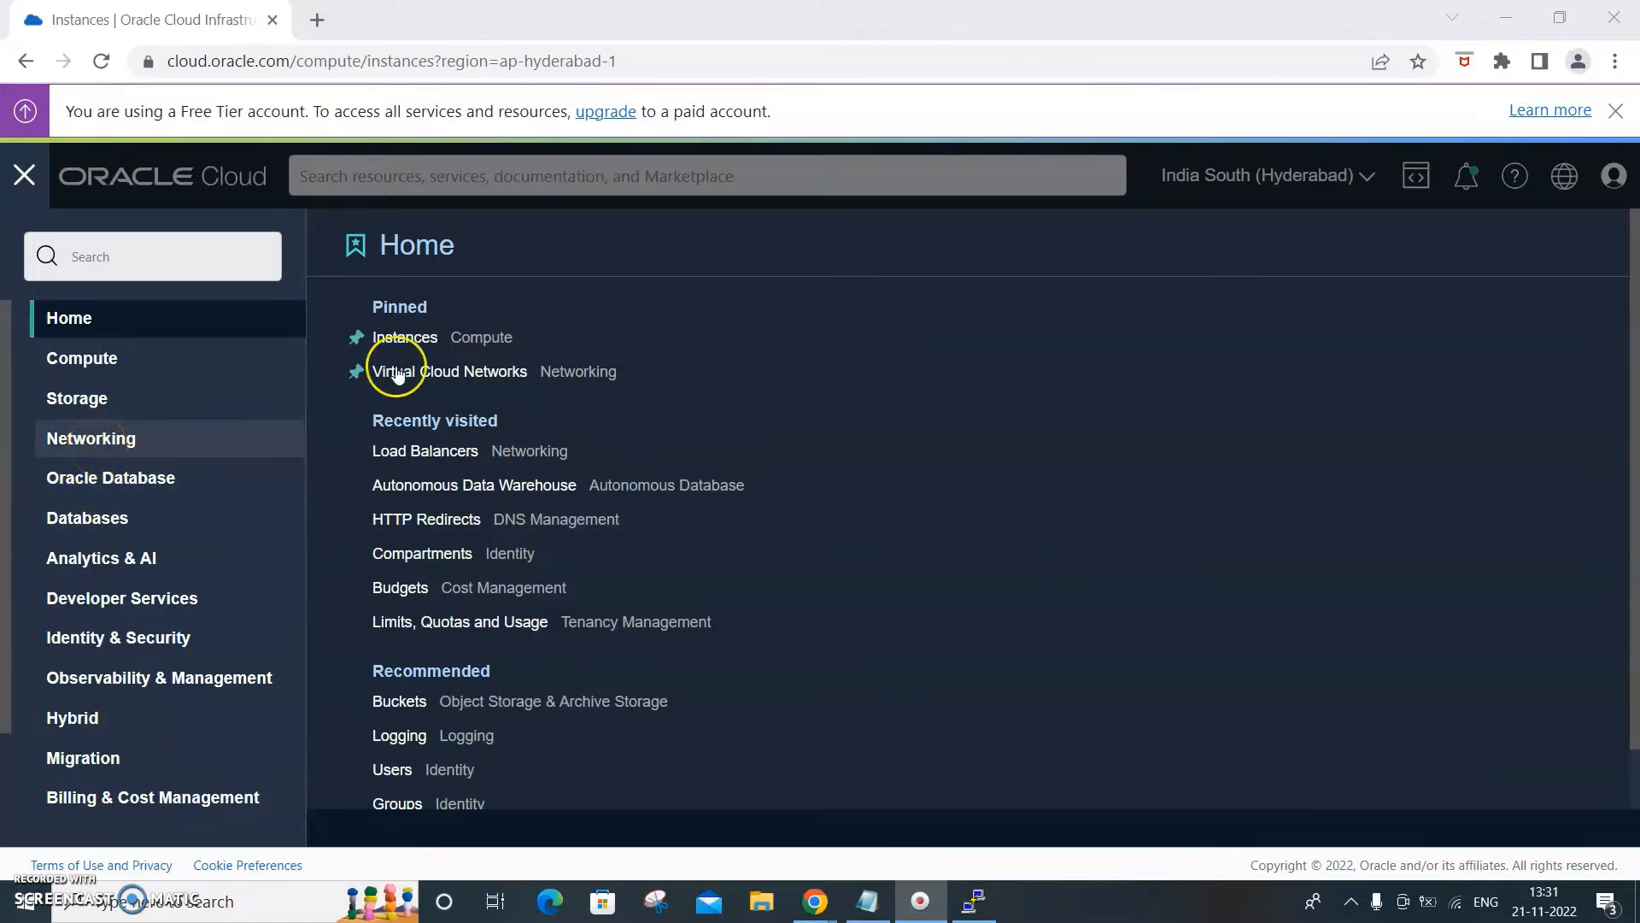
left_click(429, 376)
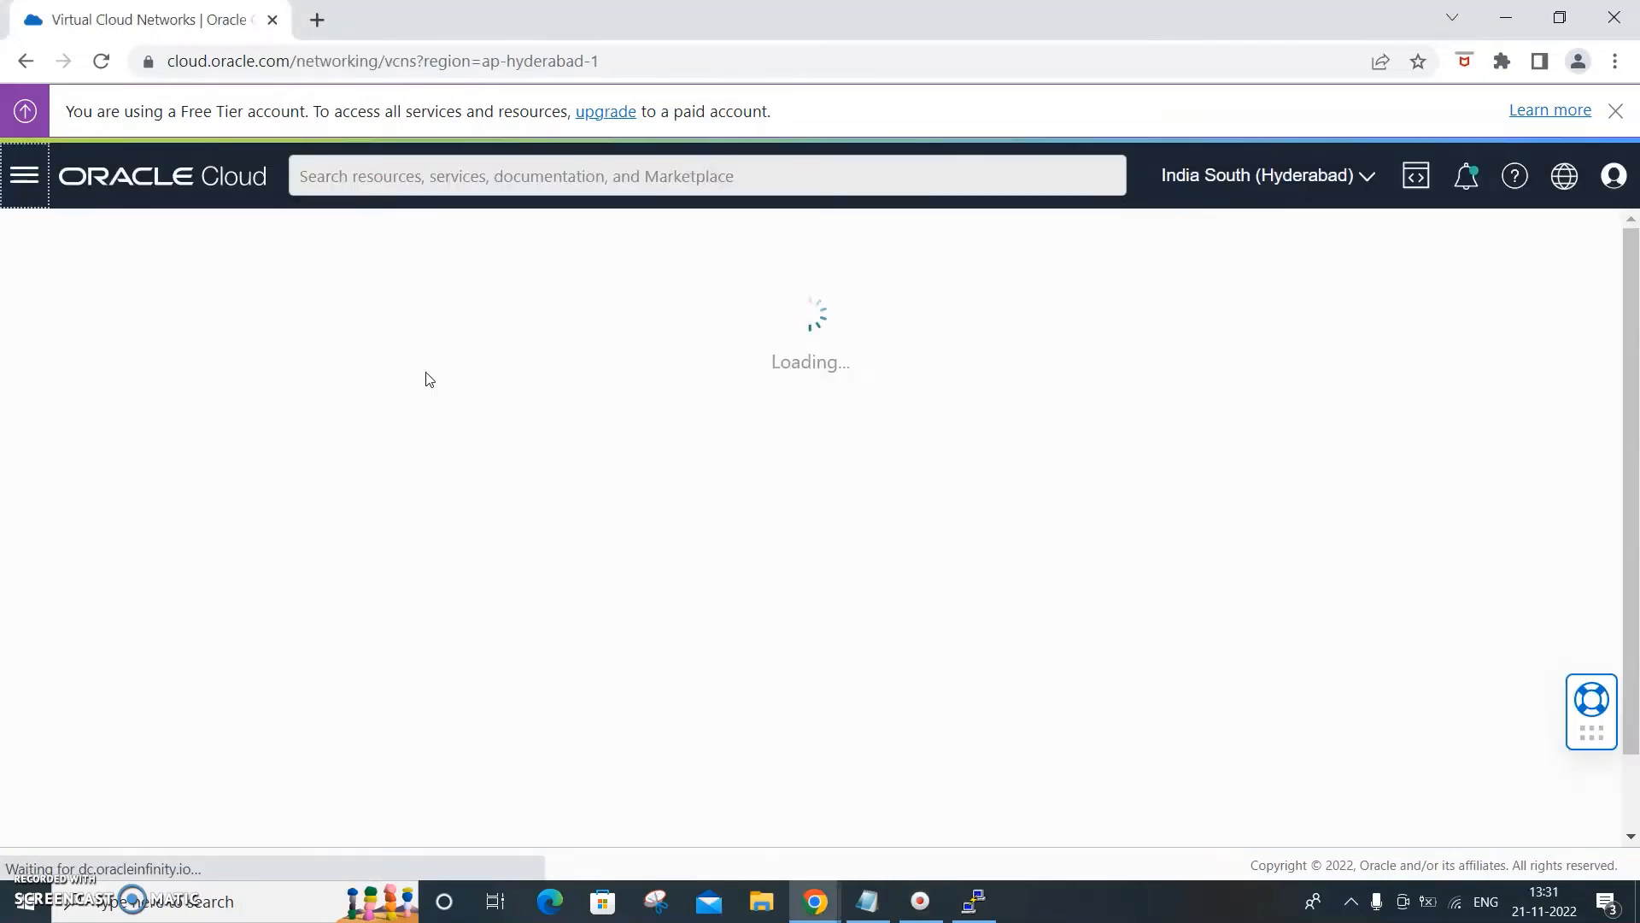
left_click(434, 409)
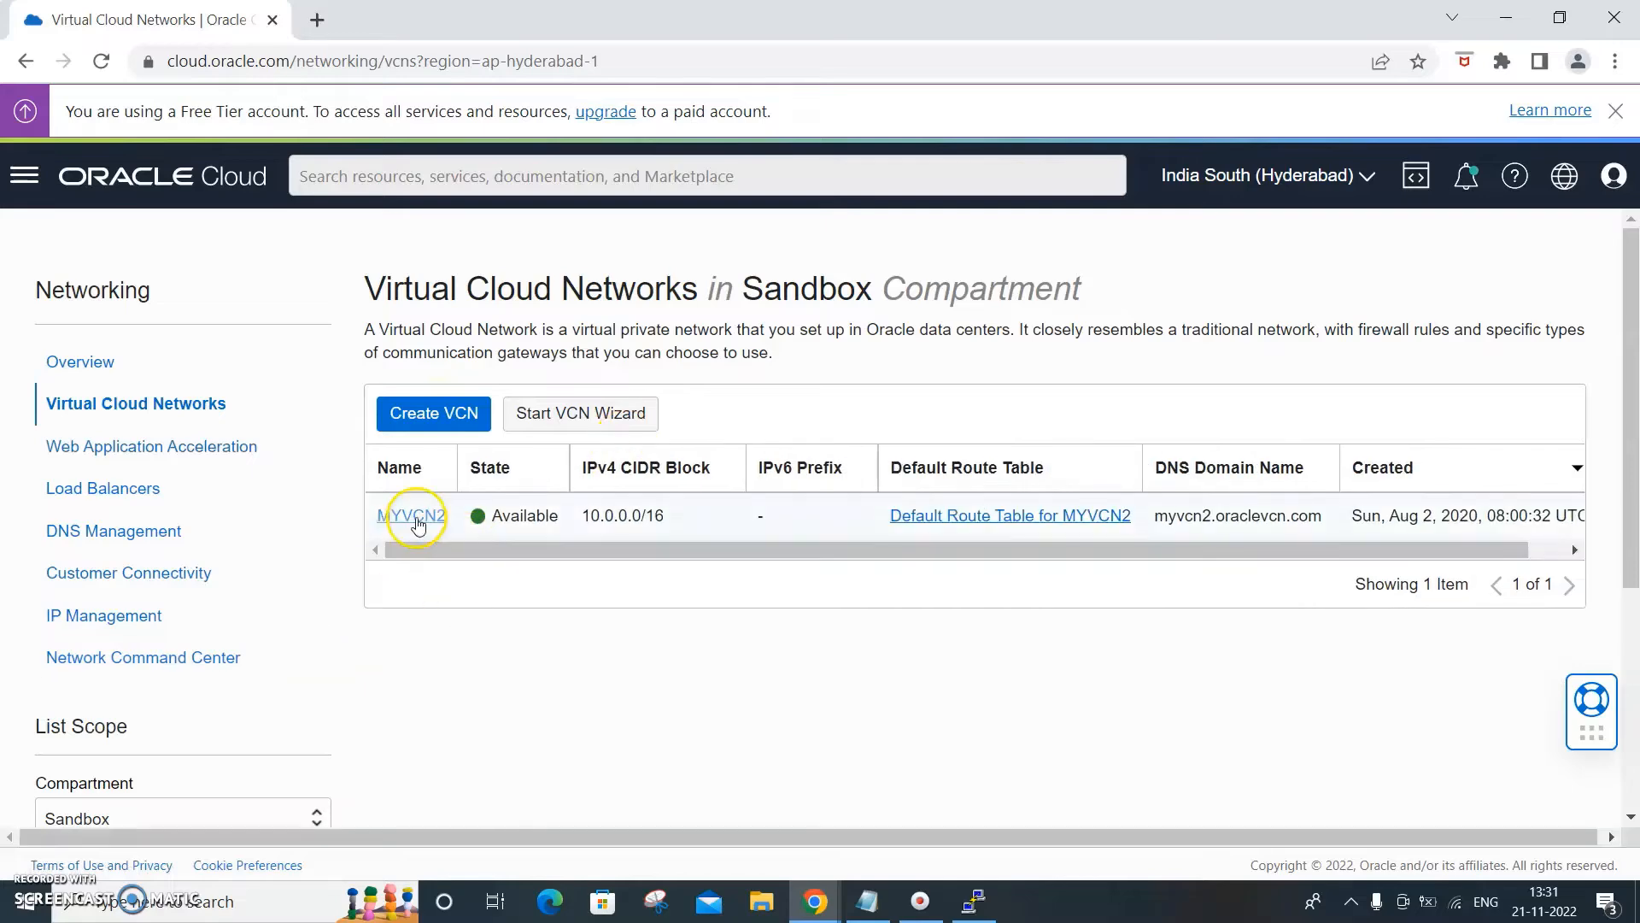
left_click(413, 519)
Open the Default Security List for MYVCN2 and look through its ingress rules for the port 80 HTTP entry
scroll(1193, 439, "down", 7)
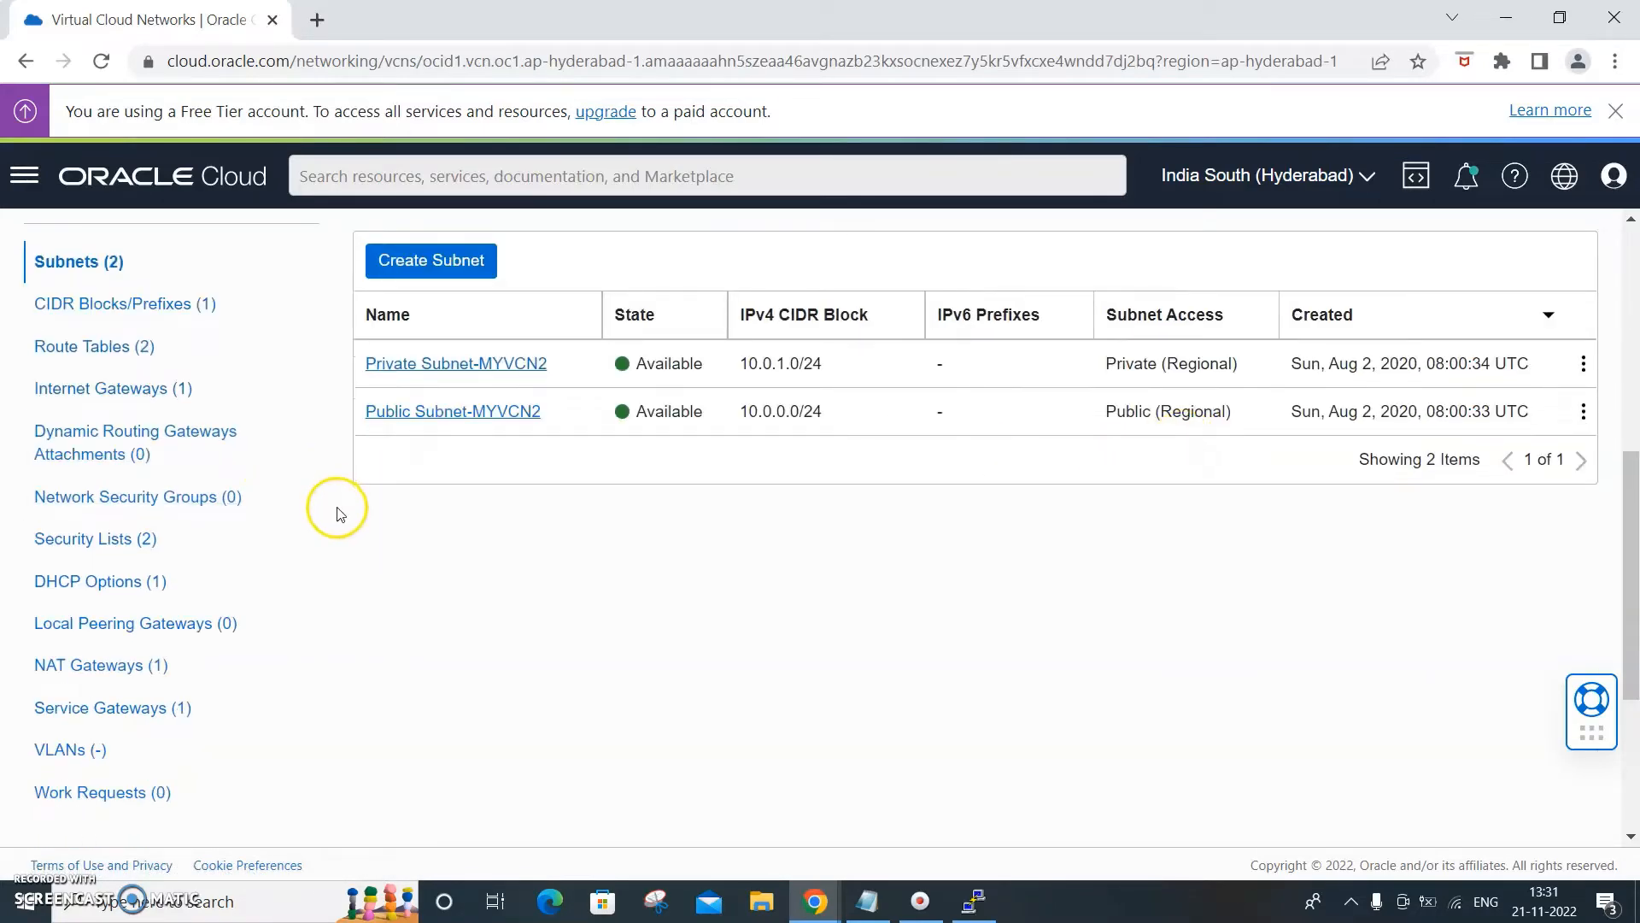
left_click(86, 540)
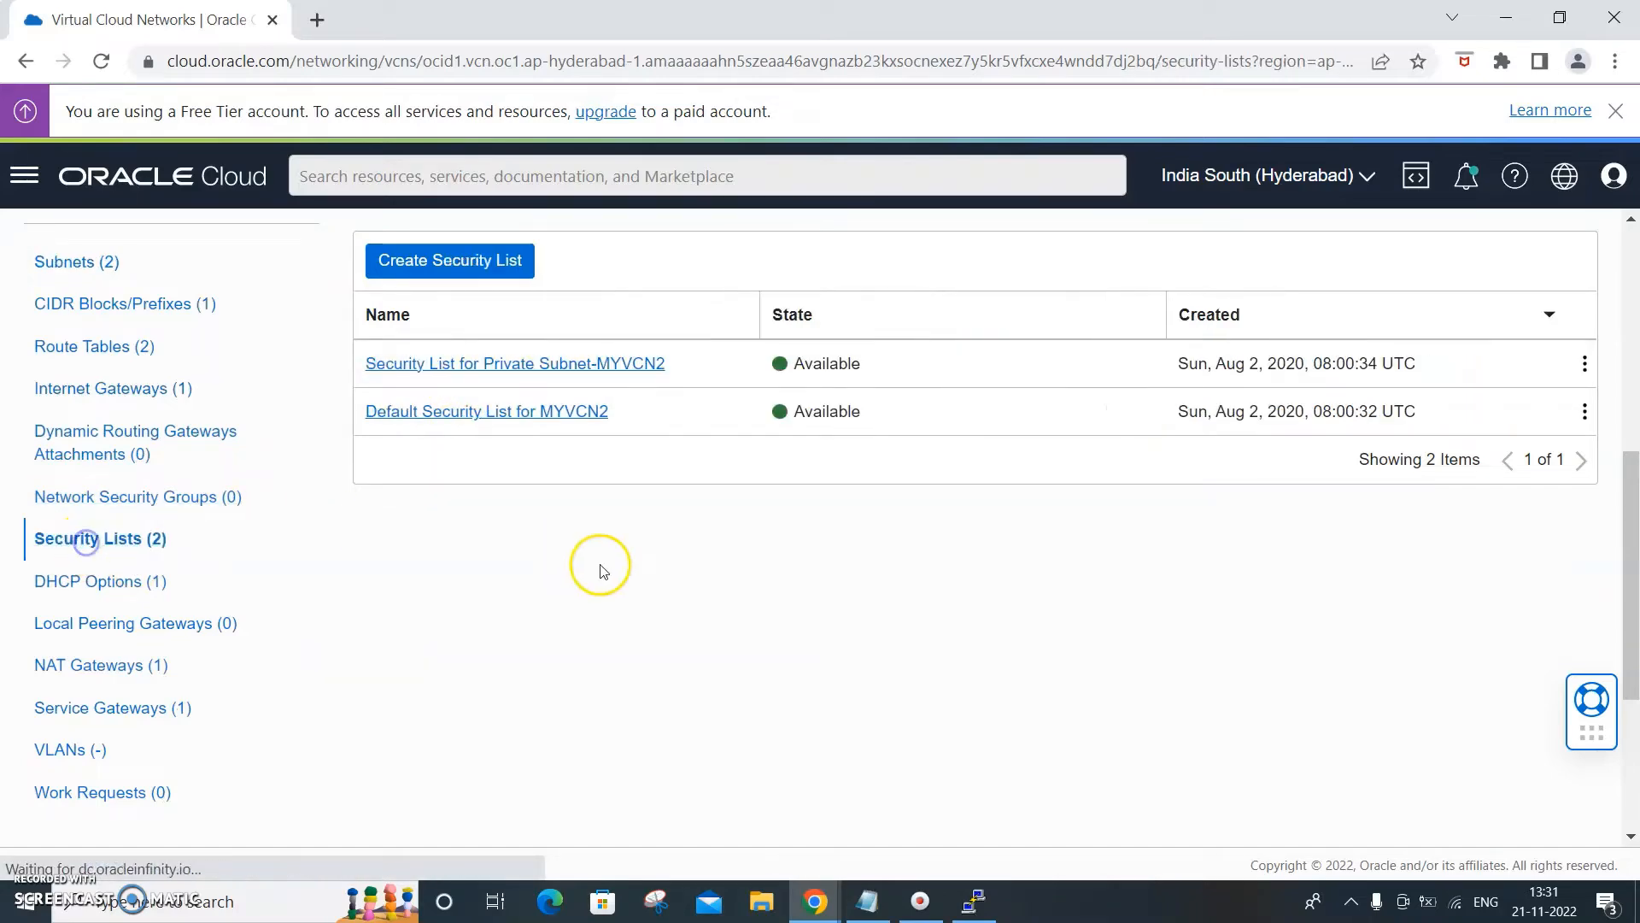
left_click(505, 415)
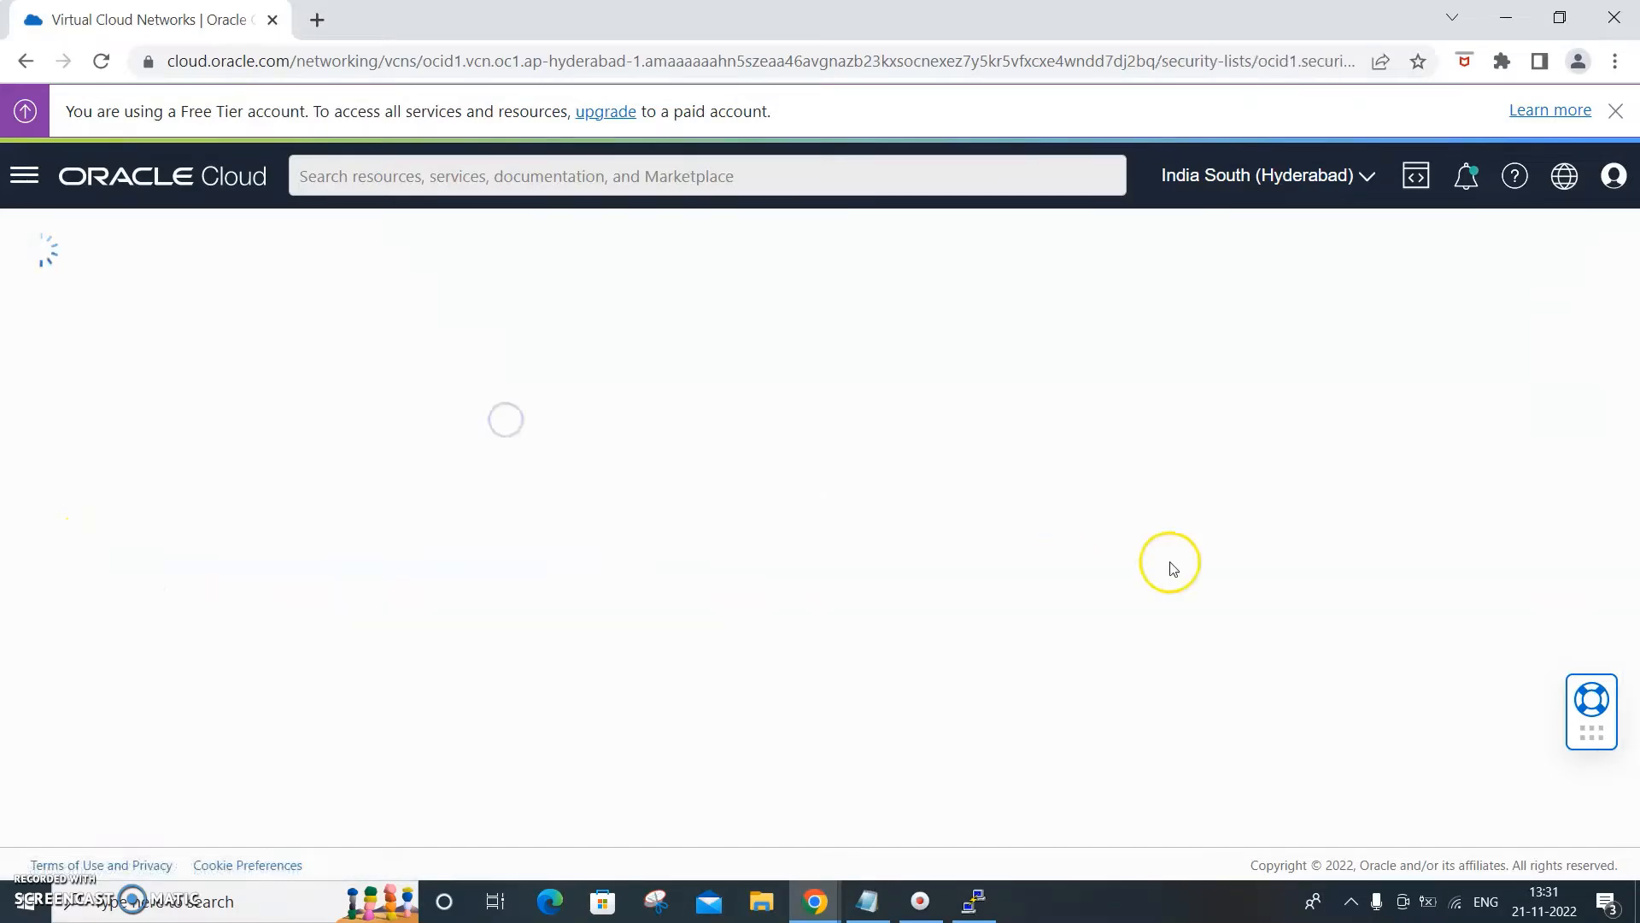
scroll(1388, 416, "down", 10)
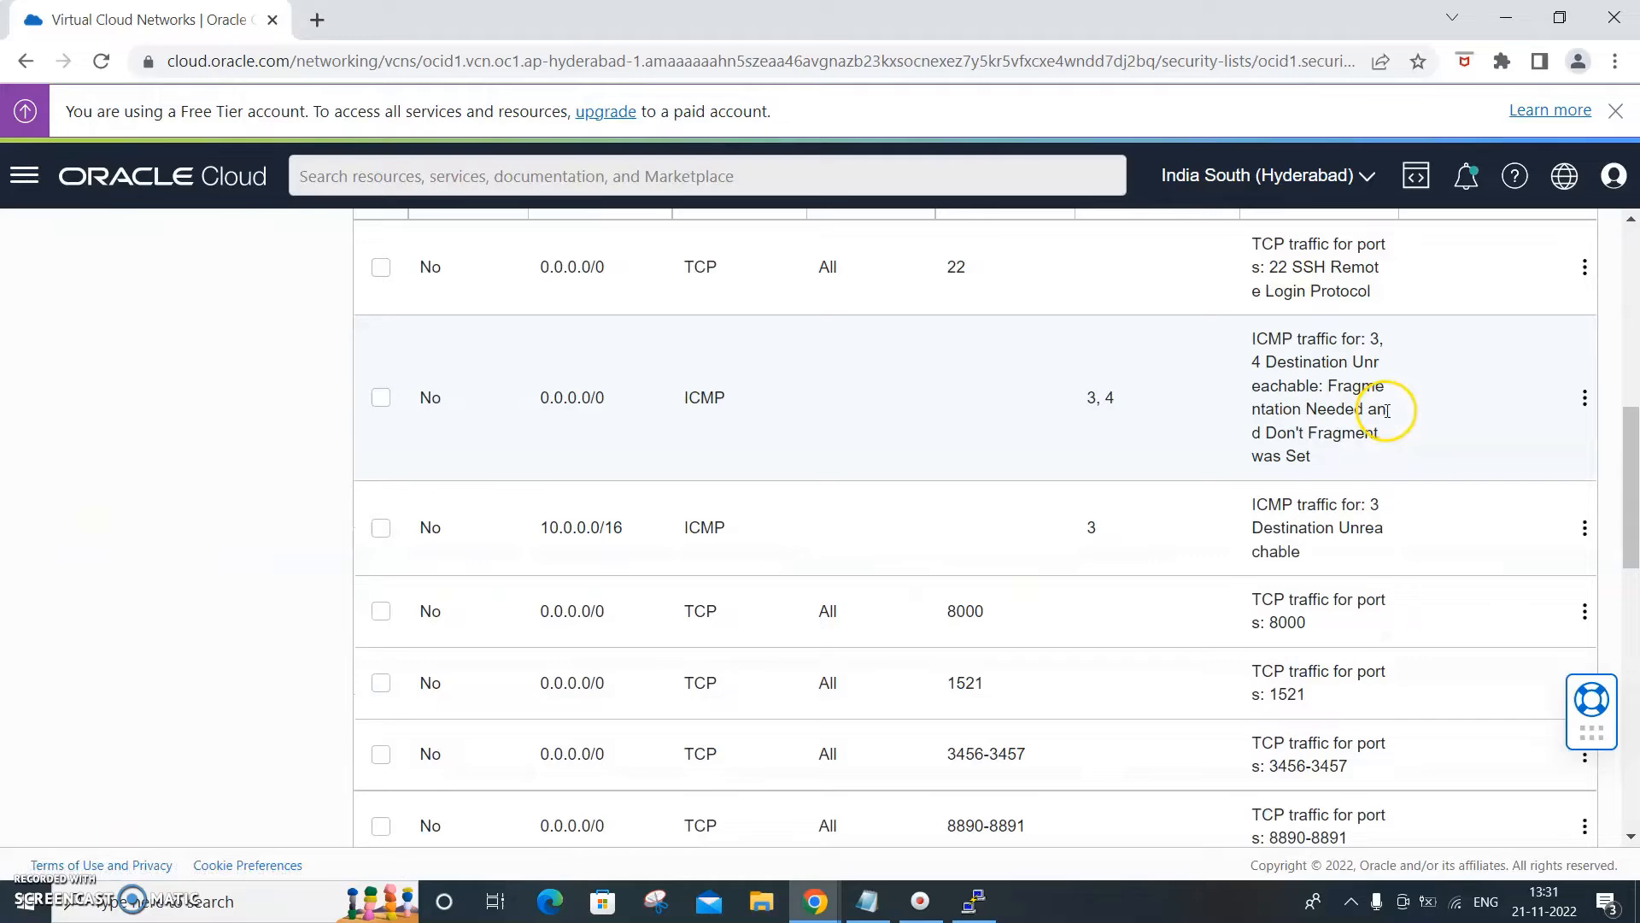
scroll(1388, 410, "down", 10)
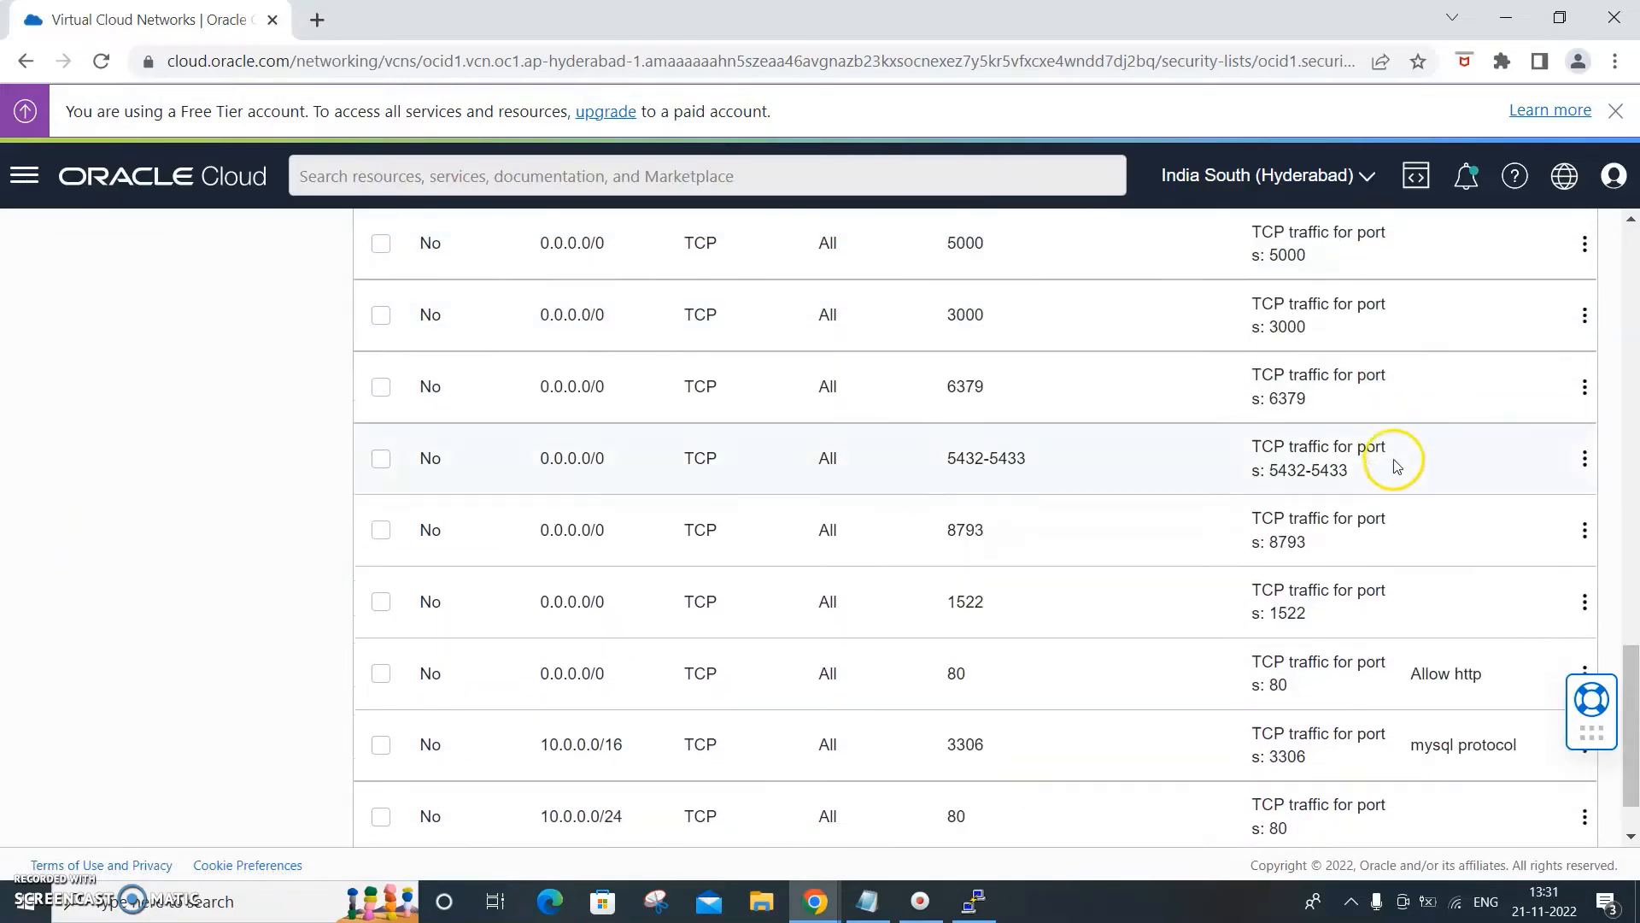
scroll(1611, 604, "down", 1)
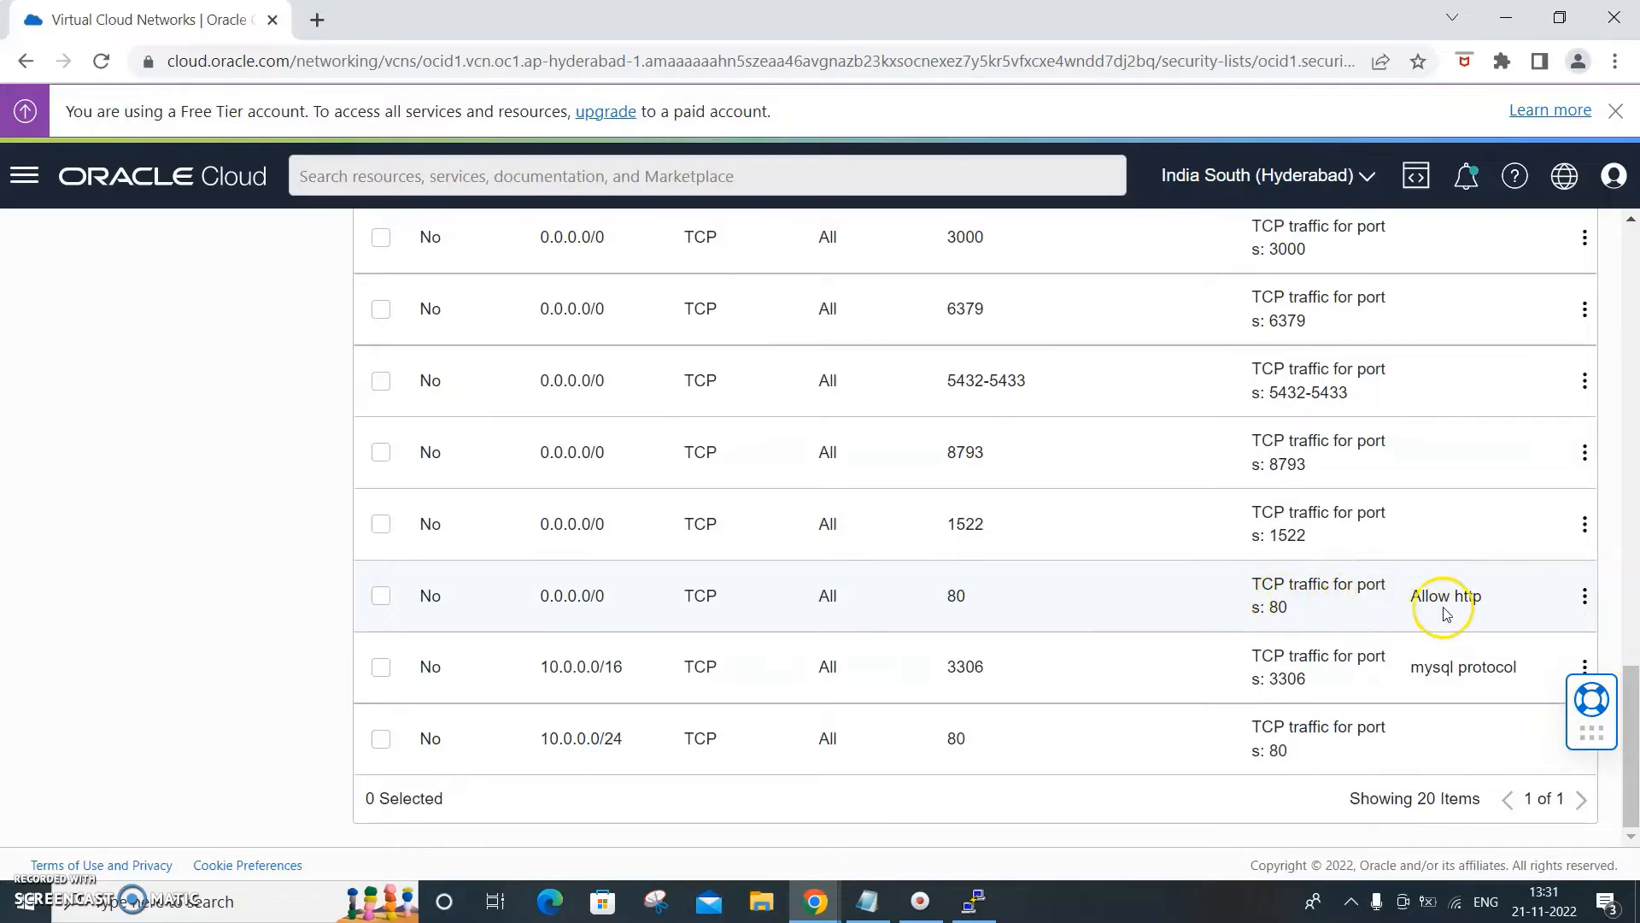
Show the available actions for the port 80 "Allow http" ingress rule and review the ingress rules list
left_click(1583, 602)
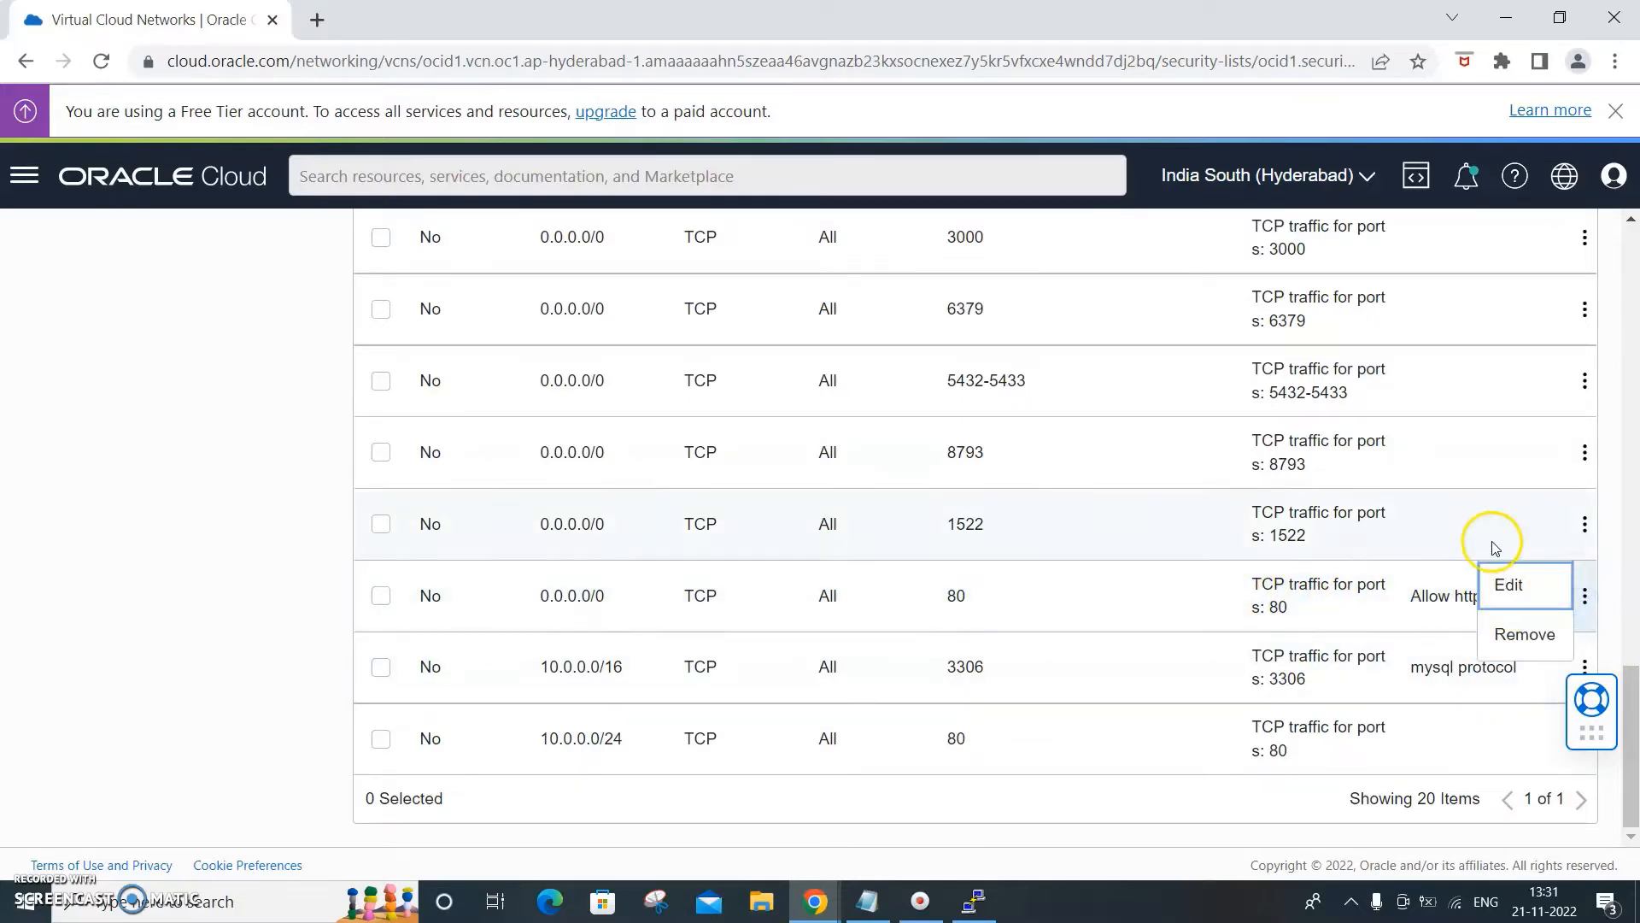
scroll(1493, 545, "up", 15)
scroll(1490, 545, "down", 1)
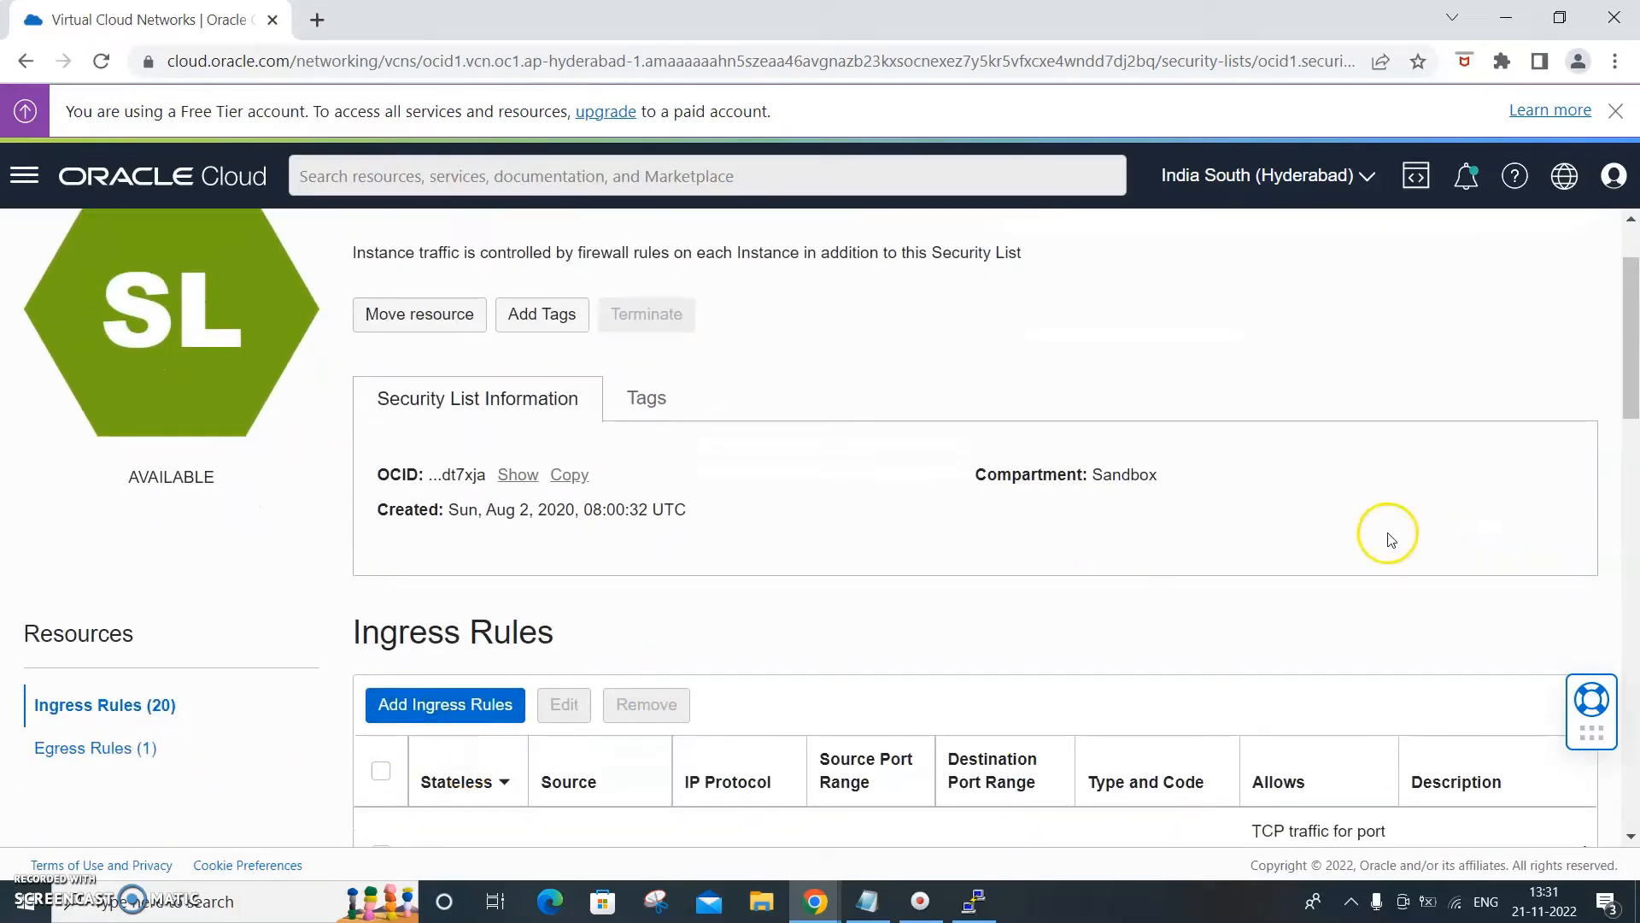
scroll(1503, 482, "down", 4)
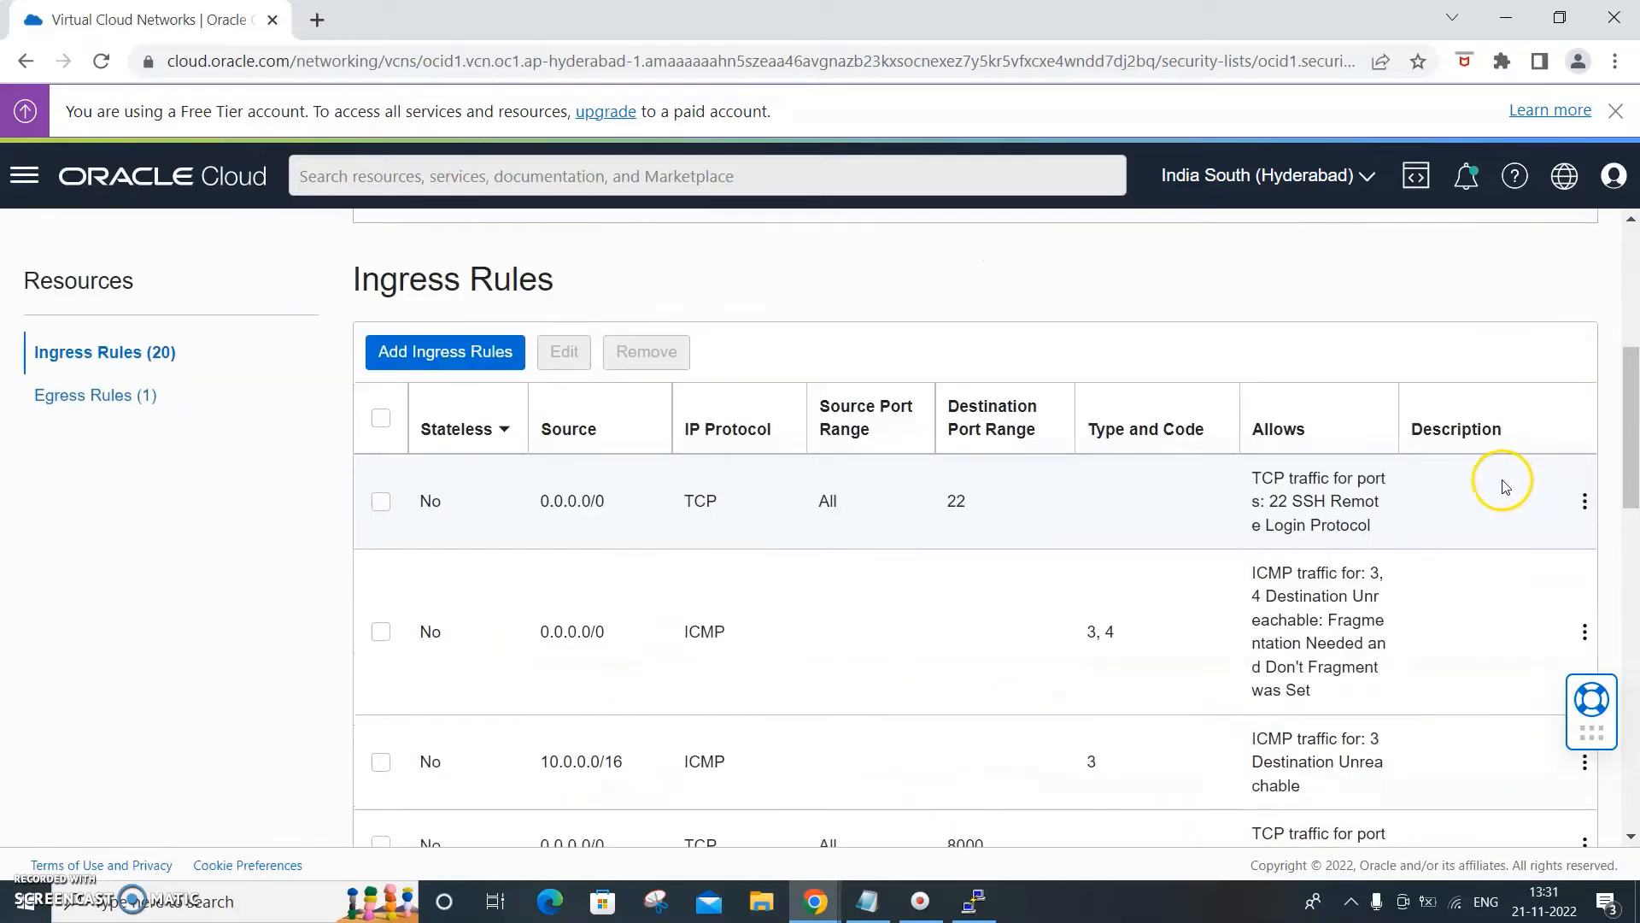
scroll(1505, 486, "down", 12)
scroll(1506, 492, "down", 2)
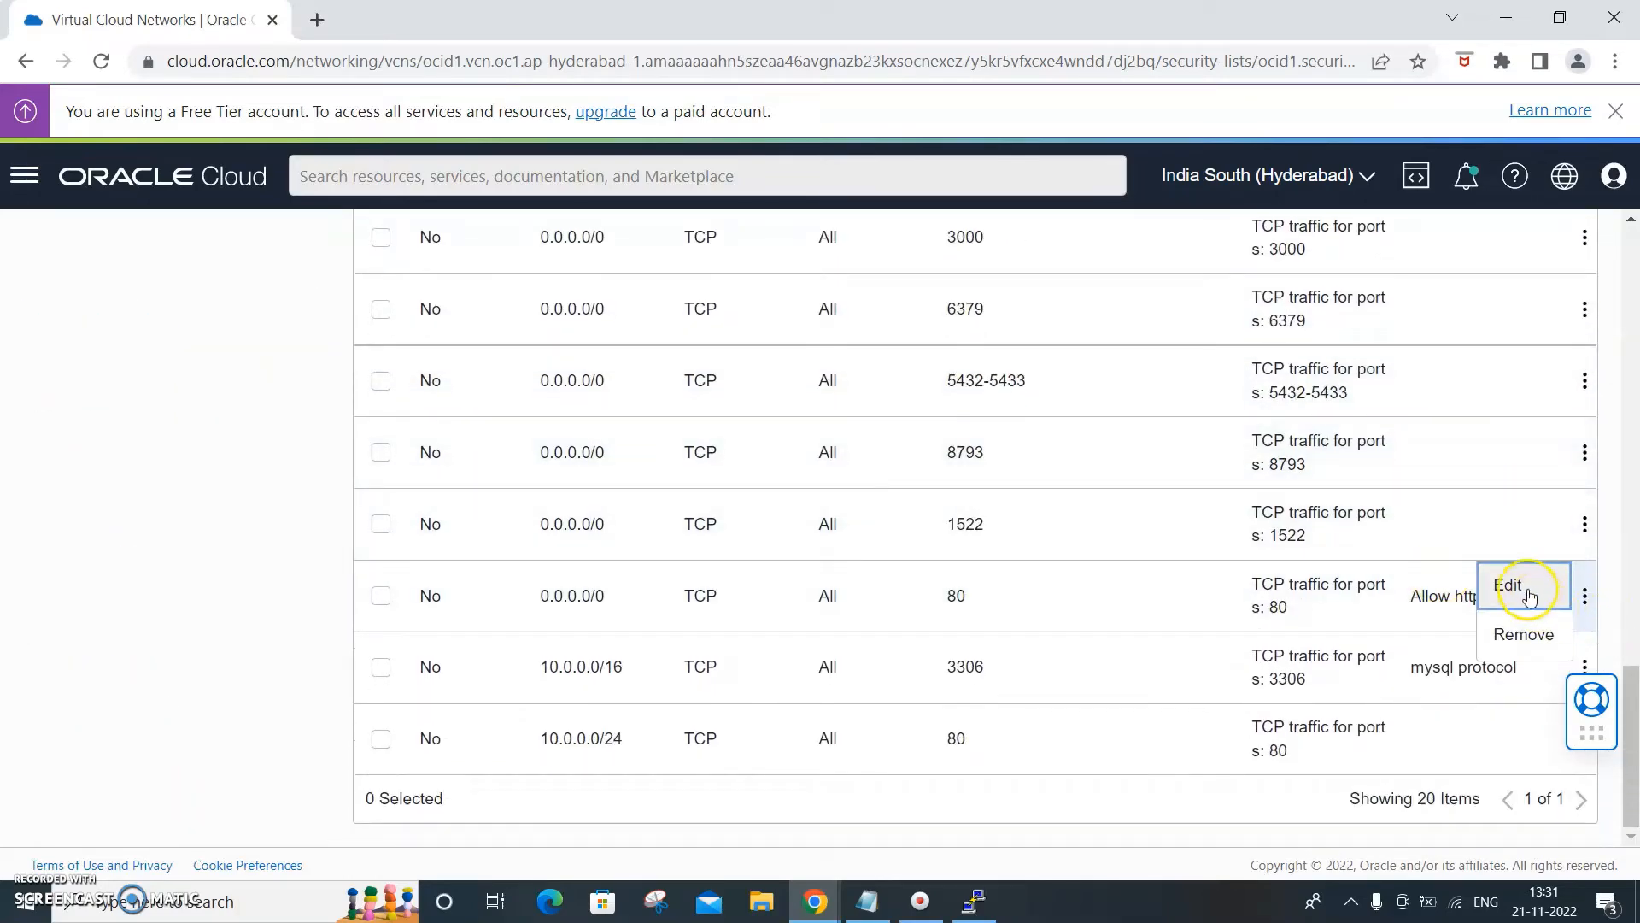
Open the port 80 "Allow http" ingress rule for editing, check its source CIDR and destination port, and close it without saving
left_click(1525, 591)
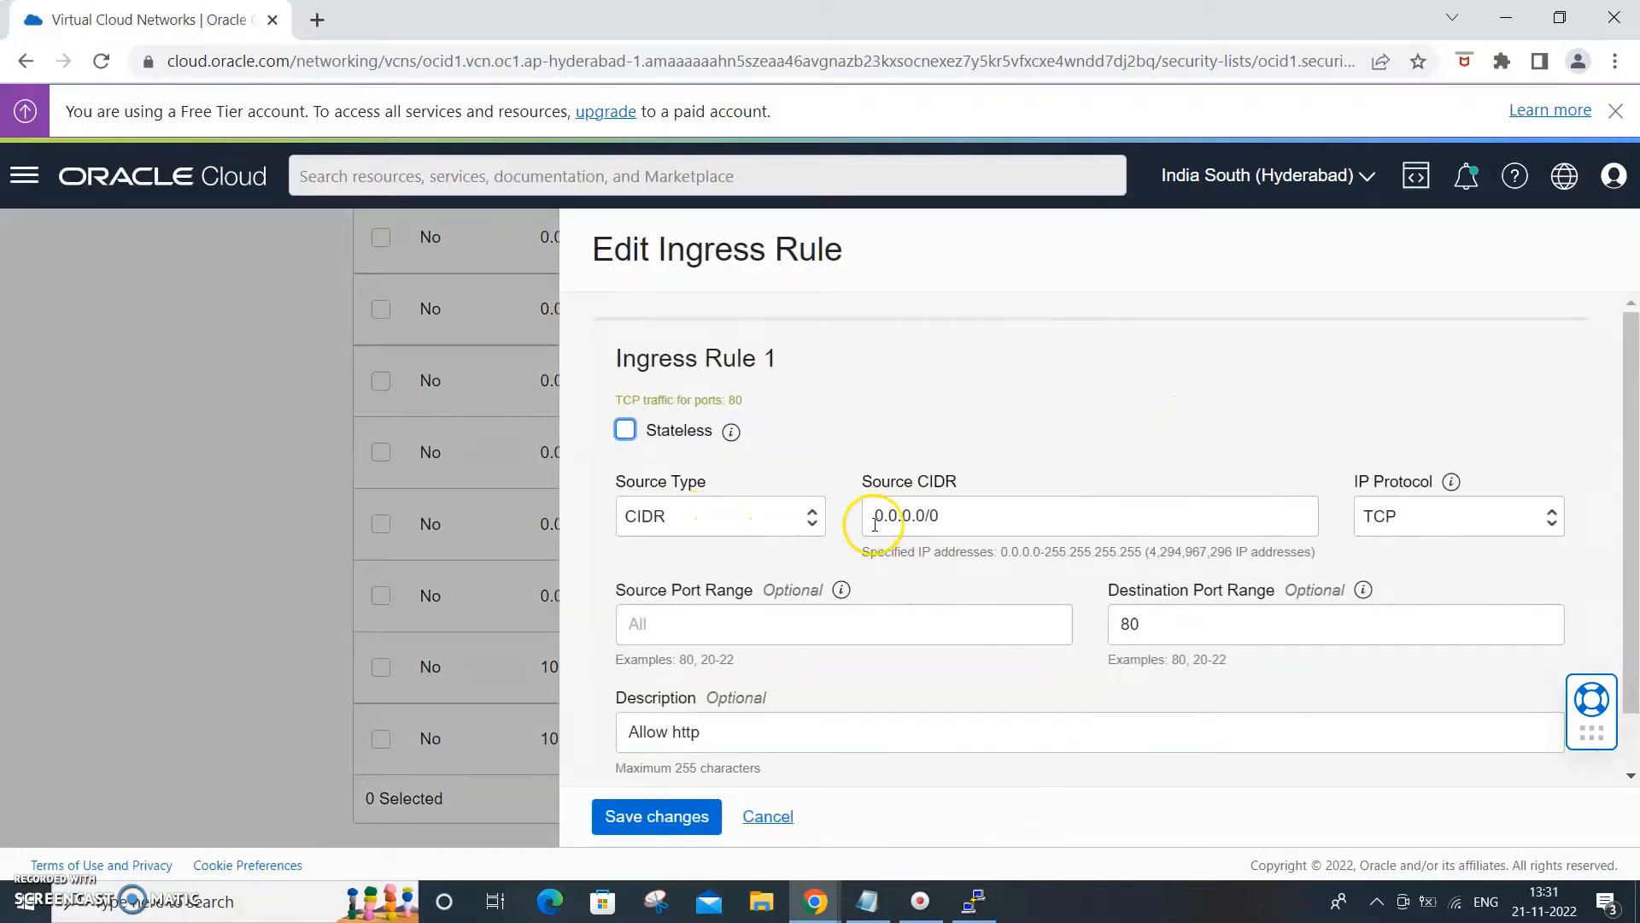
left_click_drag(876, 515, 946, 512)
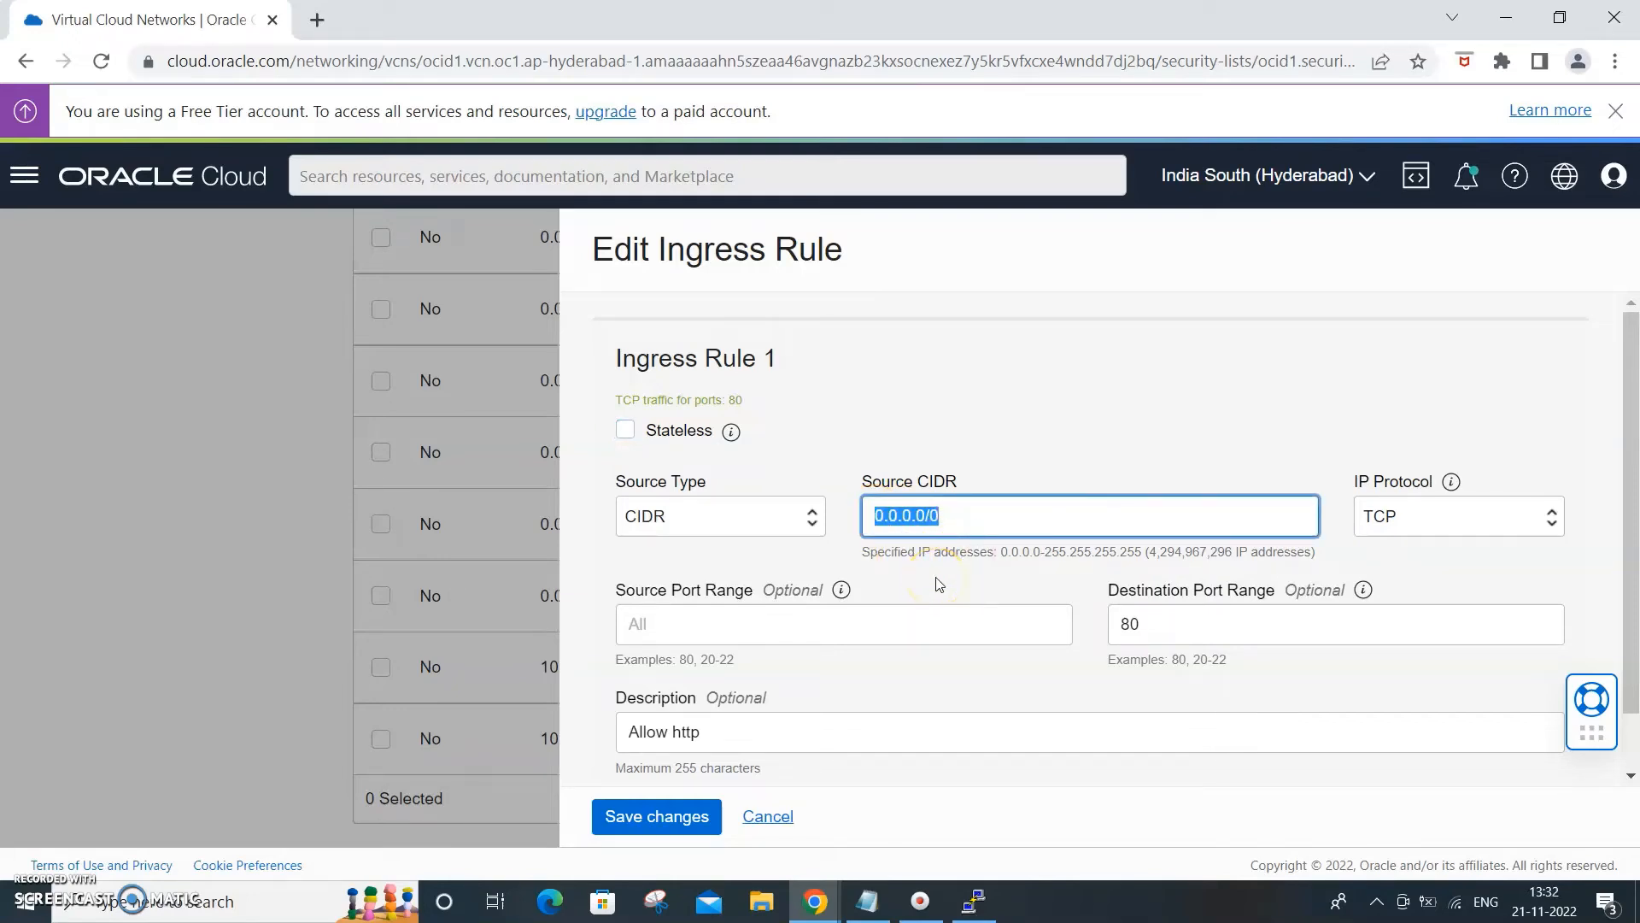
scroll(1564, 530, "down", 1)
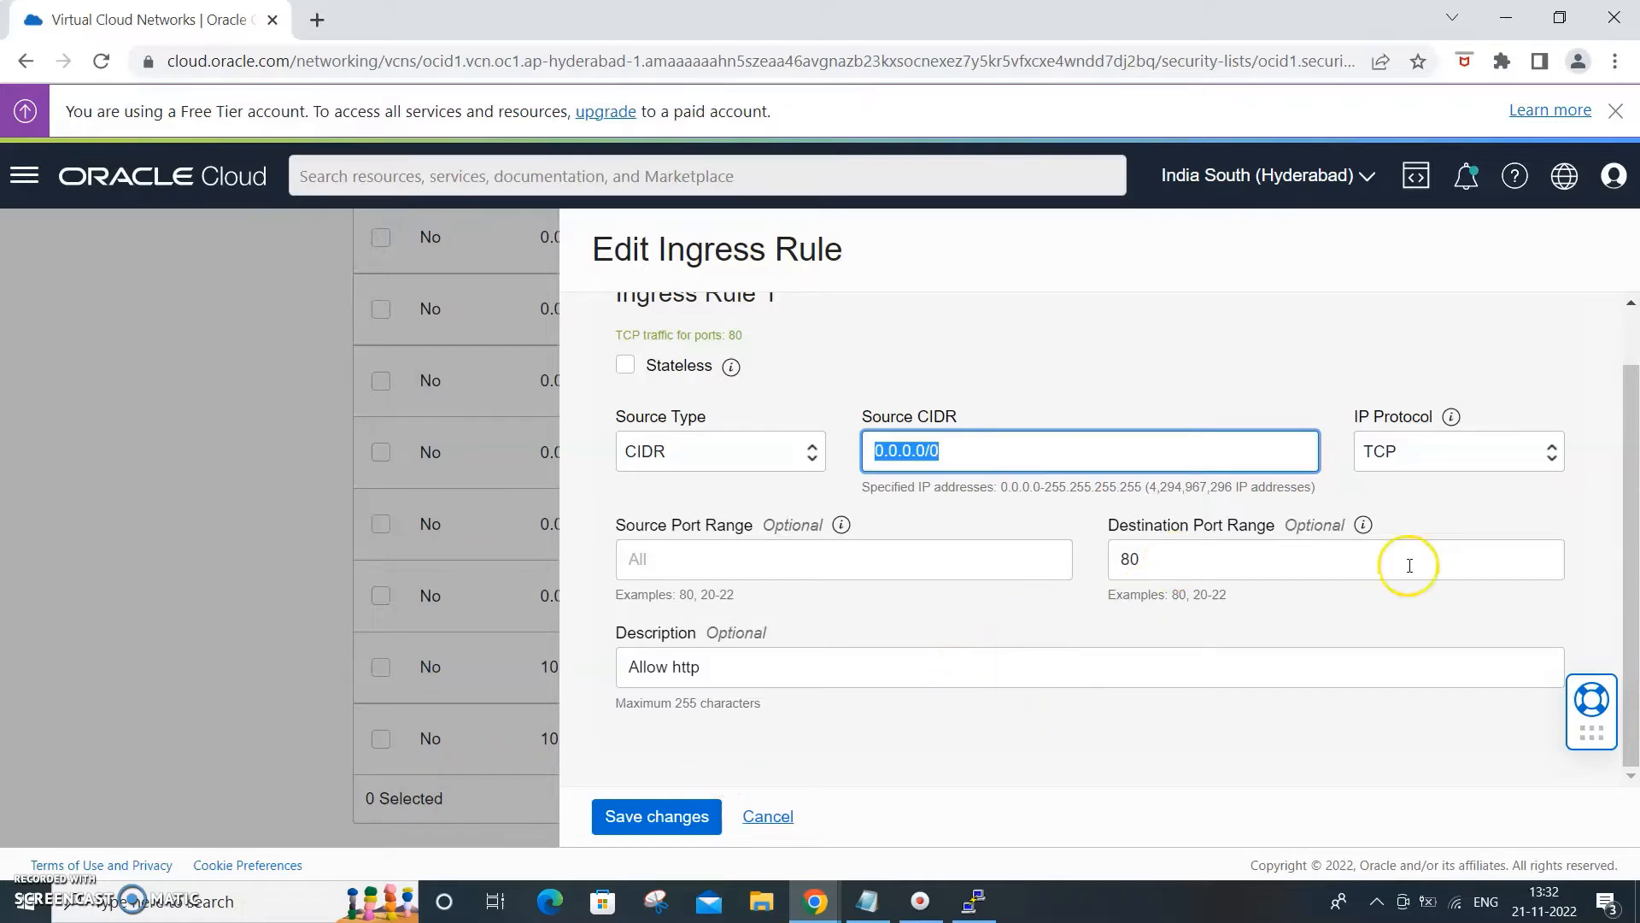
scroll(1420, 554, "up", 1)
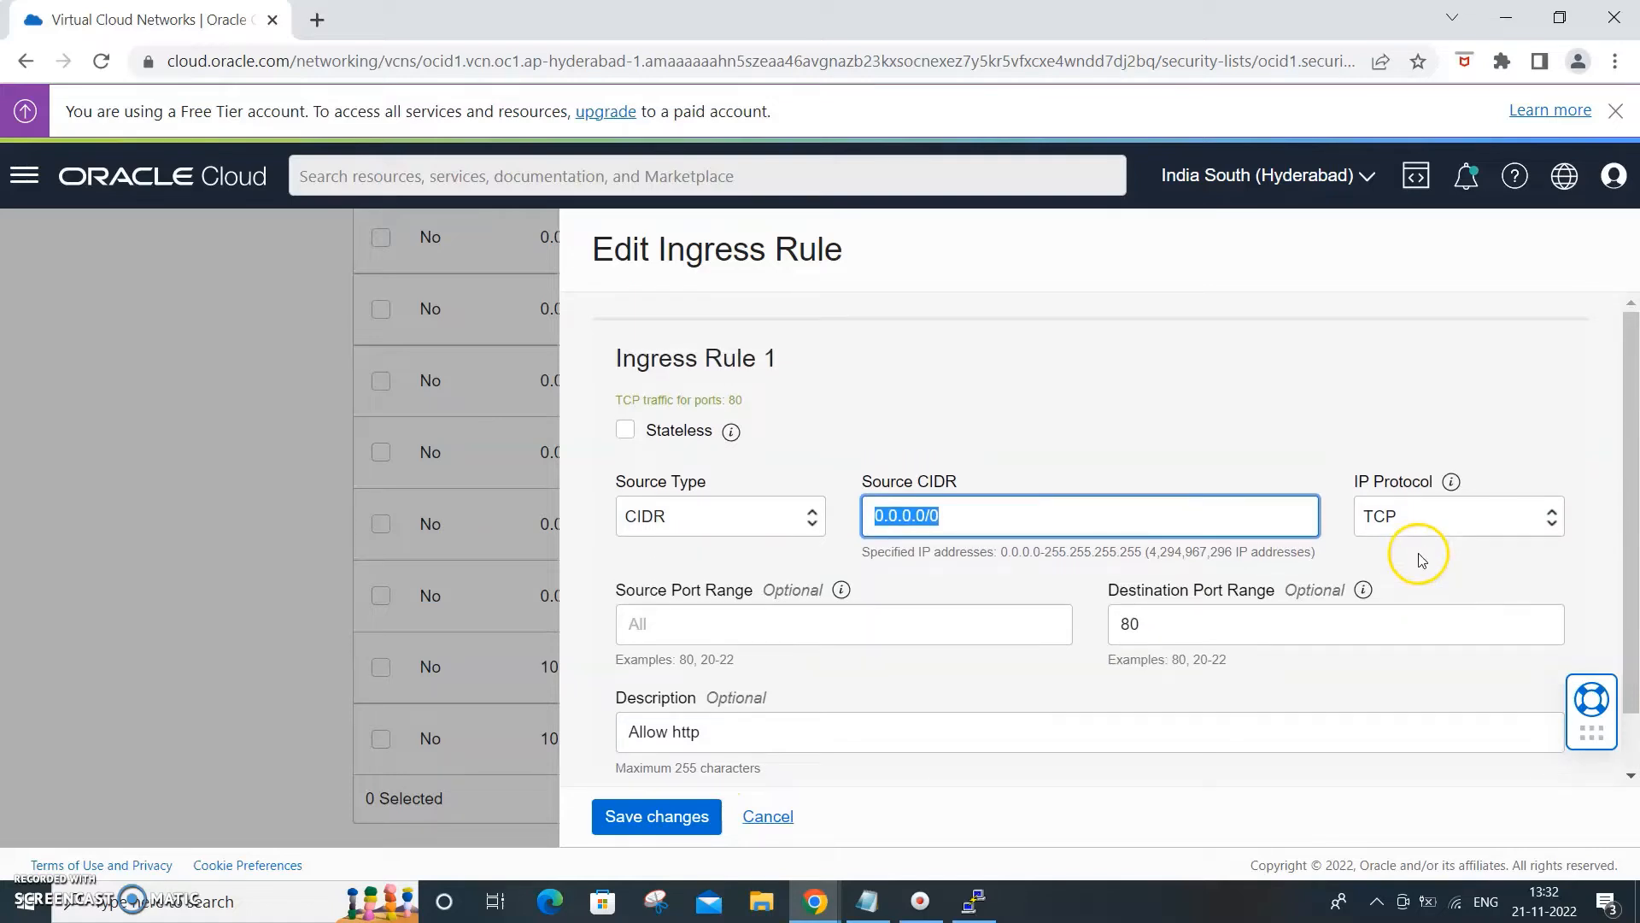
left_click(771, 816)
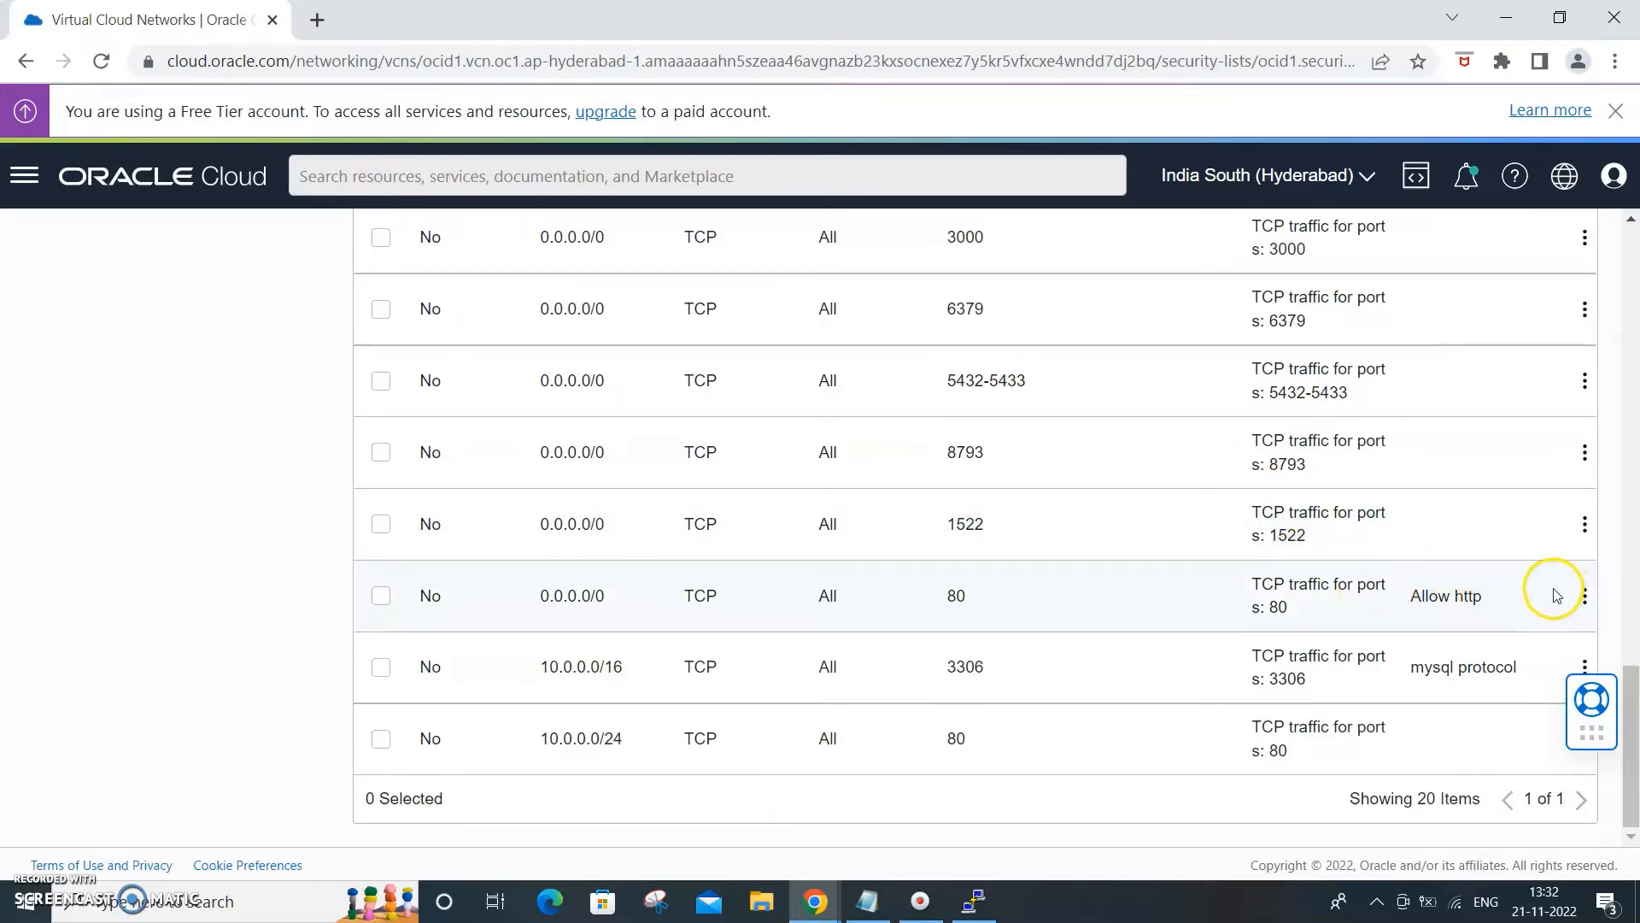
scroll(1510, 555, "up", 1)
scroll(1510, 555, "down", 1)
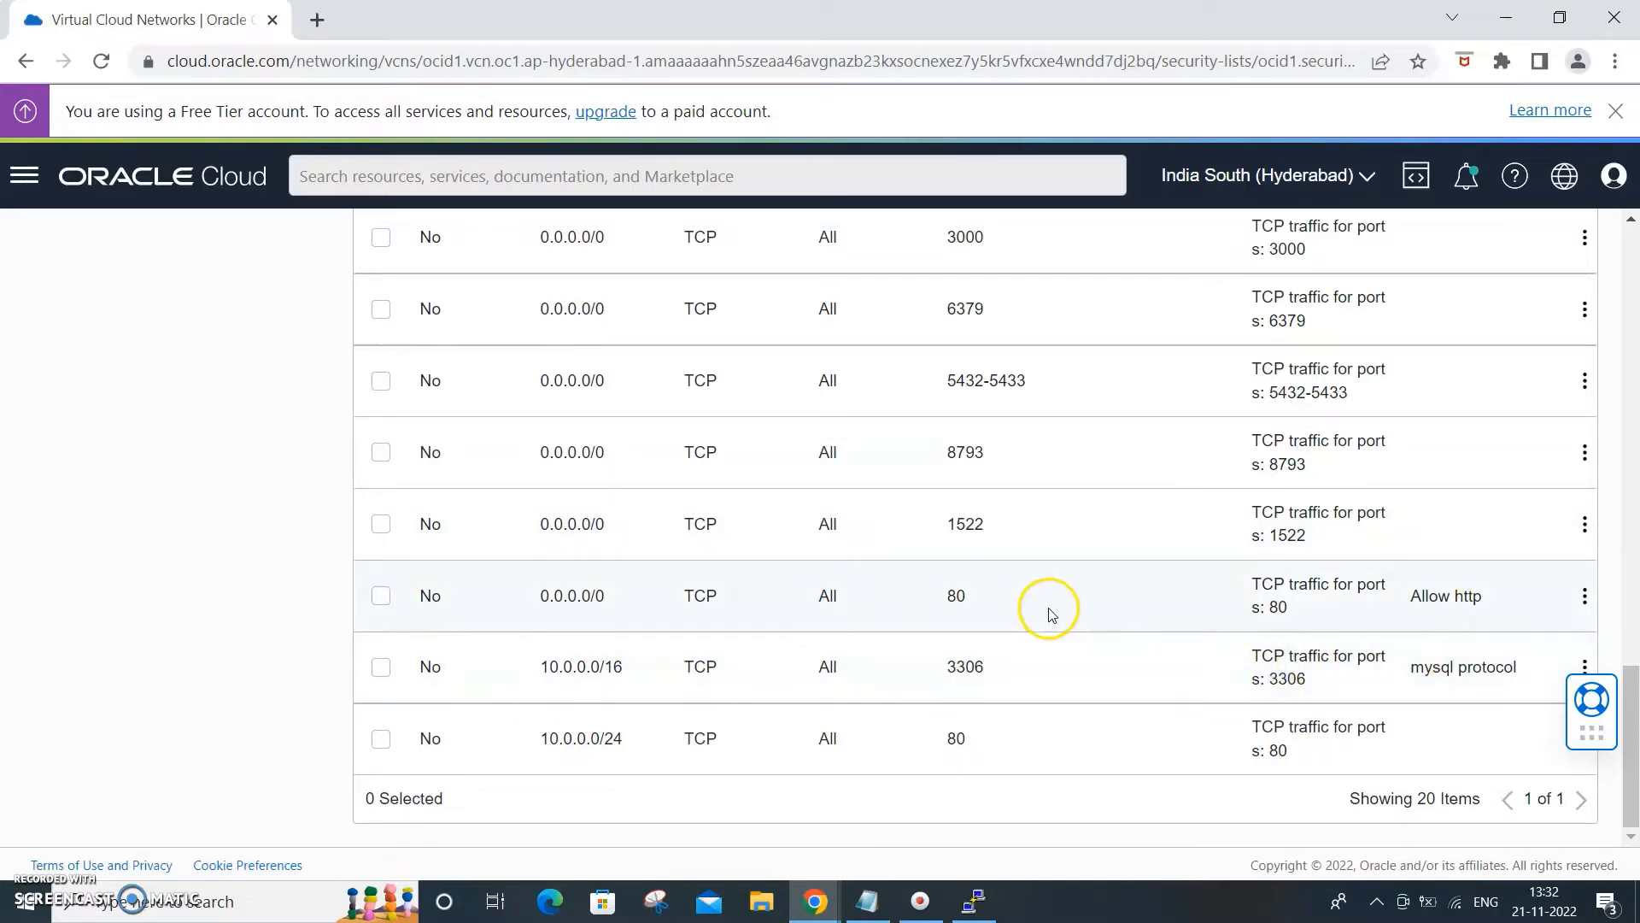
Open the Compute instances list and copy the public IP address of instance-MG1
left_click(24, 176)
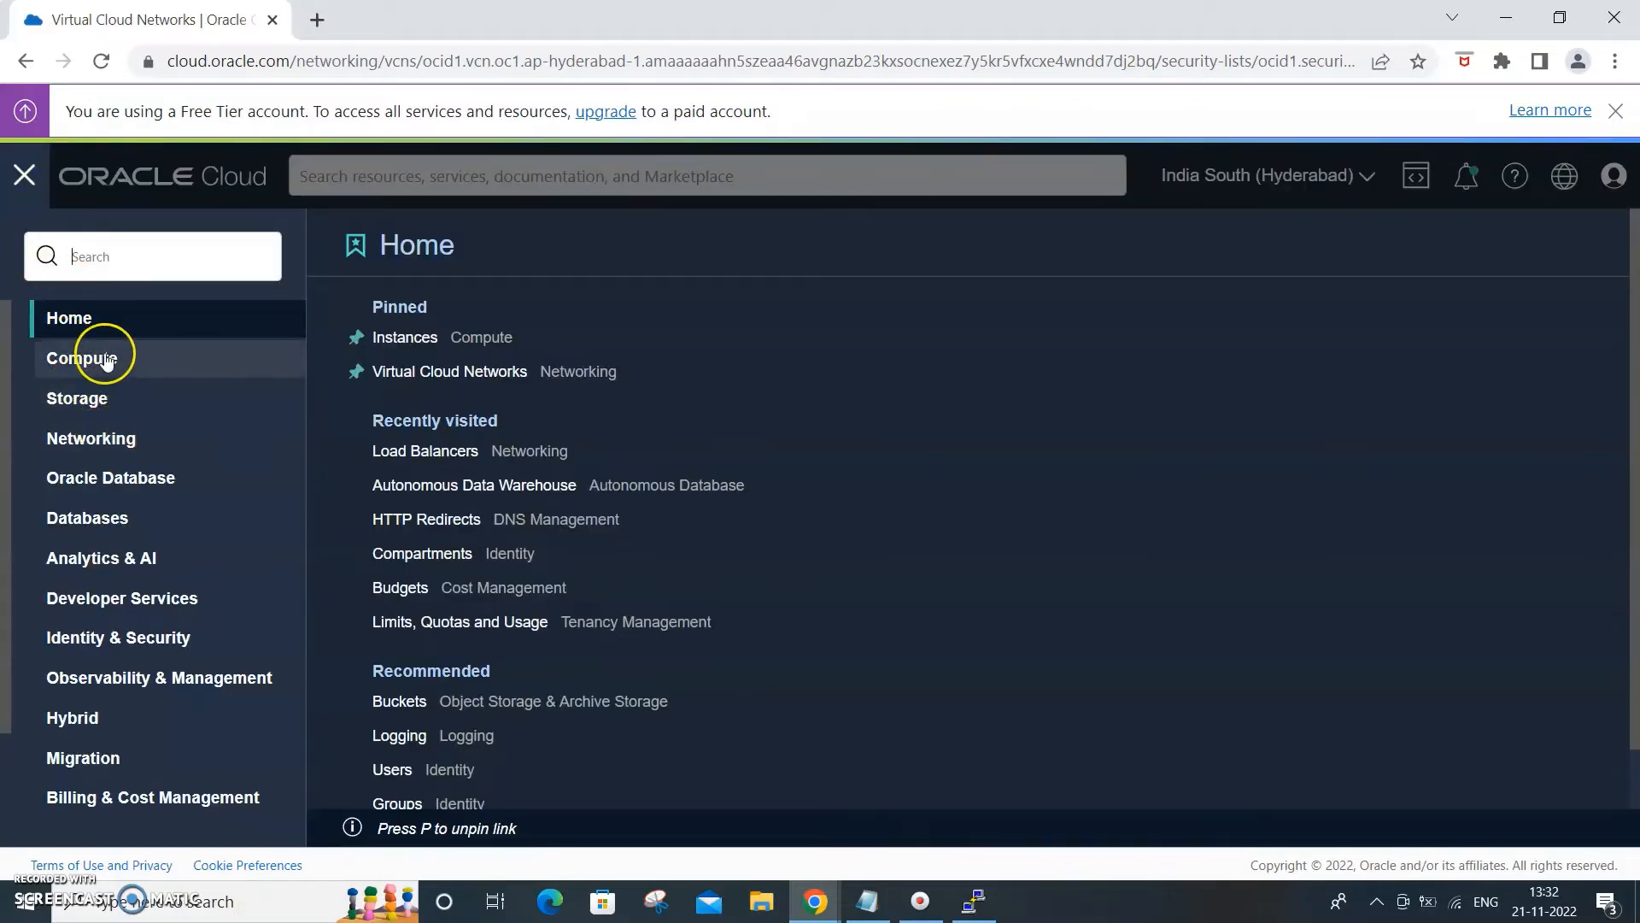
left_click(401, 340)
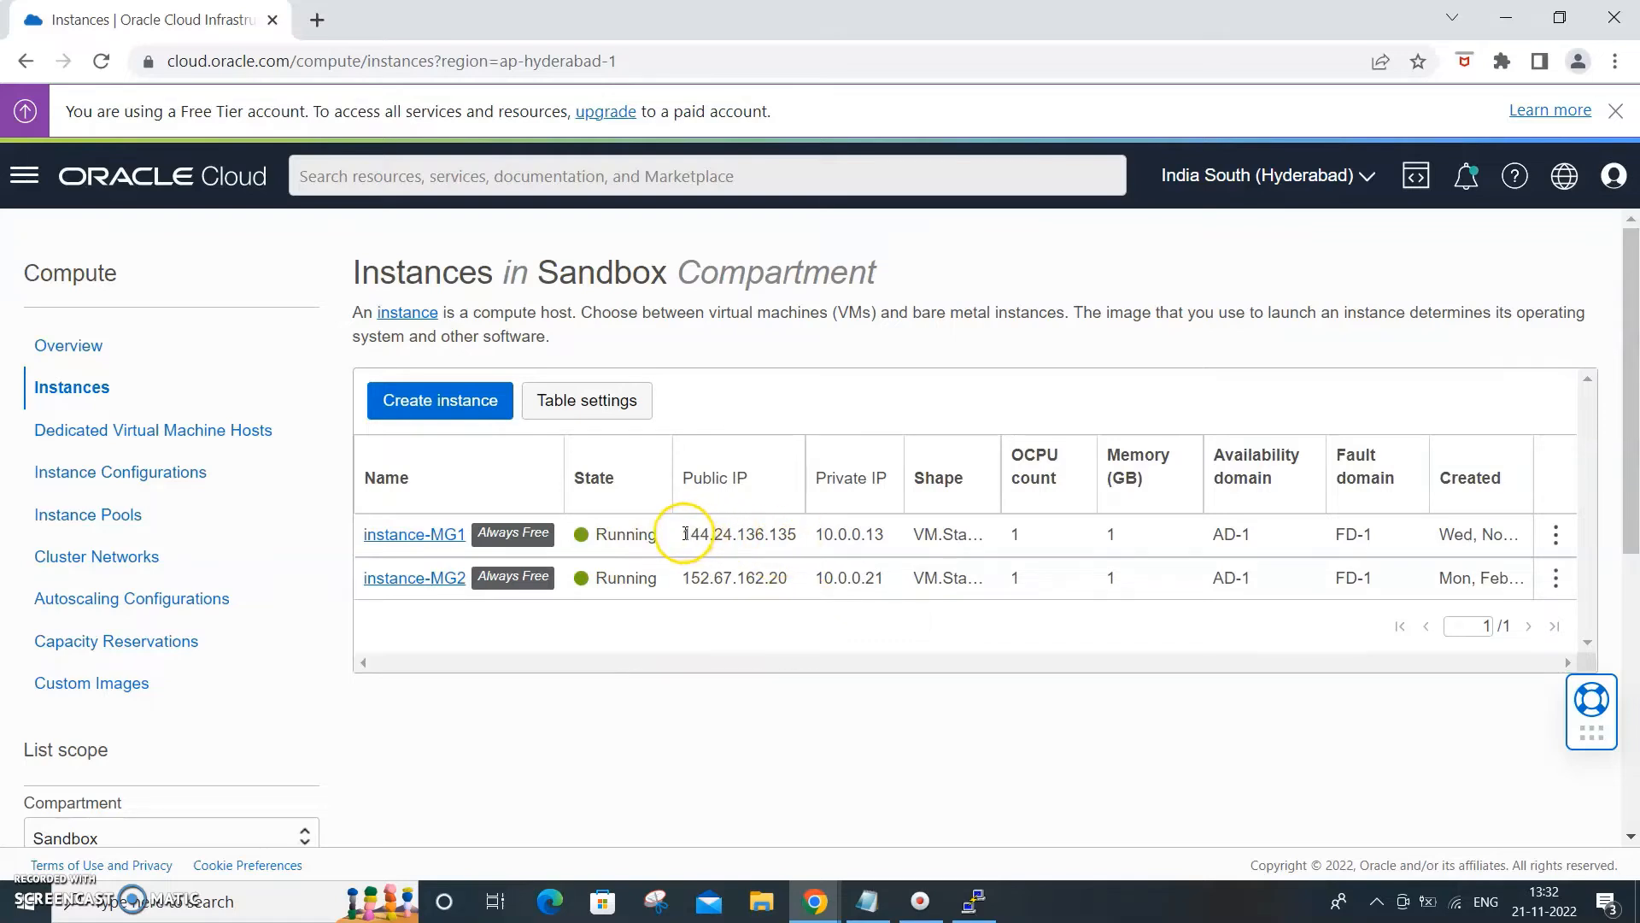
left_click_drag(684, 534, 792, 532)
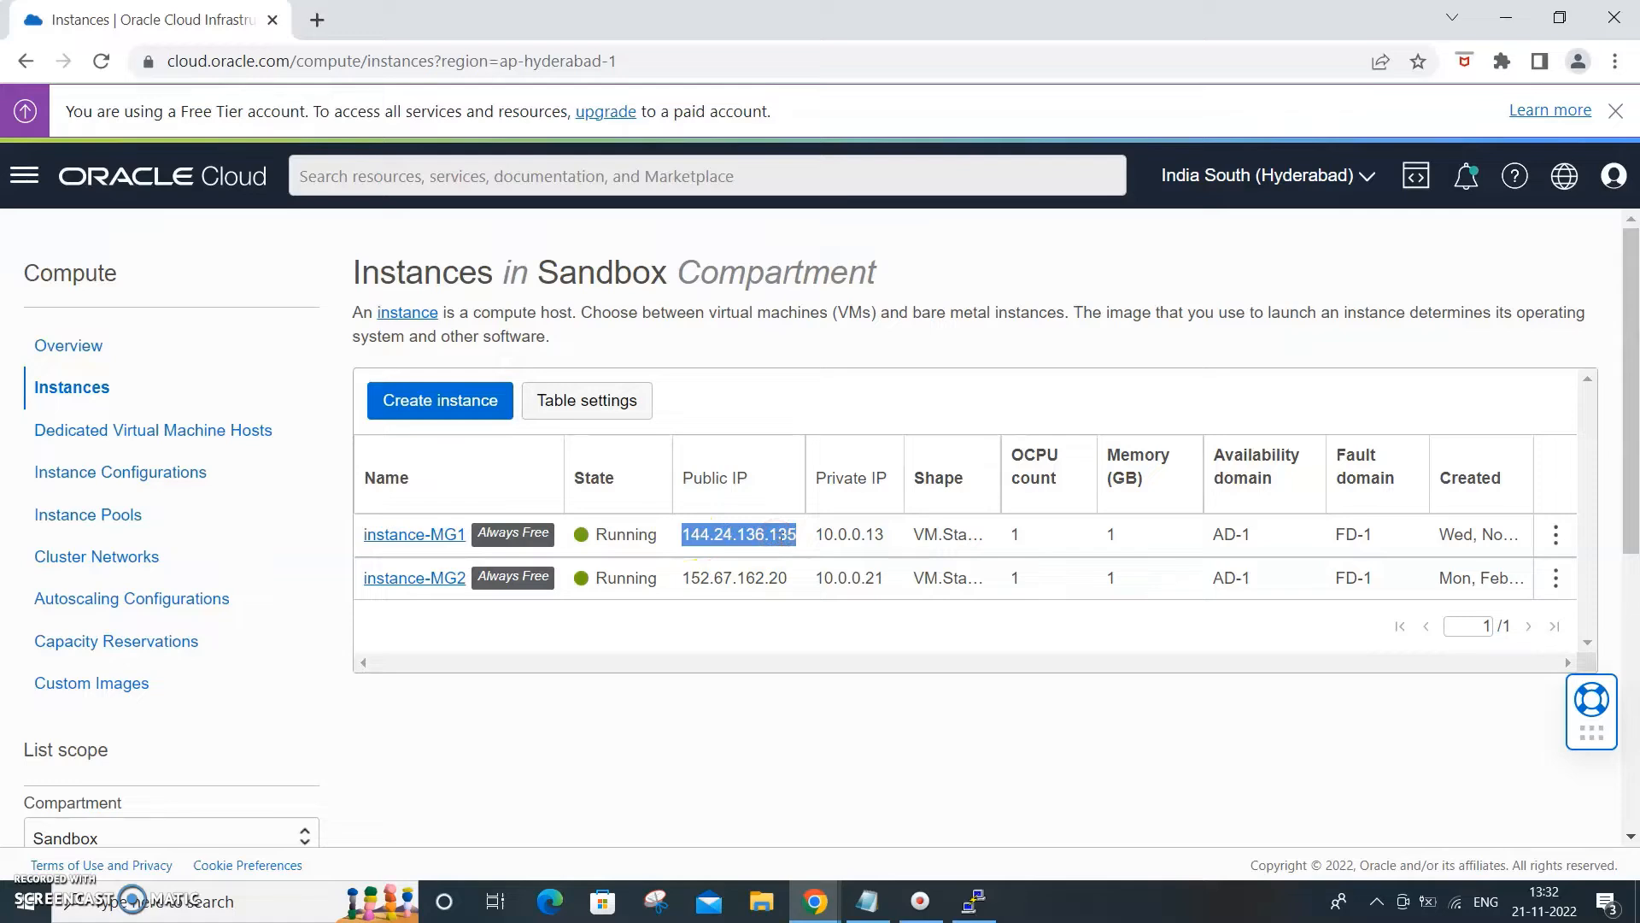
right_click(781, 537)
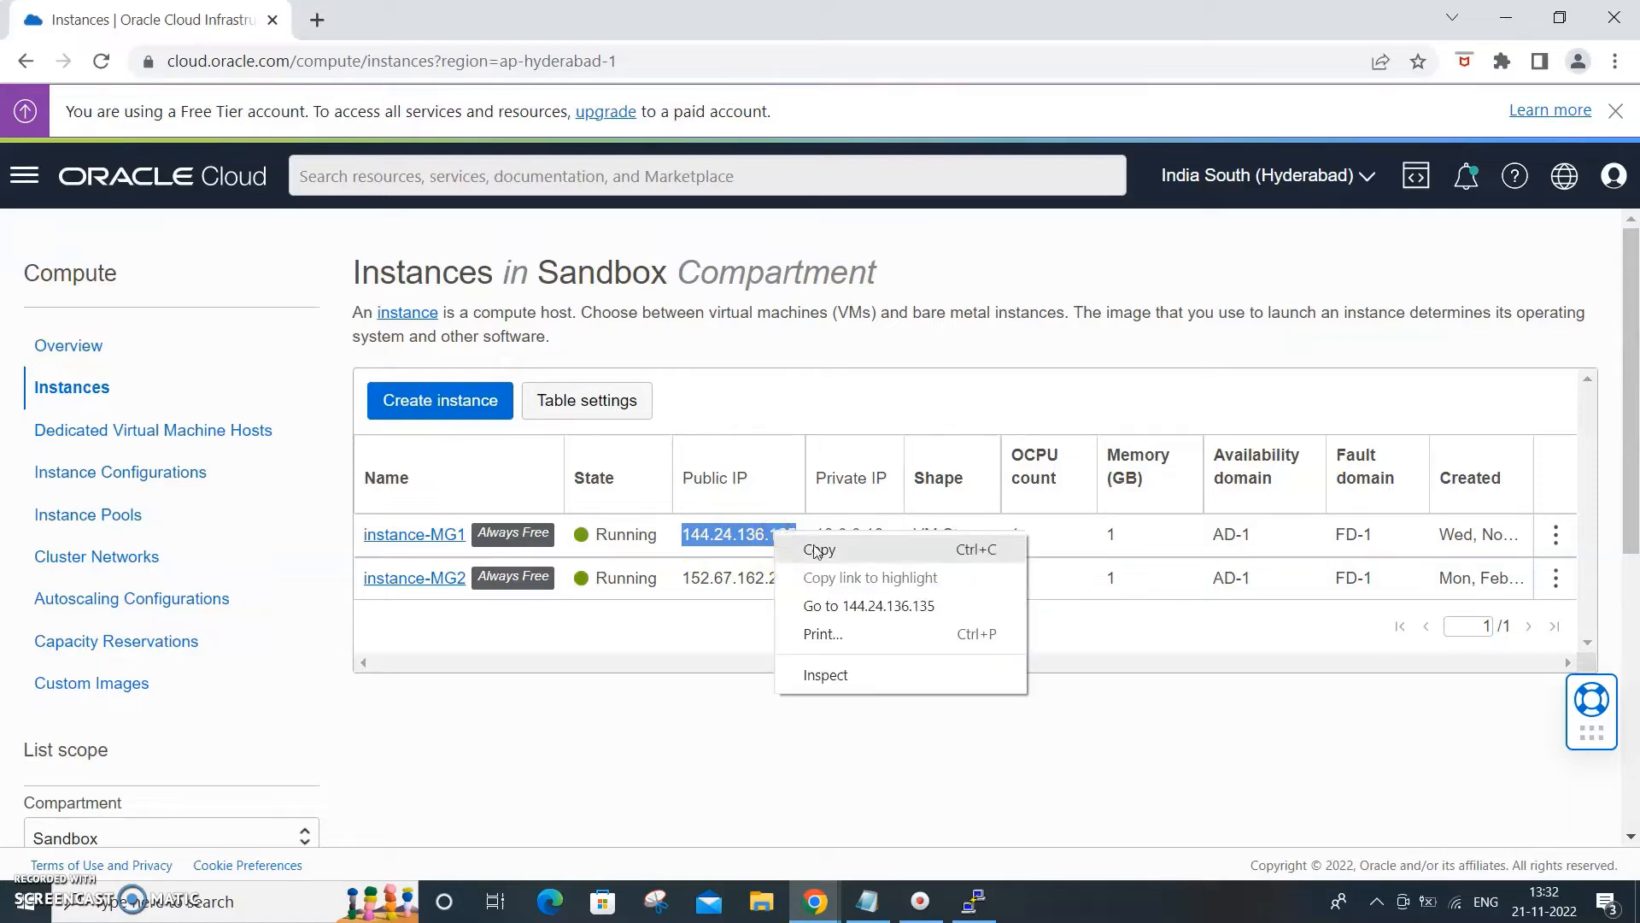
left_click(813, 545)
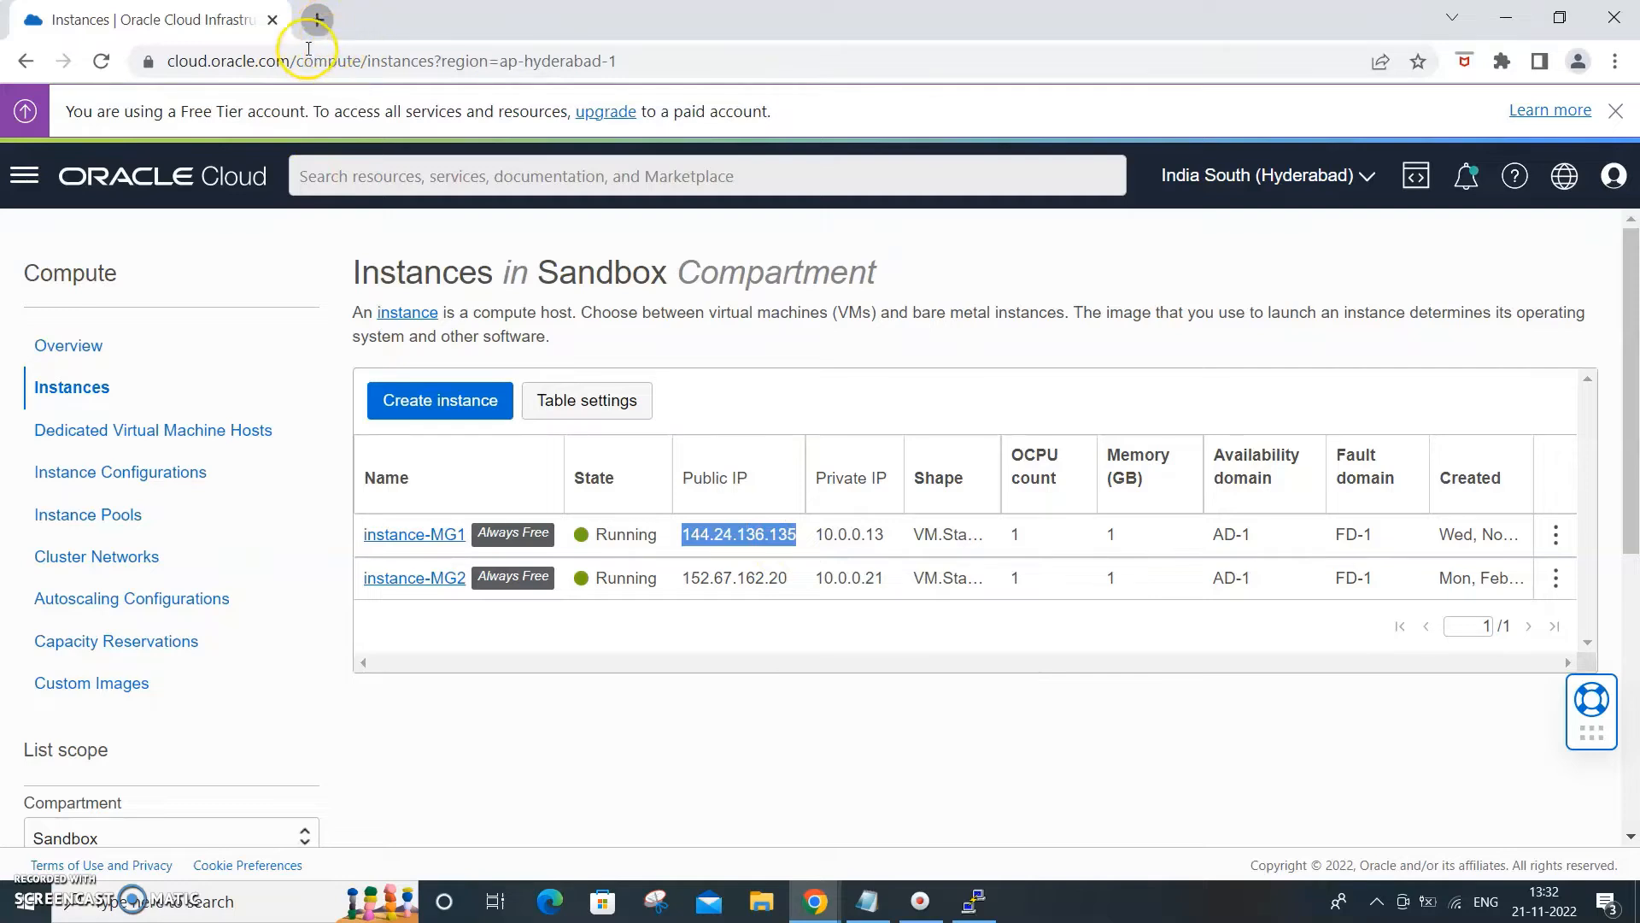
Load 144.24.136.135 in a new browser tab, view the site's connection security information and close it
left_click(321, 24)
left_click(241, 61)
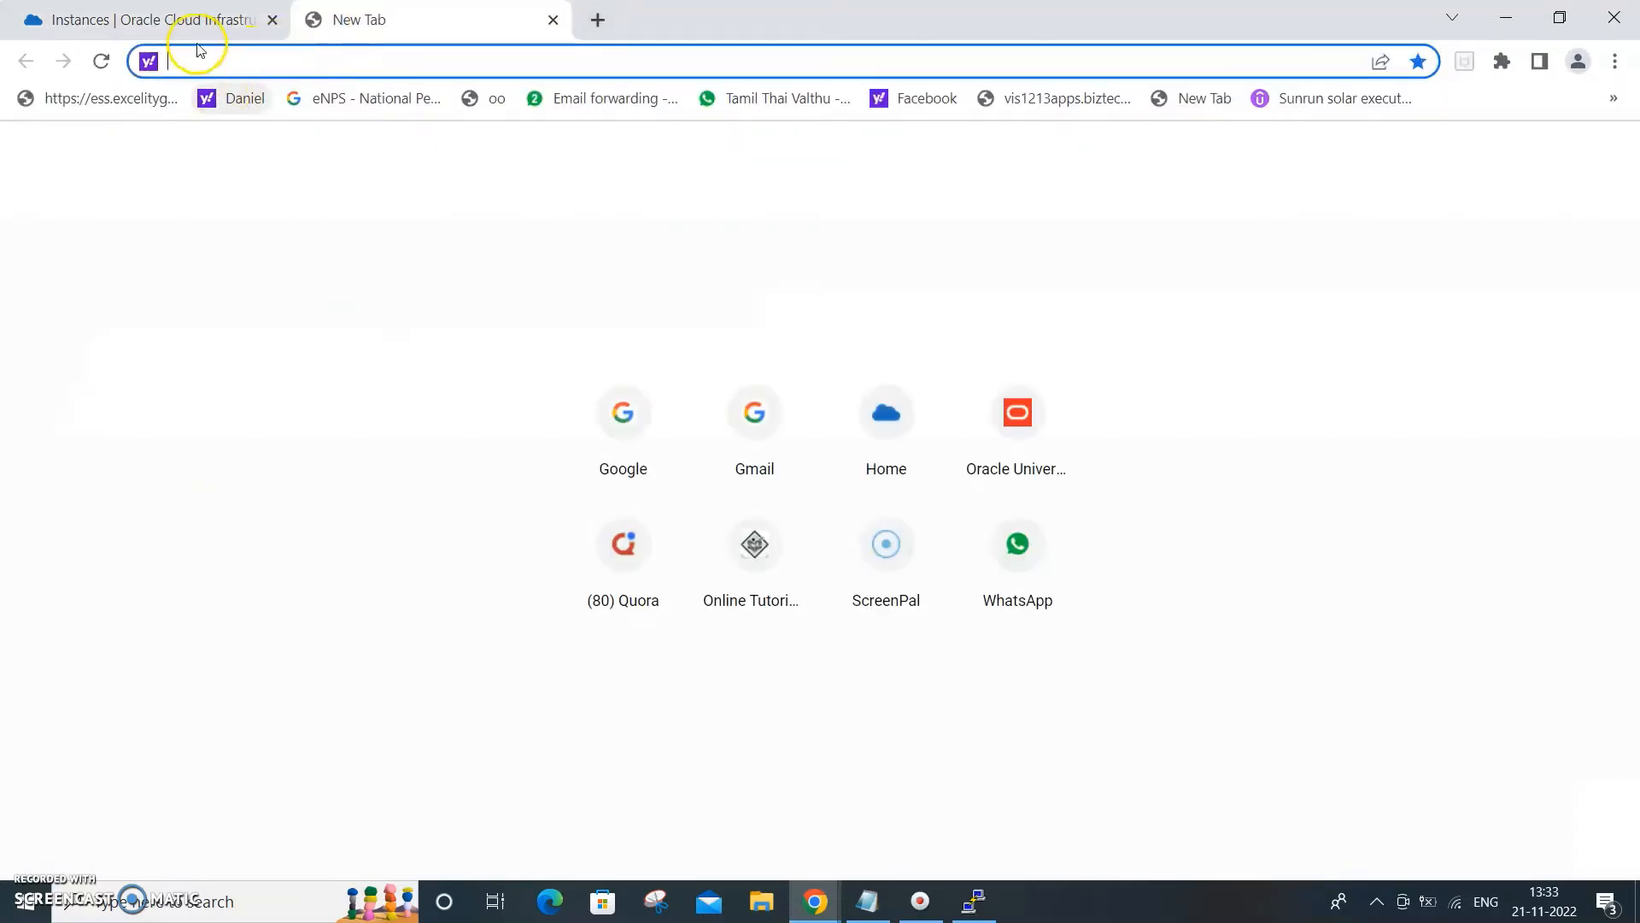
key("ctrl+v")
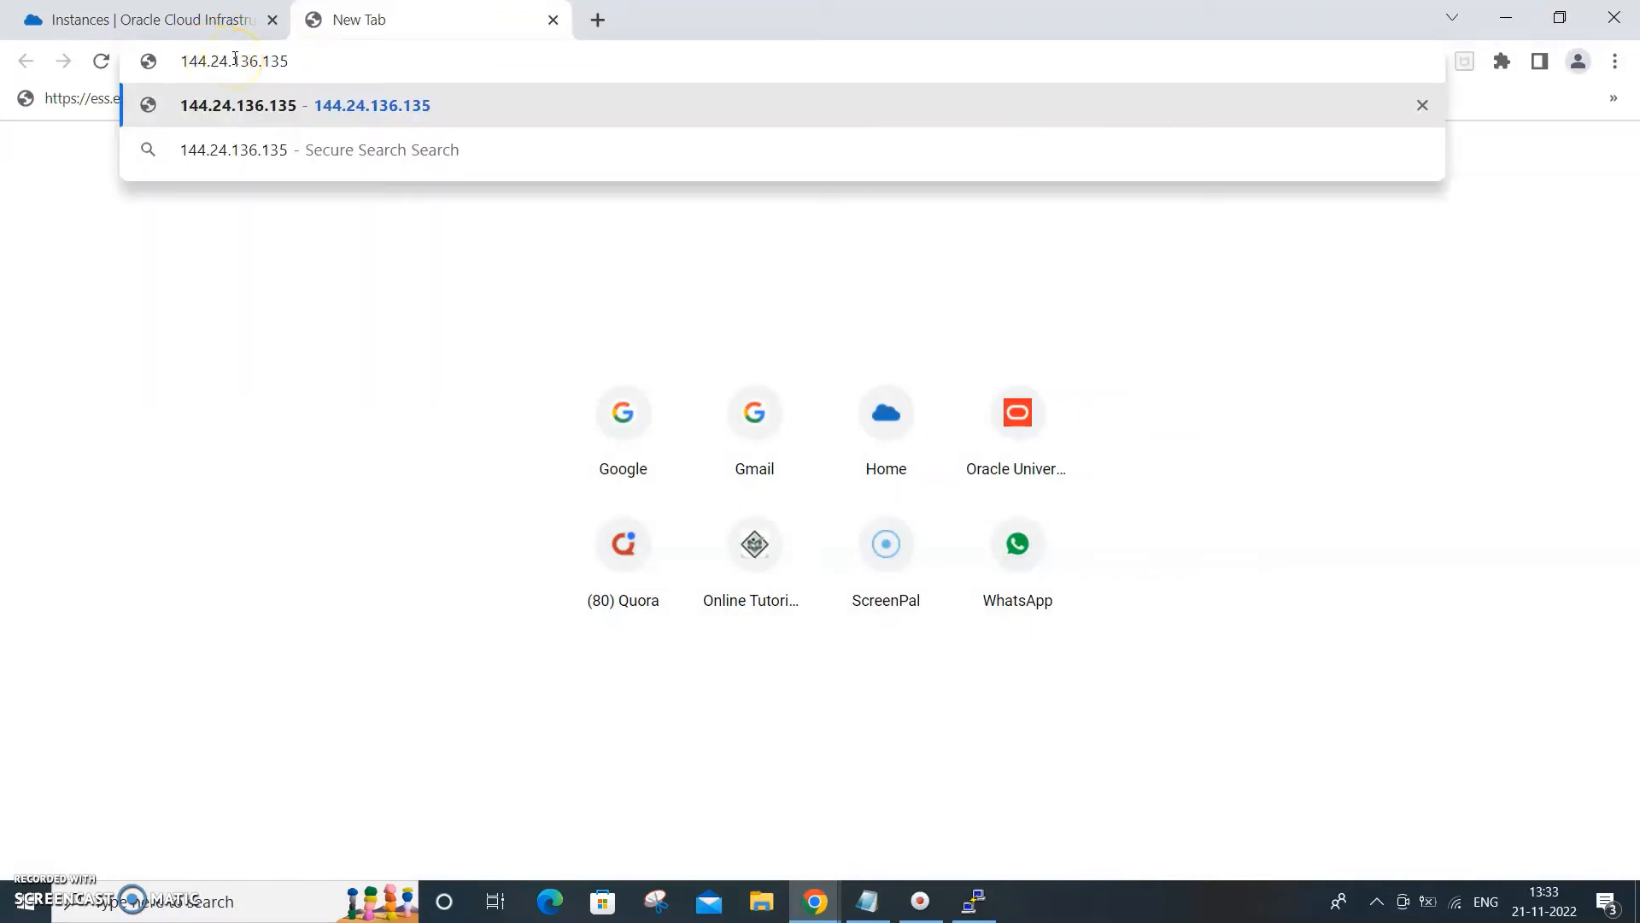
key("Return")
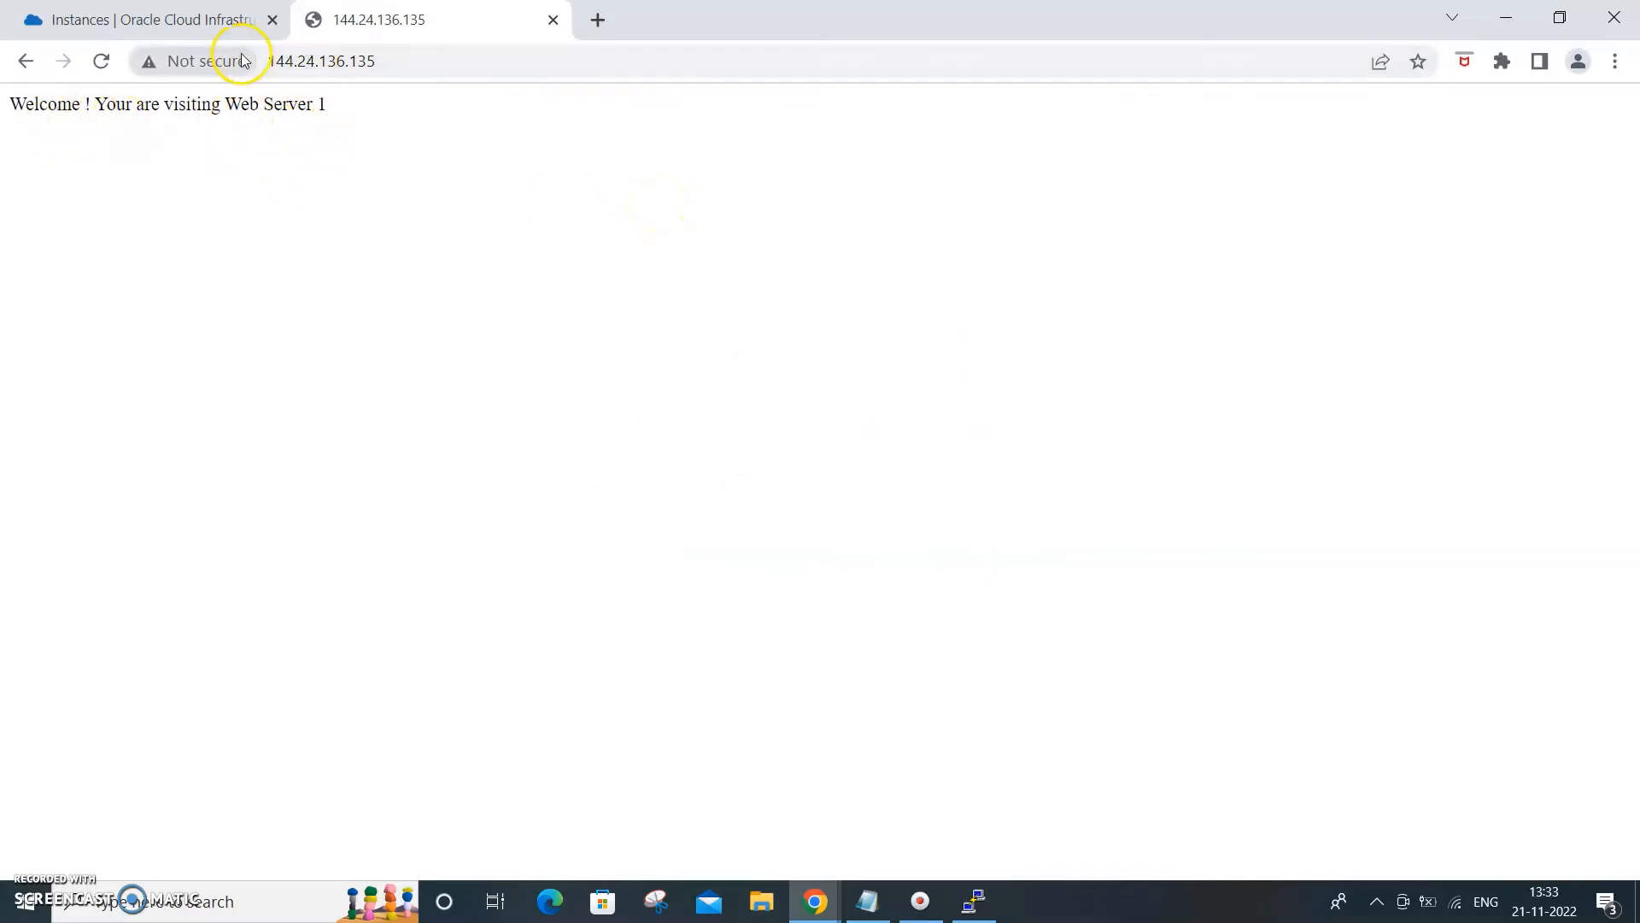
left_click(184, 65)
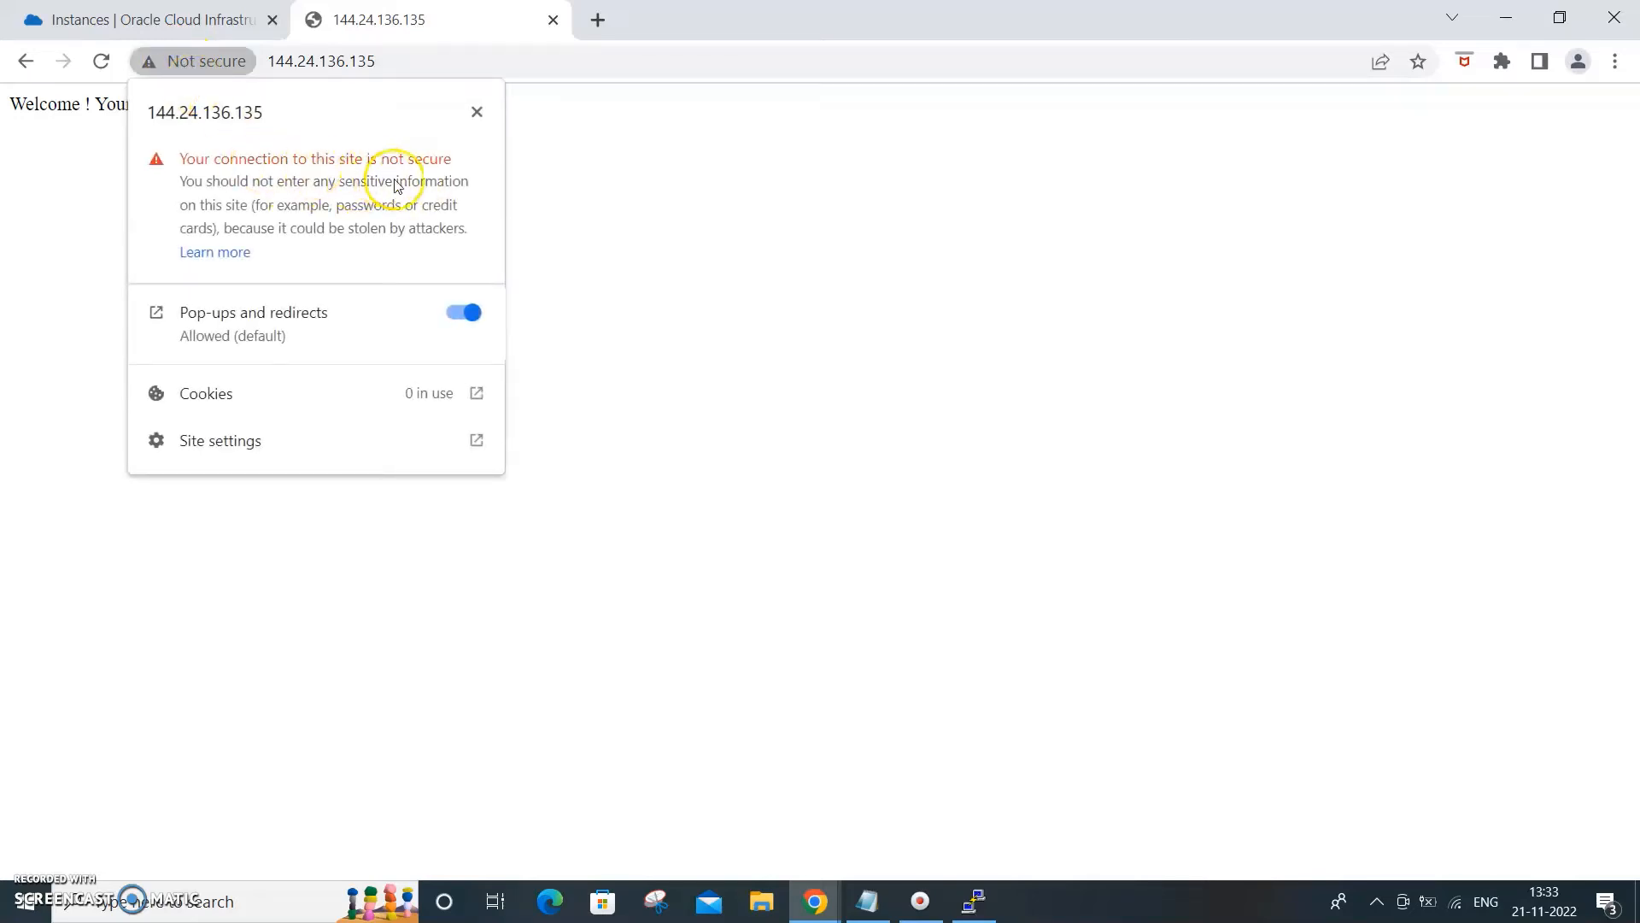
left_click(479, 112)
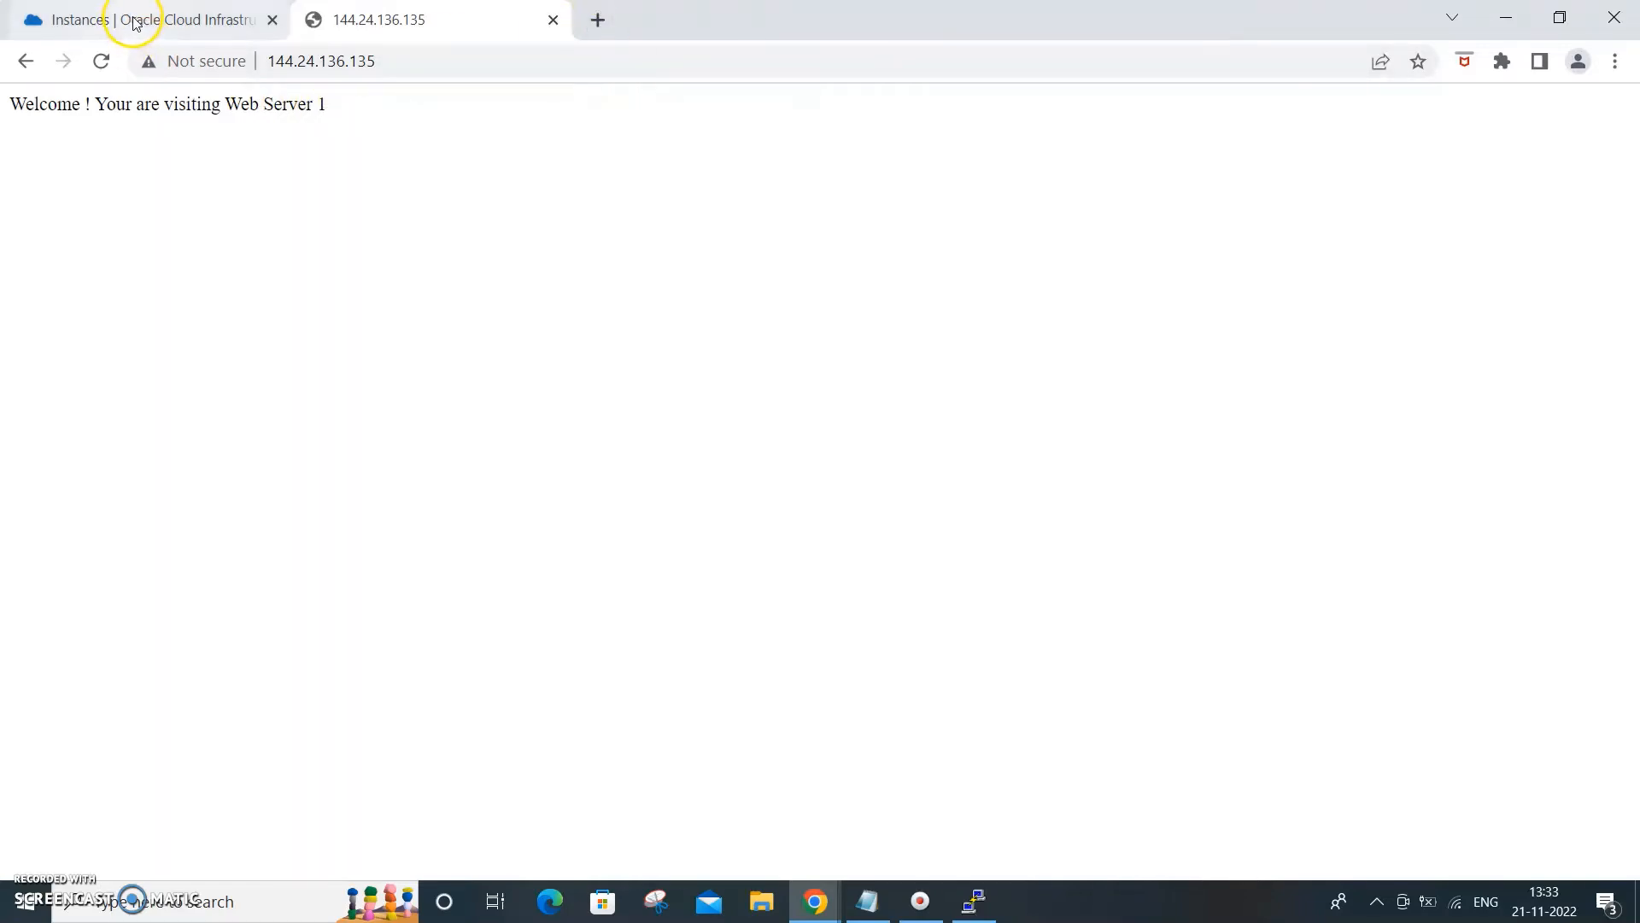
Copy instance-MG2's public IP address from the instances list and load 152.67.162.20 in another new browser tab
left_click(182, 22)
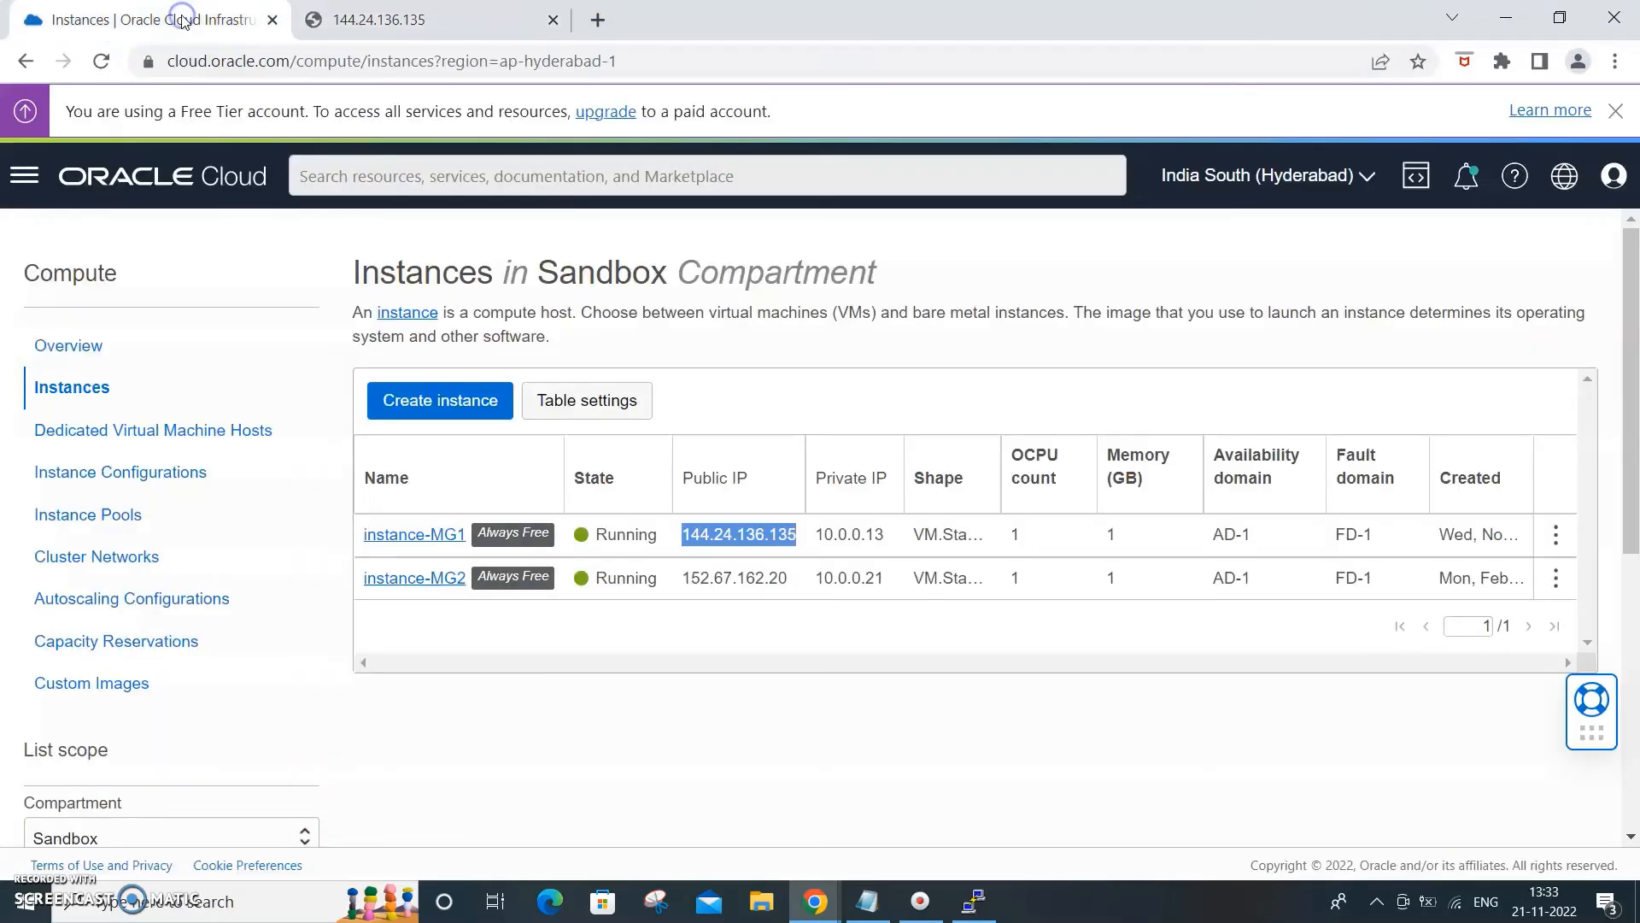
left_click(692, 579)
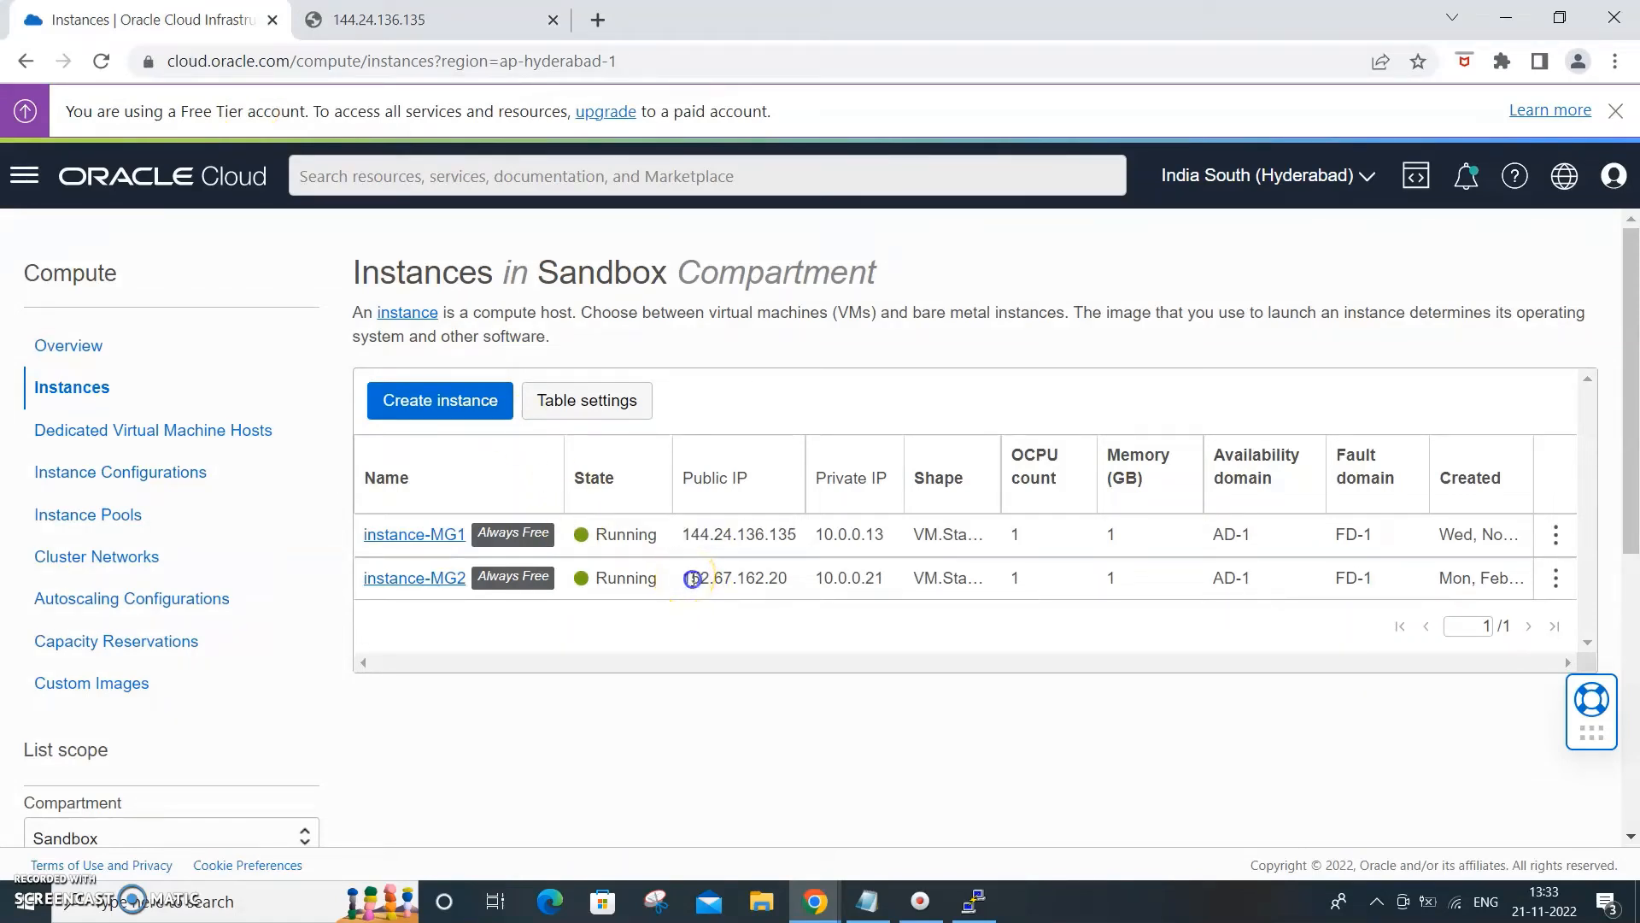
right_click(761, 588)
left_click(769, 596)
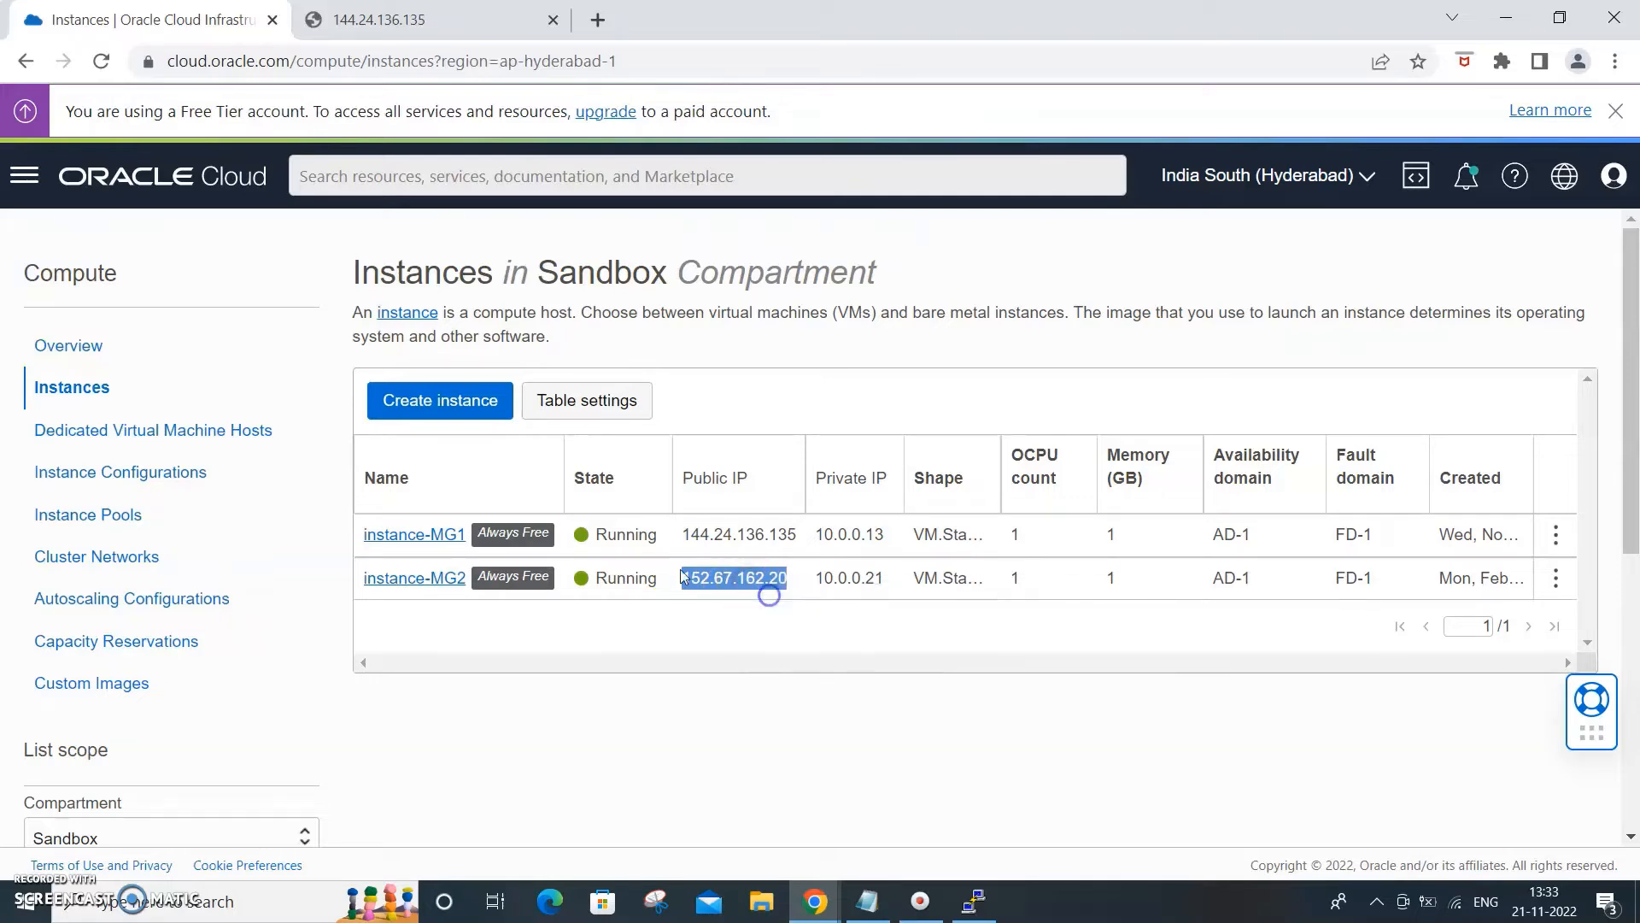
left_click(598, 20)
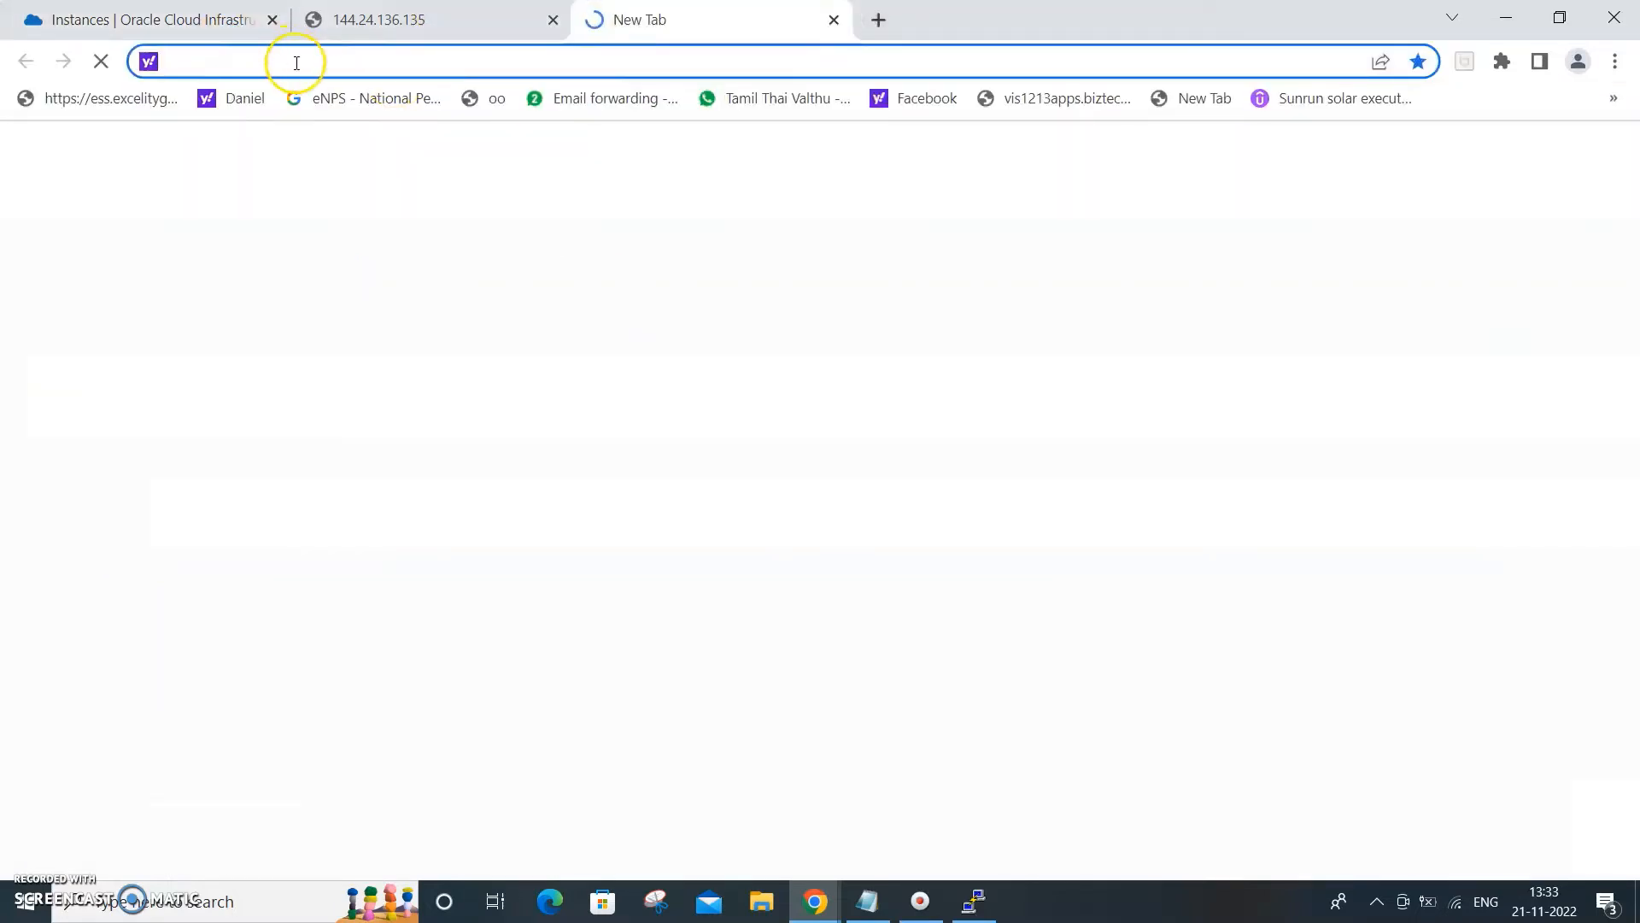
key("ctrl+v")
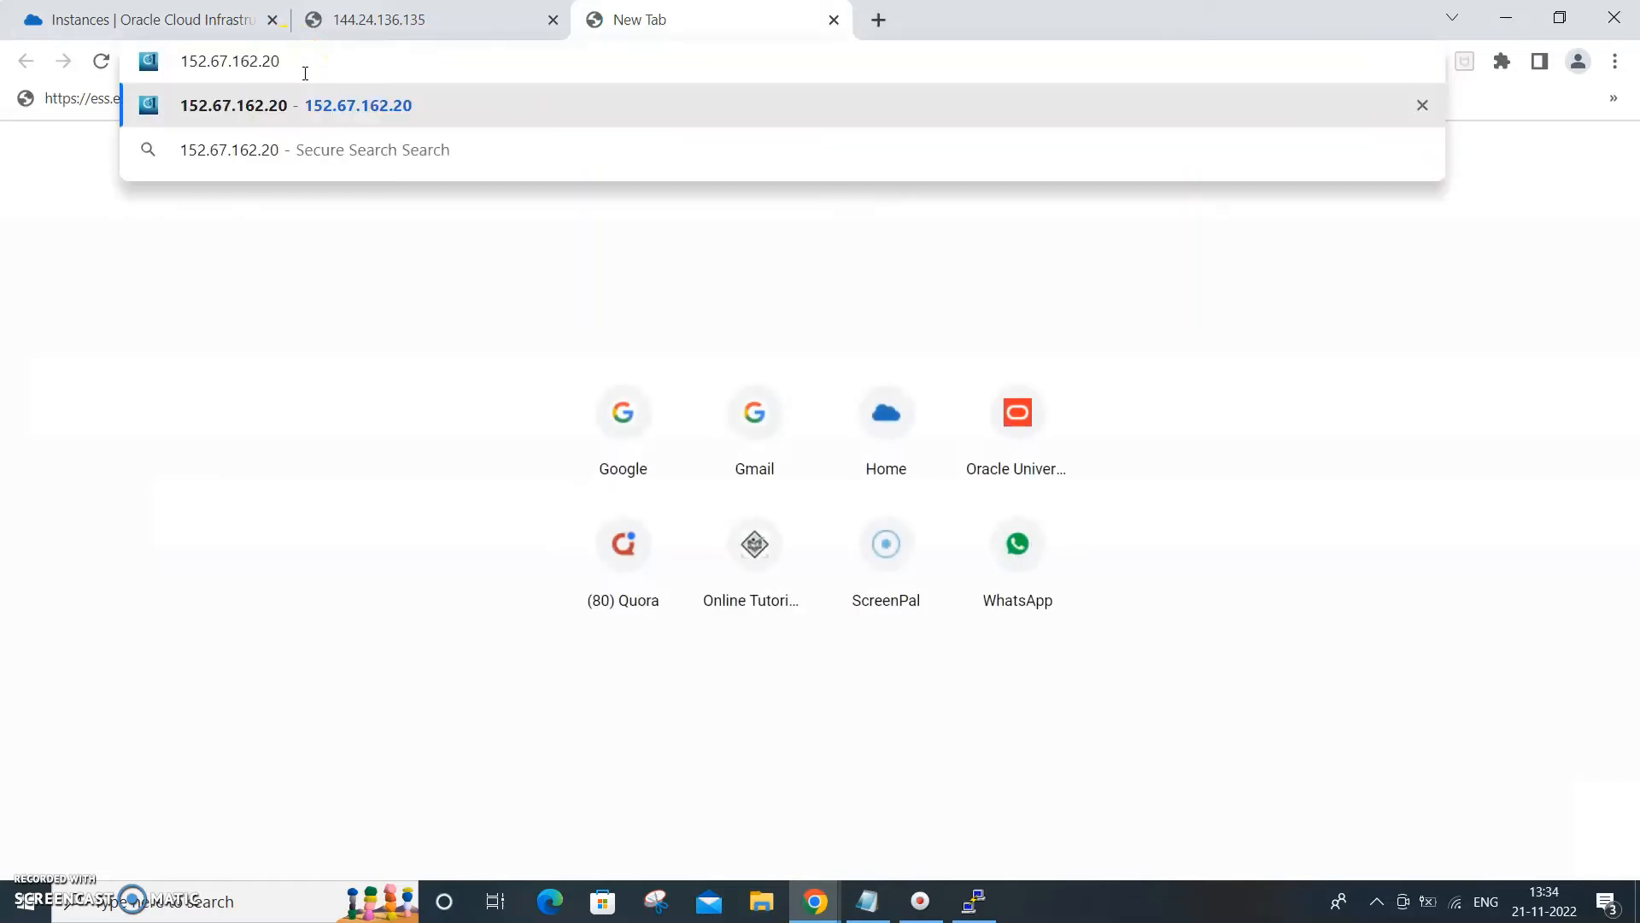
key("Return")
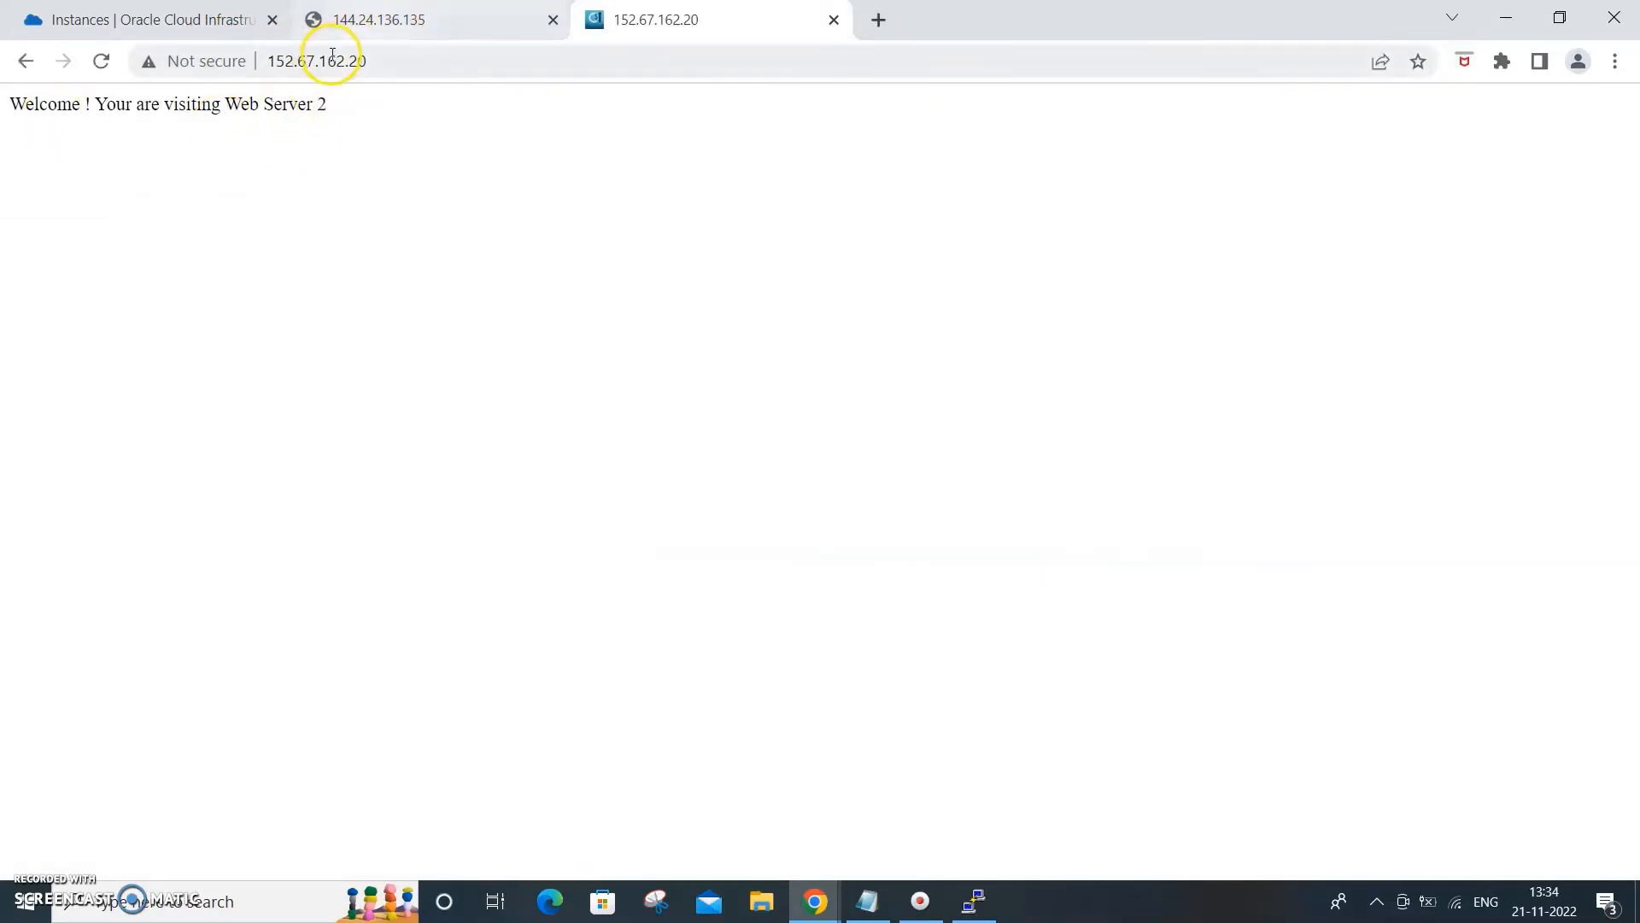
Switch back and forth between the 144.24.136.135 and 152.67.162.20 pages to compare the two web servers' welcome messages
left_click(431, 24)
left_click(736, 23)
left_click(485, 12)
left_click(651, 20)
left_click(481, 18)
left_click(651, 20)
left_click(423, 12)
left_click(667, 19)
left_click(495, 12)
left_click(693, 18)
left_click(440, 12)
left_click(680, 19)
left_click(416, 20)
left_click(642, 24)
left_click(405, 17)
left_click(644, 24)
left_click(505, 12)
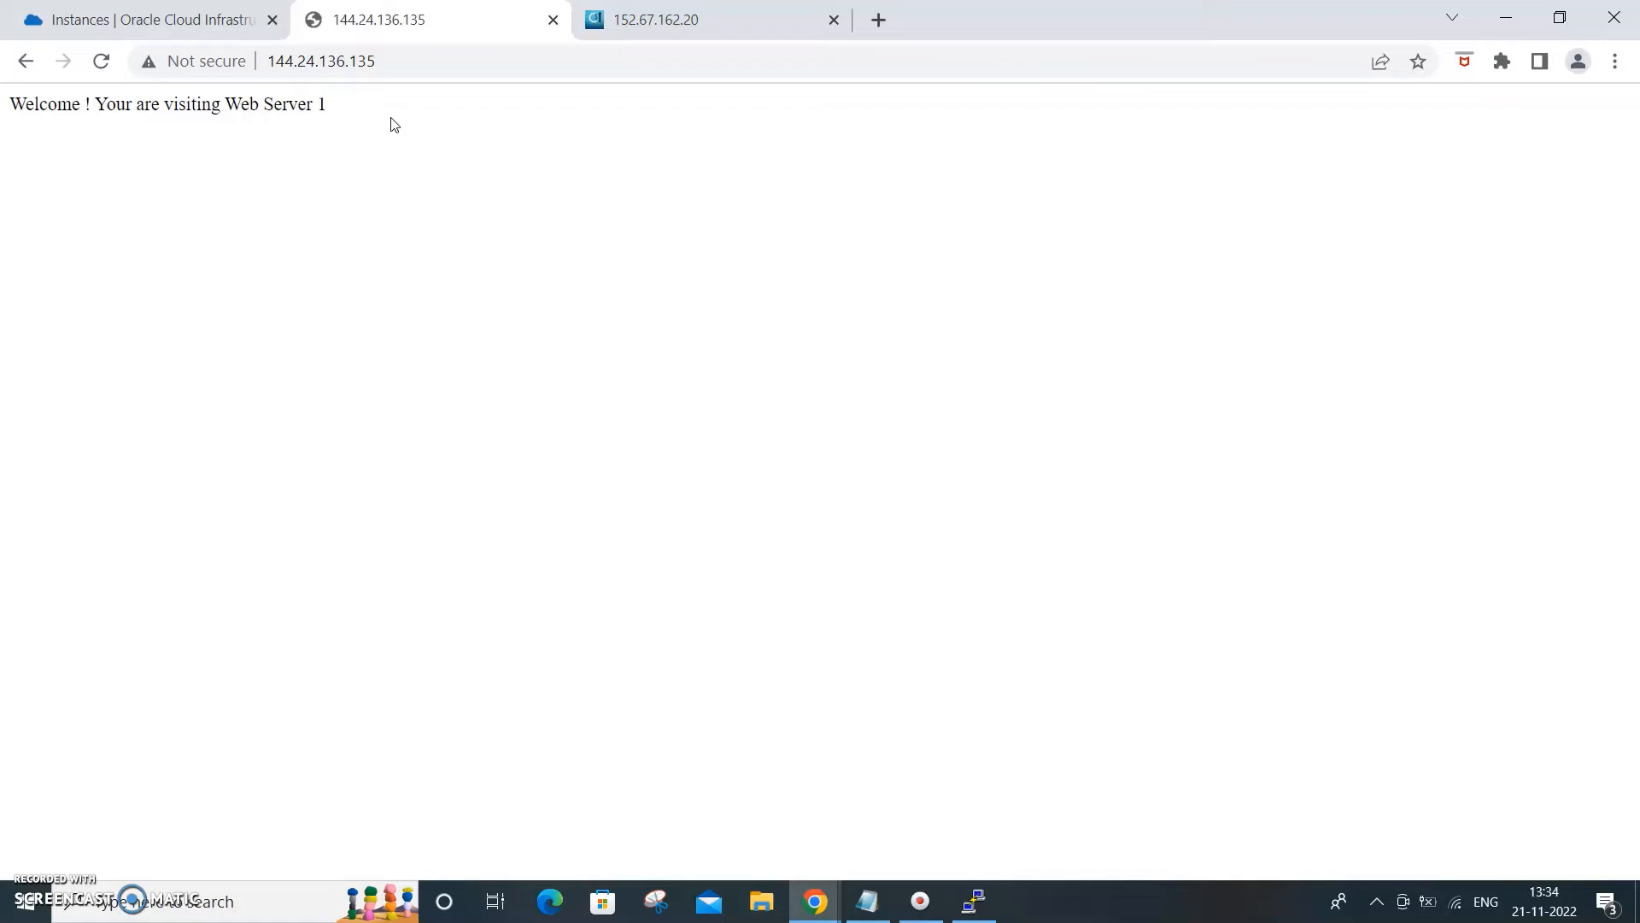
left_click(484, 151)
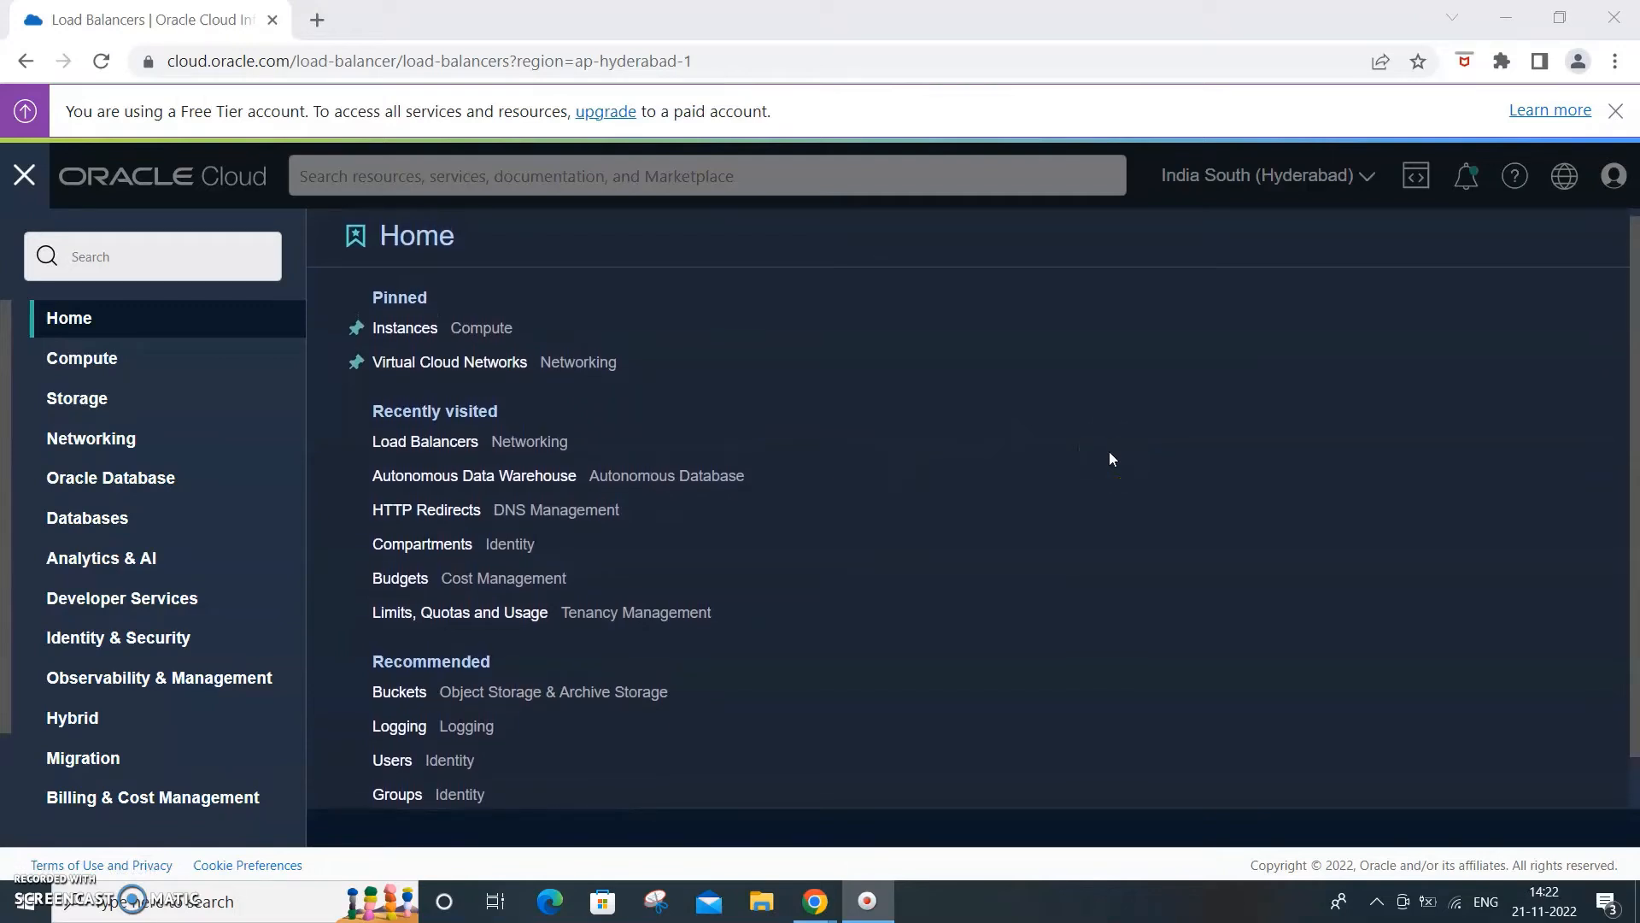
Open the Networking load balancers list for the Sandbox compartment and start creating a load balancer
left_click(128, 452)
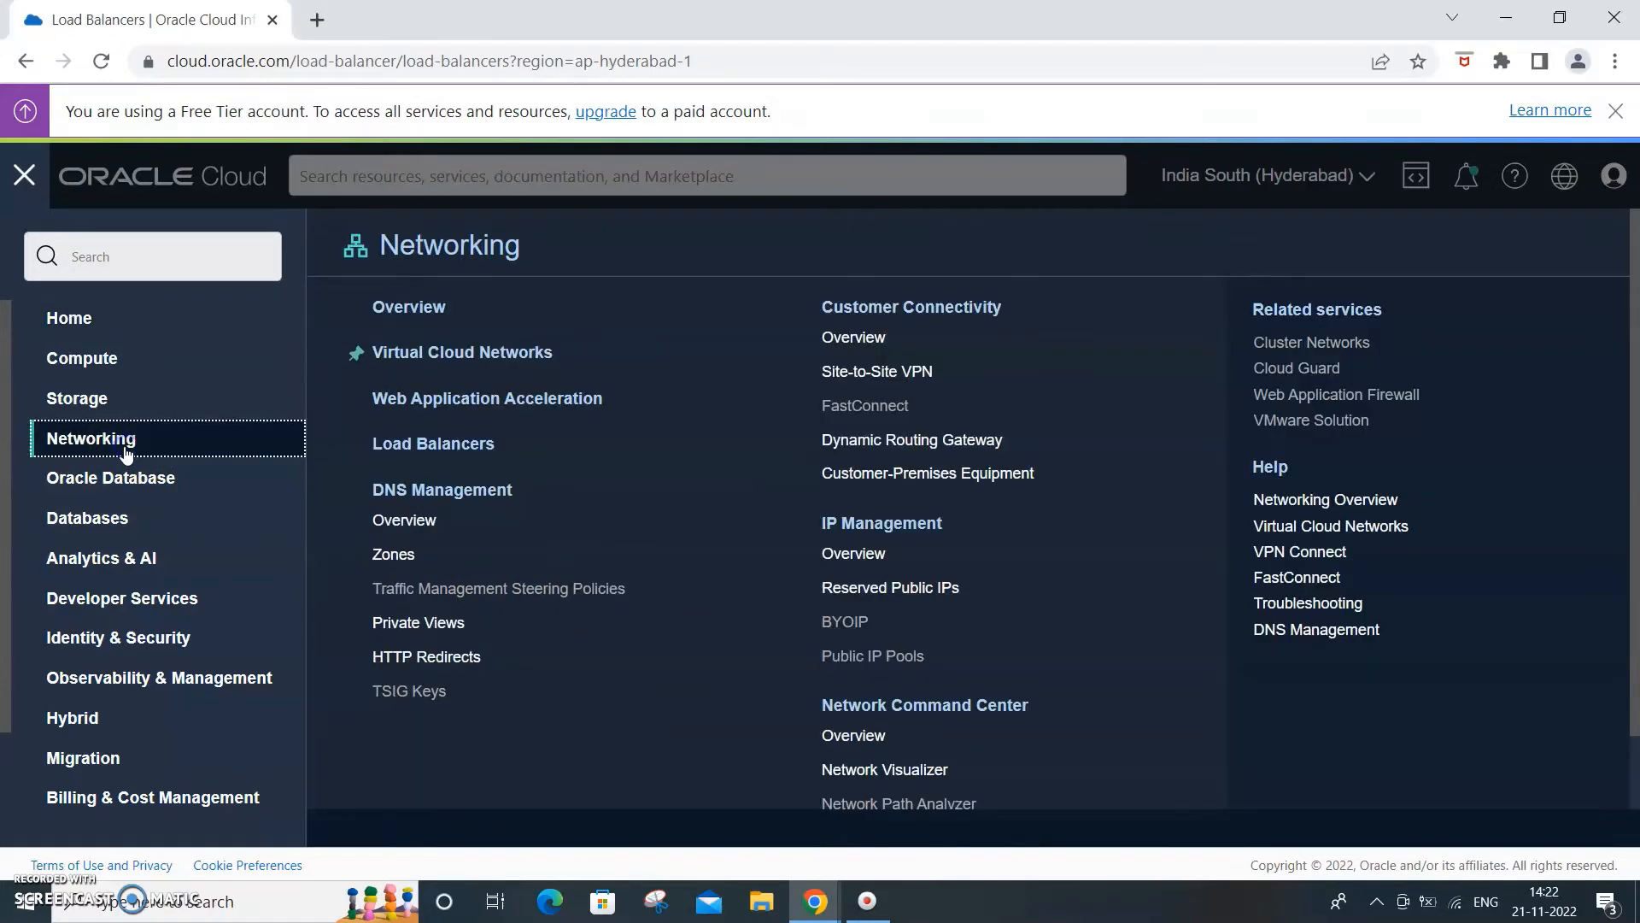
left_click(445, 454)
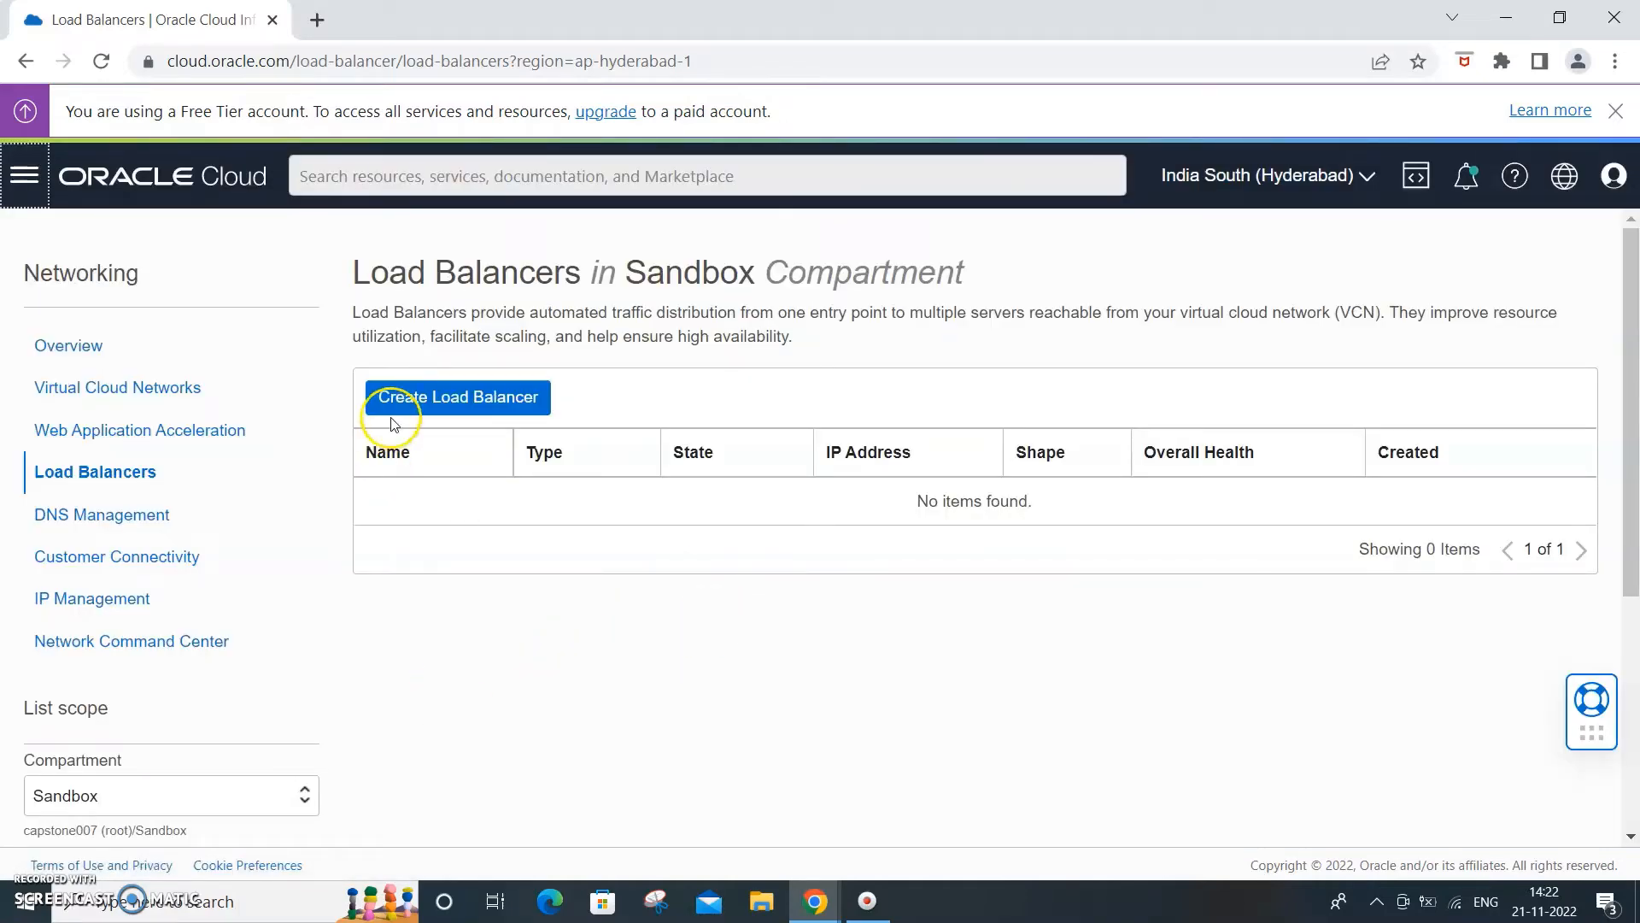
left_click(458, 398)
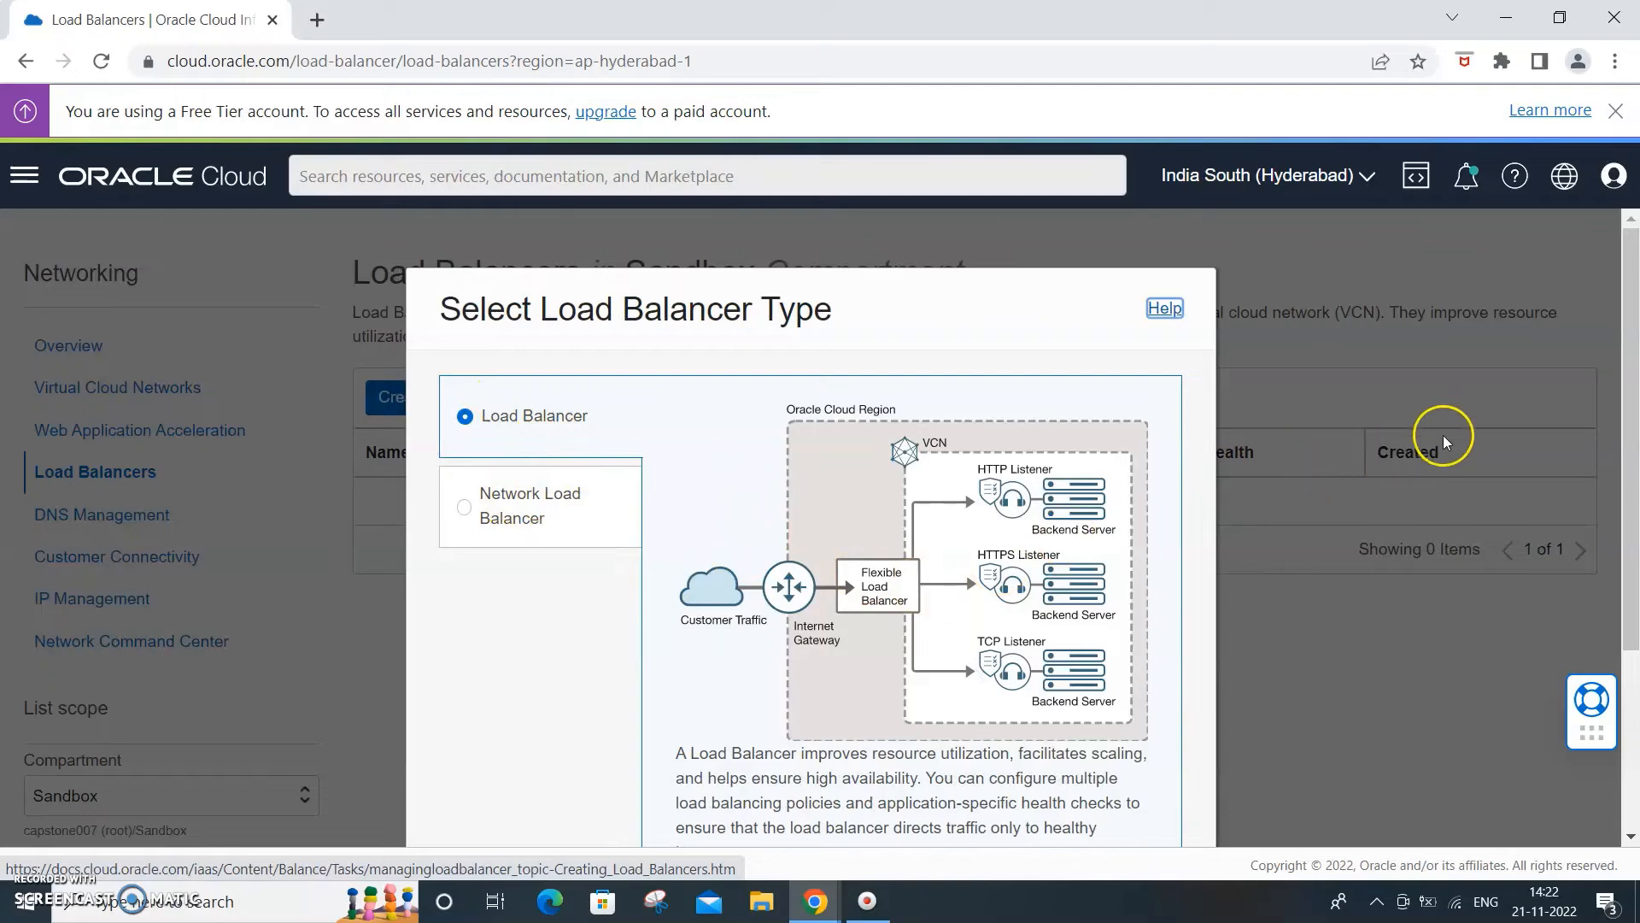
Review the diagrams and descriptions of the Load Balancer and Network Load Balancer types
scroll(1444, 435, "down", 3)
scroll(1377, 561, "up", 3)
left_click(463, 513)
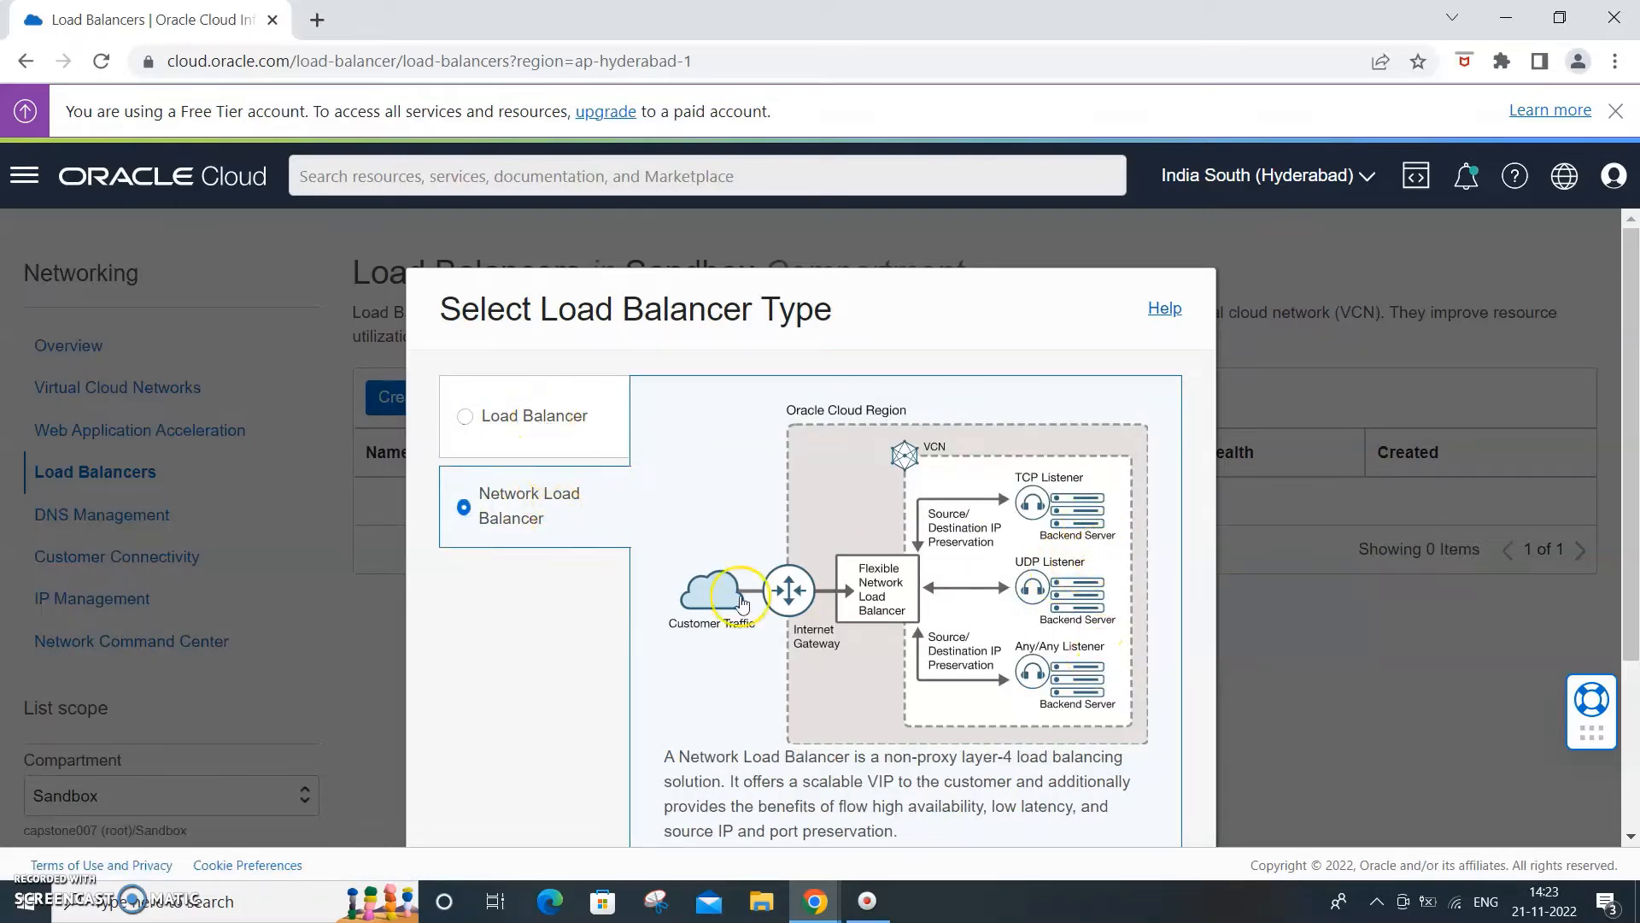
scroll(953, 598, "down", 3)
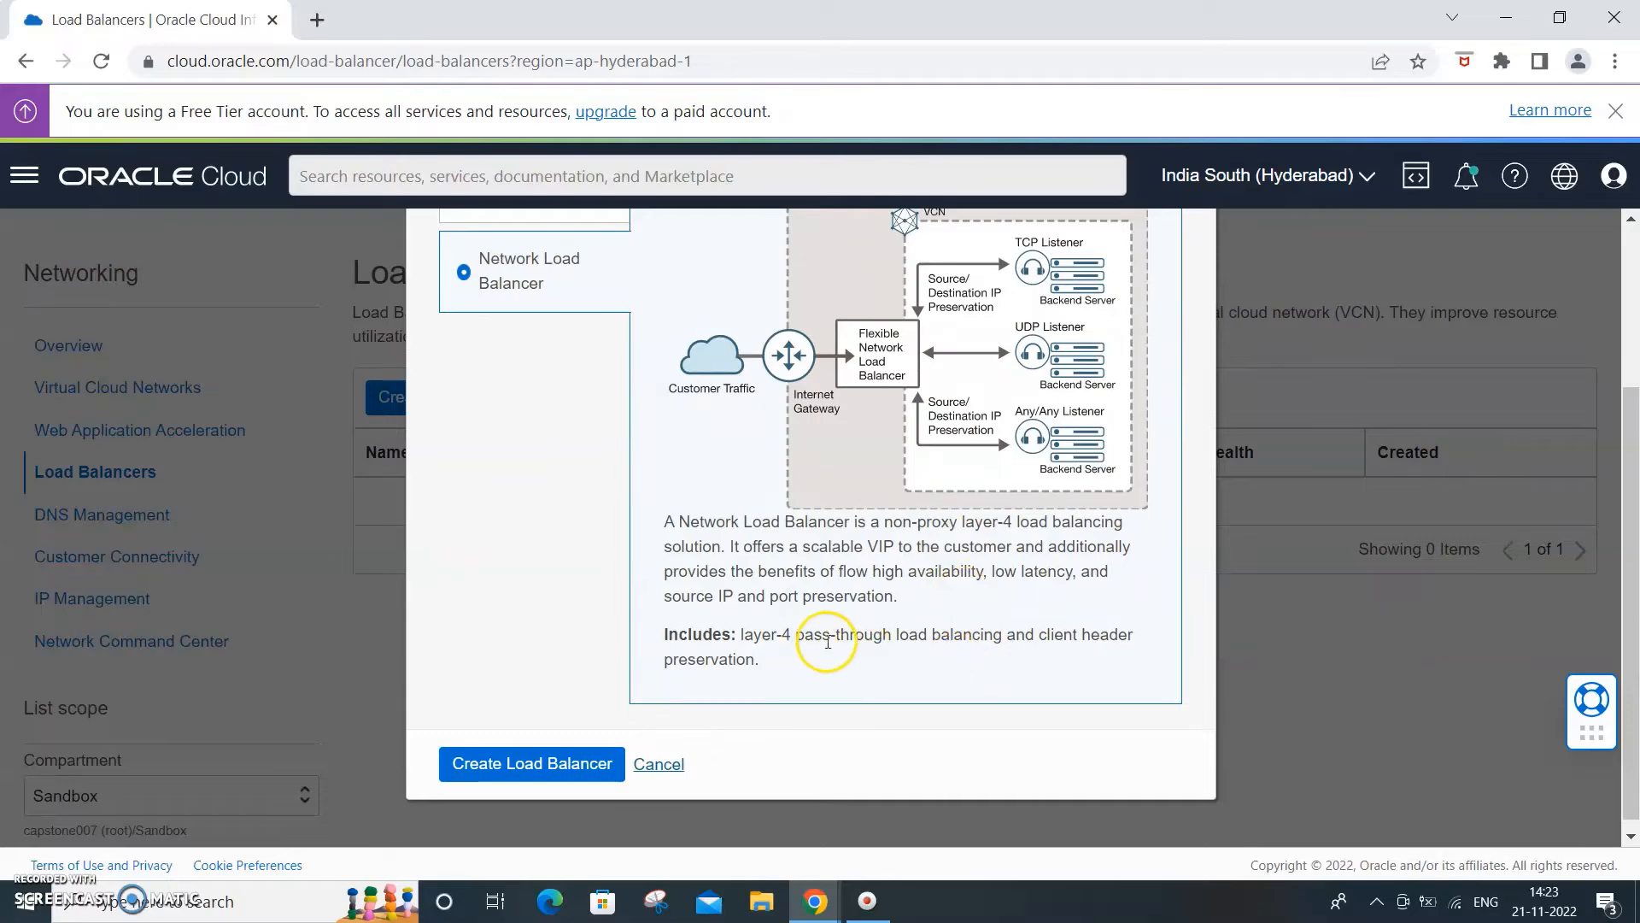
scroll(615, 516, "up", 3)
Choose the Load Balancer type, read through its description and continue to the creation details
left_click(517, 434)
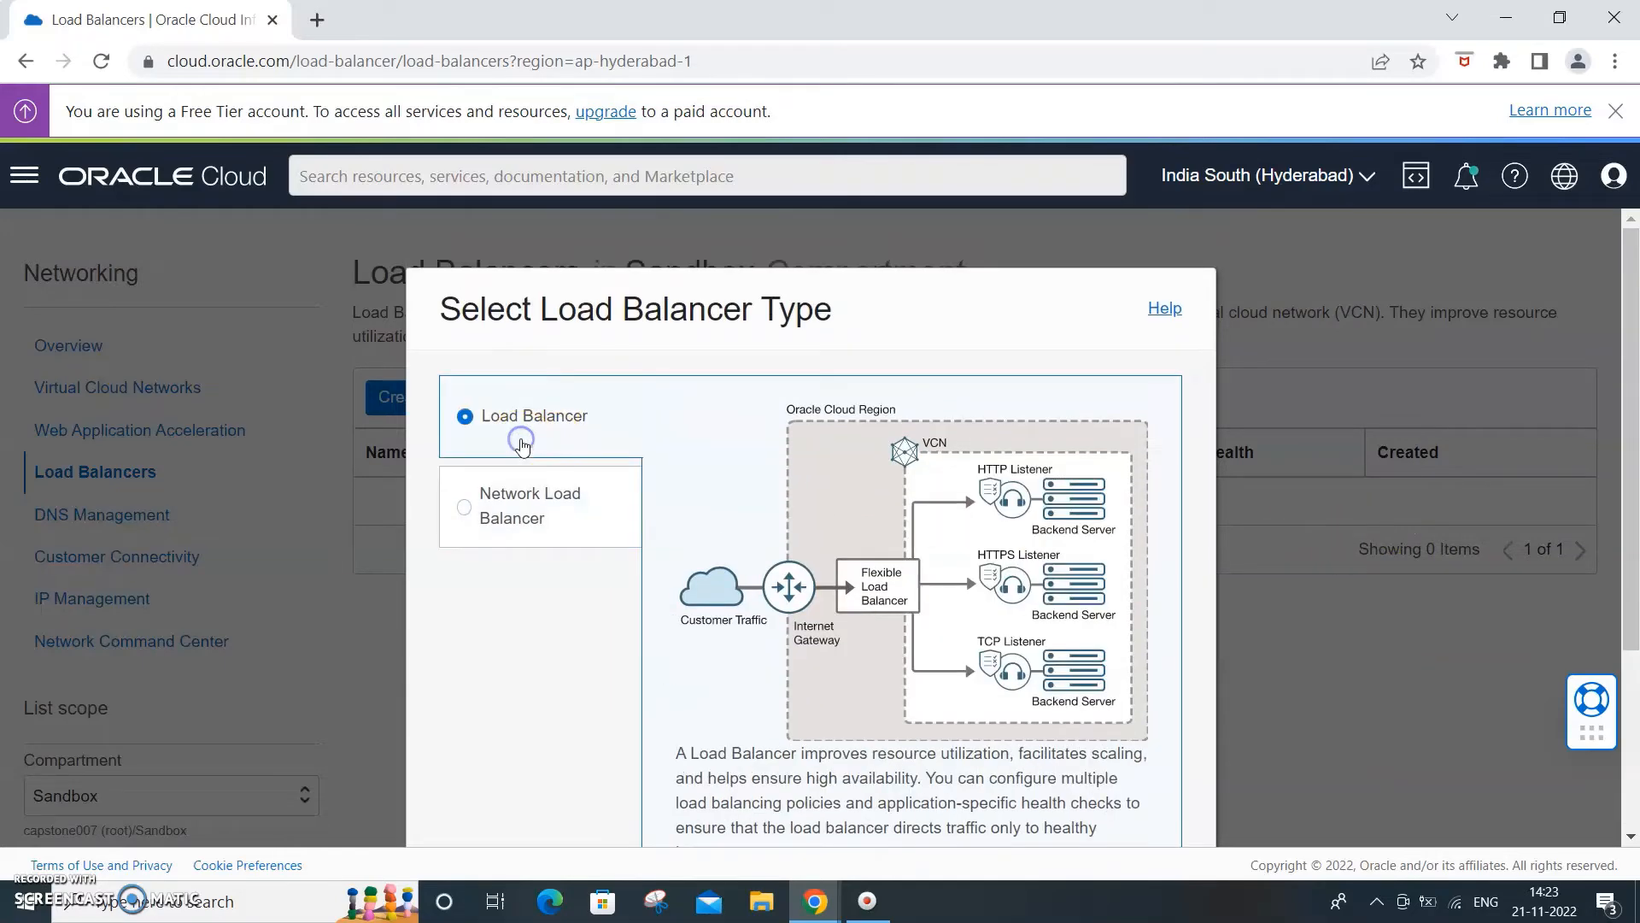
scroll(785, 466, "down", 2)
scroll(855, 457, "down", 3)
scroll(886, 454, "up", 3)
scroll(888, 444, "down", 1)
scroll(886, 464, "down", 2)
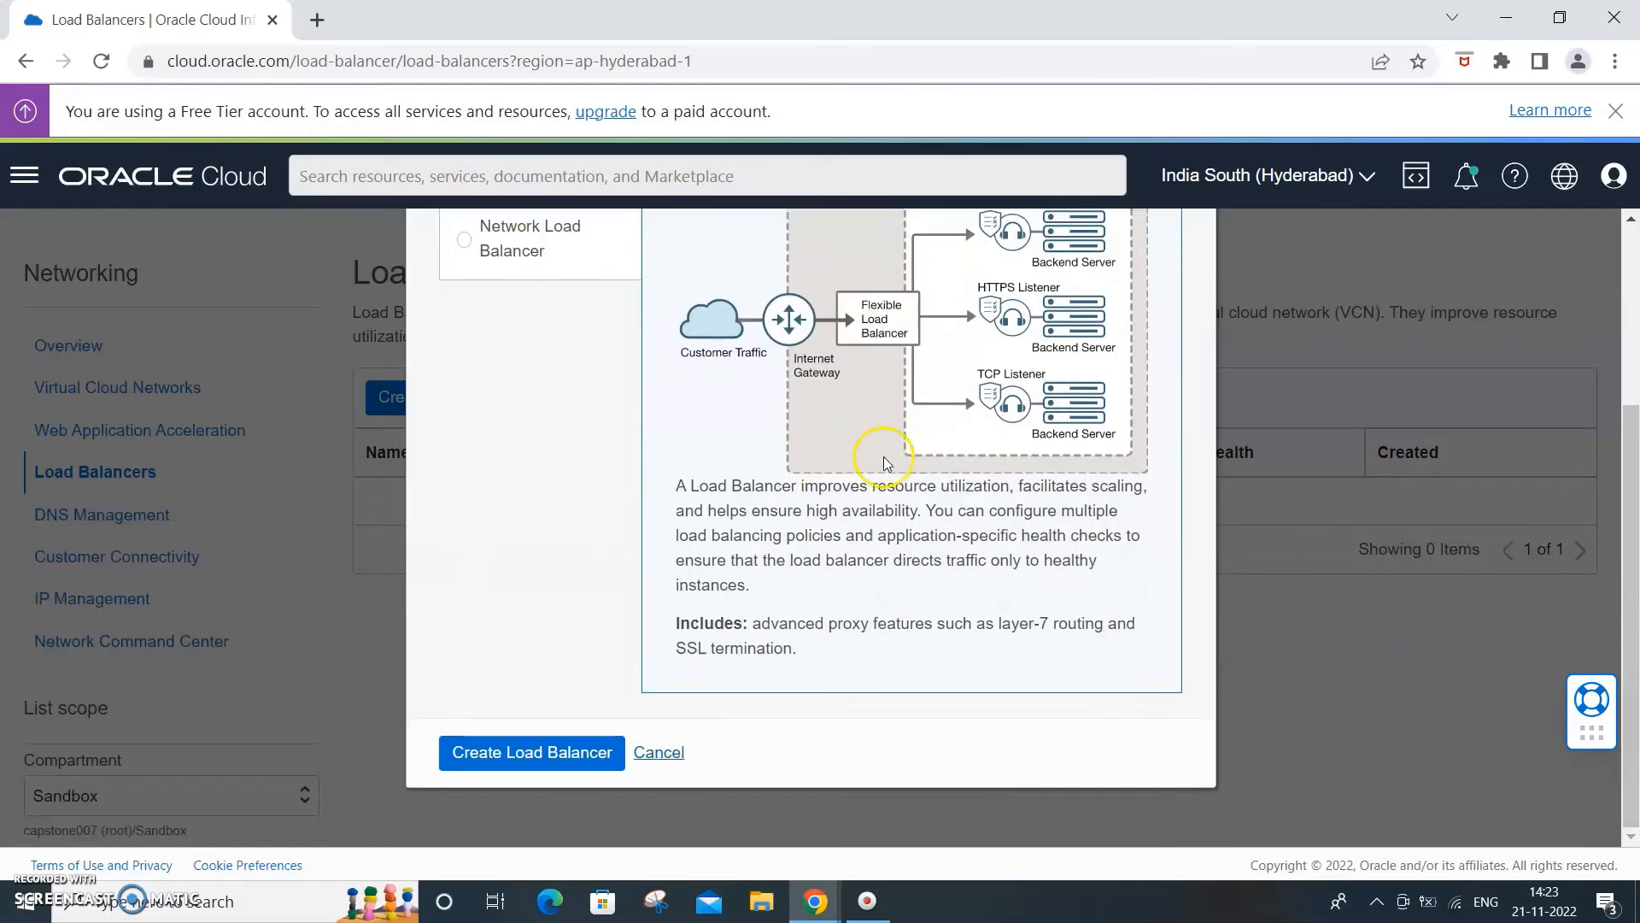
left_click(548, 755)
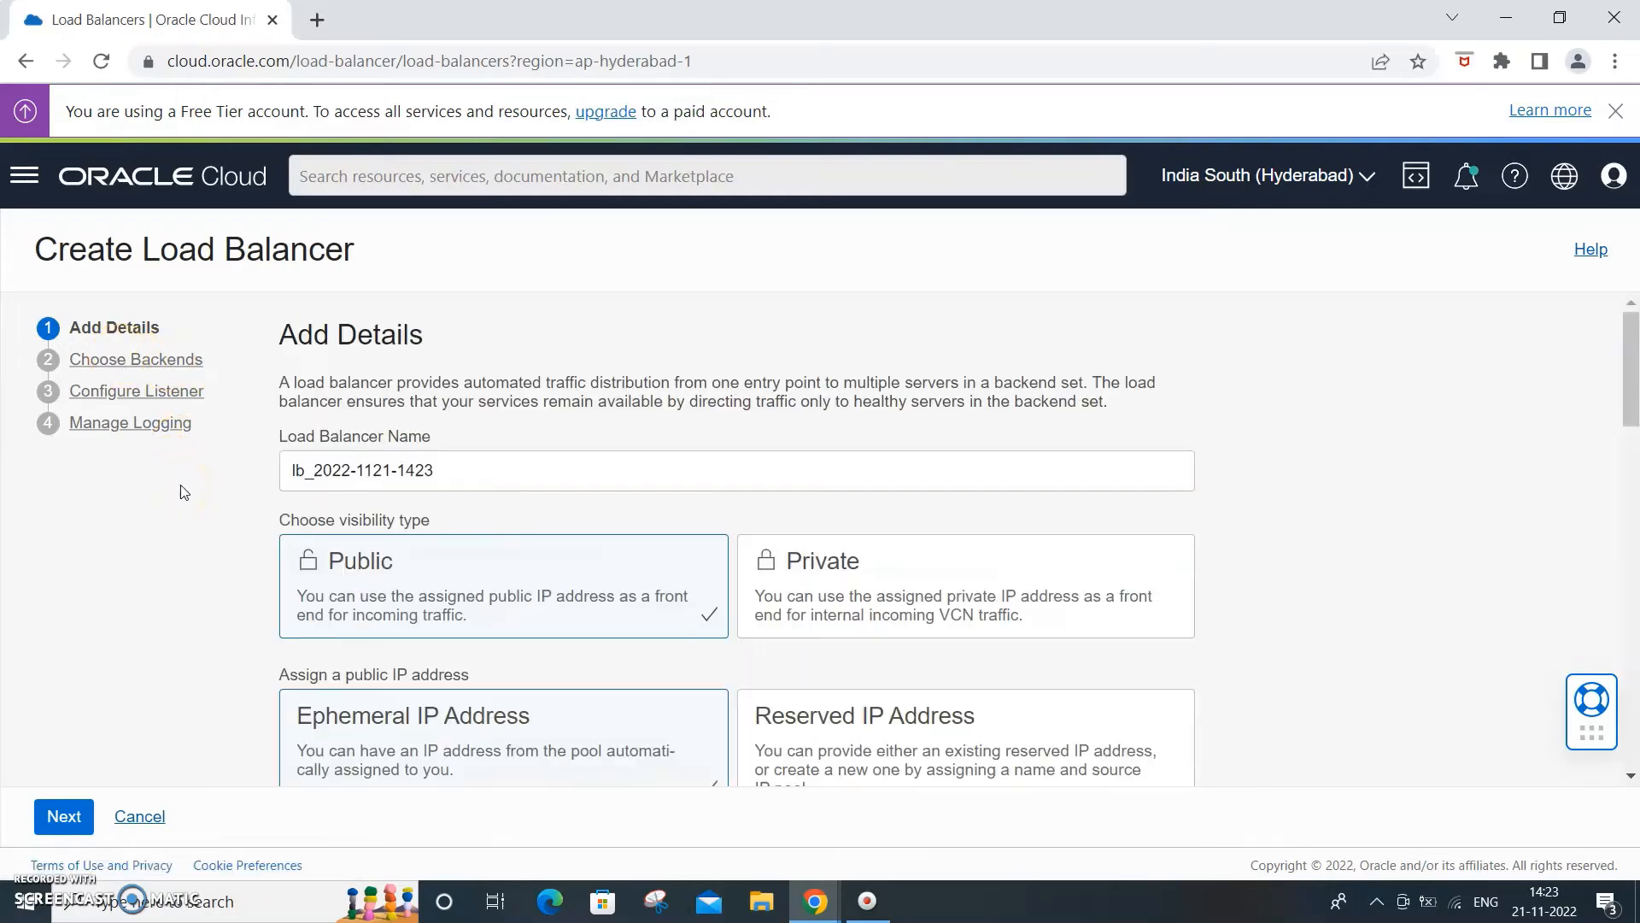
Name the load balancer LBWEB and review its visibility, public IP address and bandwidth options
left_click(459, 472)
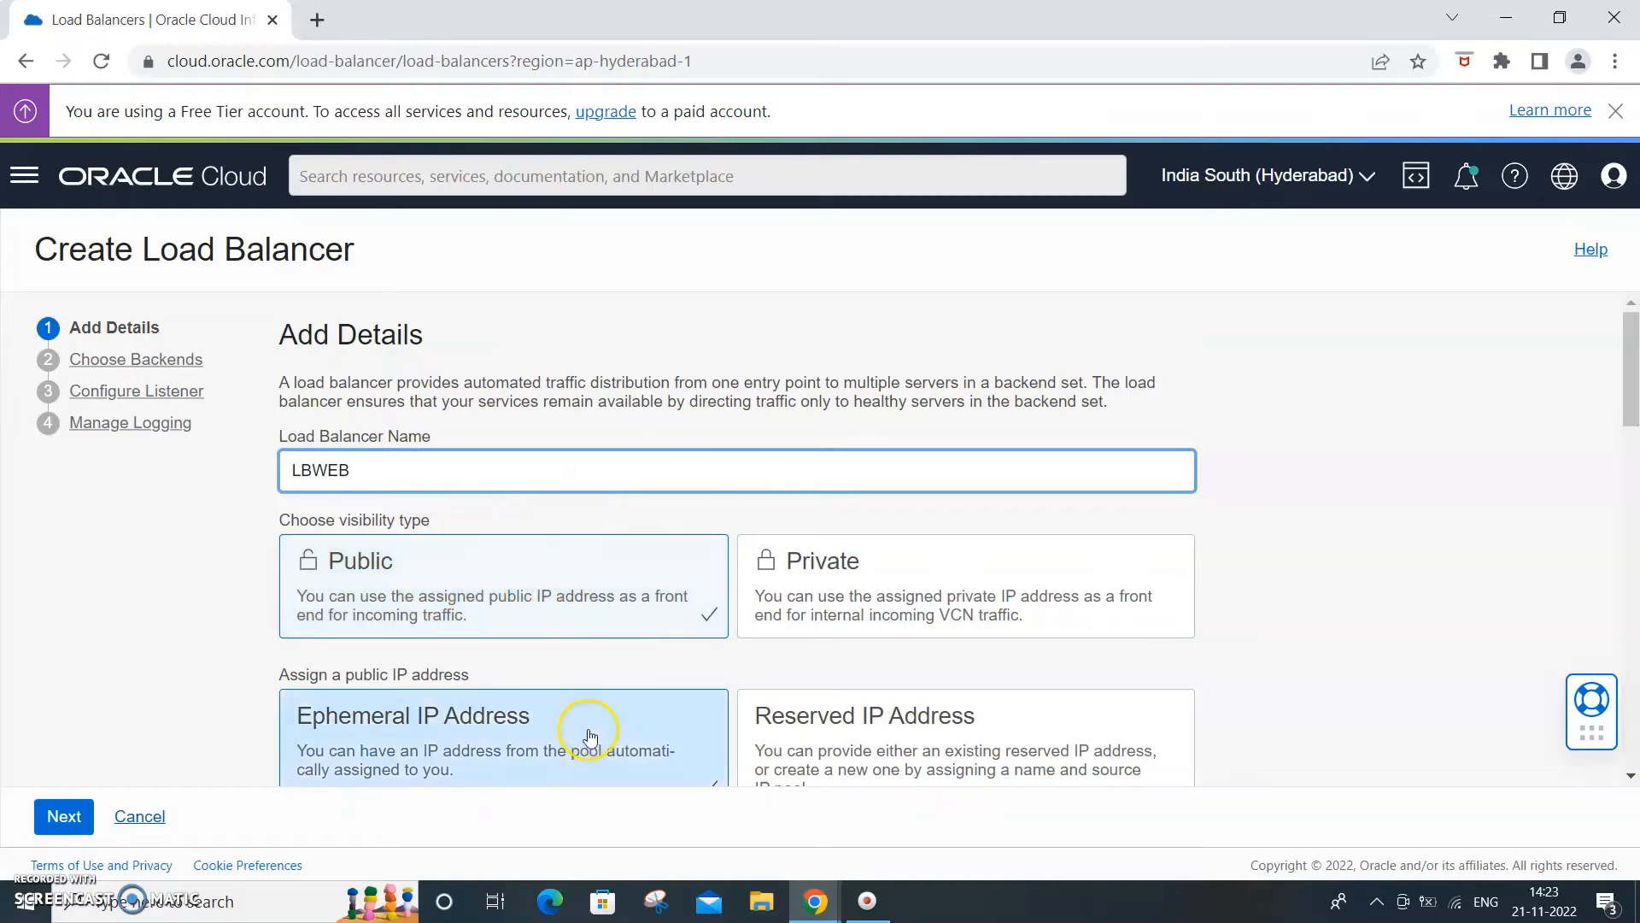
scroll(1399, 601, "down", 1)
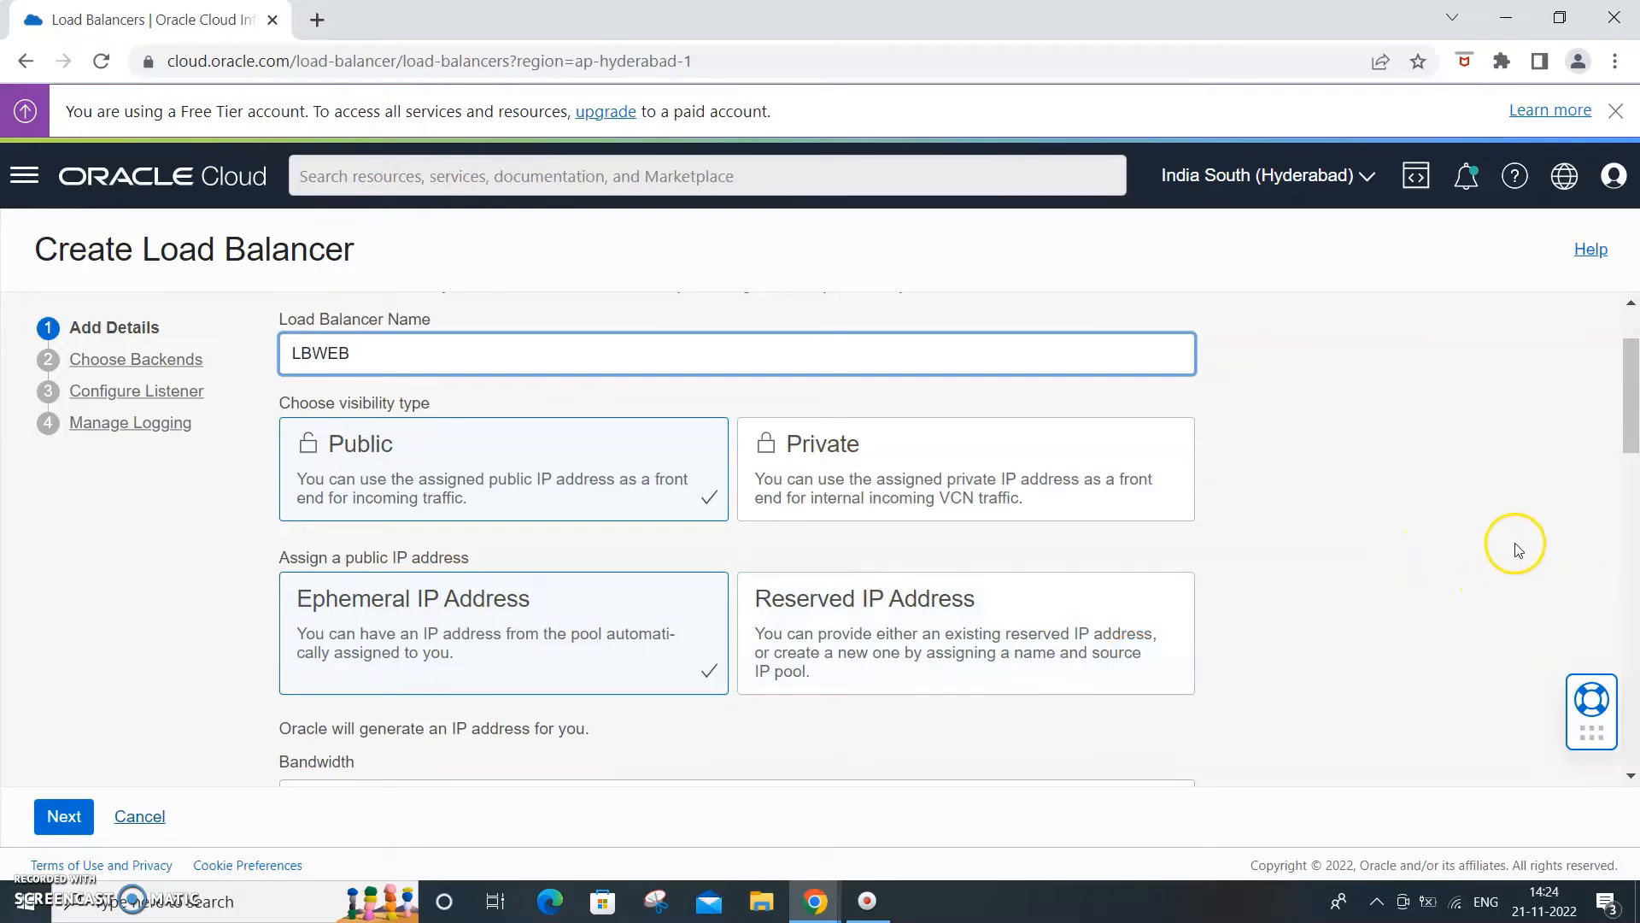
scroll(1503, 555, "down", 3)
scroll(1504, 560, "down", 3)
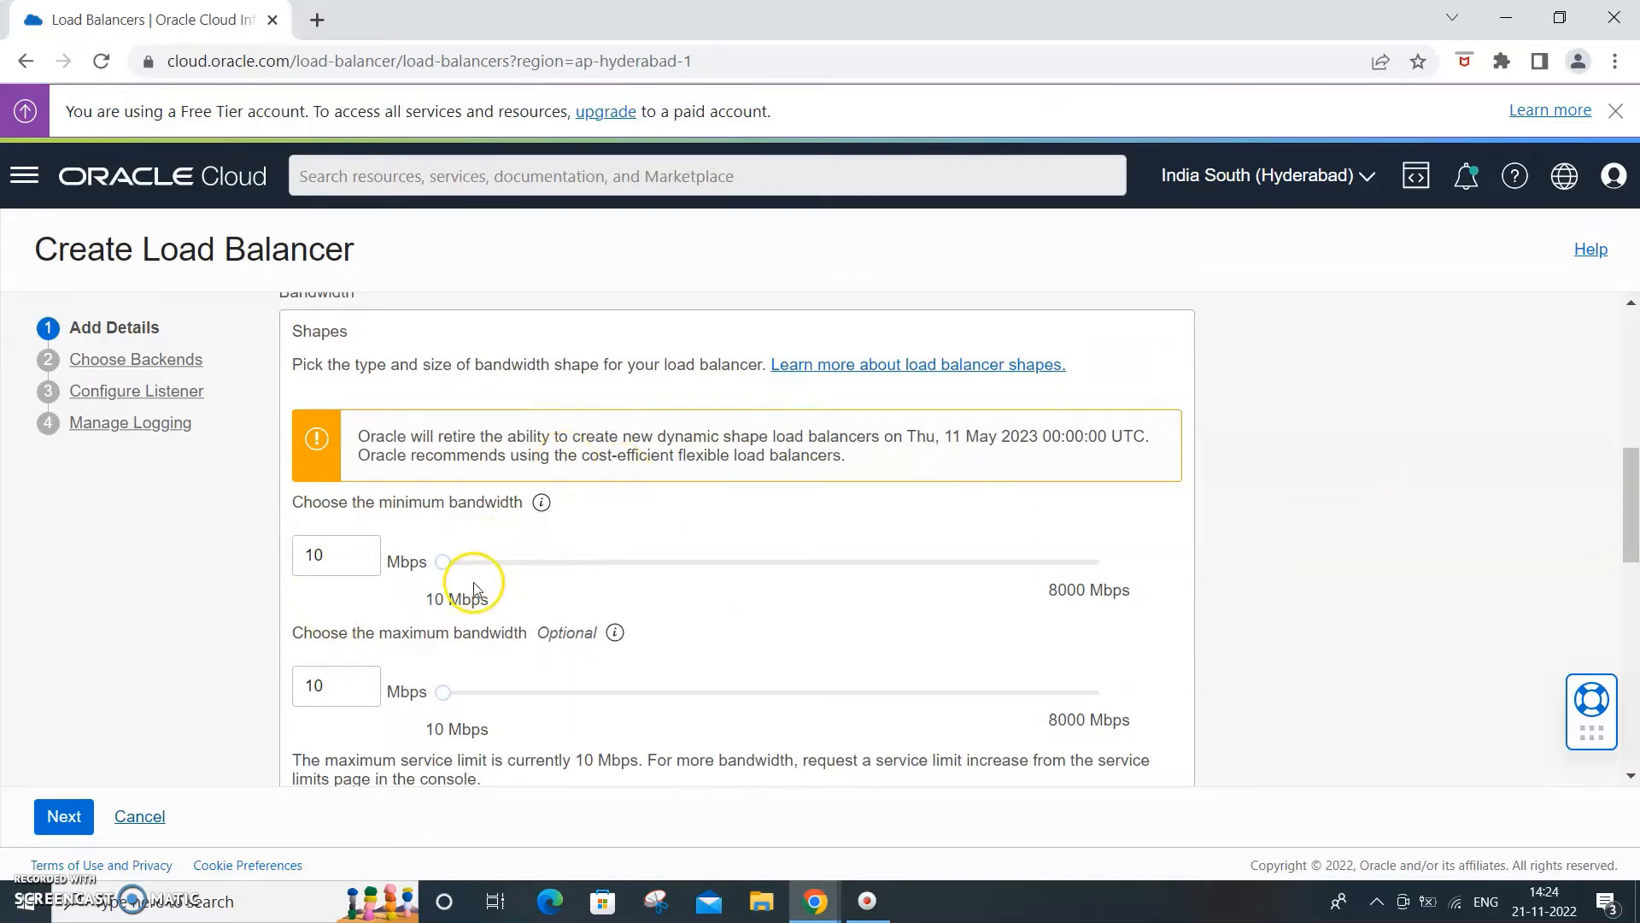
Set the load balancer's networking to the virtual cloud network MYVCN2 and the subnet Public Subnet-MYVCN2 (regional)
scroll(1384, 461, "down", 5)
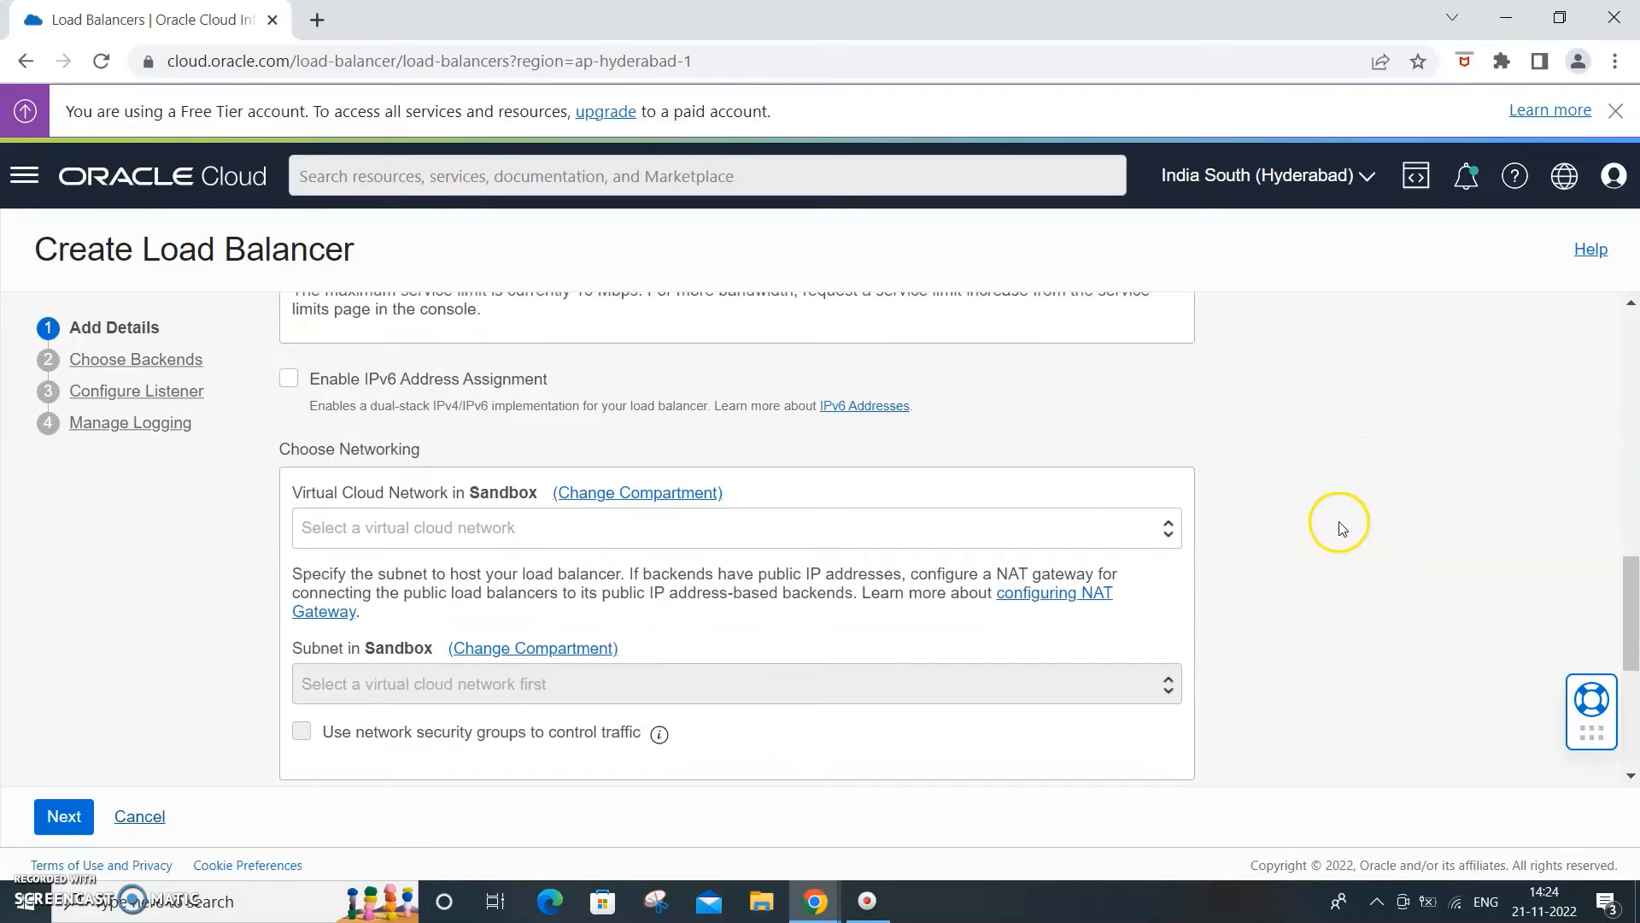
left_click(1167, 538)
left_click(1167, 543)
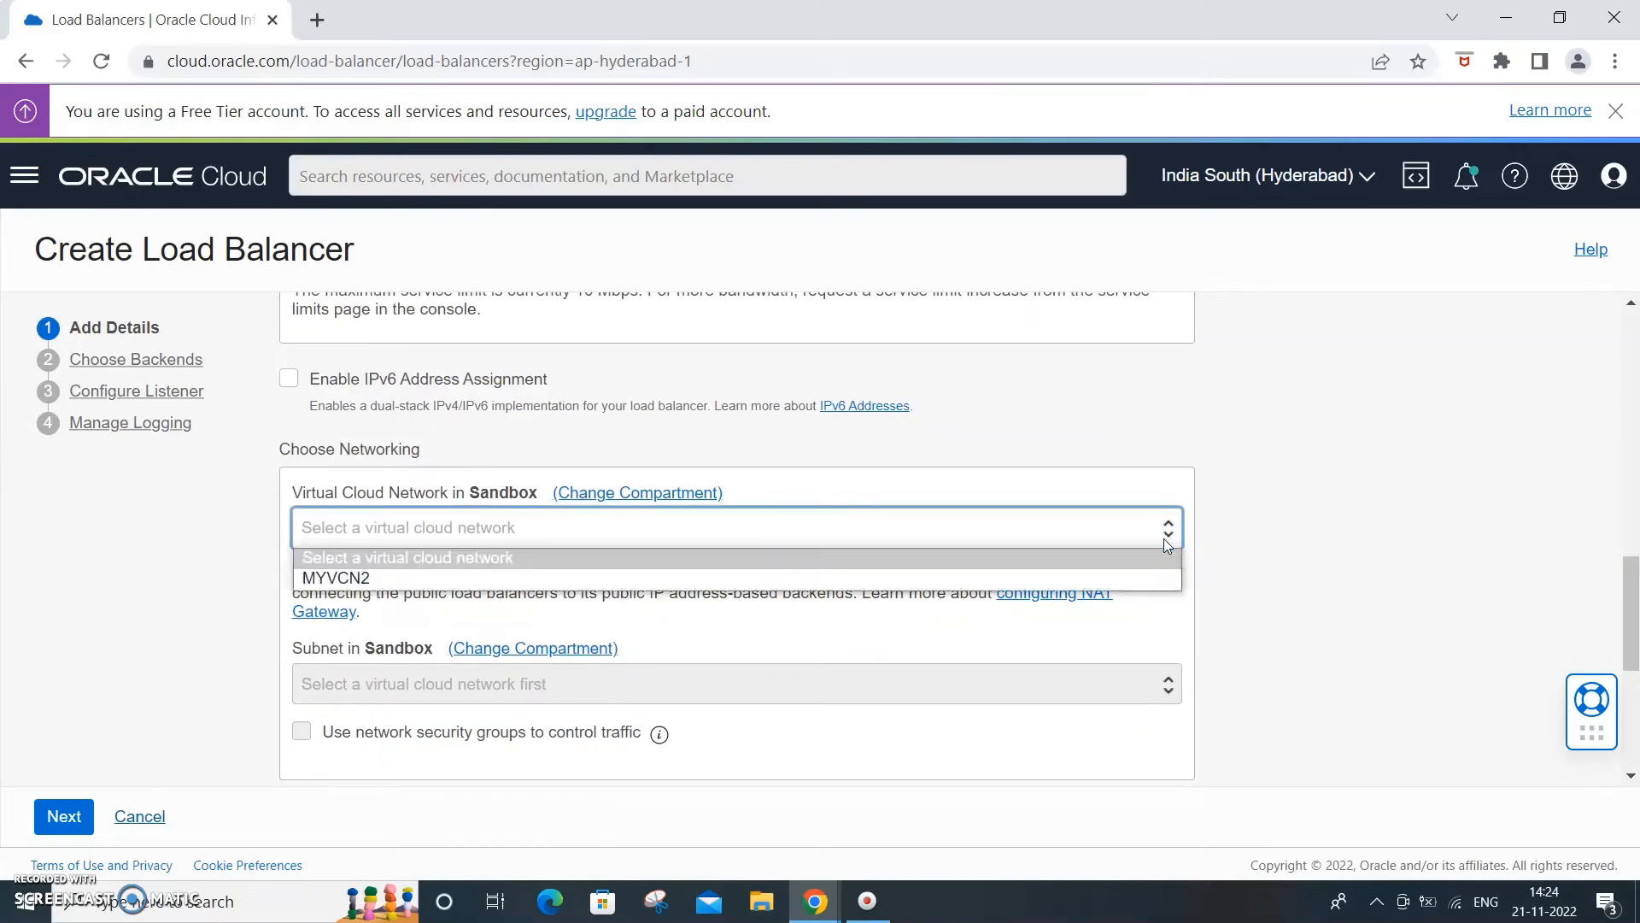
left_click(387, 581)
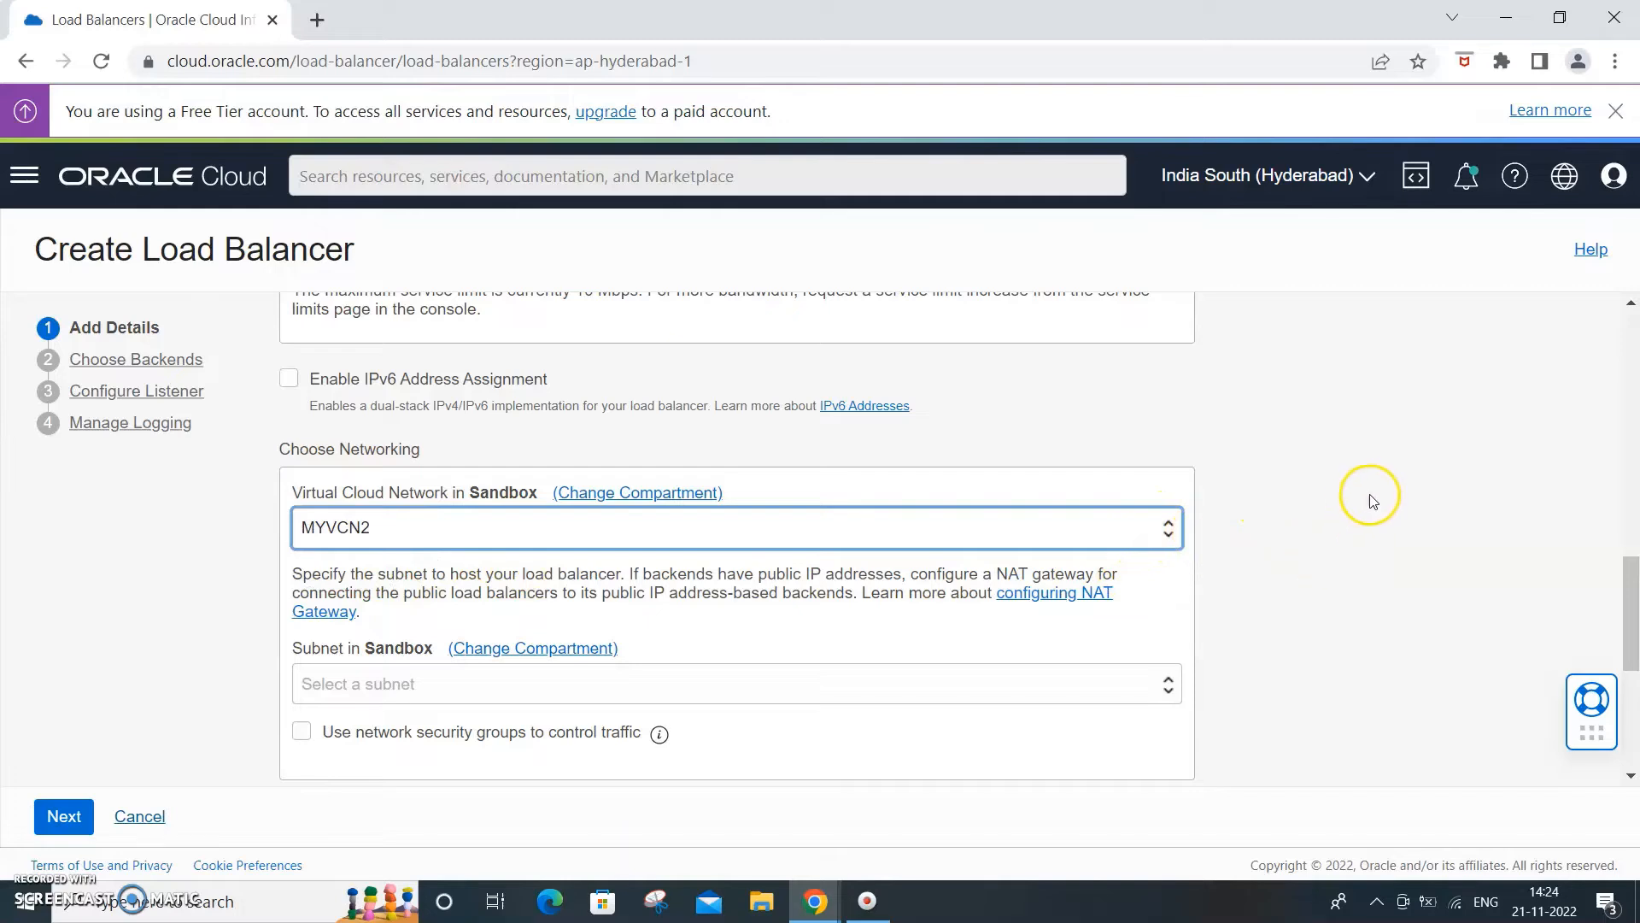
scroll(1373, 501, "down", 2)
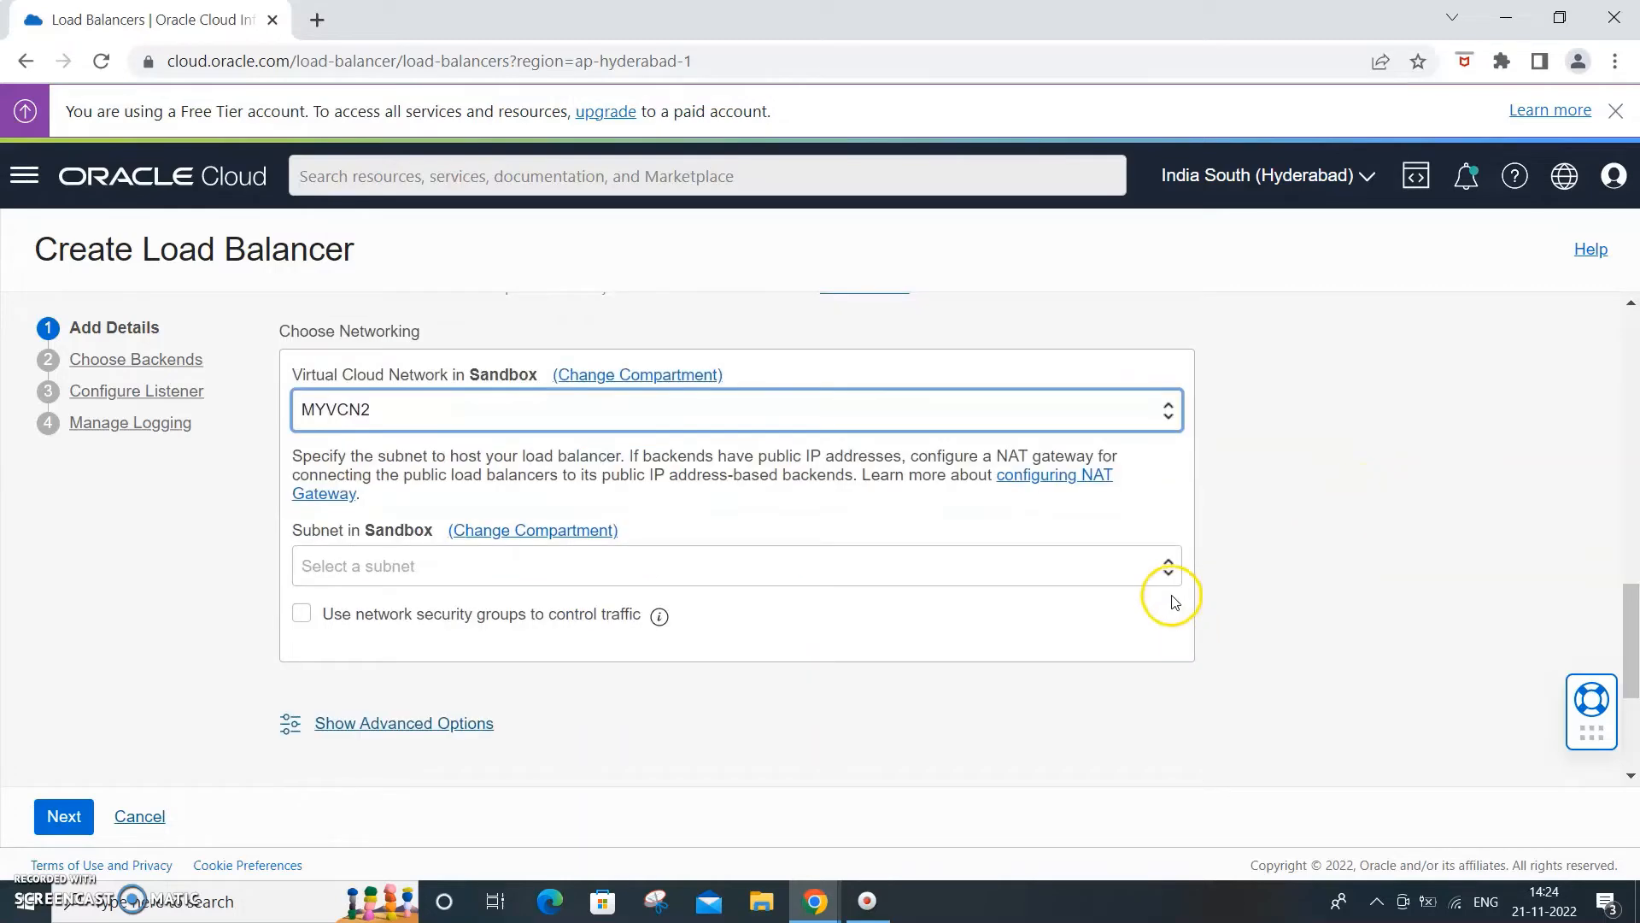
left_click(1166, 568)
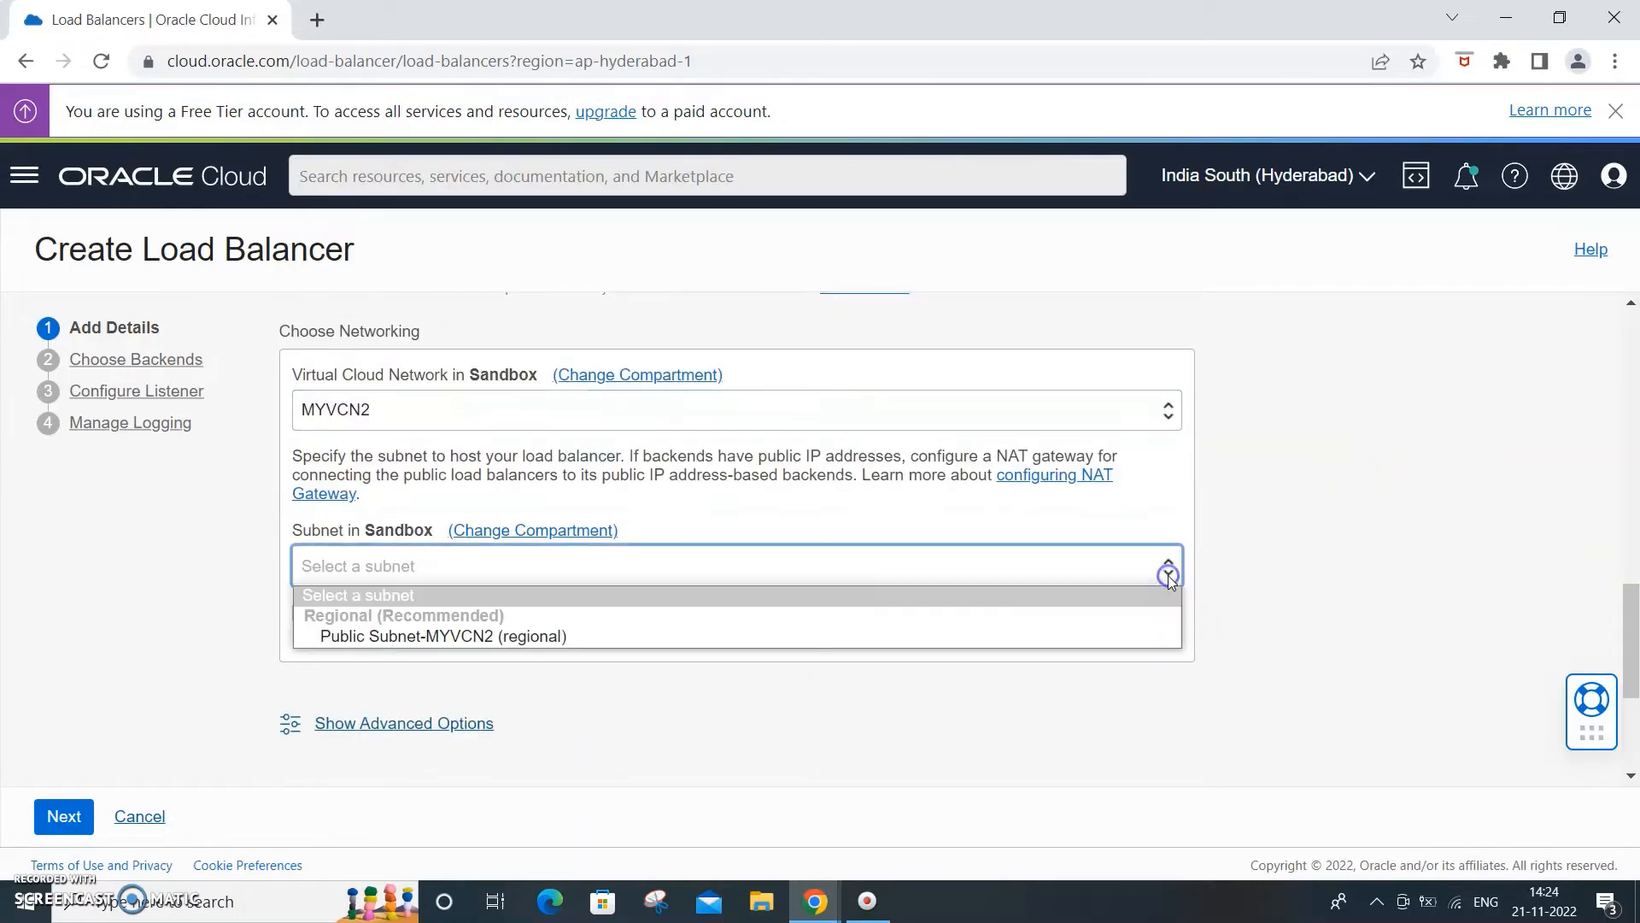
left_click(476, 639)
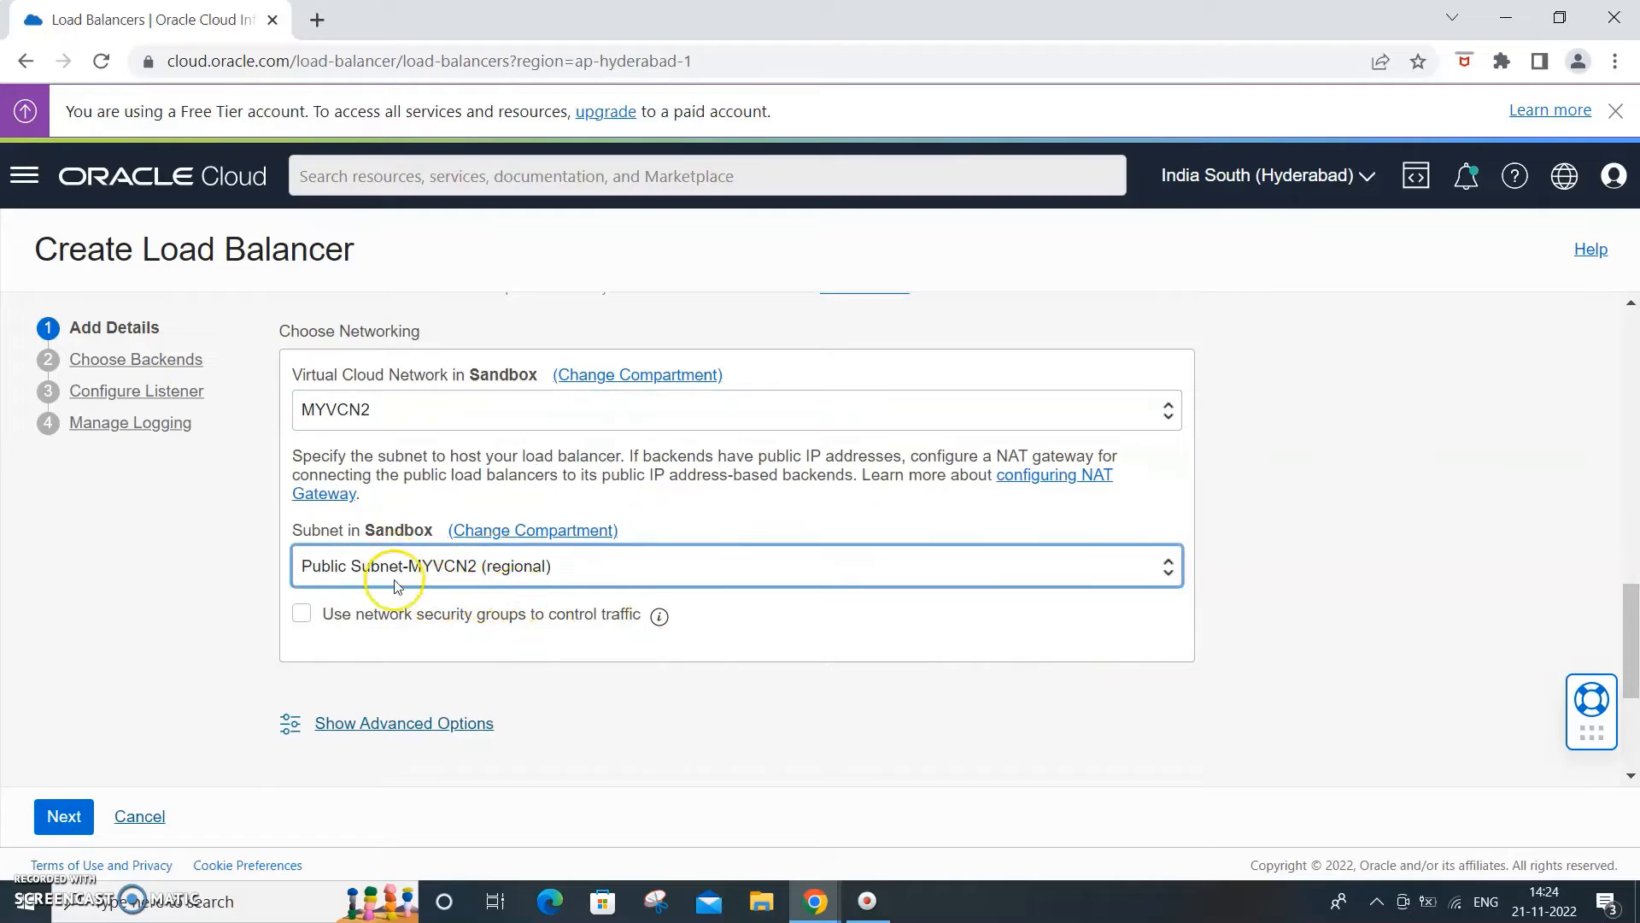
Show the load balancer's advanced options and examine the Acceleration and Security settings
scroll(1353, 590, "down", 3)
scroll(1353, 590, "down", 3)
left_click(408, 493)
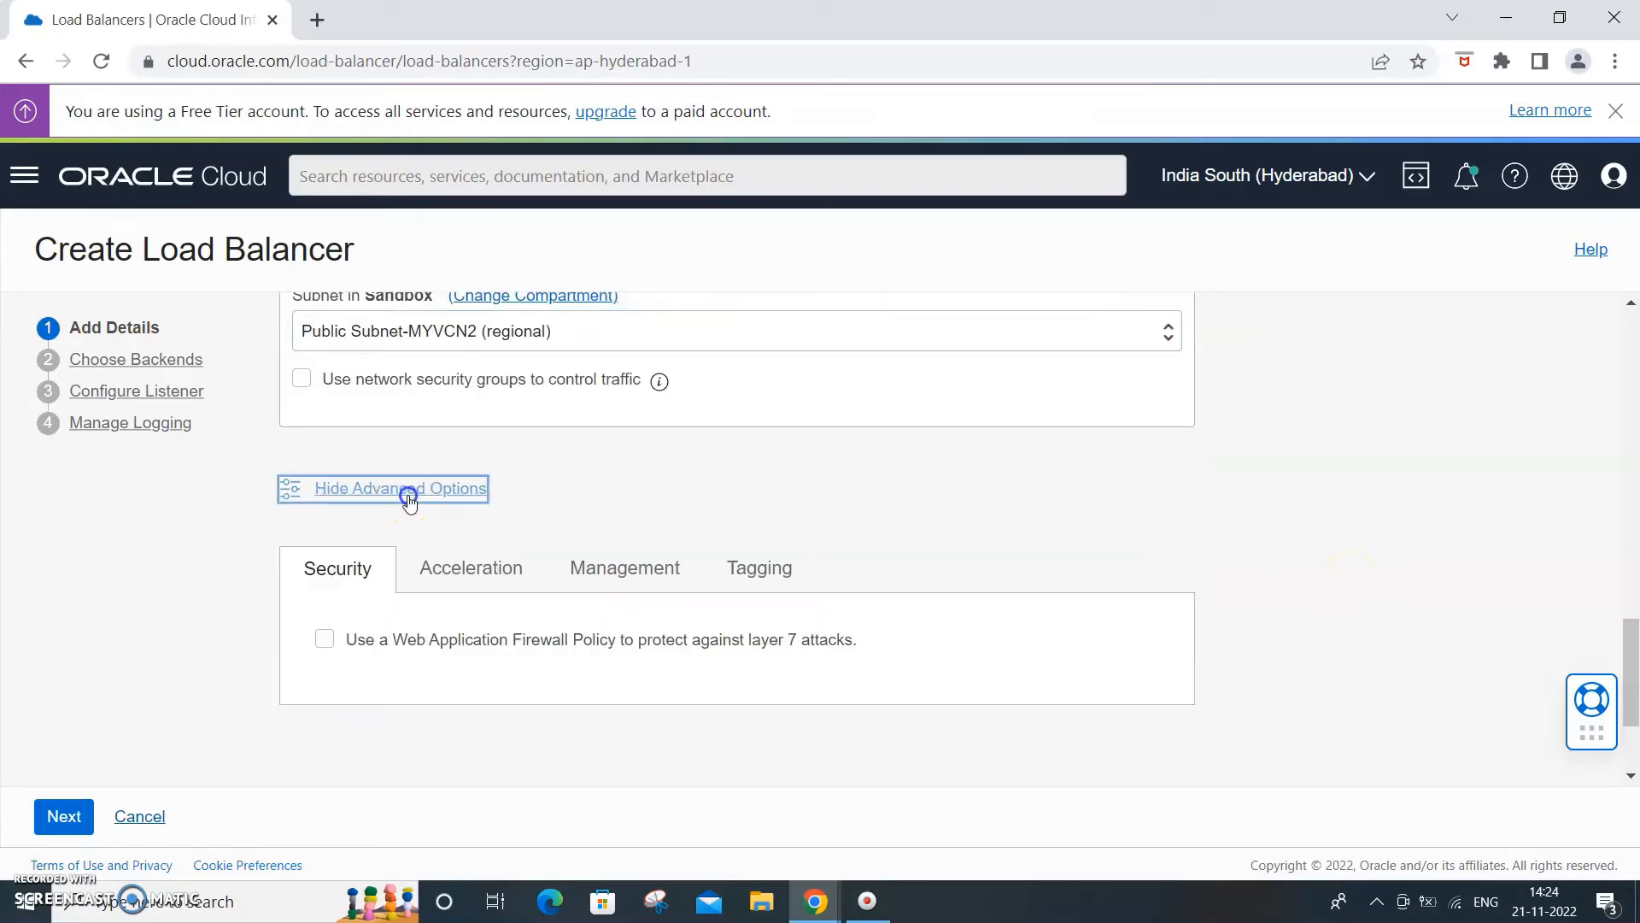
left_click(459, 583)
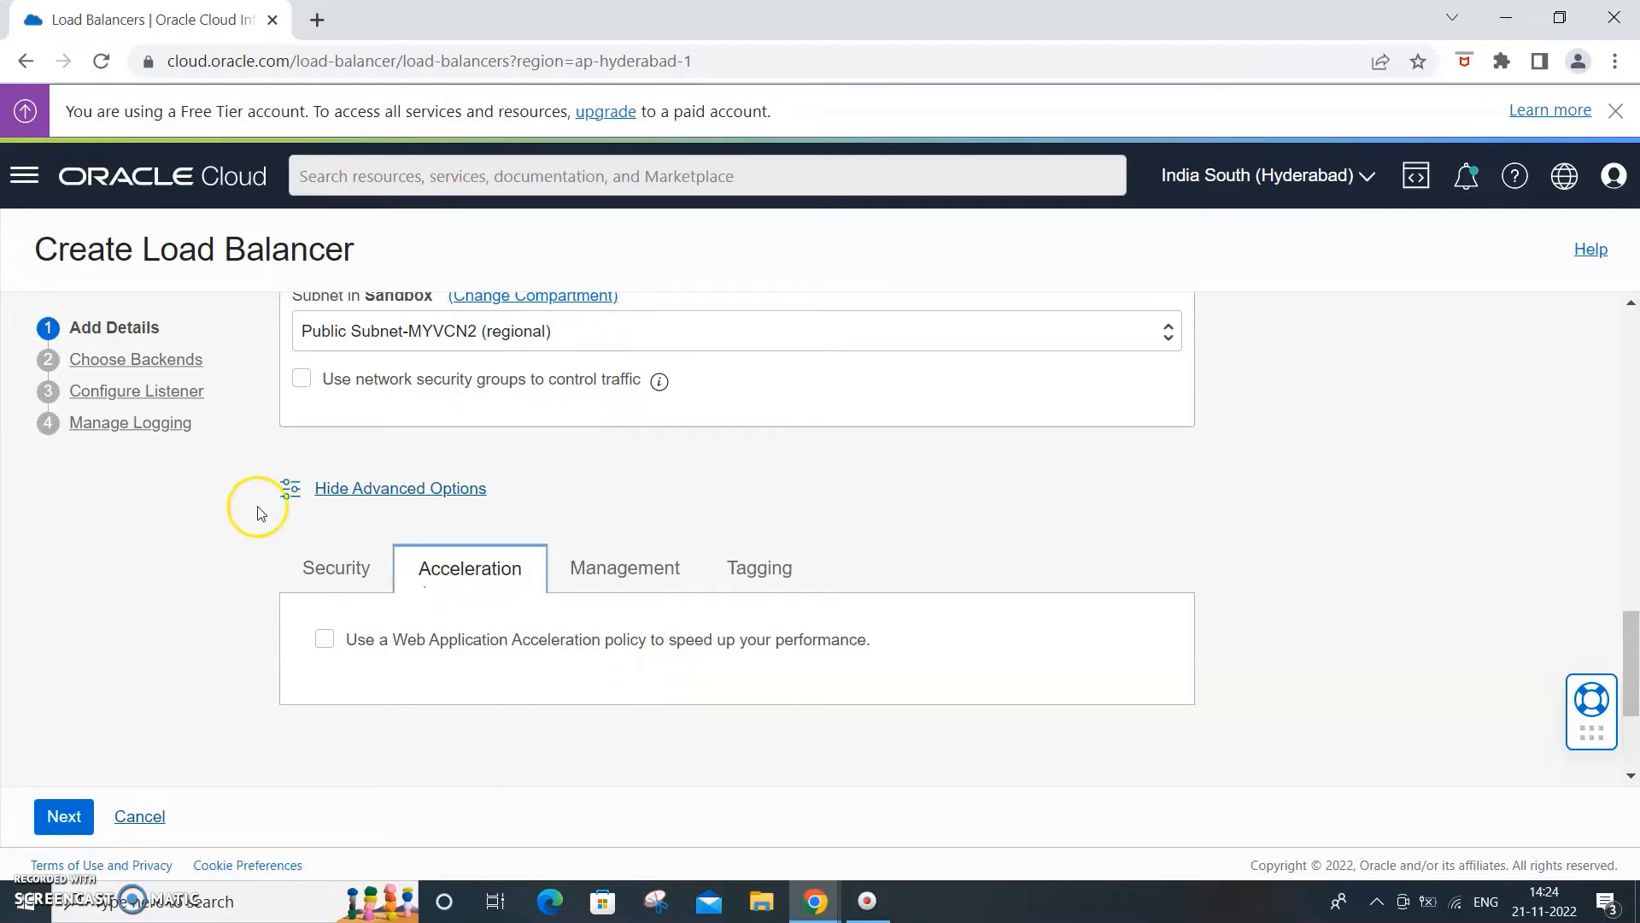
left_click(344, 571)
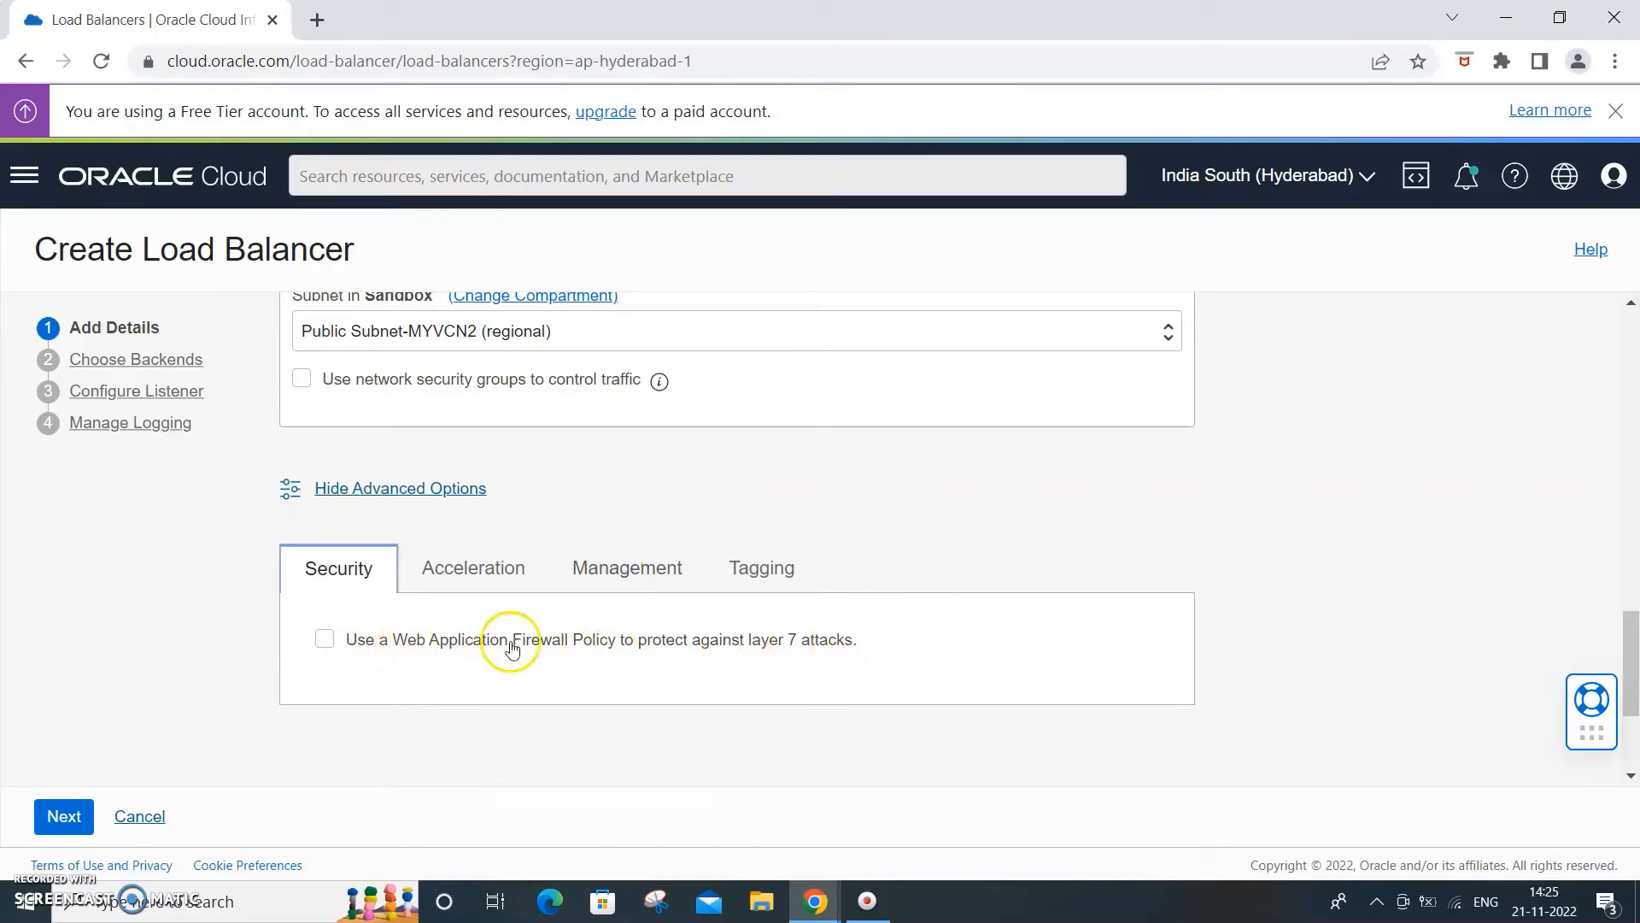
Recheck the load balancer's name, visibility, bandwidth and networking details, and continue to choosing the backends
scroll(1434, 516, "up", 8)
scroll(1433, 516, "down", 11)
scroll(1434, 516, "up", 10)
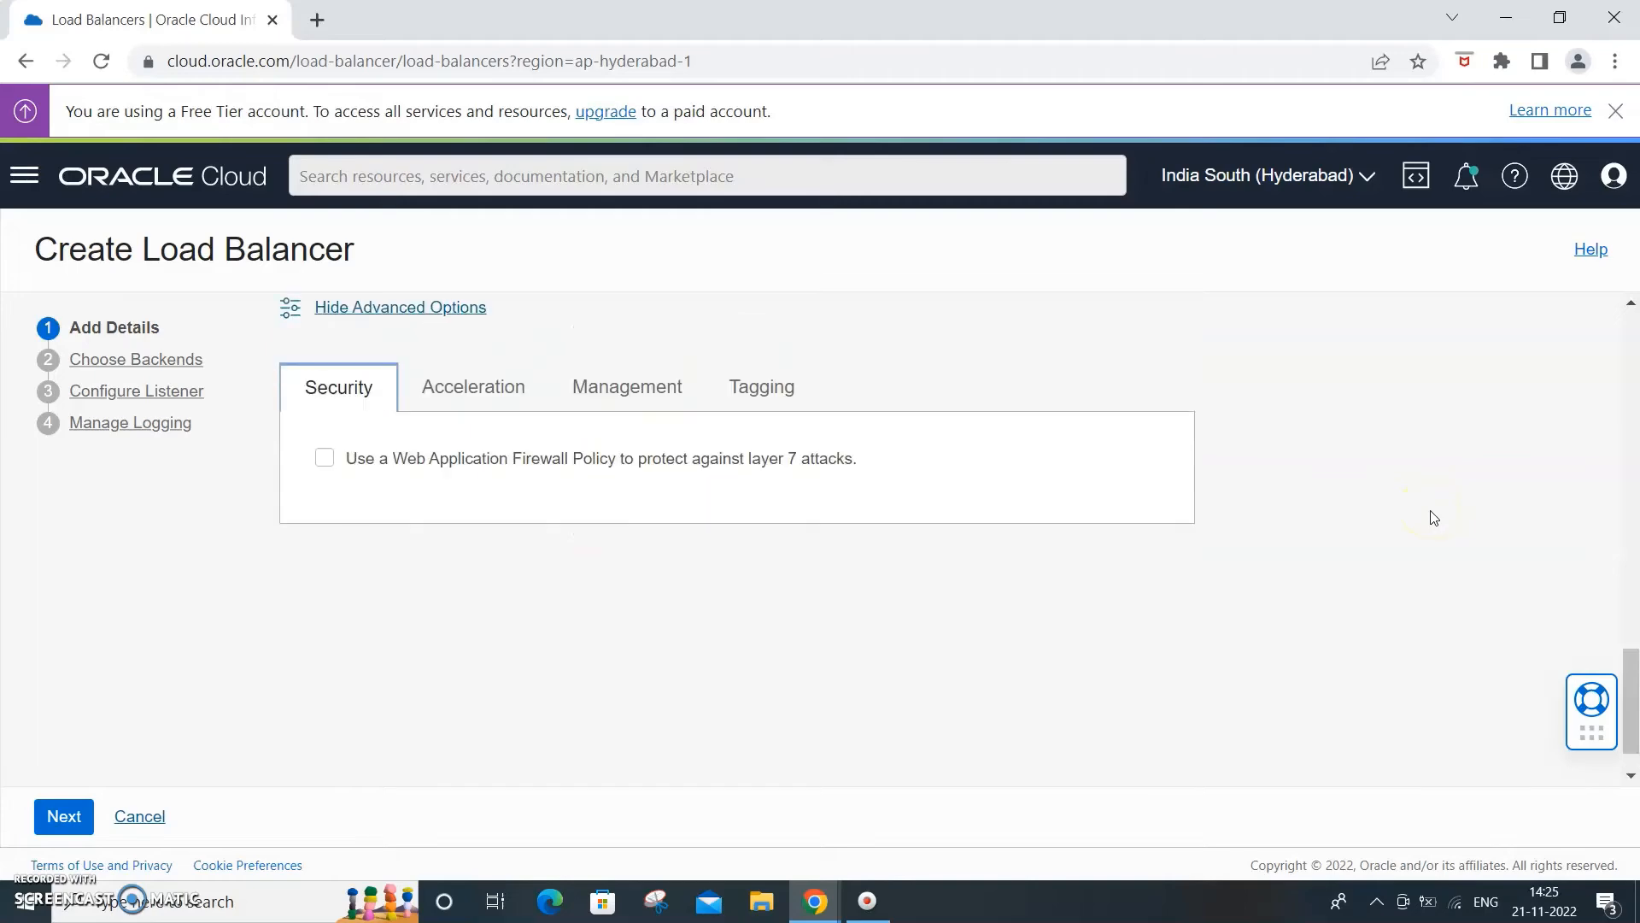
scroll(1432, 516, "up", 4)
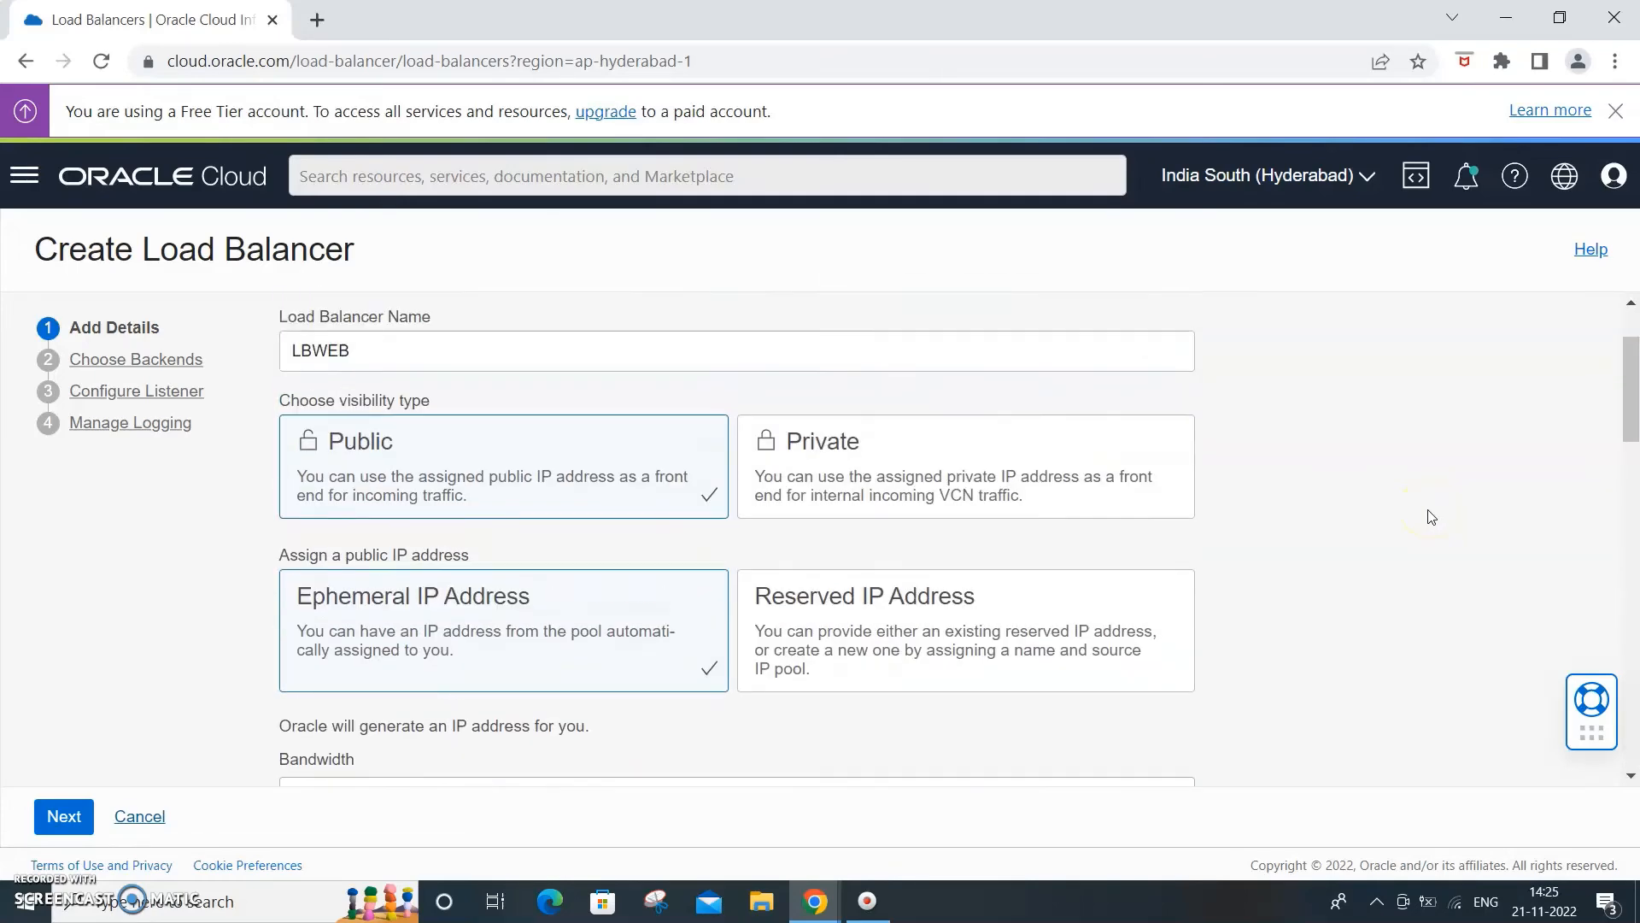
left_click(351, 465)
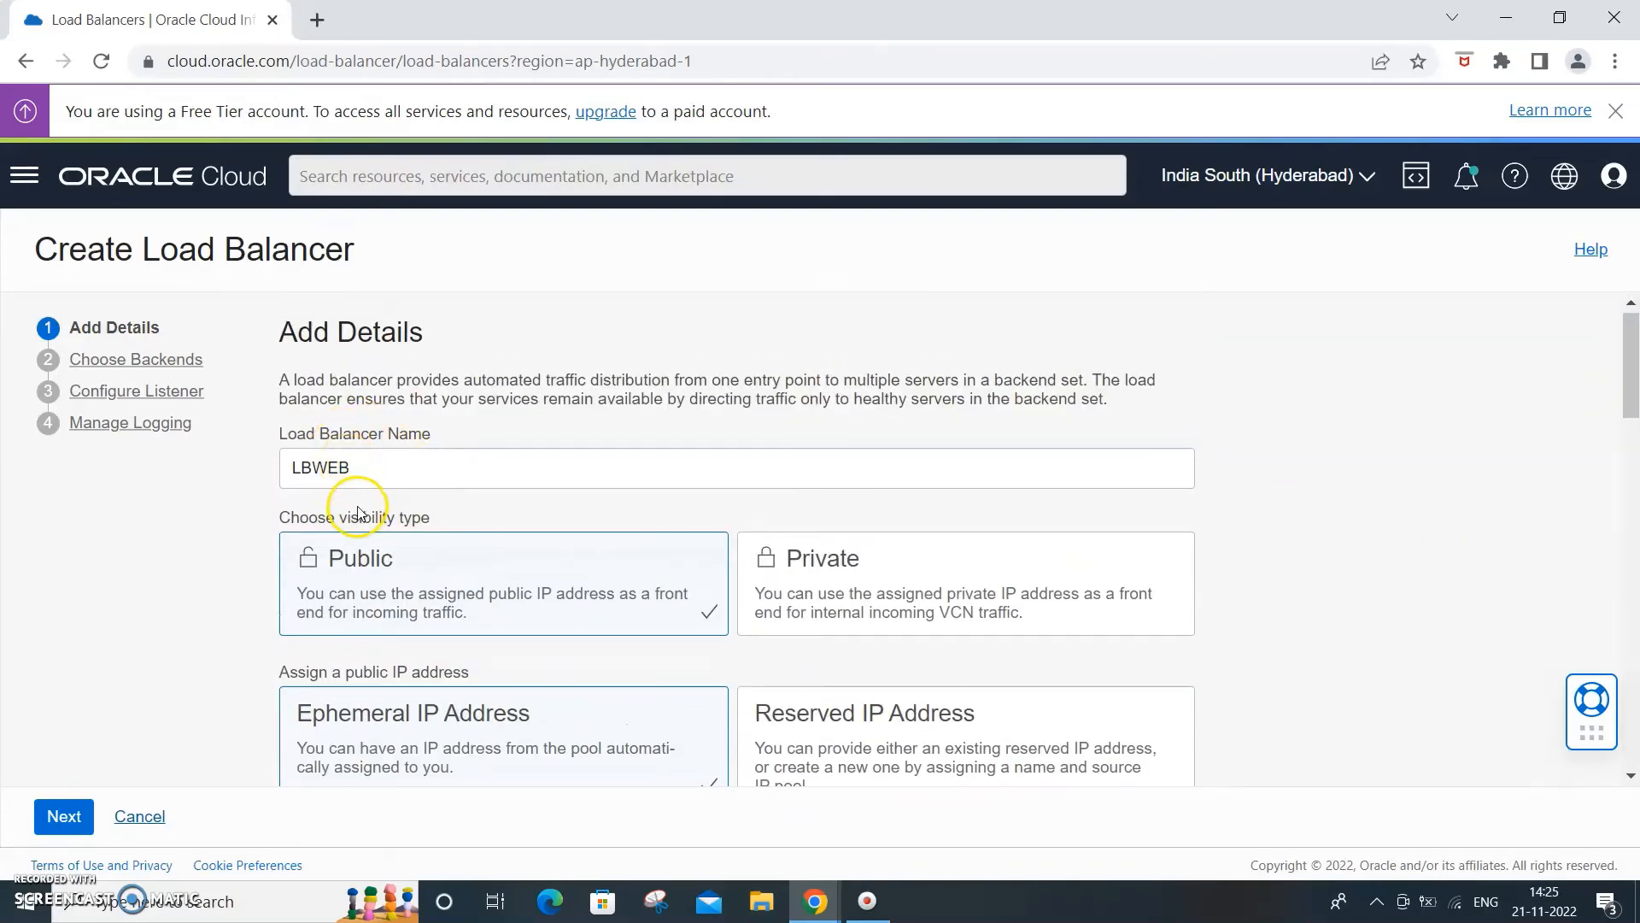
scroll(1529, 506, "down", 3)
scroll(1556, 504, "down", 6)
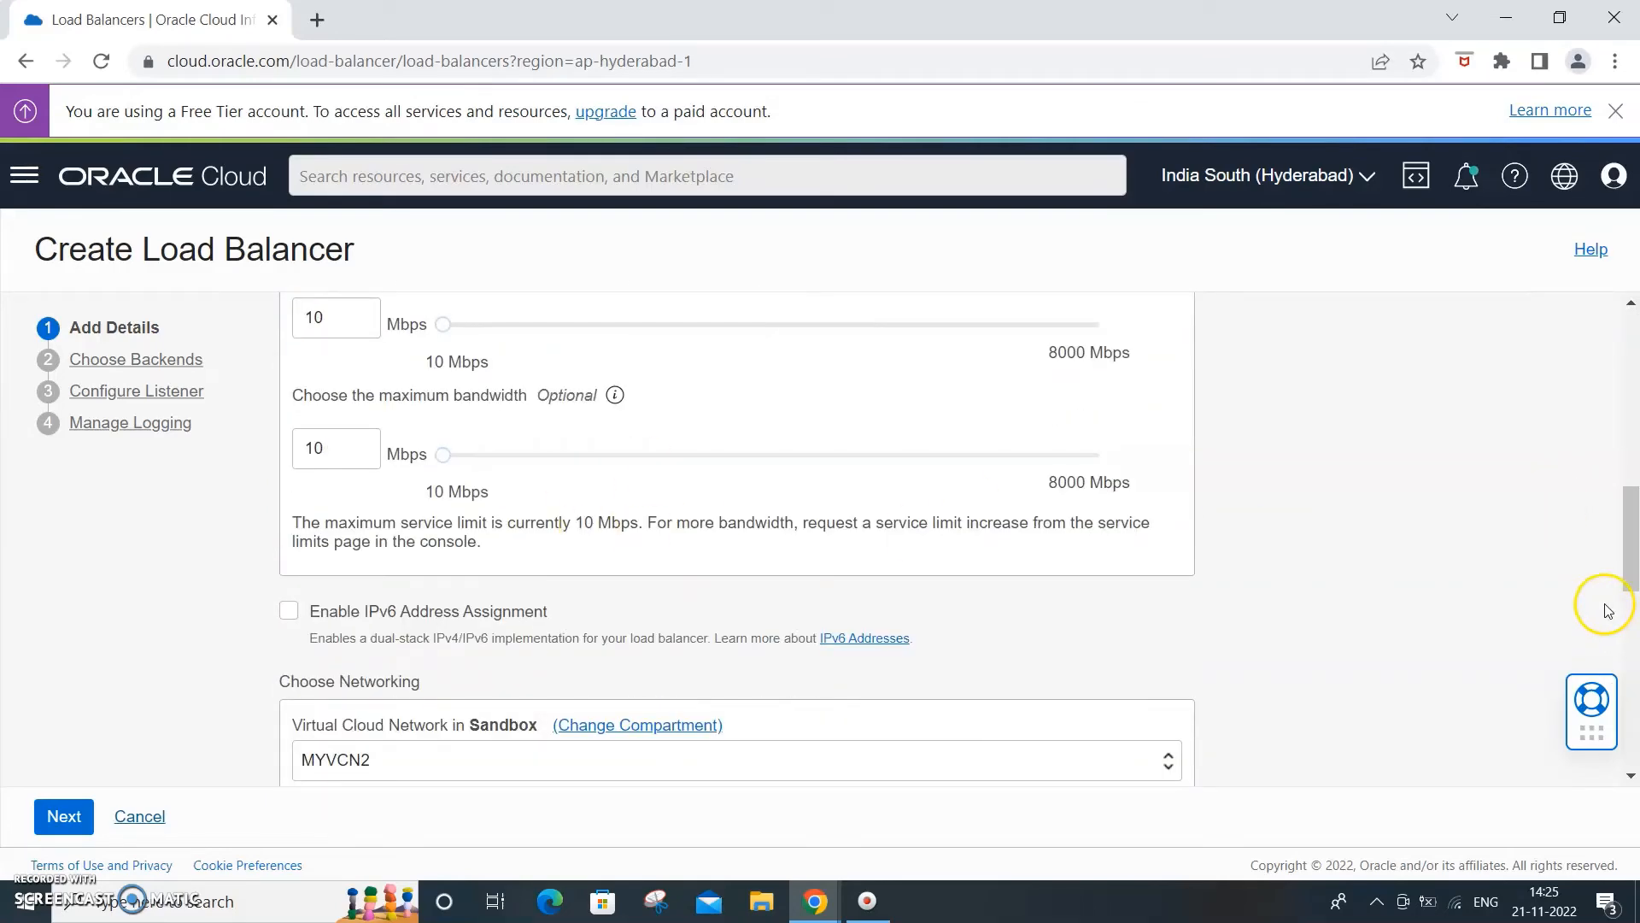
scroll(1591, 575, "down", 3)
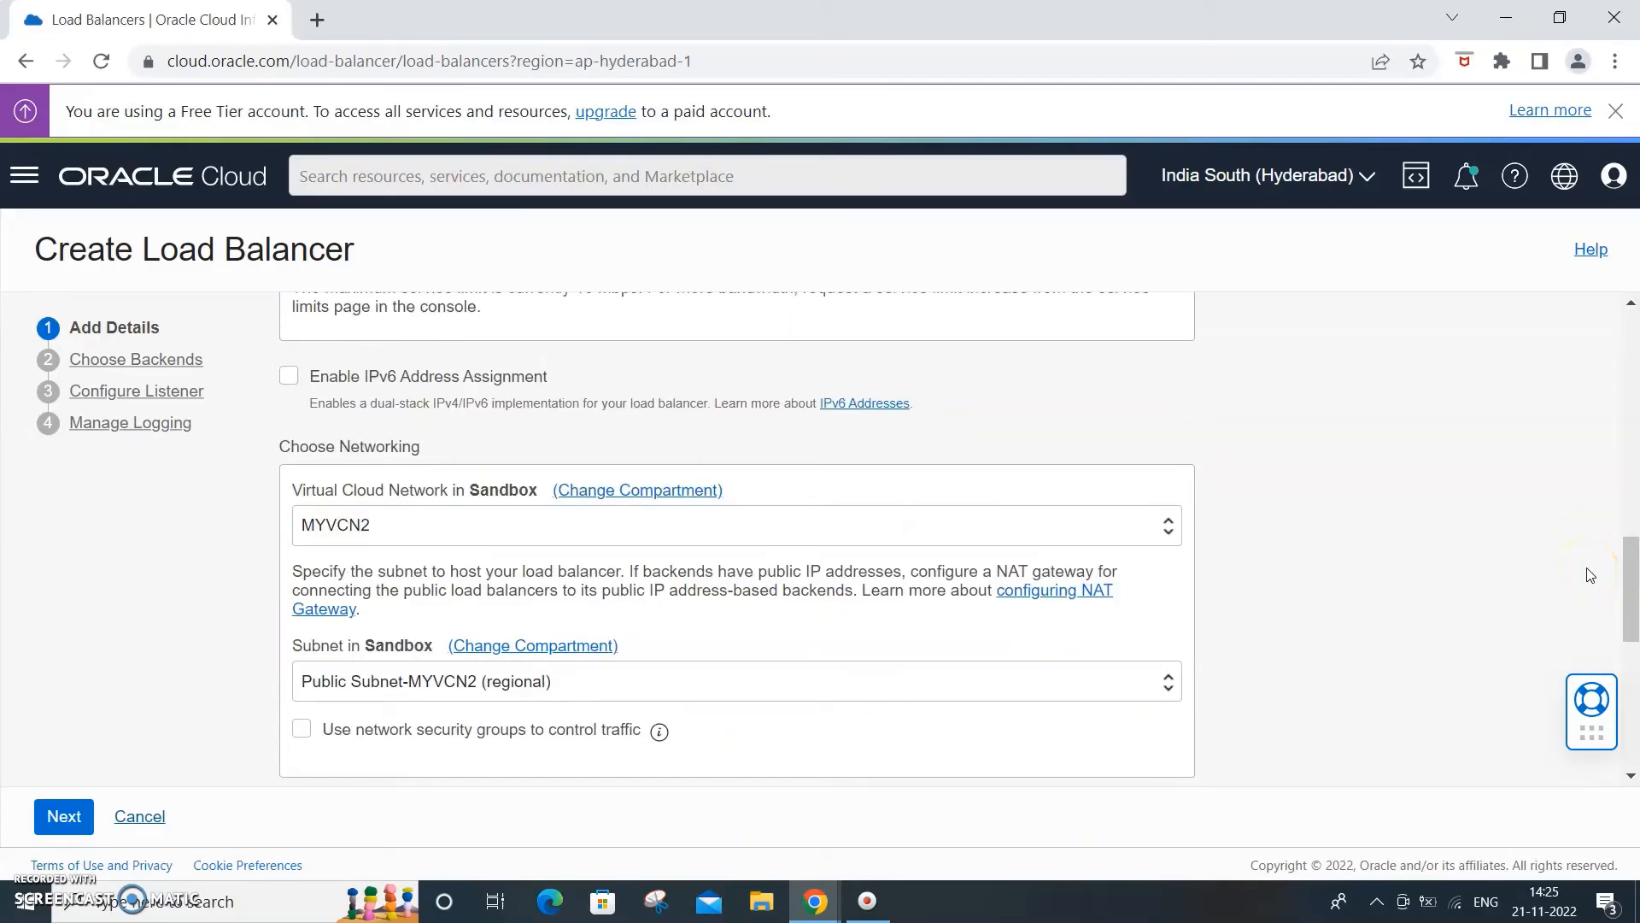
scroll(1591, 575, "down", 3)
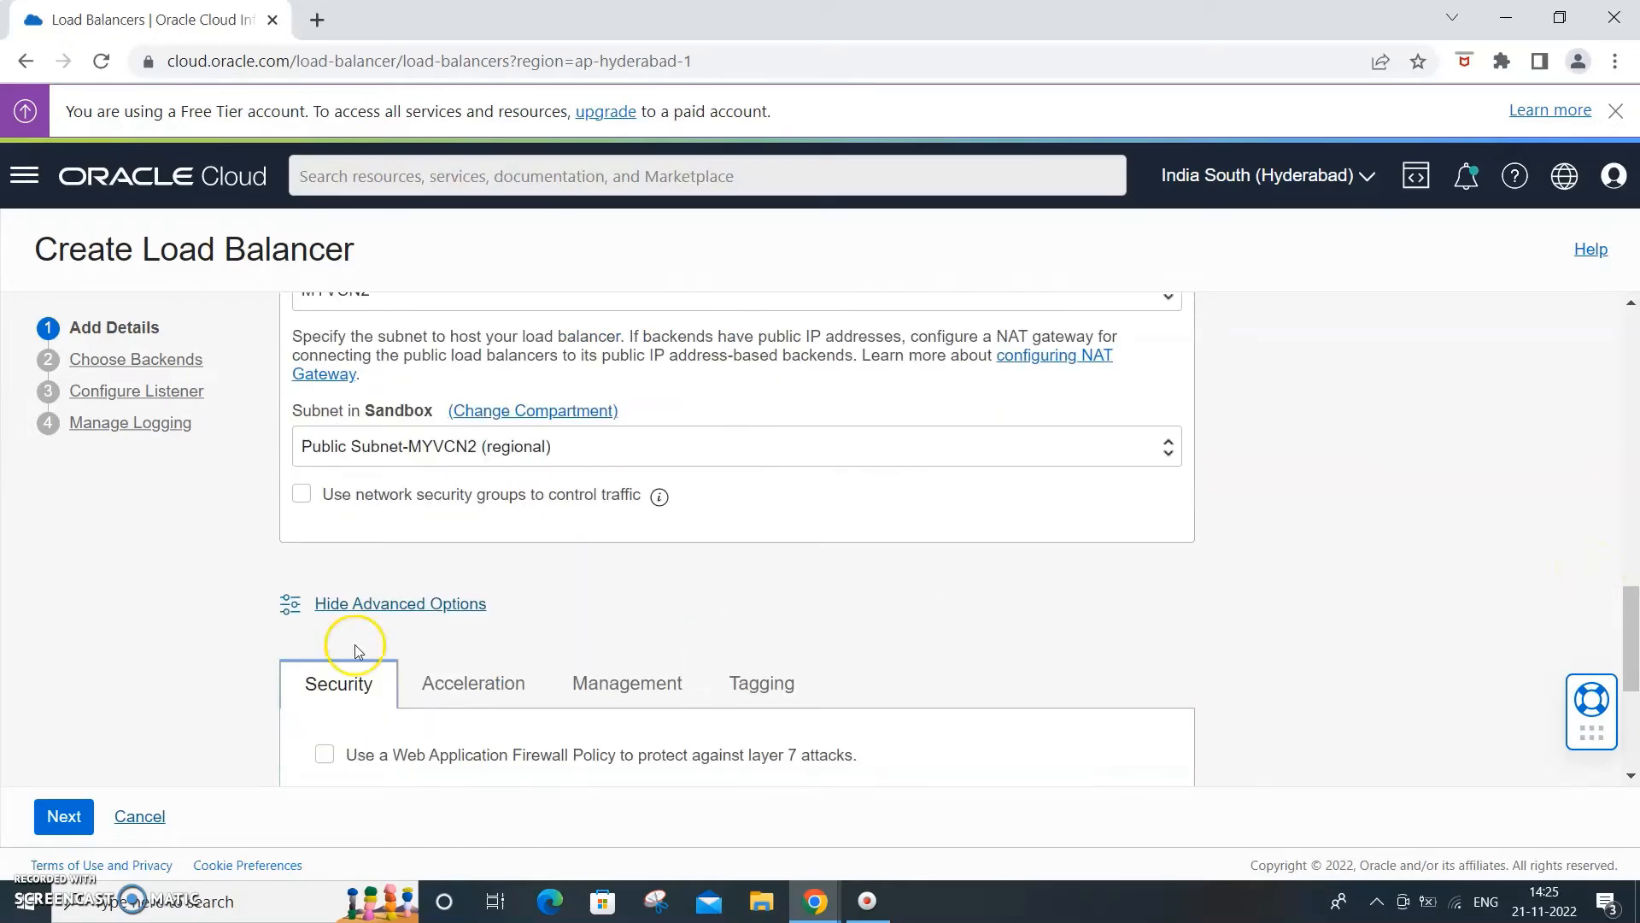
left_click(65, 816)
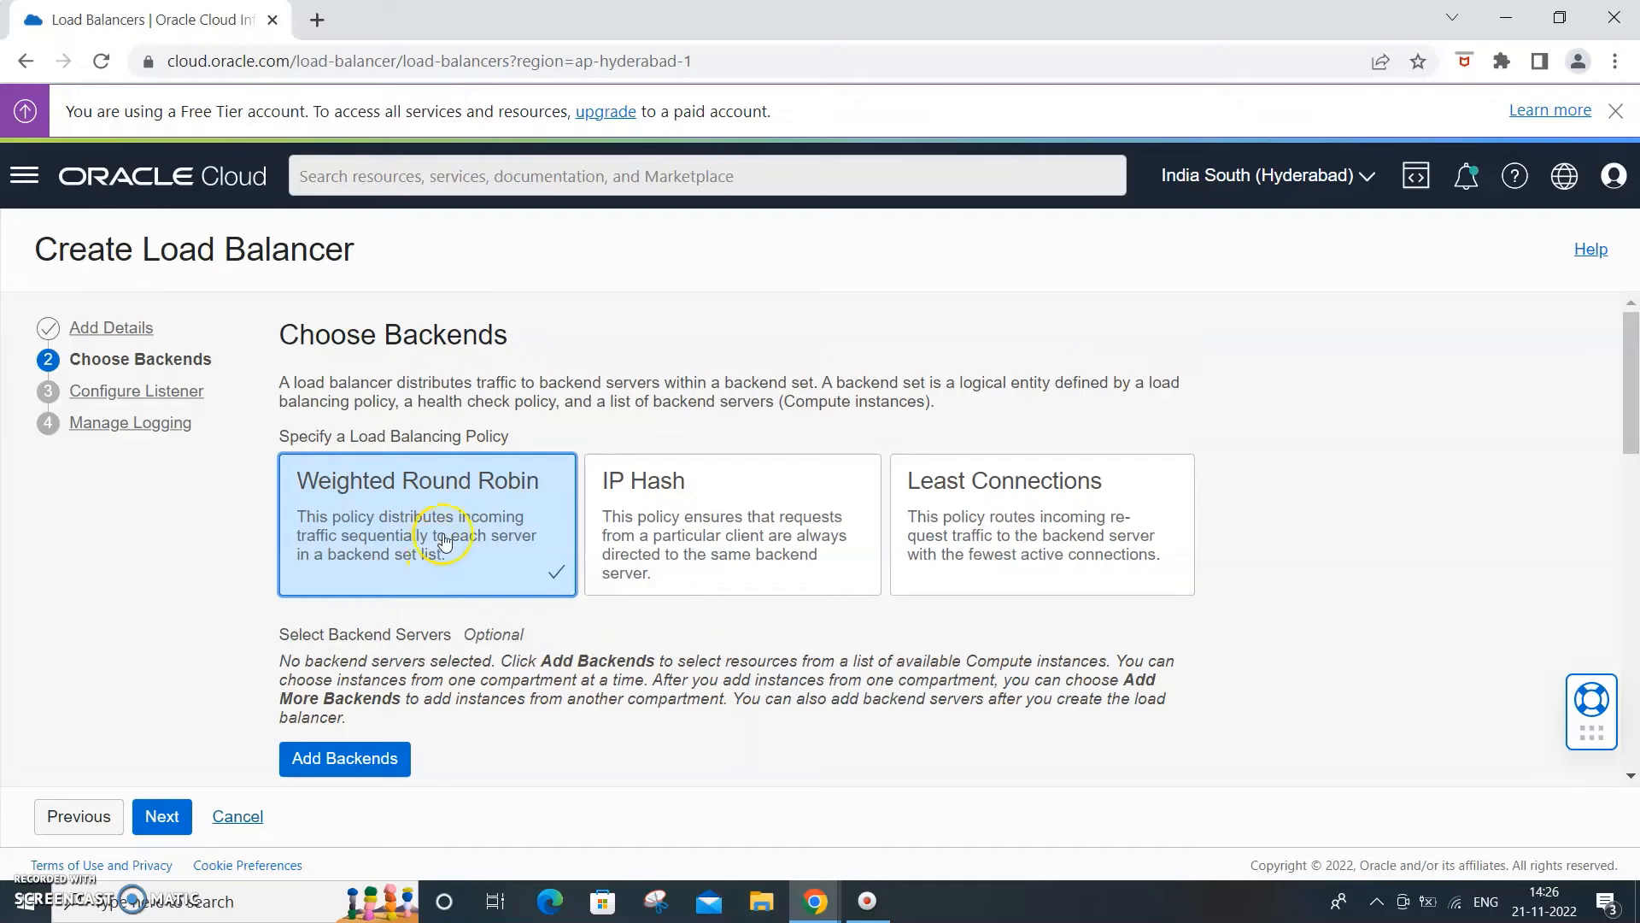
Examine the health check policy of the backend set, including its protocol choices, port, interval, timeout and status code
scroll(1356, 496, "down", 5)
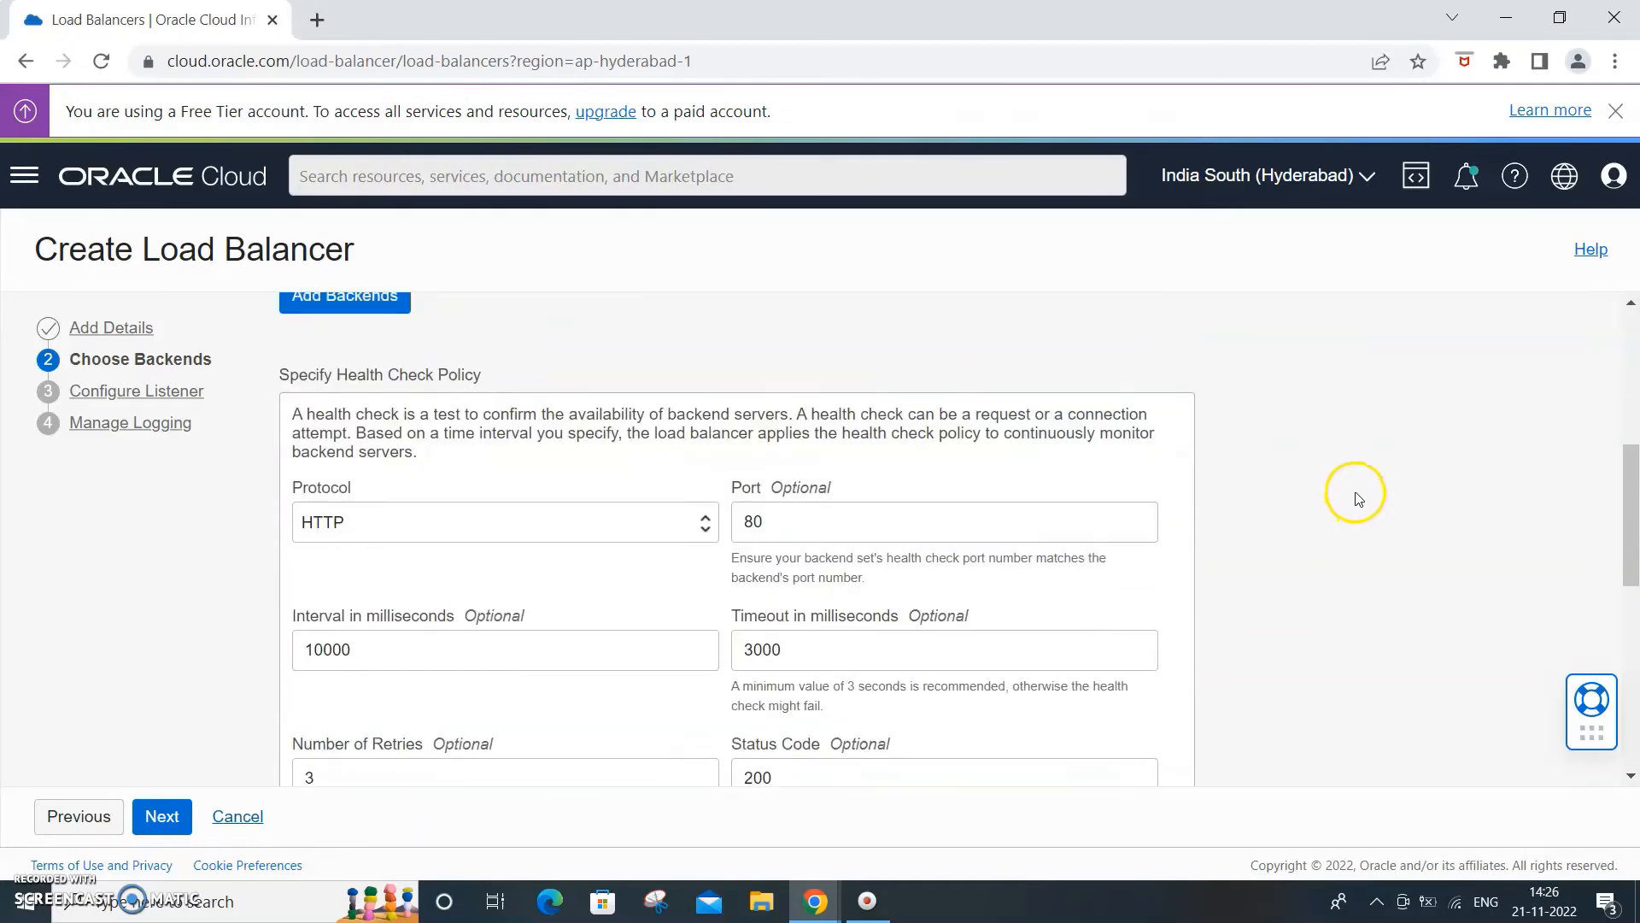
left_click(708, 520)
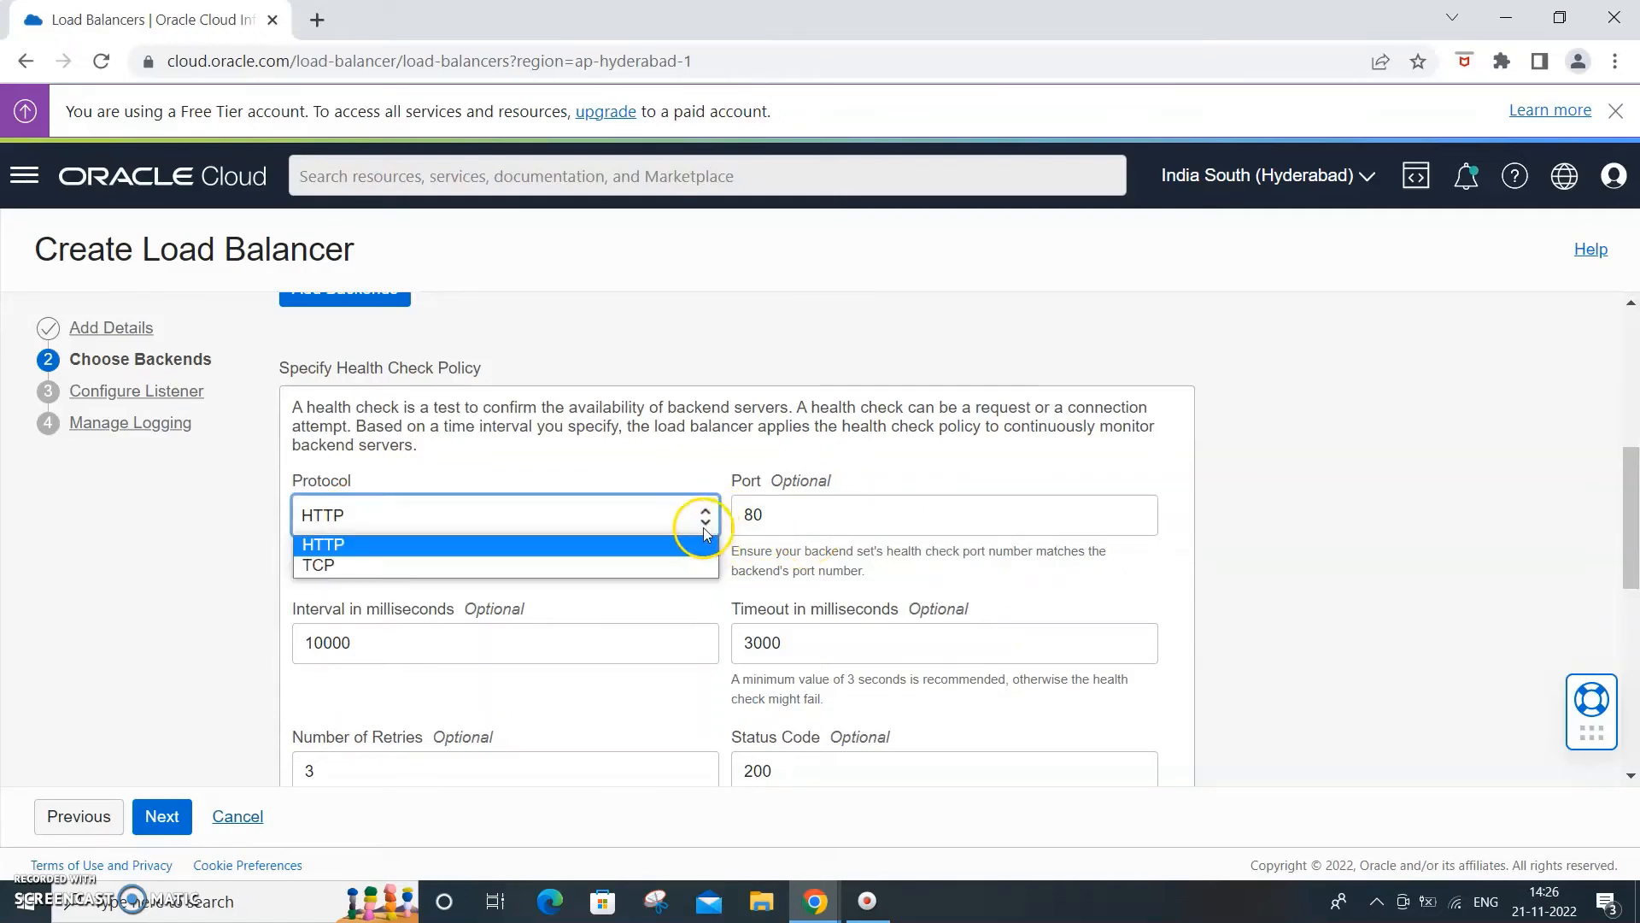
left_click(1529, 506)
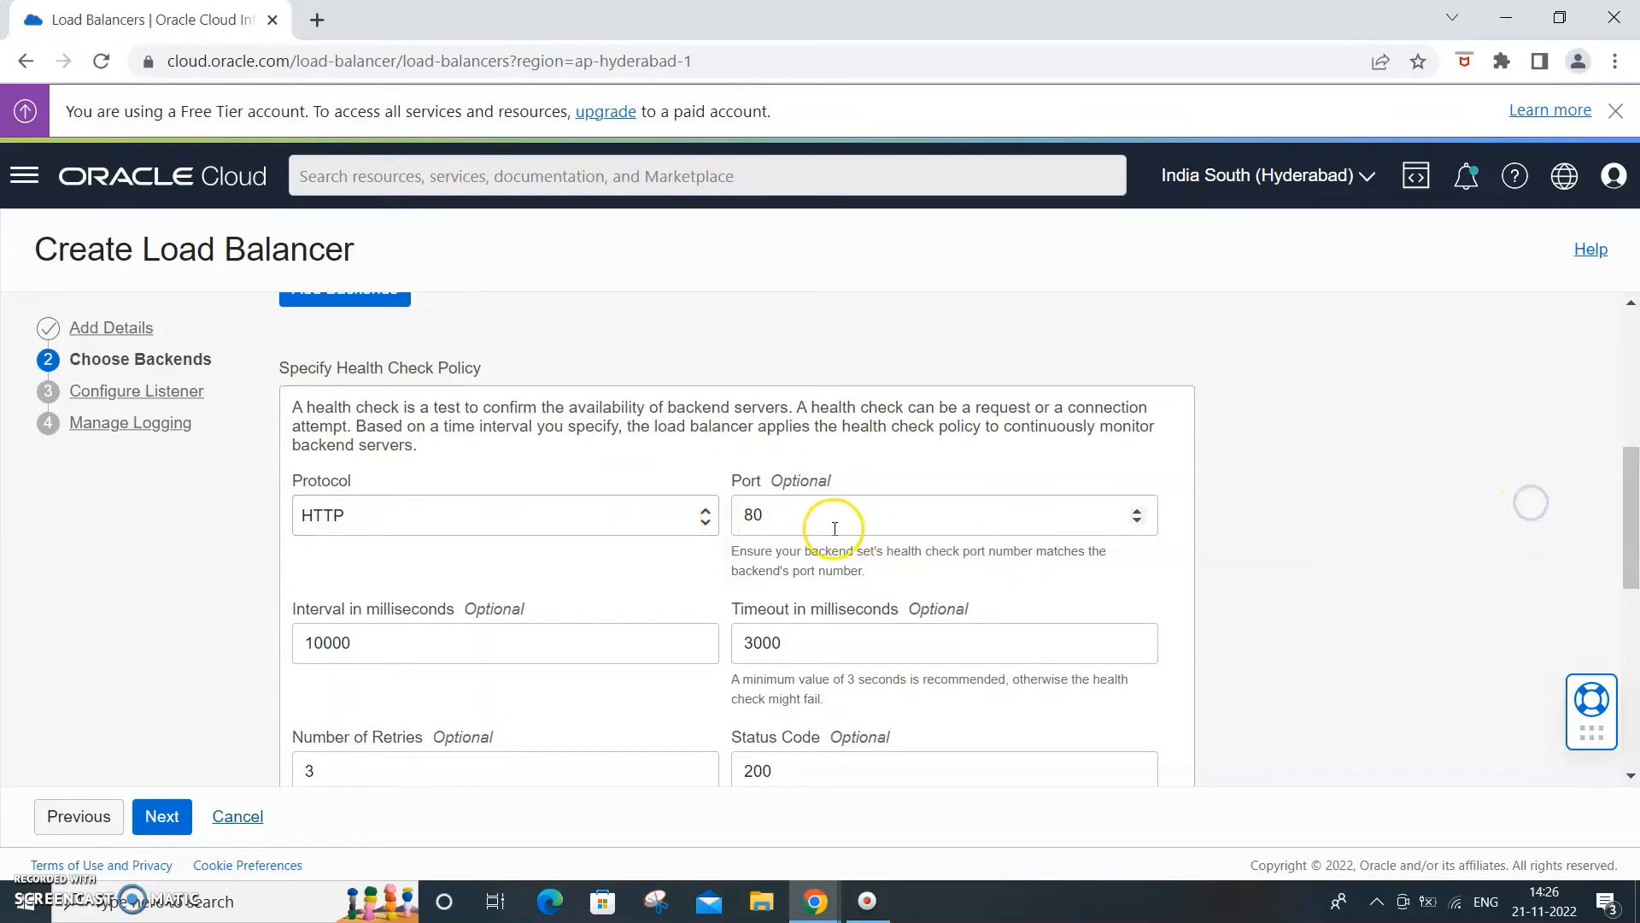
scroll(1414, 529, "down", 3)
scroll(1367, 526, "up", 3)
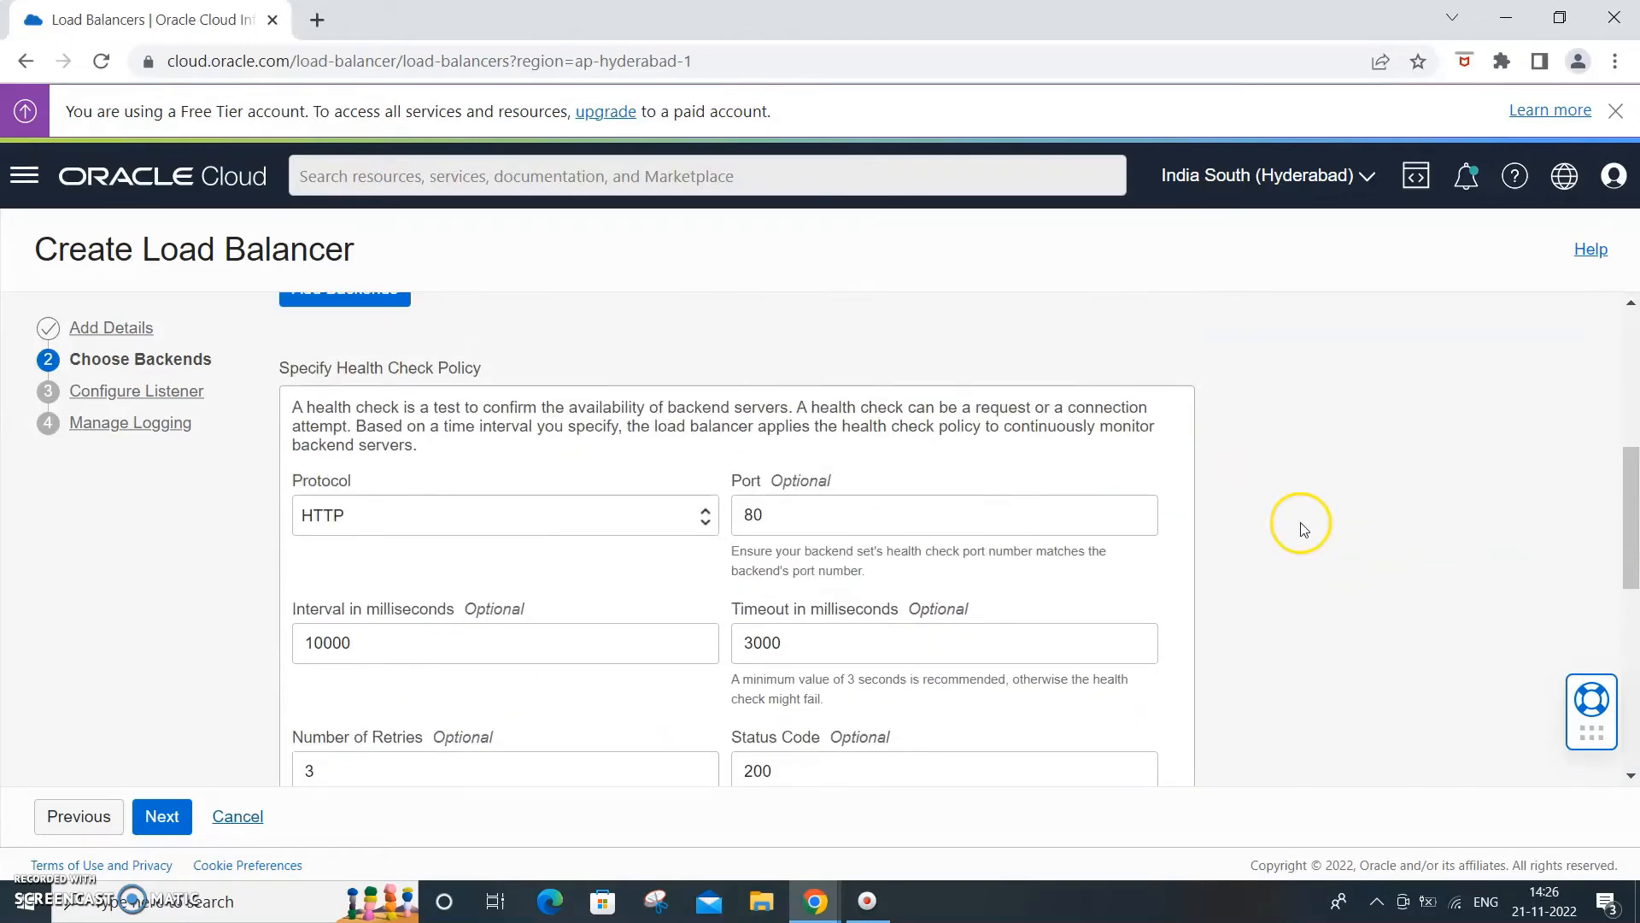
left_click(821, 519)
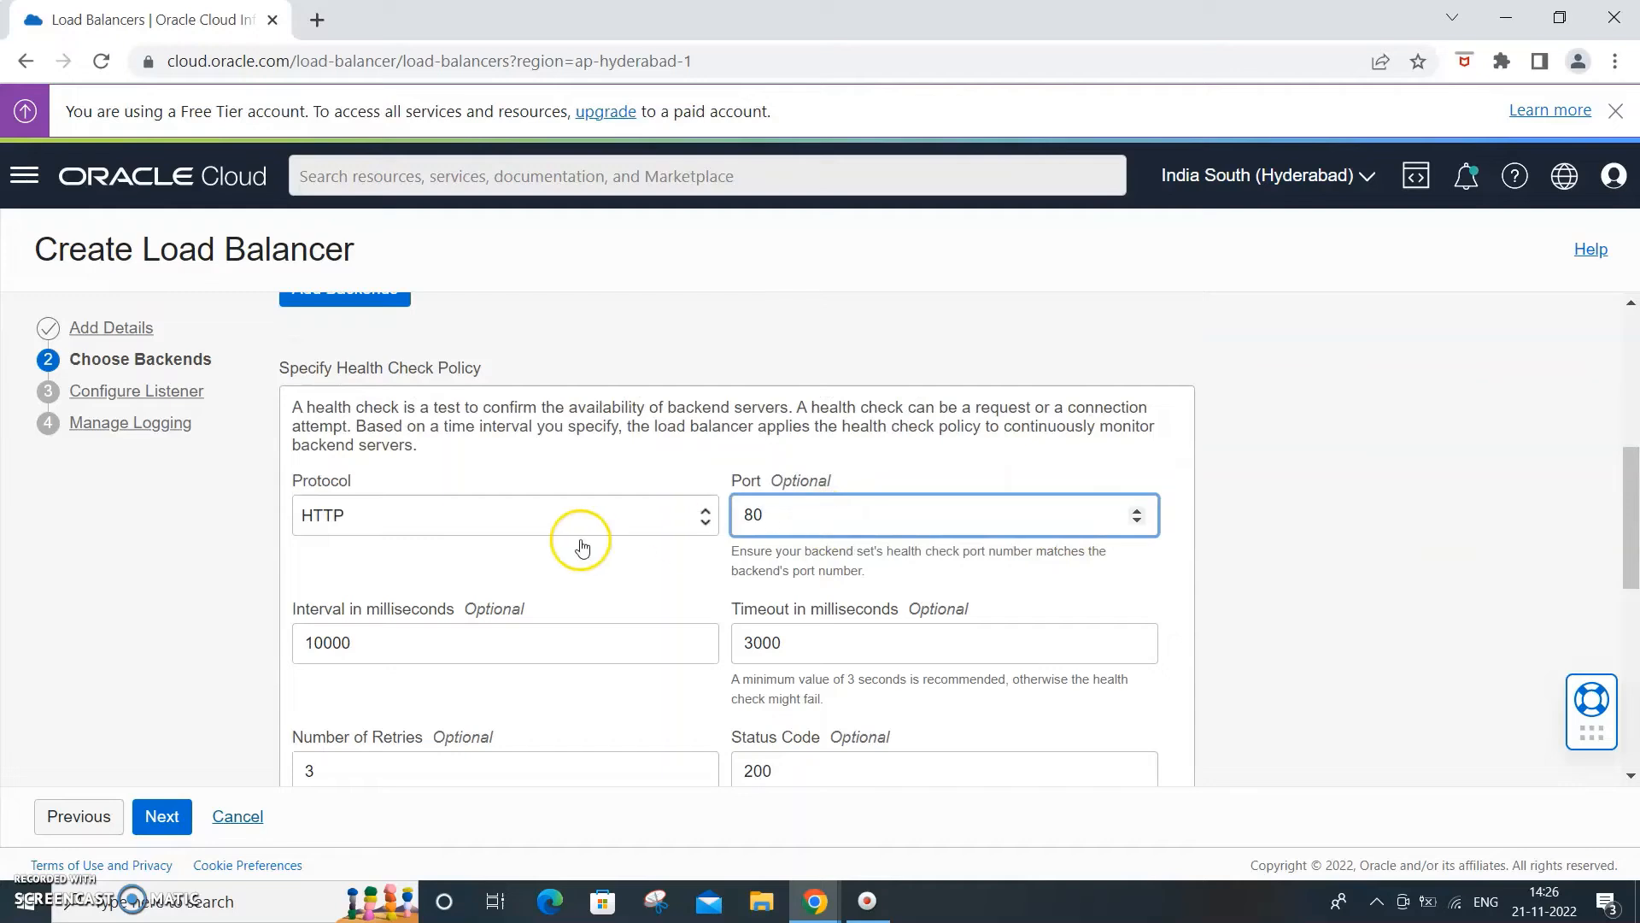
left_click(709, 525)
left_click(1462, 549)
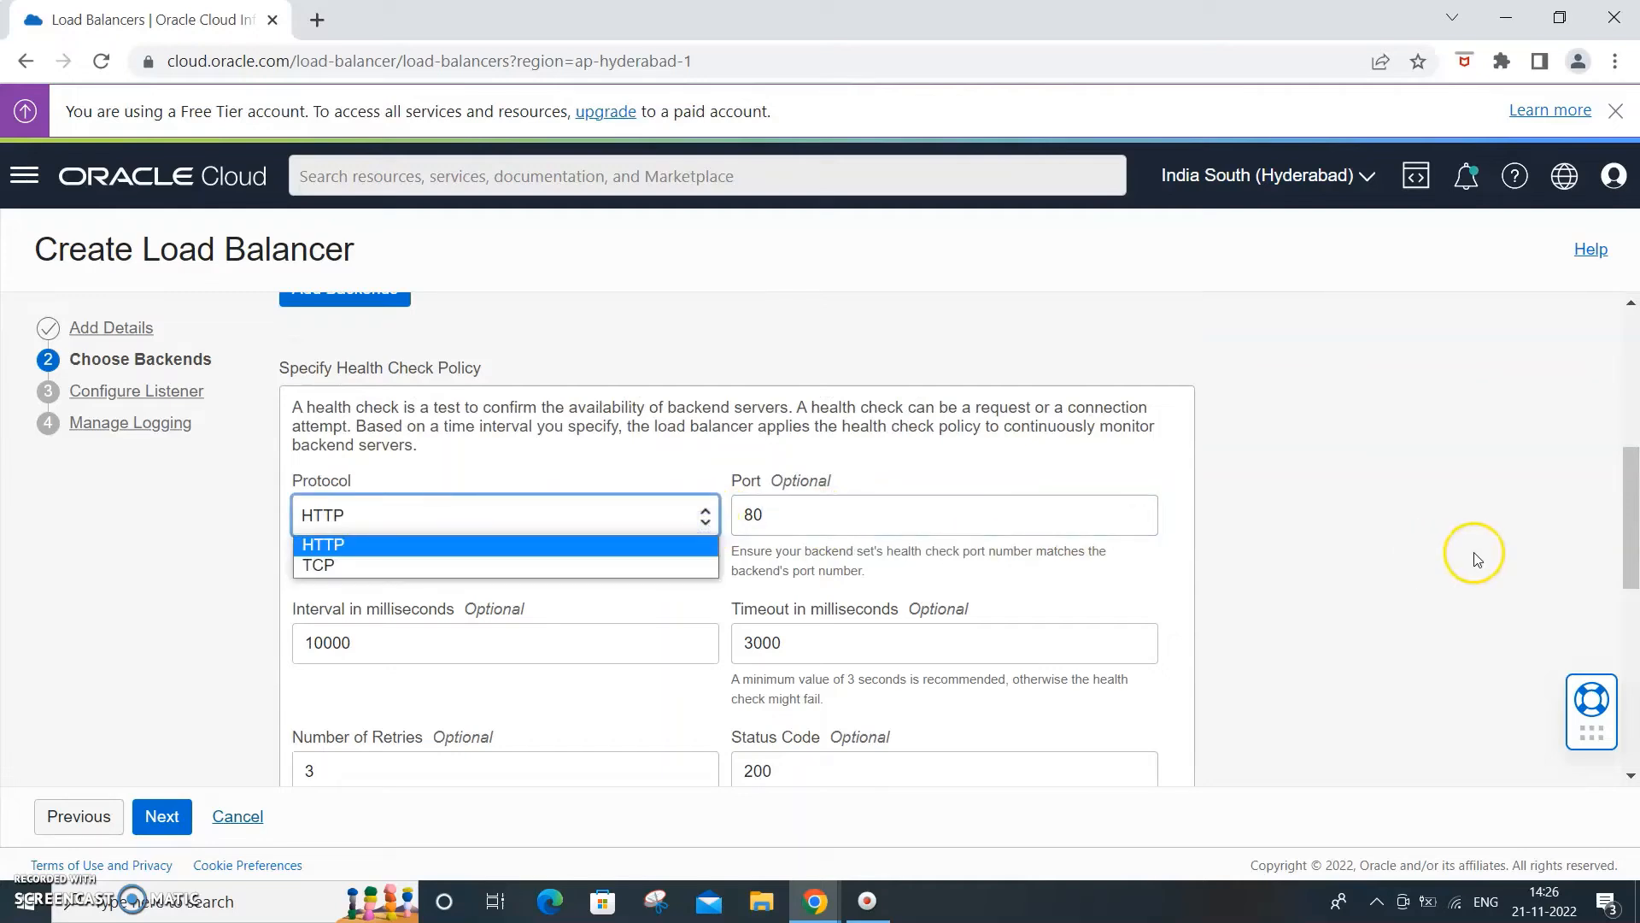
scroll(1459, 551, "down", 1)
scroll(1459, 551, "down", 5)
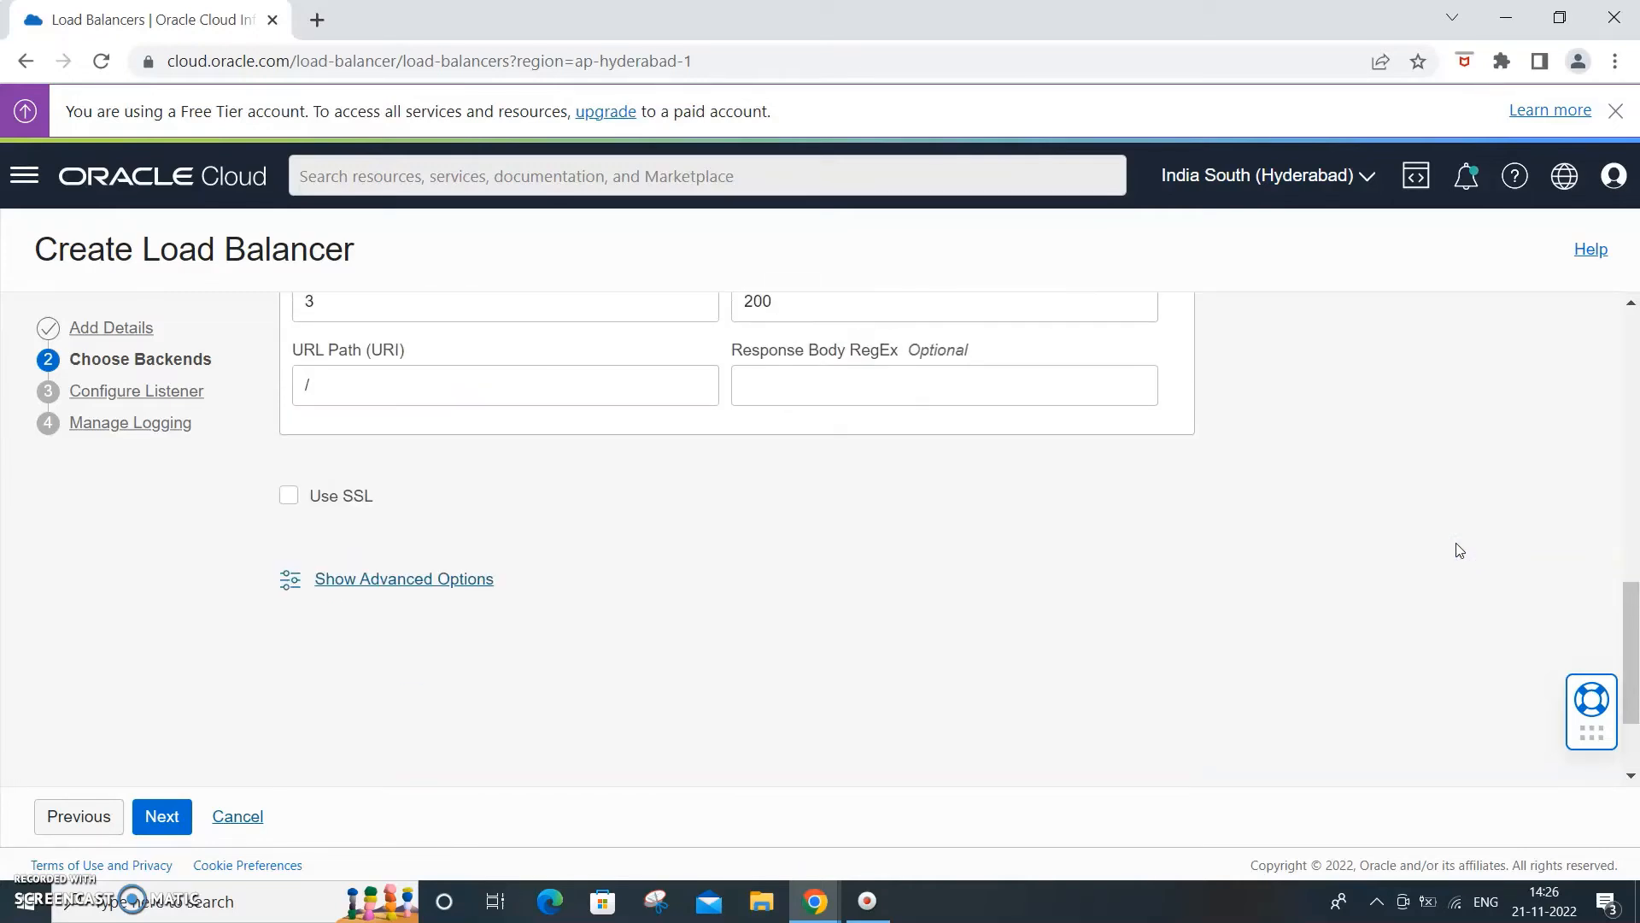
Enable SSL for the backend set to inspect the certificate options, and disable it again
left_click(295, 504)
scroll(1606, 556, "up", 5)
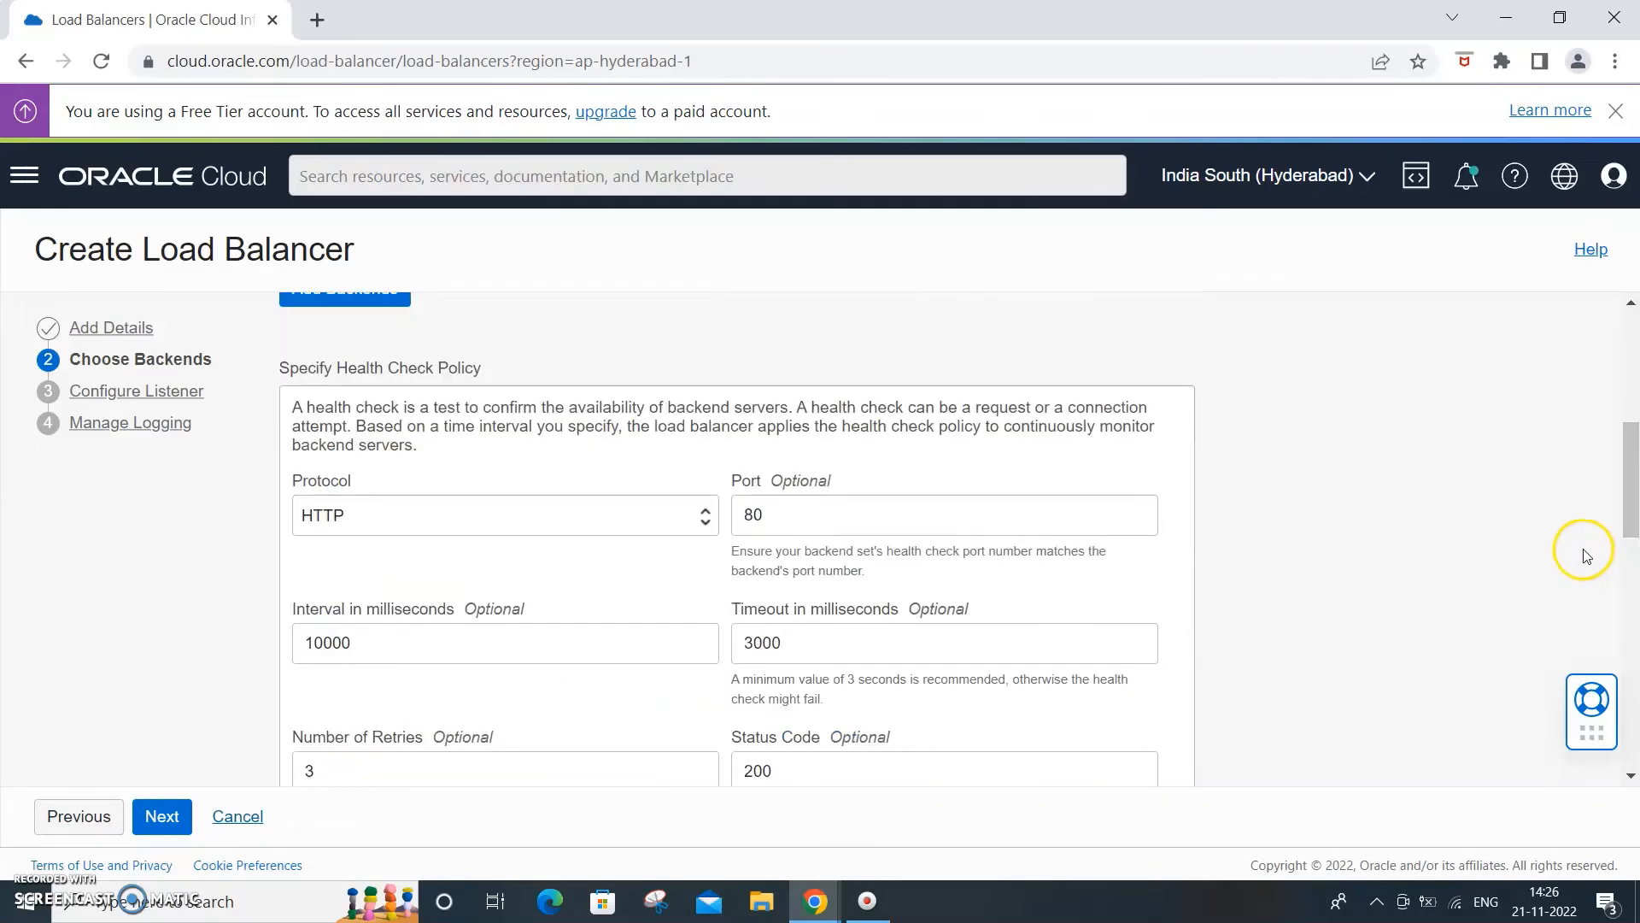
left_click(707, 520)
left_click(707, 521)
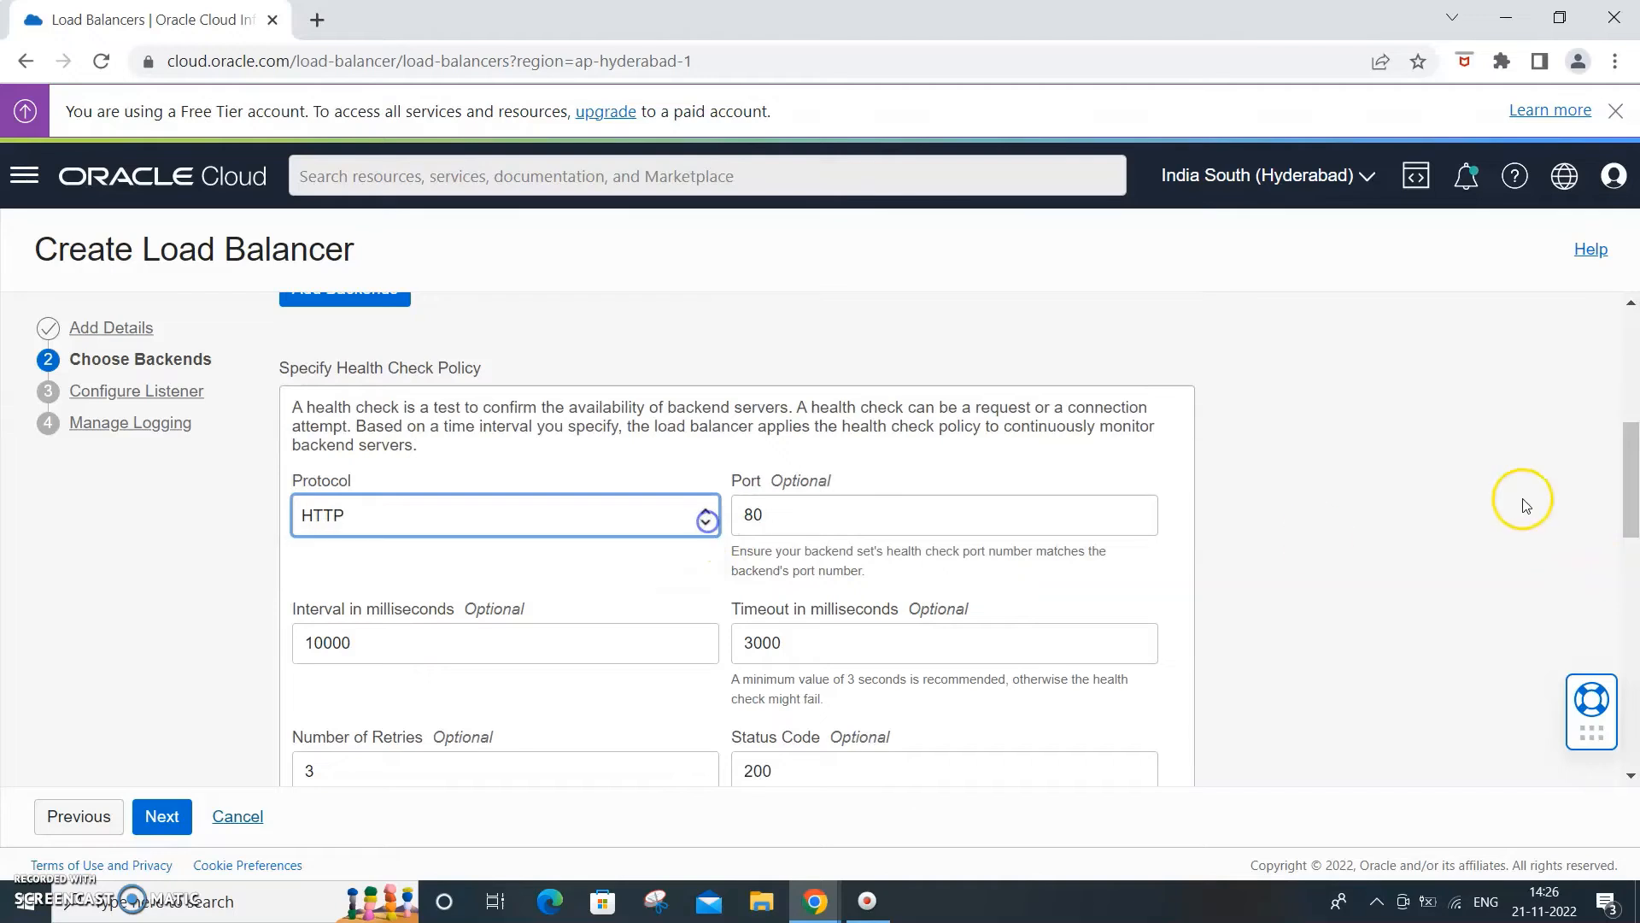
scroll(1525, 504, "down", 5)
scroll(1600, 505, "down", 3)
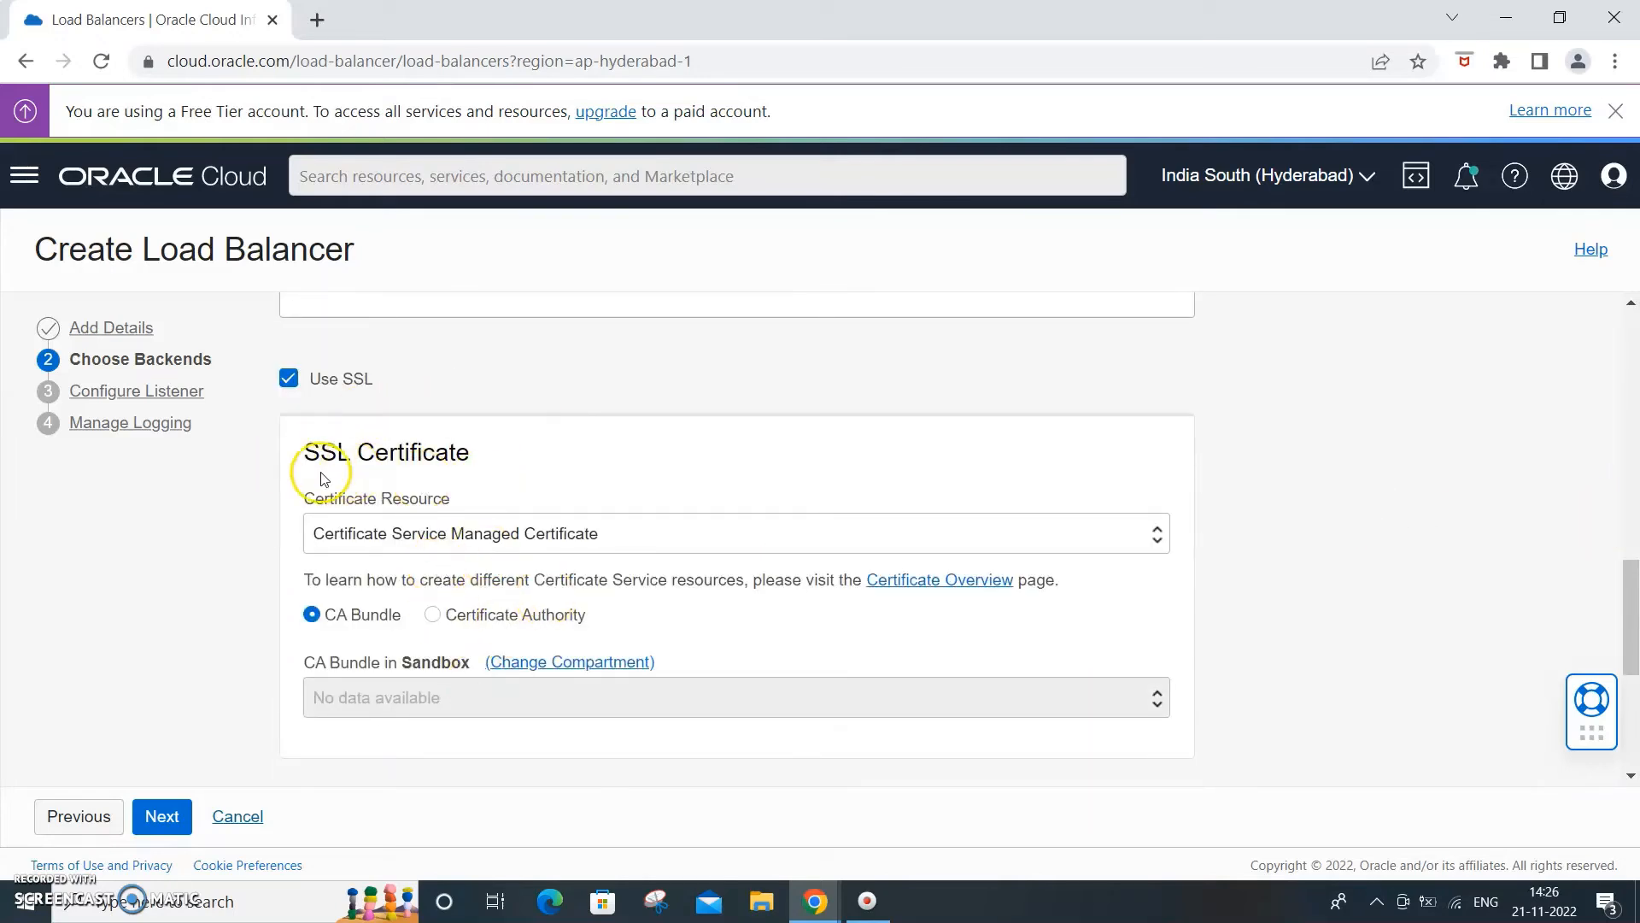
left_click(289, 378)
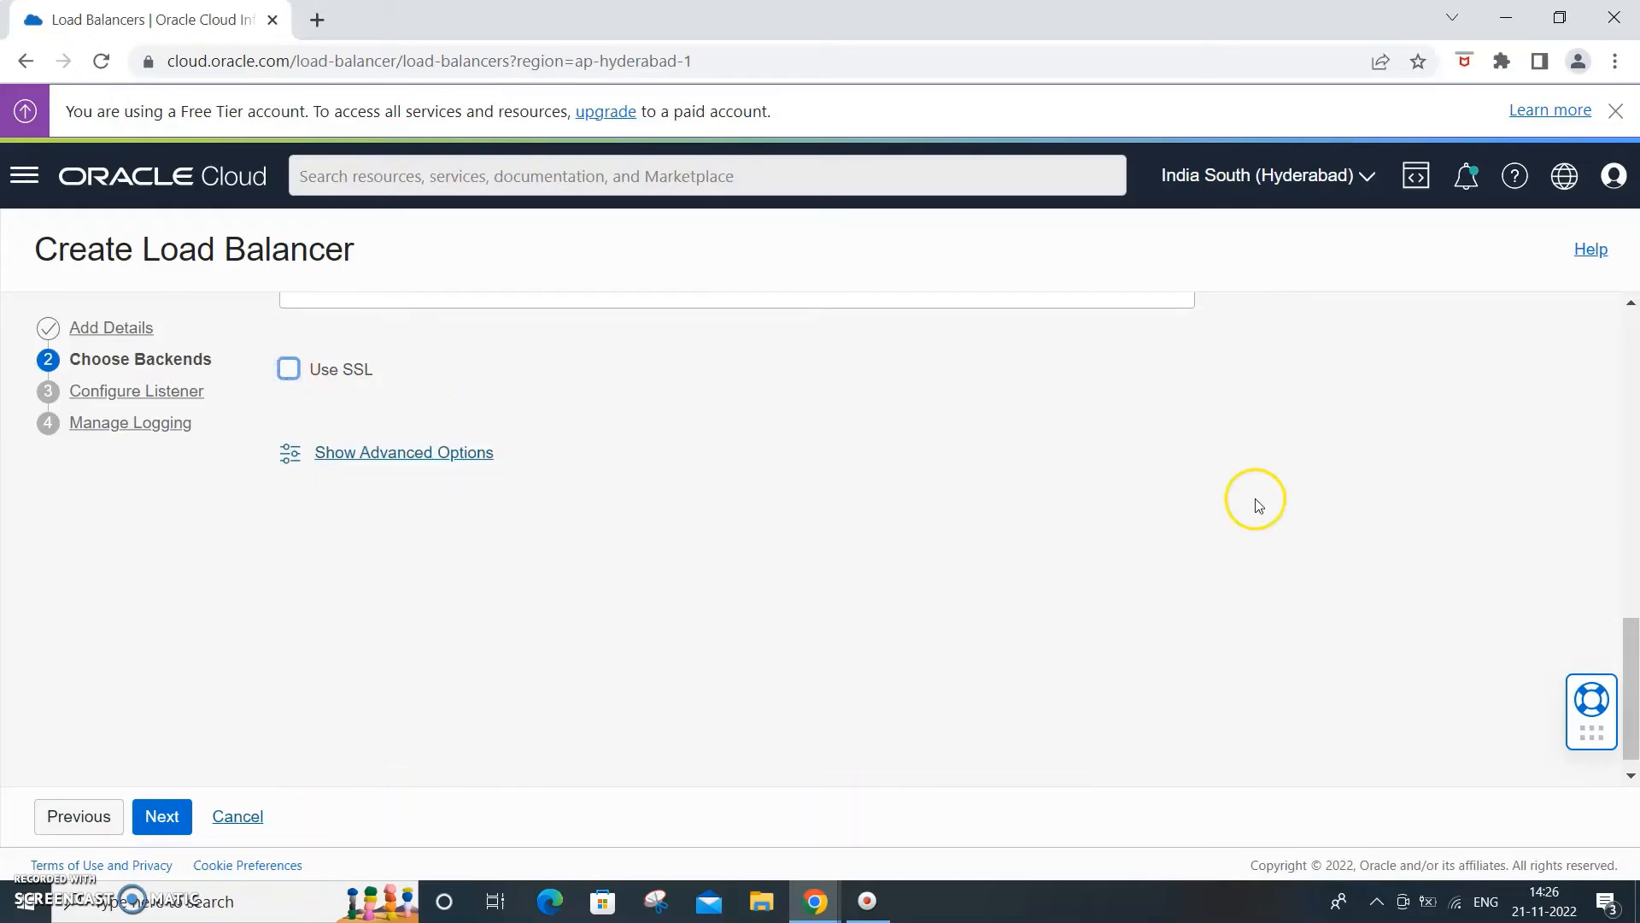
Add instance-MG1 and instance-MG2 from the Sandbox compartment as backend servers and review their ports and health check policy
scroll(1251, 500, "up", 8)
scroll(1248, 494, "up", 3)
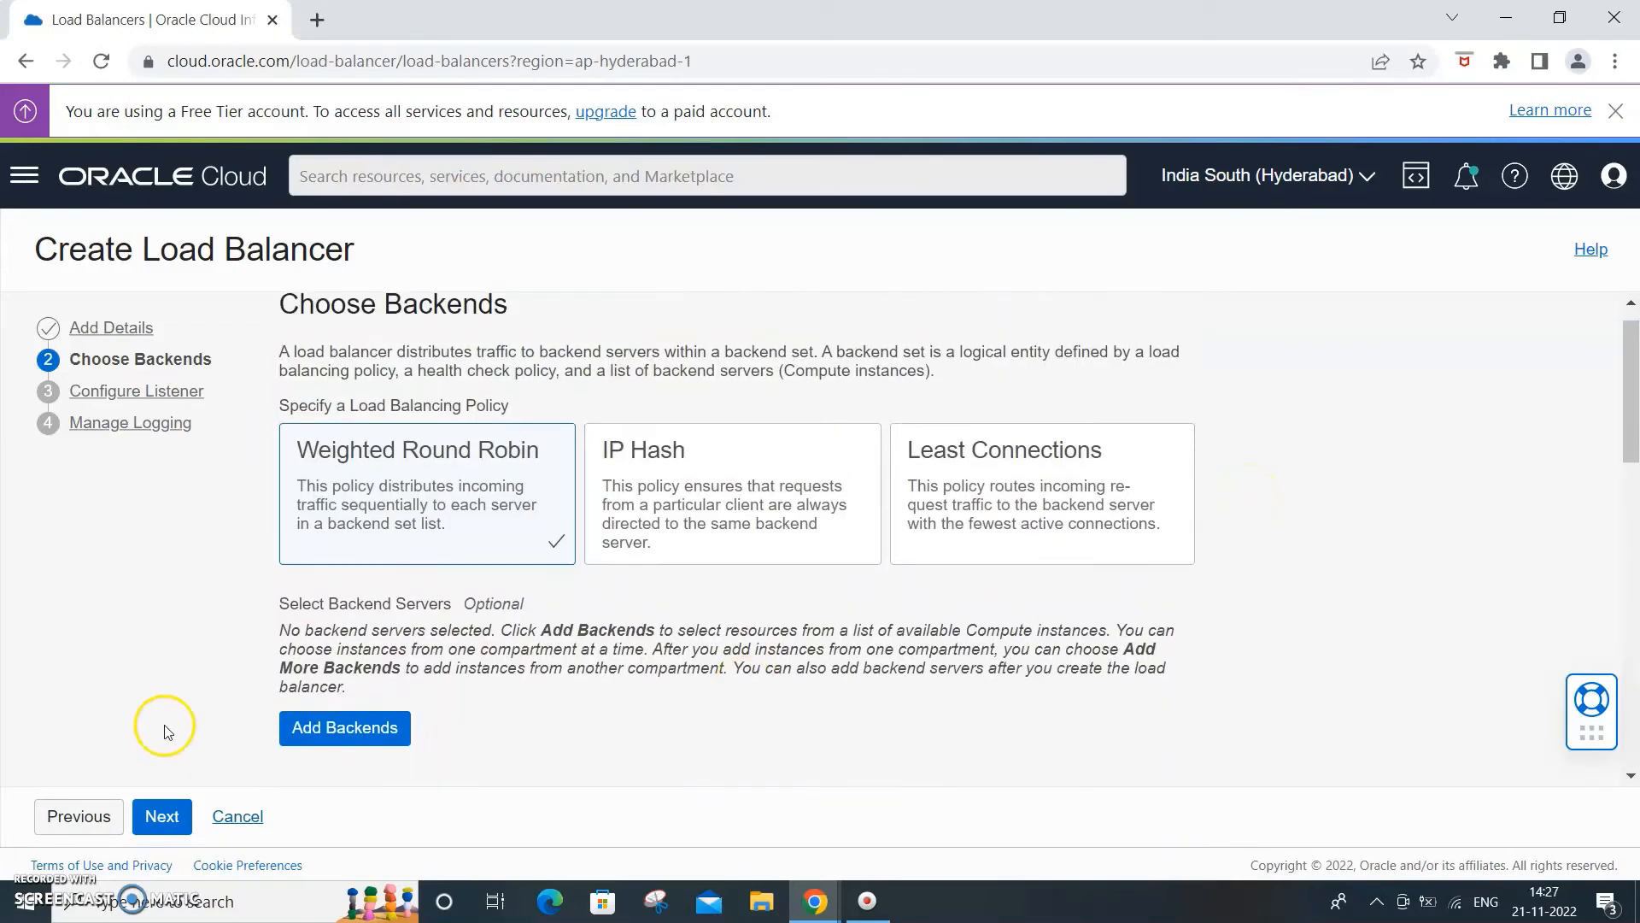
left_click(372, 733)
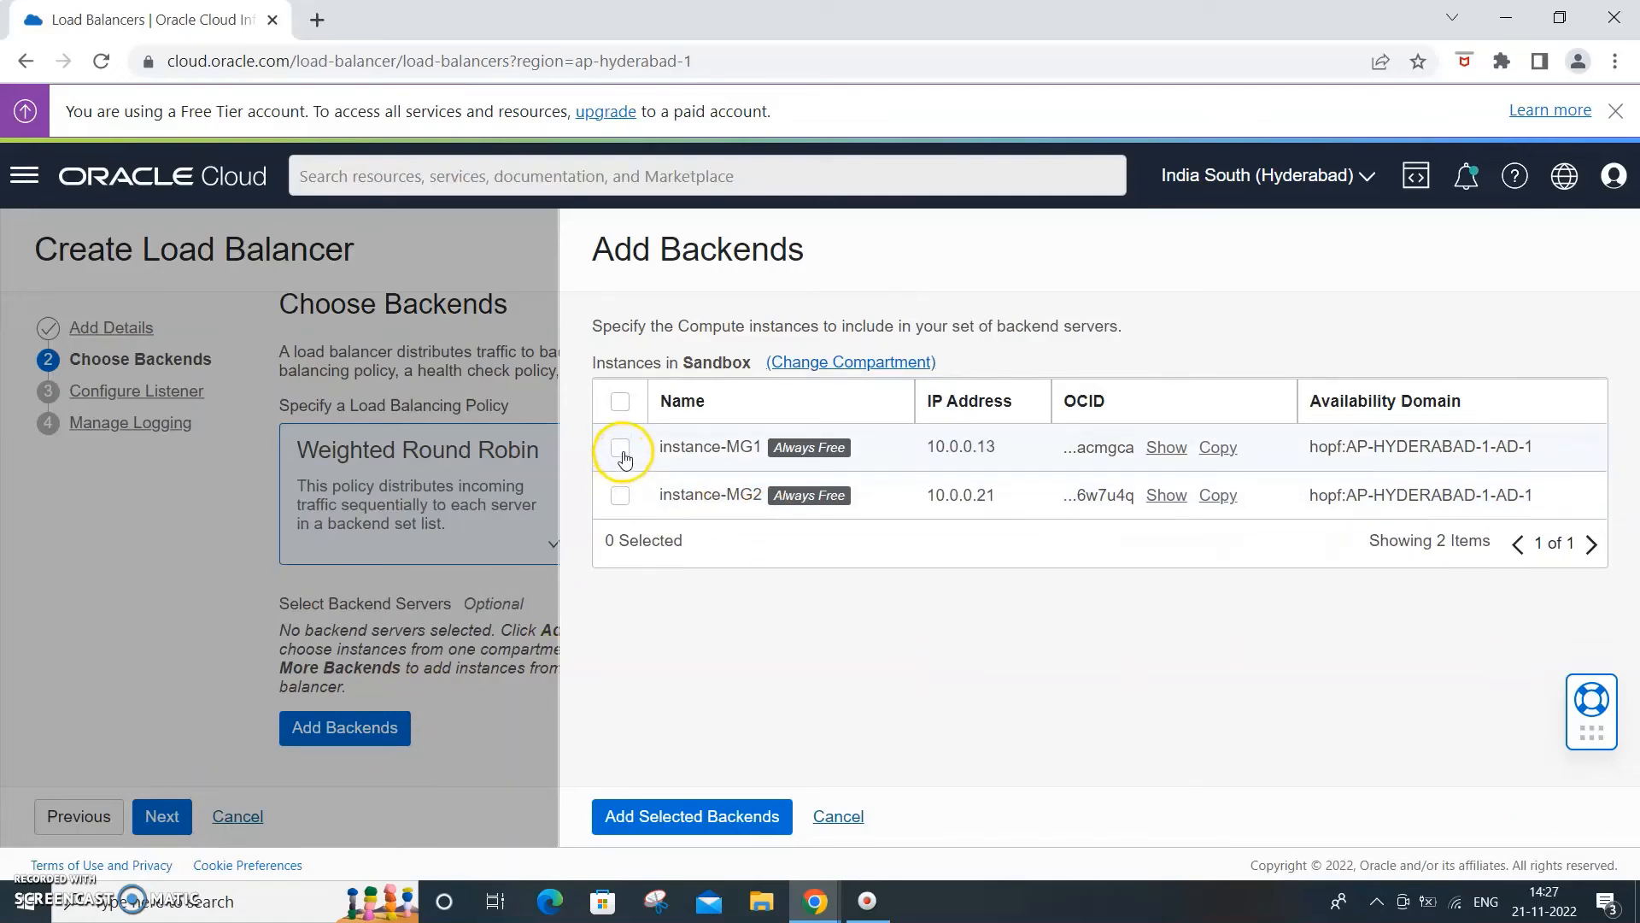
left_click(620, 449)
left_click(621, 497)
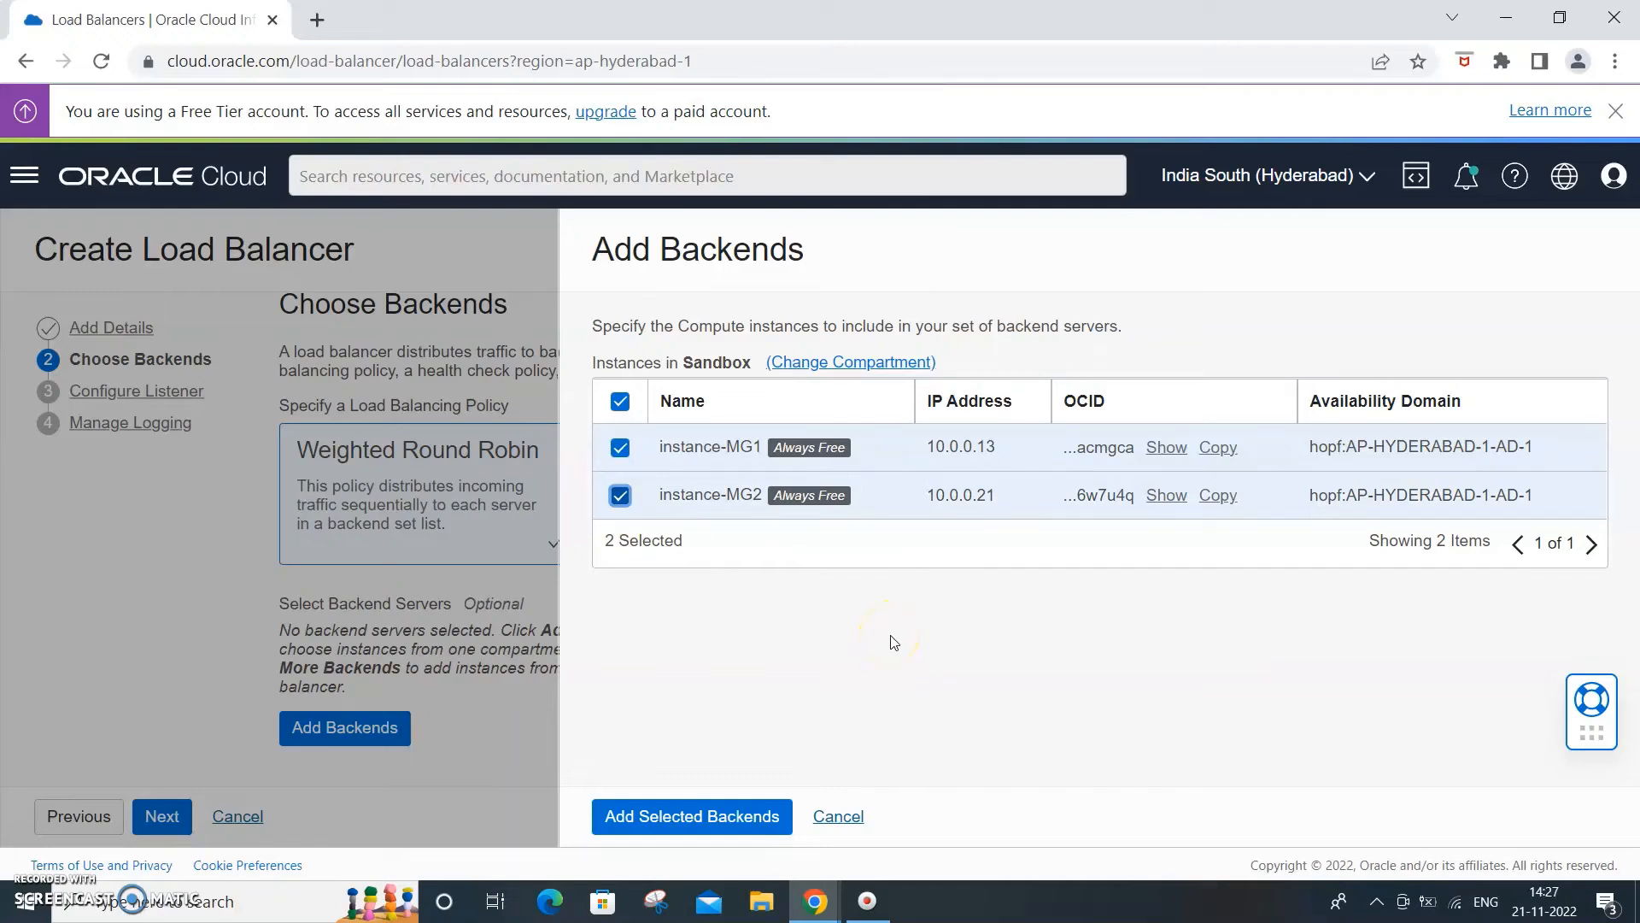
left_click(731, 820)
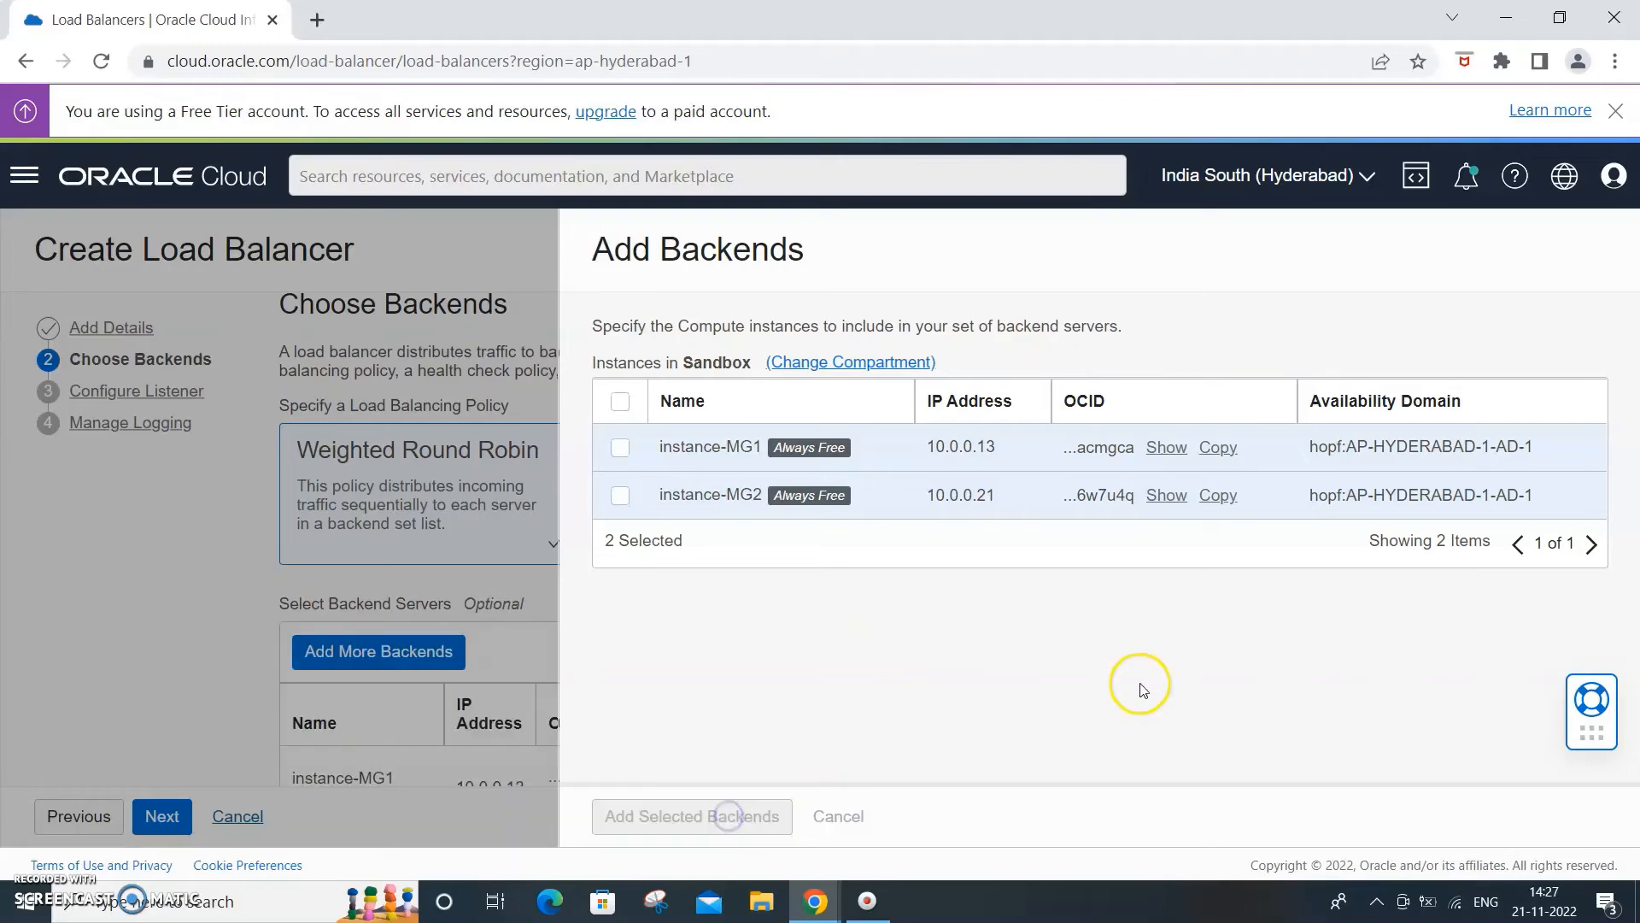
scroll(1235, 524, "down", 2)
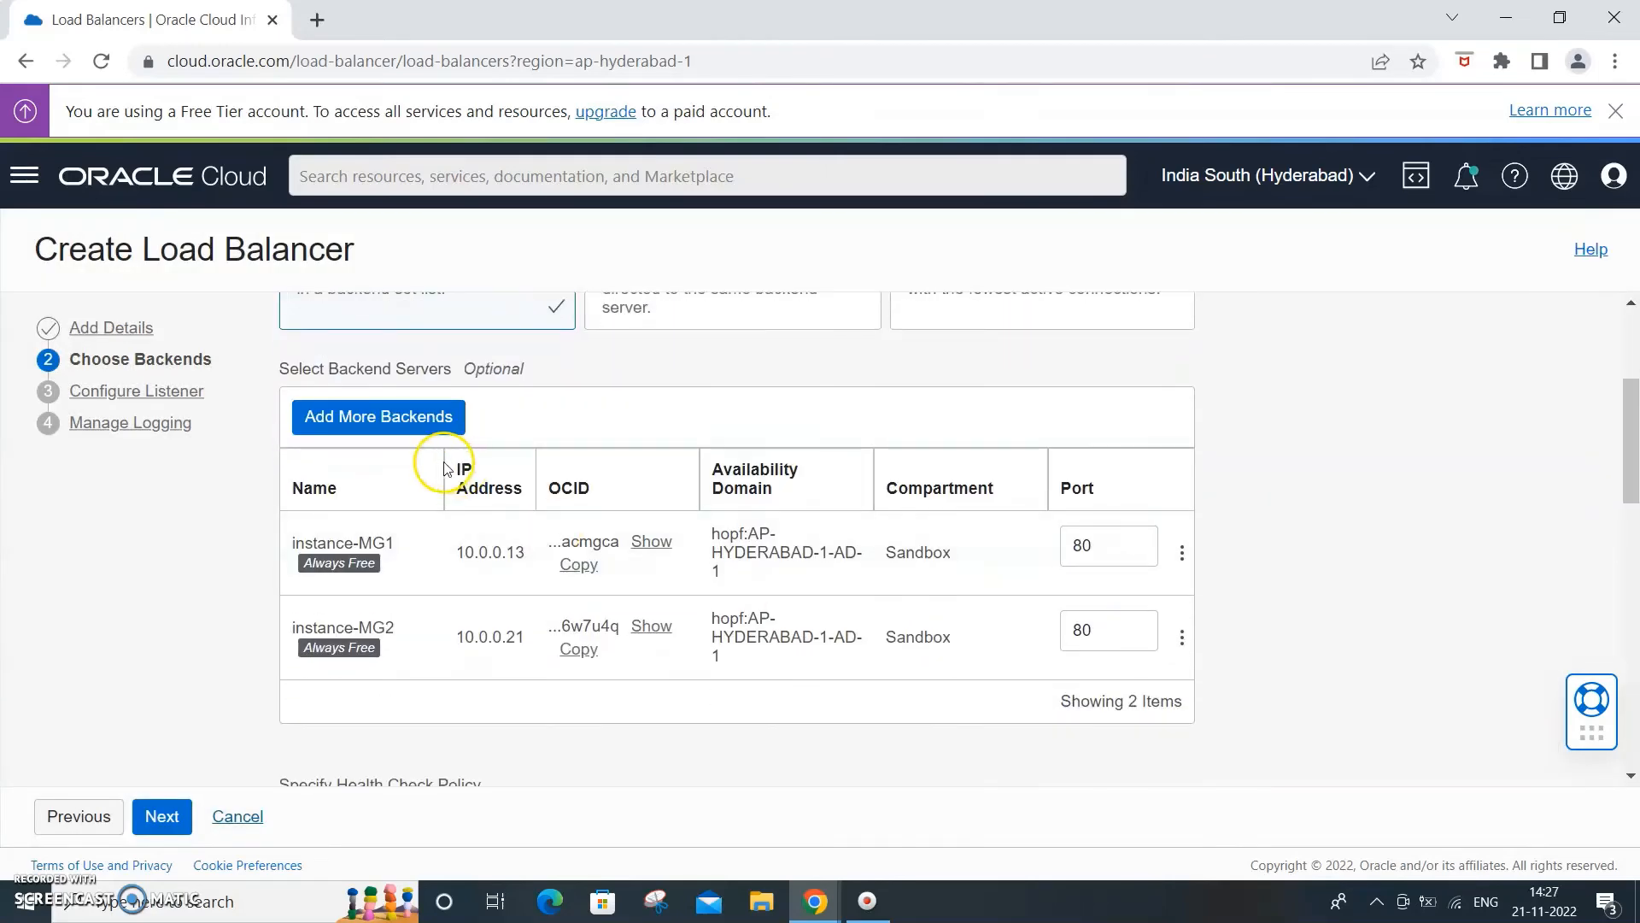
scroll(448, 476, "down", 2)
scroll(1297, 369, "down", 3)
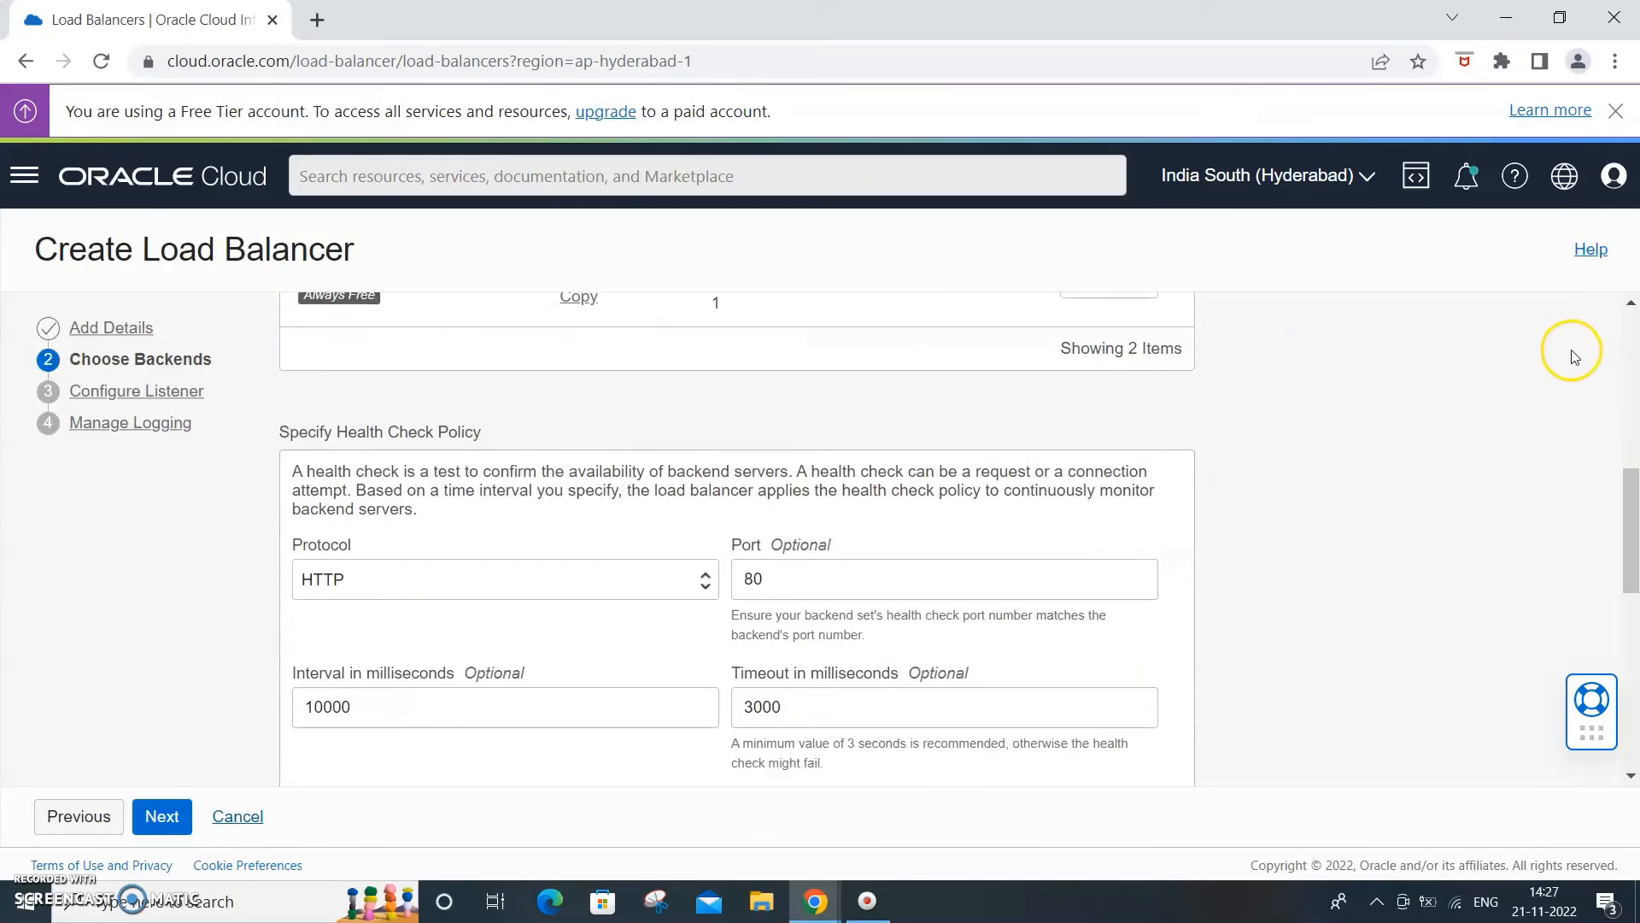
scroll(1538, 352, "up", 4)
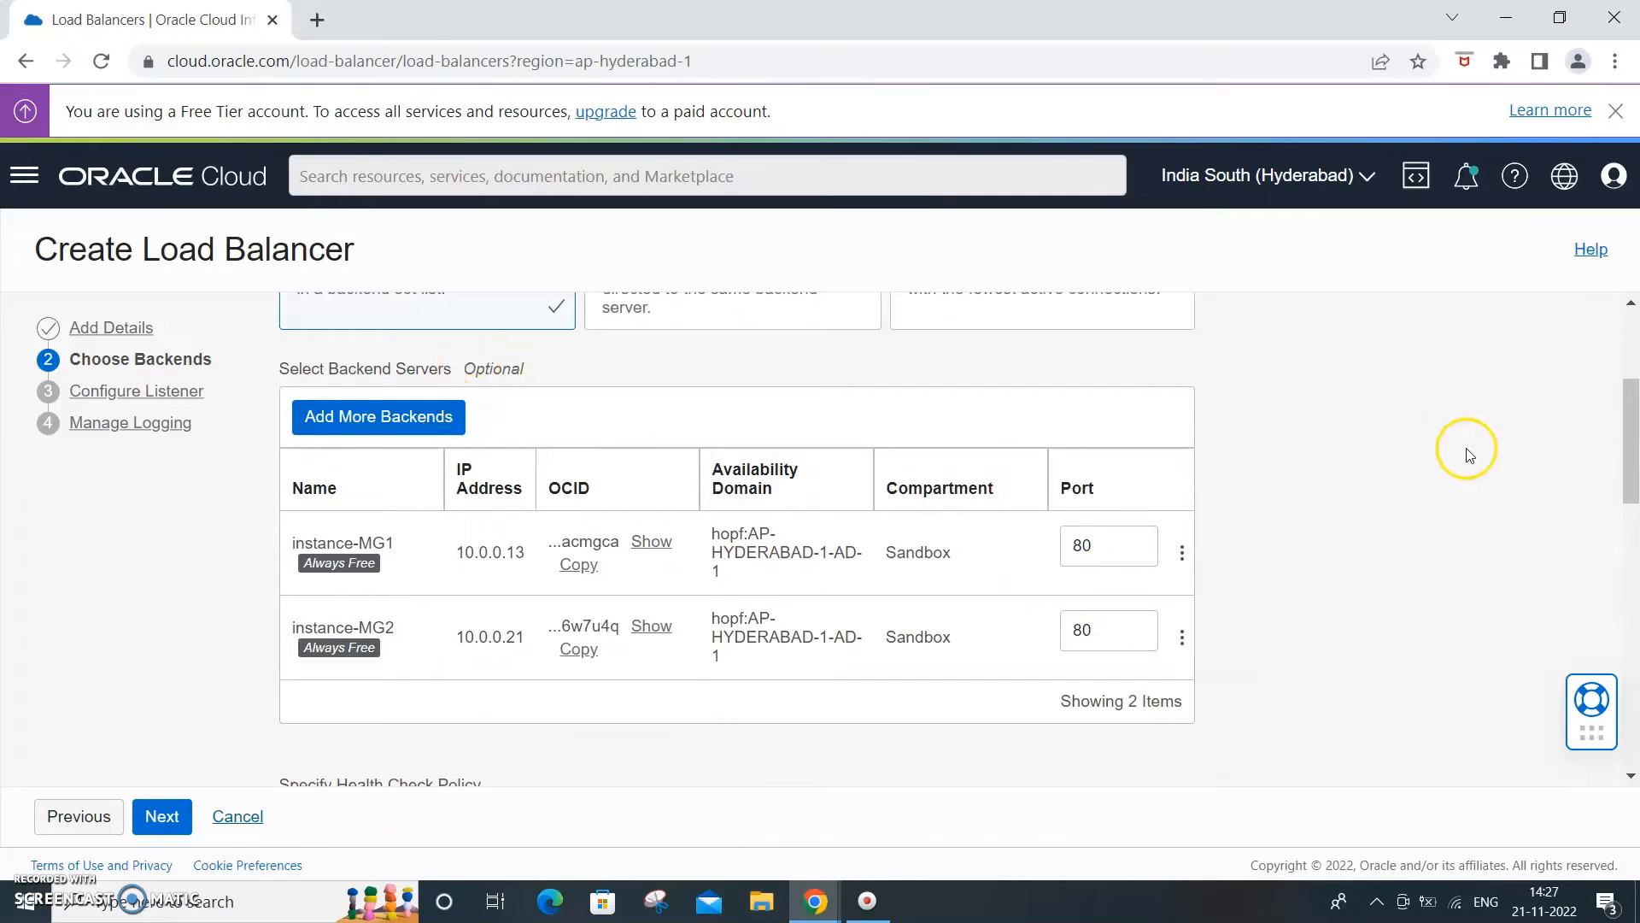
scroll(1464, 450, "down", 1)
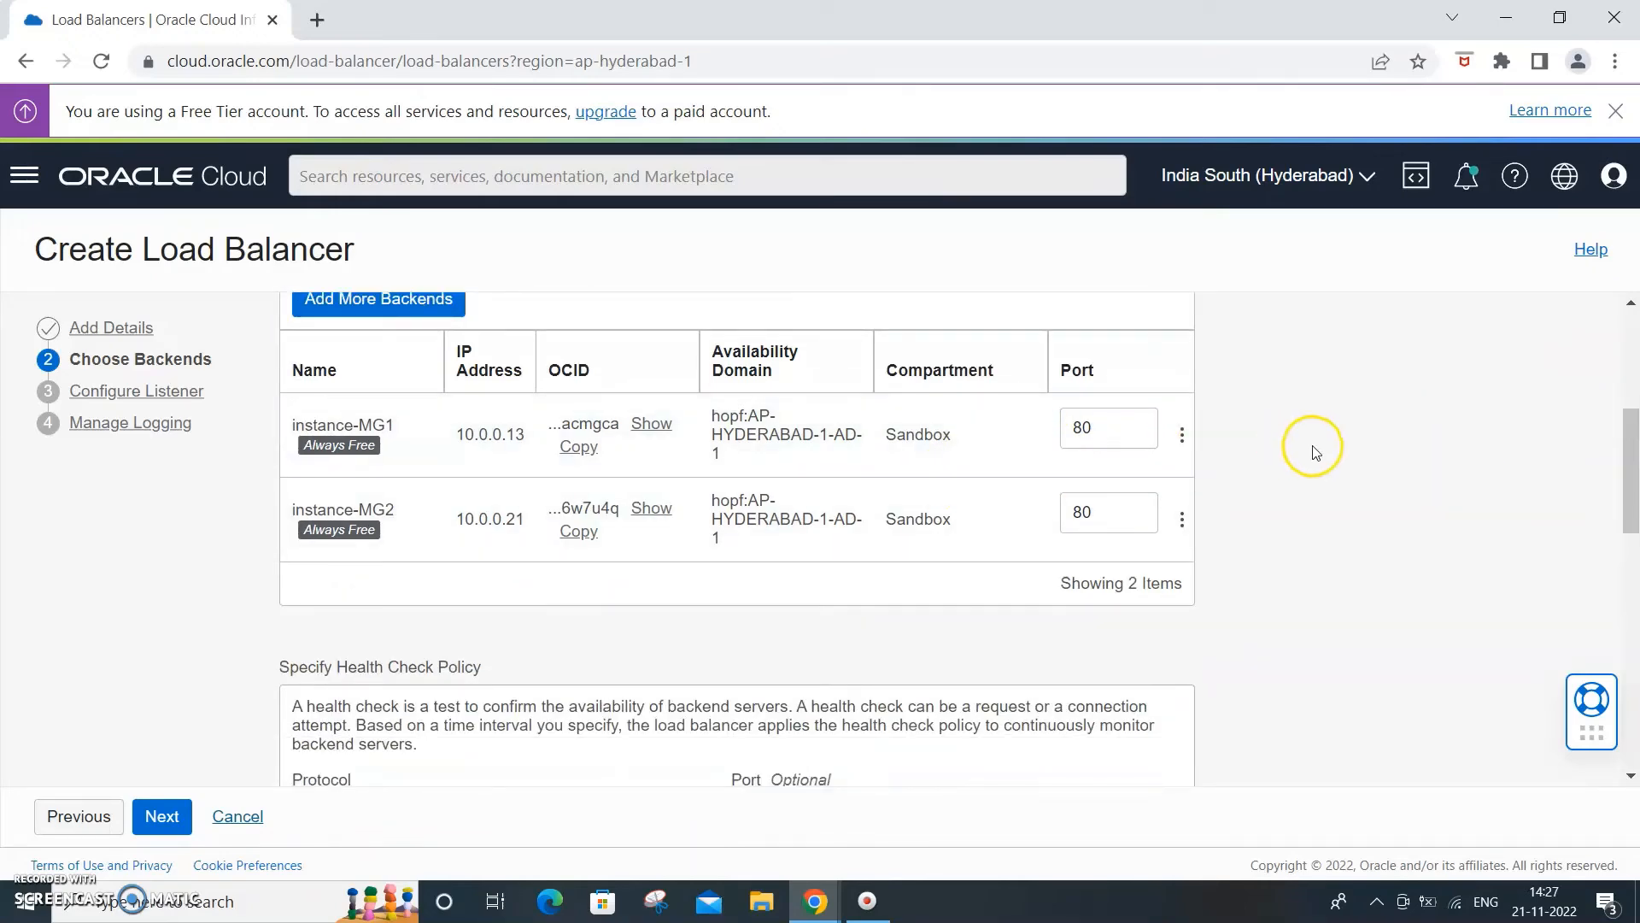
Show the backend set's advanced options and rename the backend set as LBWEBSET
scroll(1401, 462, "down", 1)
scroll(1401, 462, "down", 10)
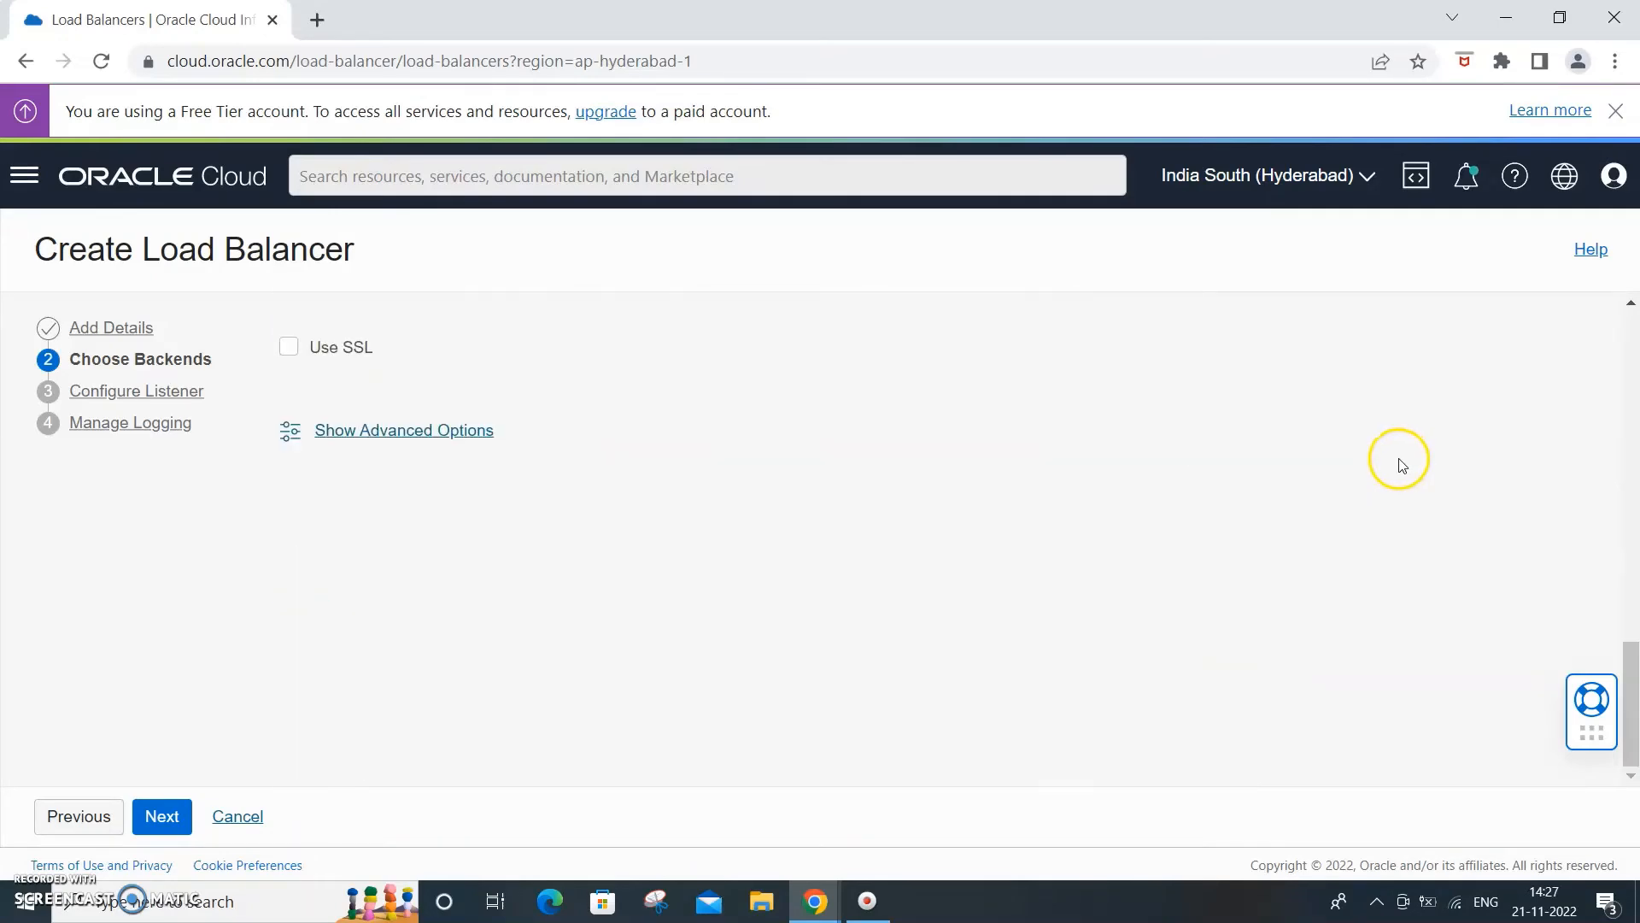
left_click(454, 430)
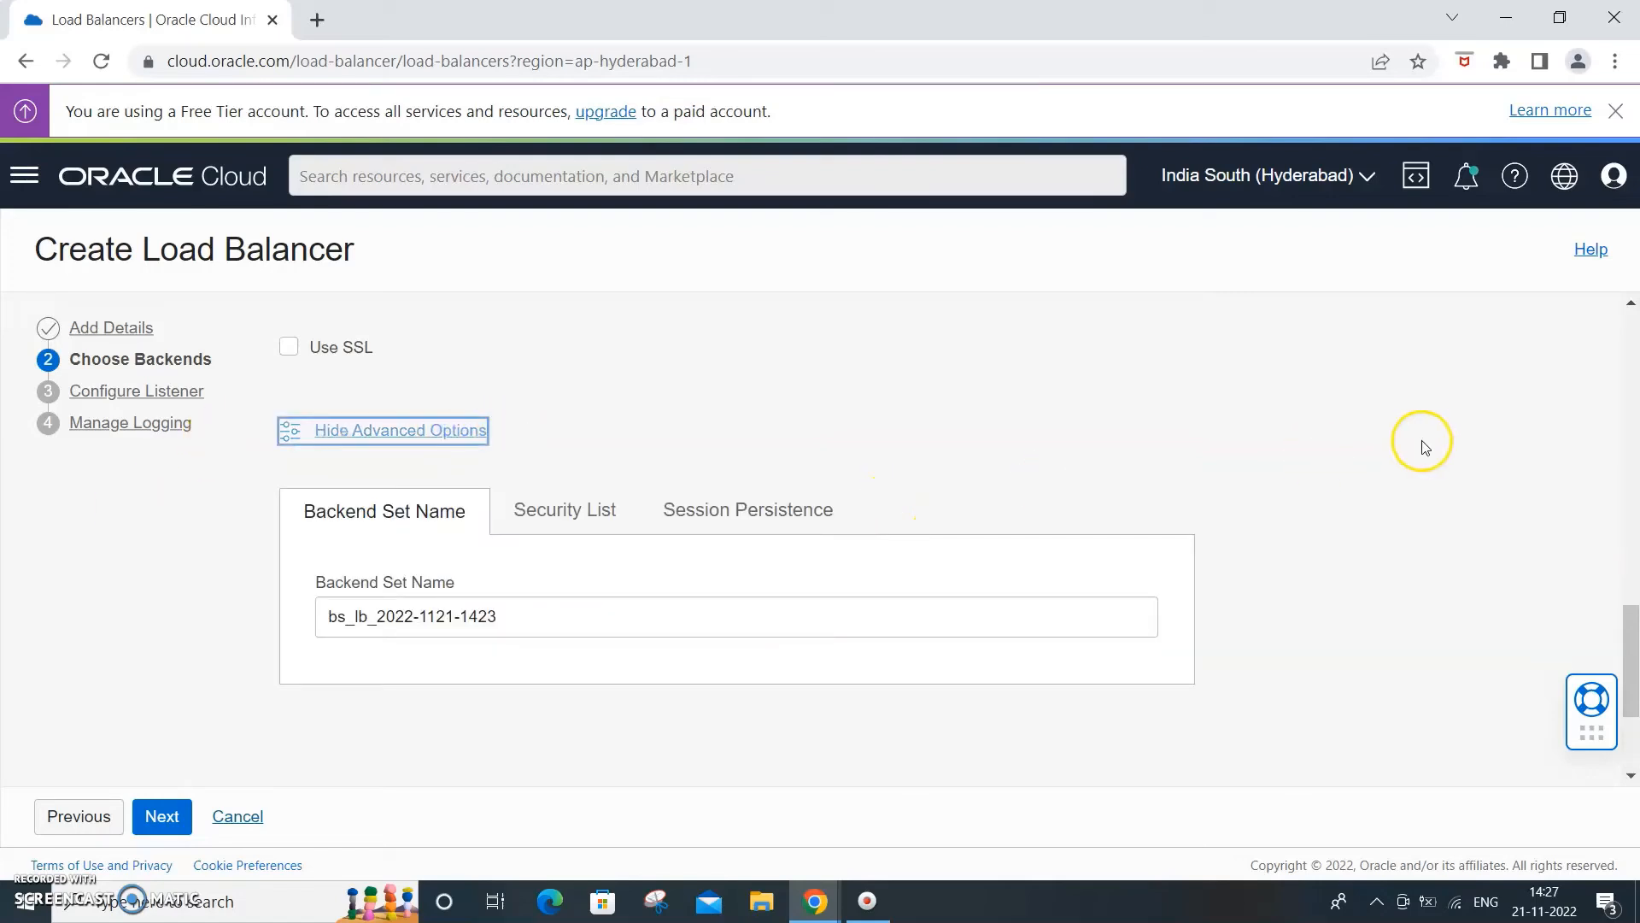
left_click(523, 616)
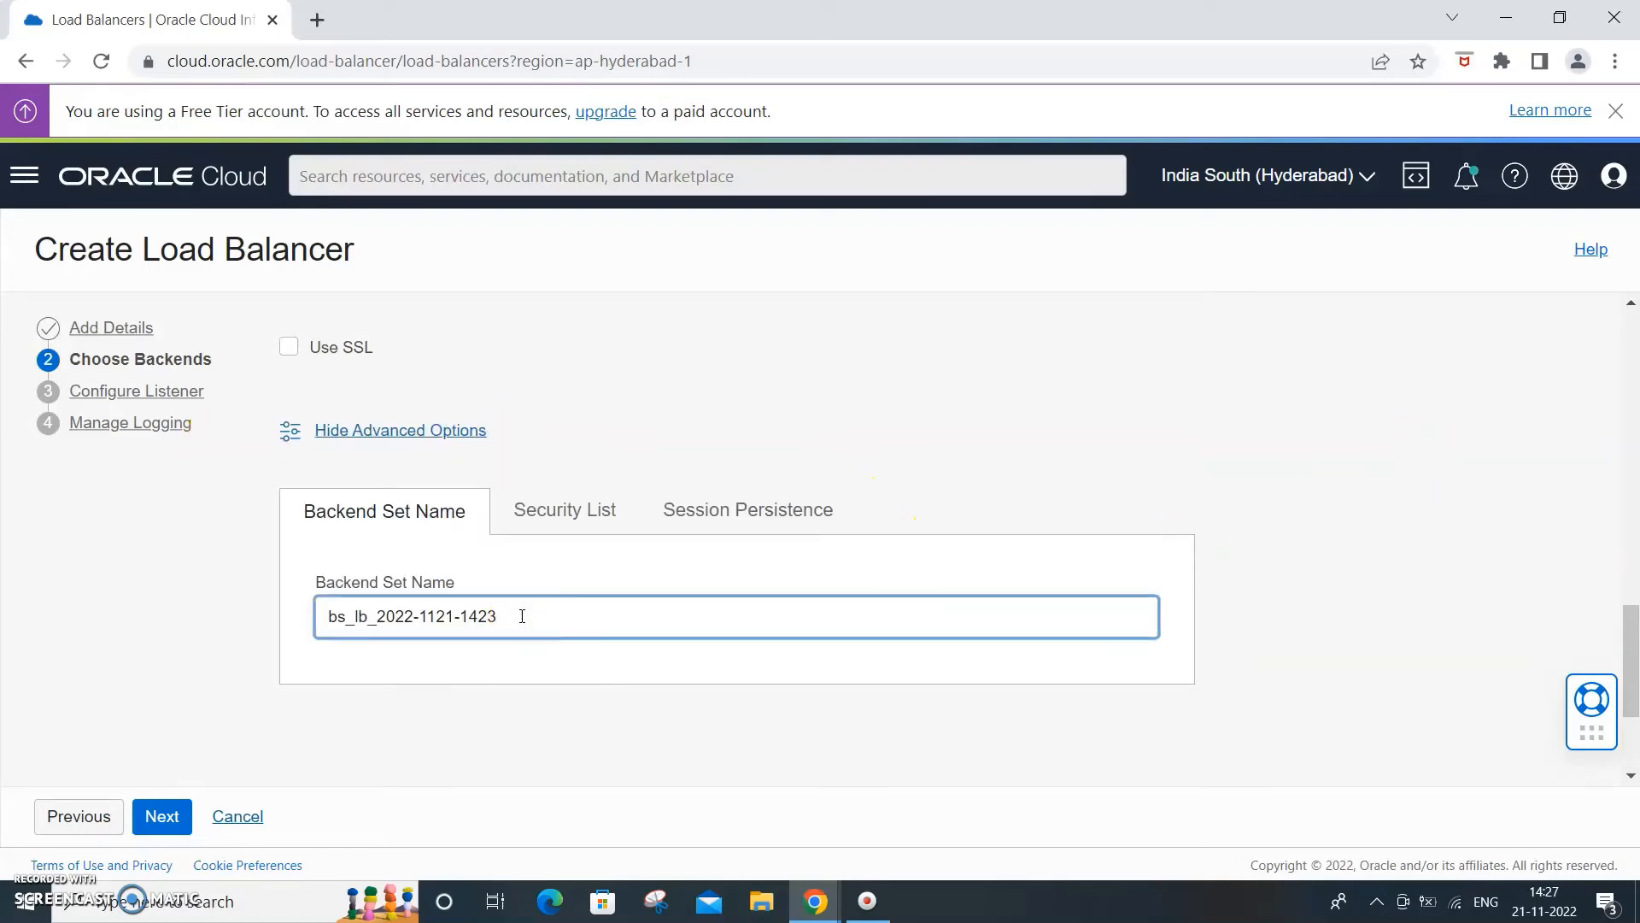
key("BackSpace")
key("BackSpace")
key("BackSpace")
key("BackSpace")
key("BackSpace")
key("BackSpace")
key("BackSpace")
key("BackSpace")
key("BackSpace")
key("BackSpace")
key("BackSpace")
key("BackSpace")
key("BackSpace")
key("BackSpace")
key("BackSpace")
key("BackSpace")
key("BackSpace")
key("BackSpace")
key("BackSpace")
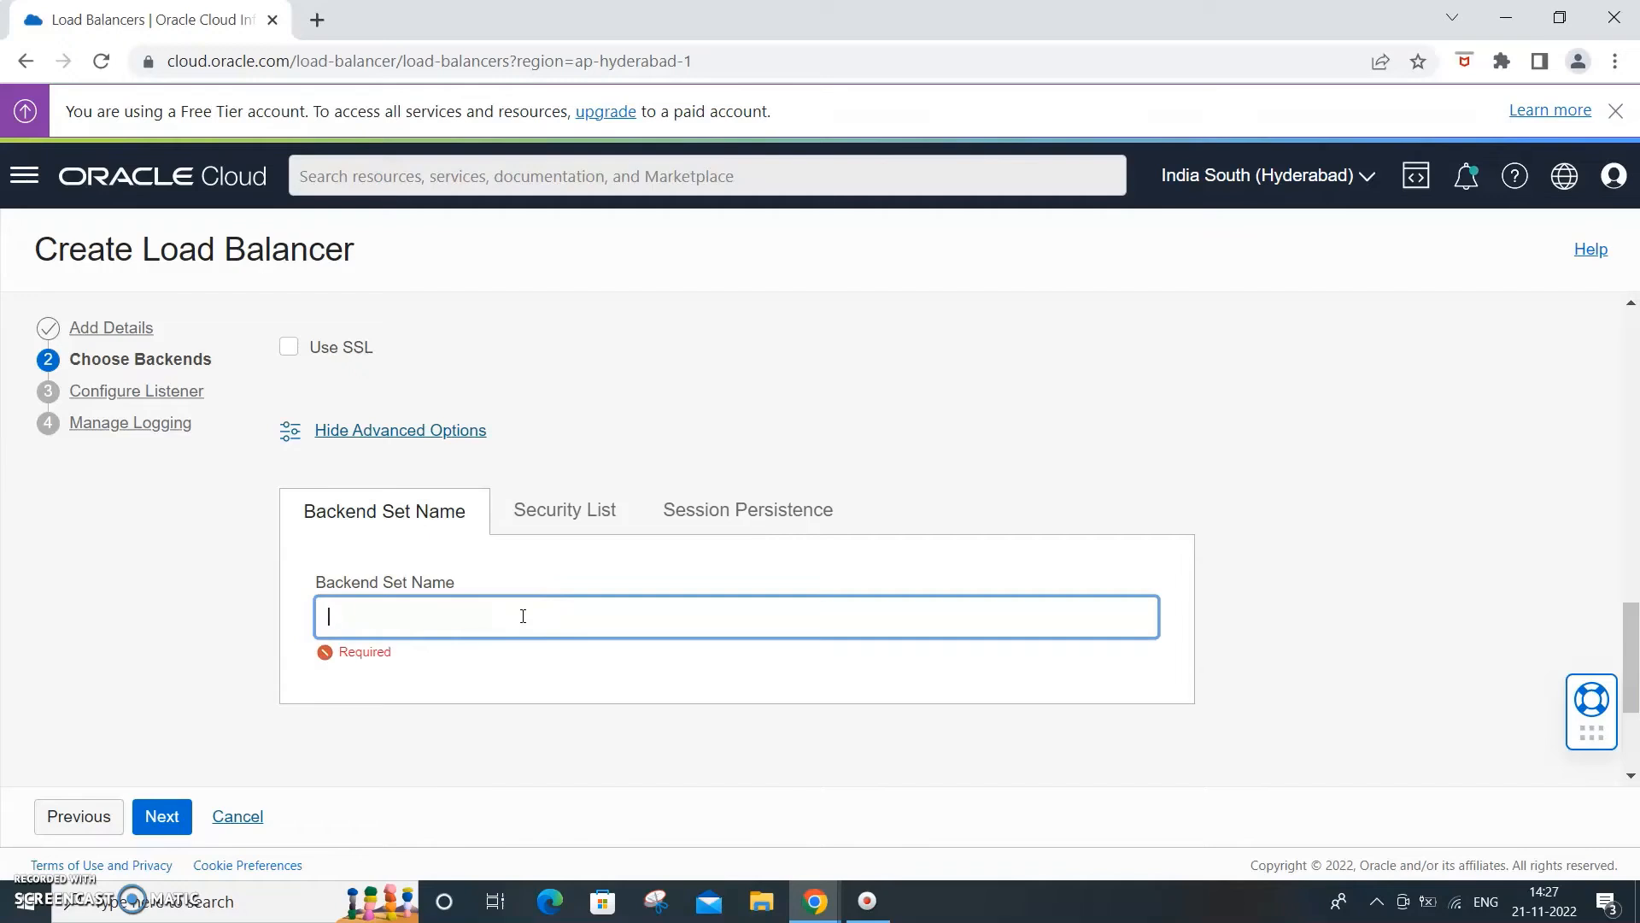
type("LBWEBSE")
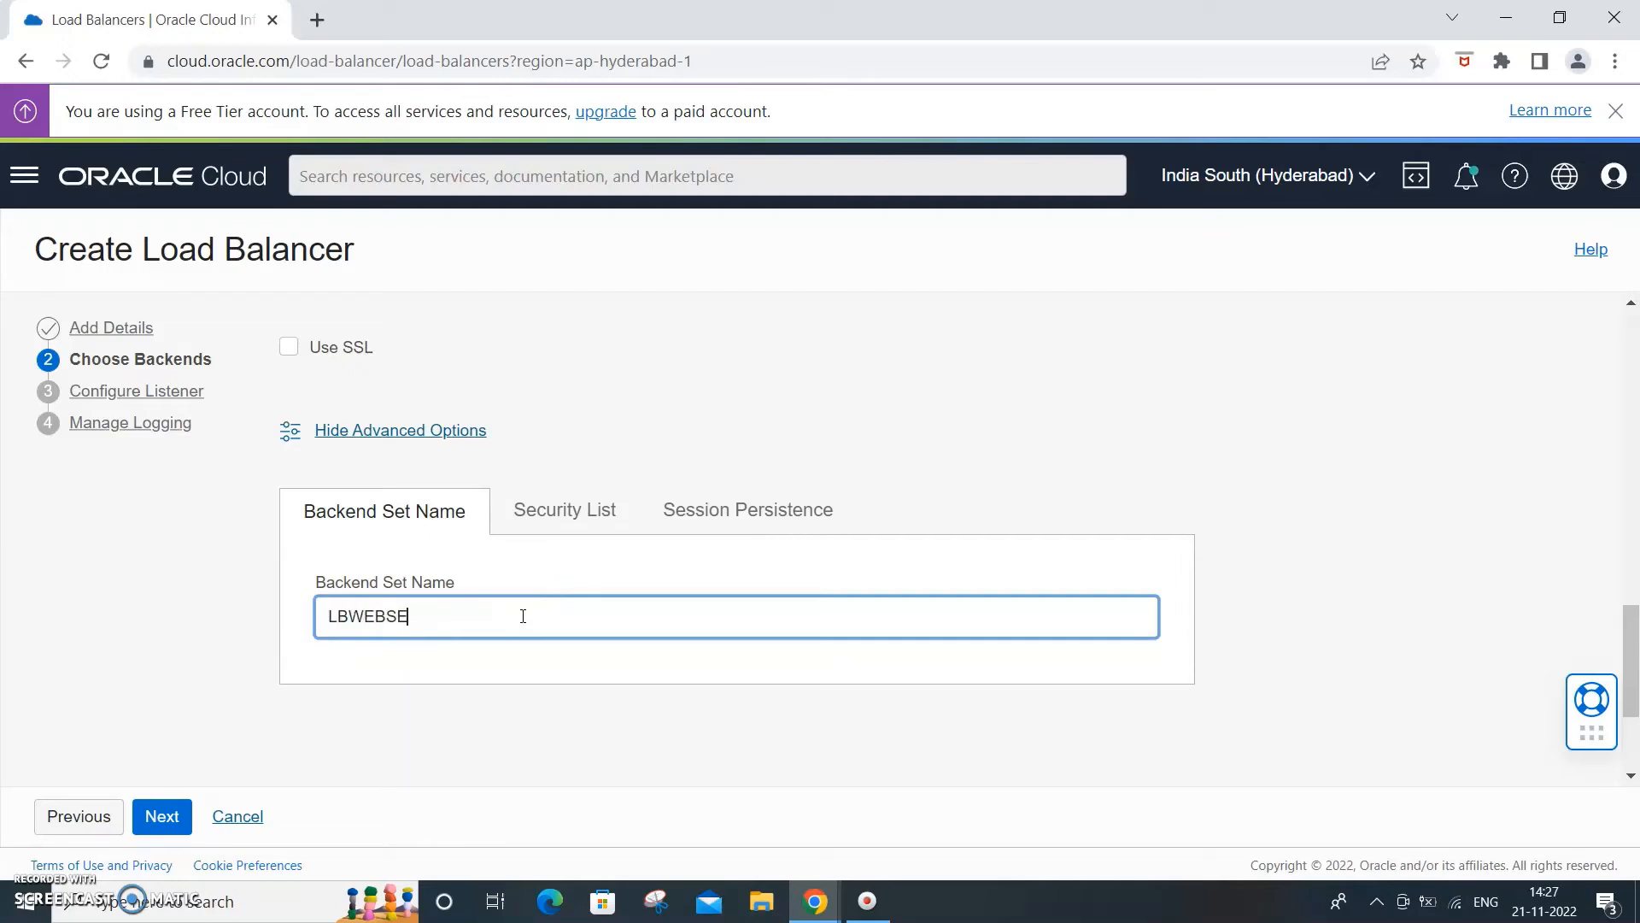
Examine the backend set's security list rules for egress and ingress traffic, and its session persistence options
left_click(593, 514)
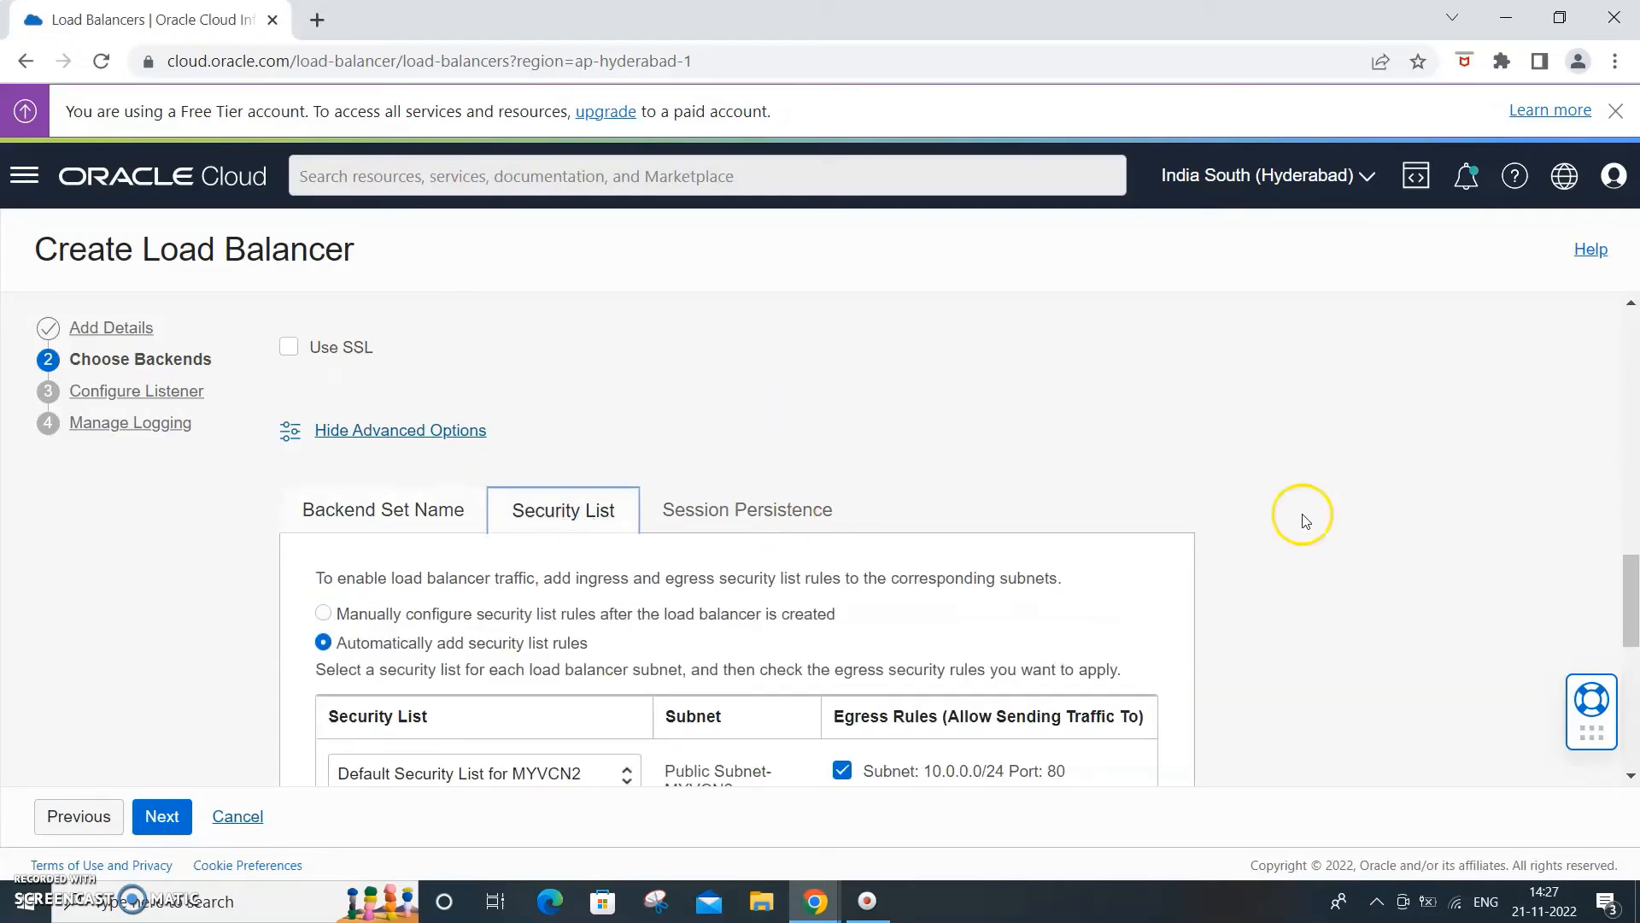
scroll(1337, 435, "down", 4)
scroll(1332, 435, "up", 6)
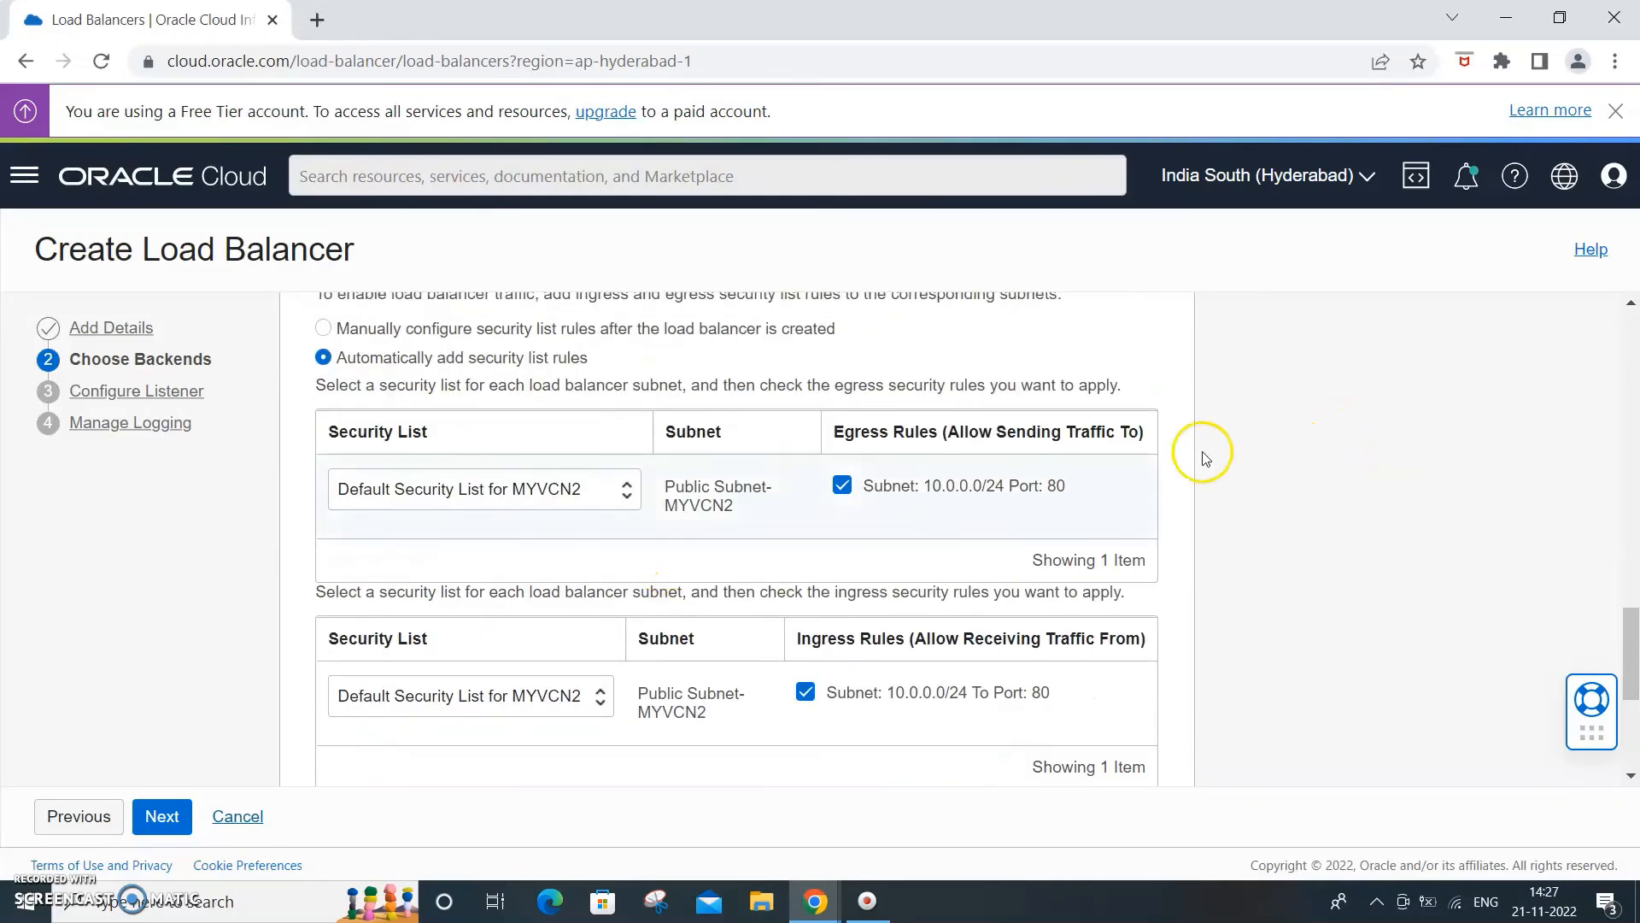
left_click(726, 579)
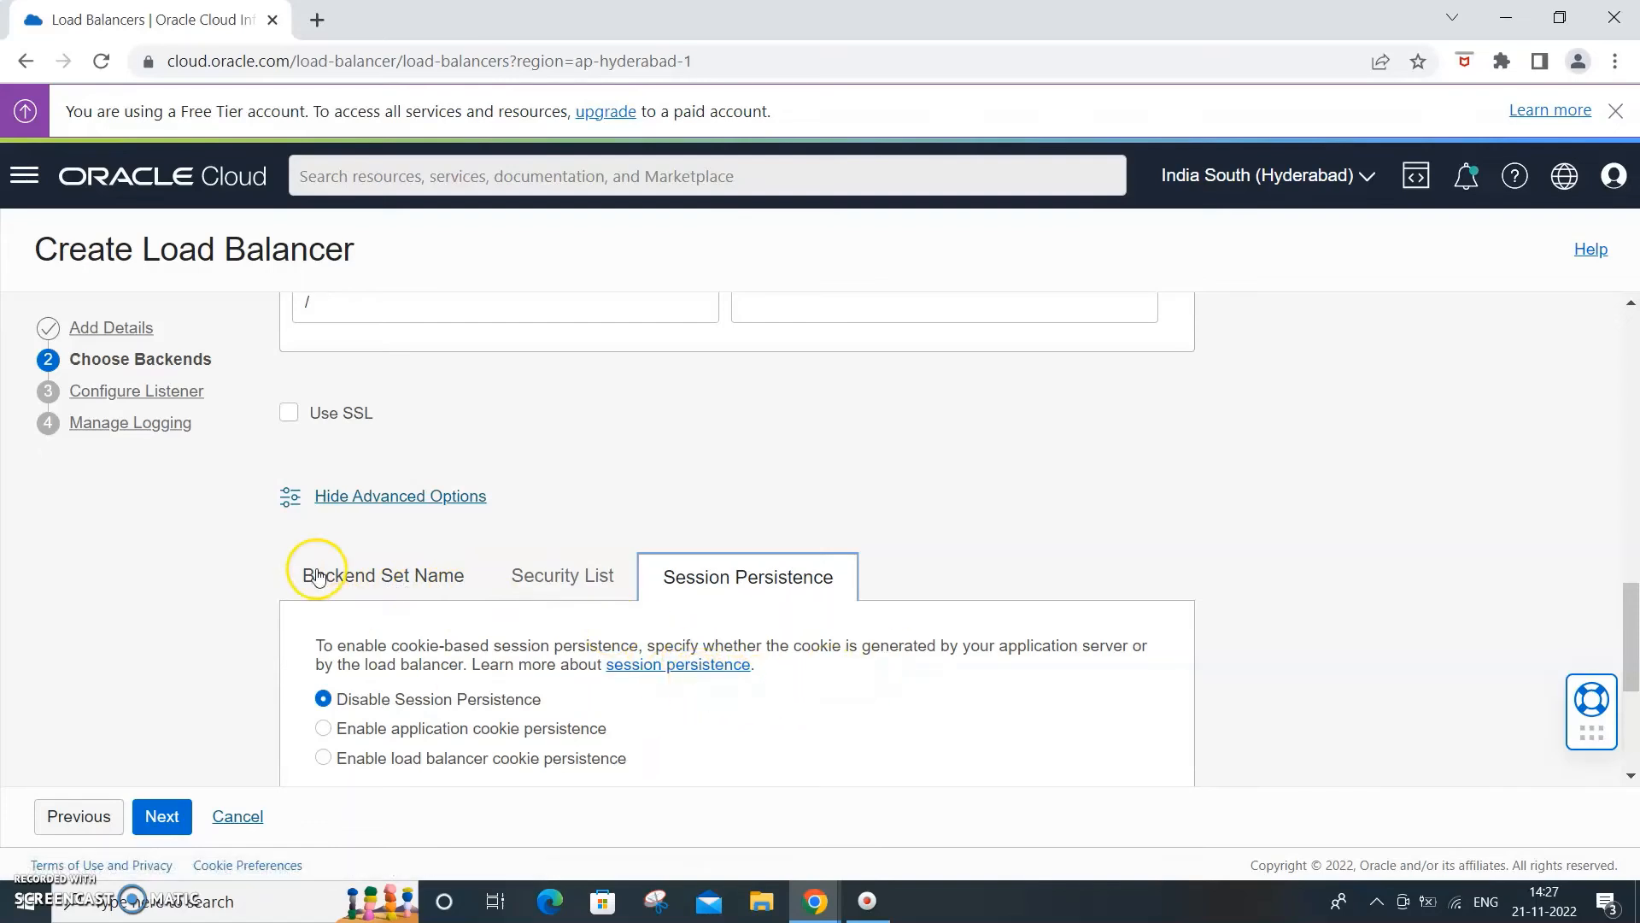
left_click(357, 576)
Recheck the load balancing policy, backend servers, health check policy and backend set name, and continue to configuring the listener
scroll(1386, 483, "up", 20)
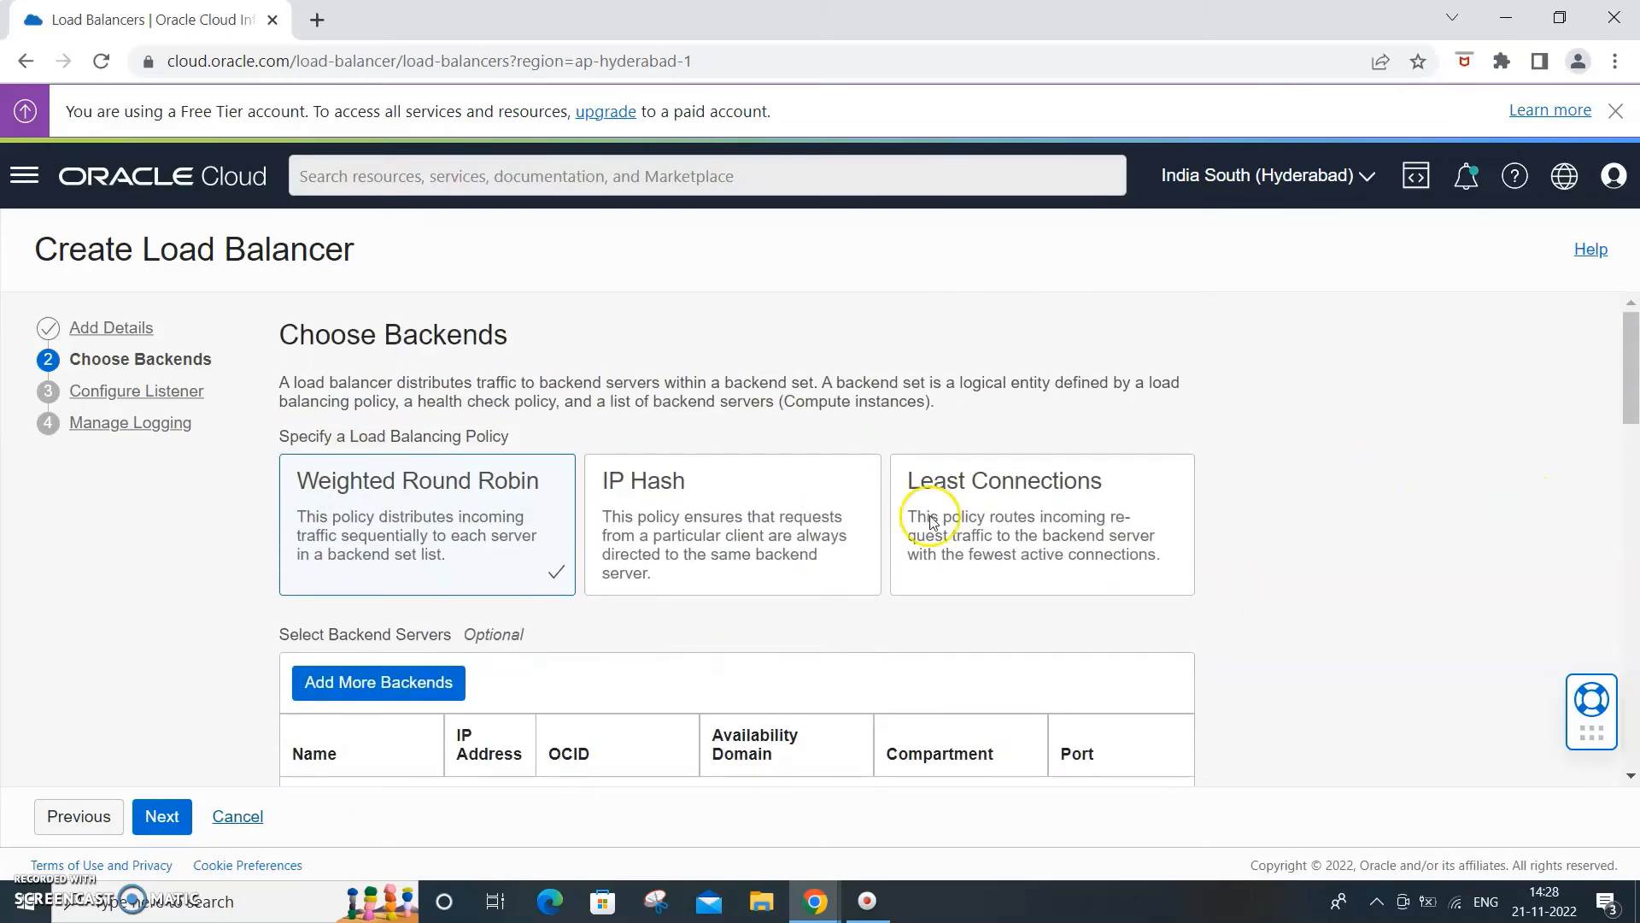
scroll(1443, 470, "down", 1)
scroll(1446, 461, "down", 3)
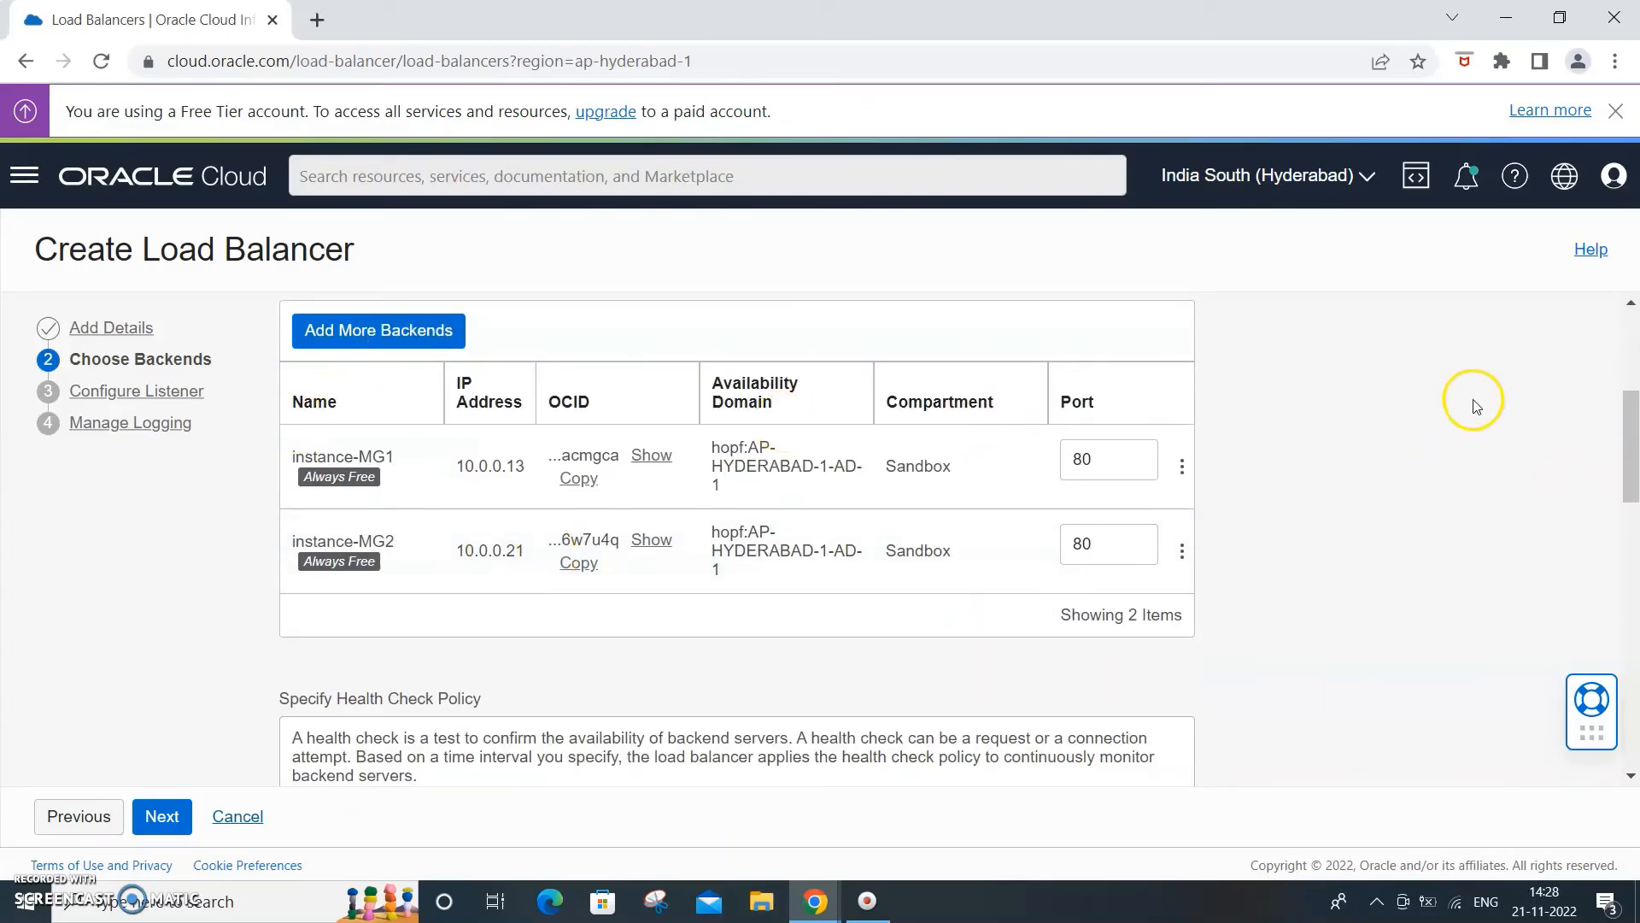
scroll(1468, 399, "down", 1)
scroll(264, 487, "up", 2)
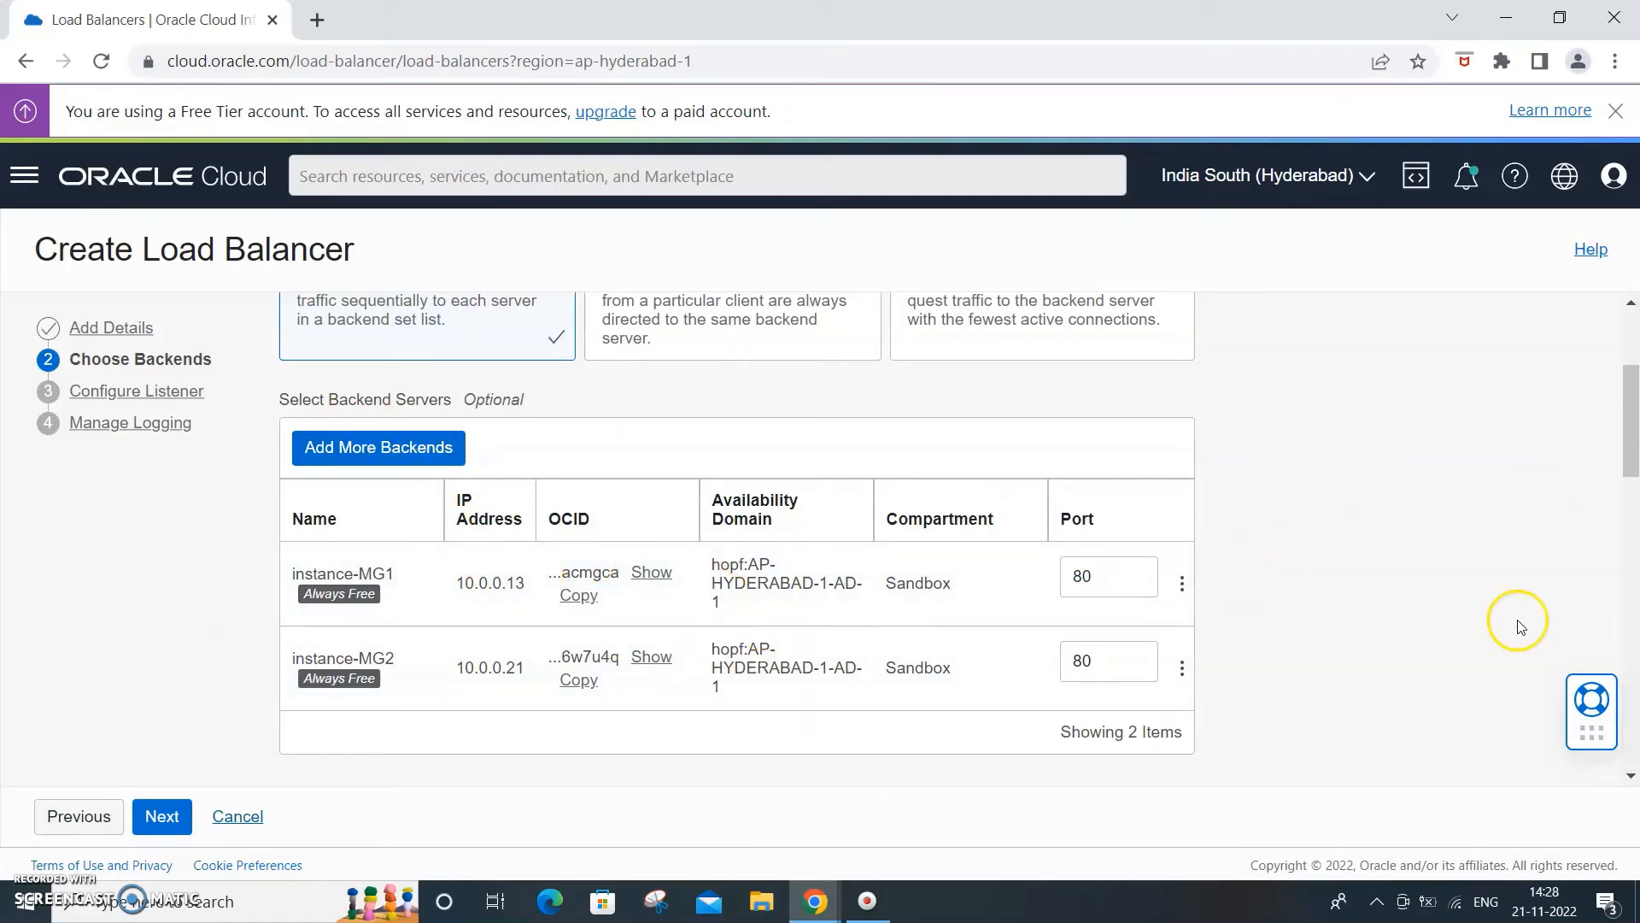
scroll(1327, 598, "down", 1)
scroll(1326, 598, "down", 3)
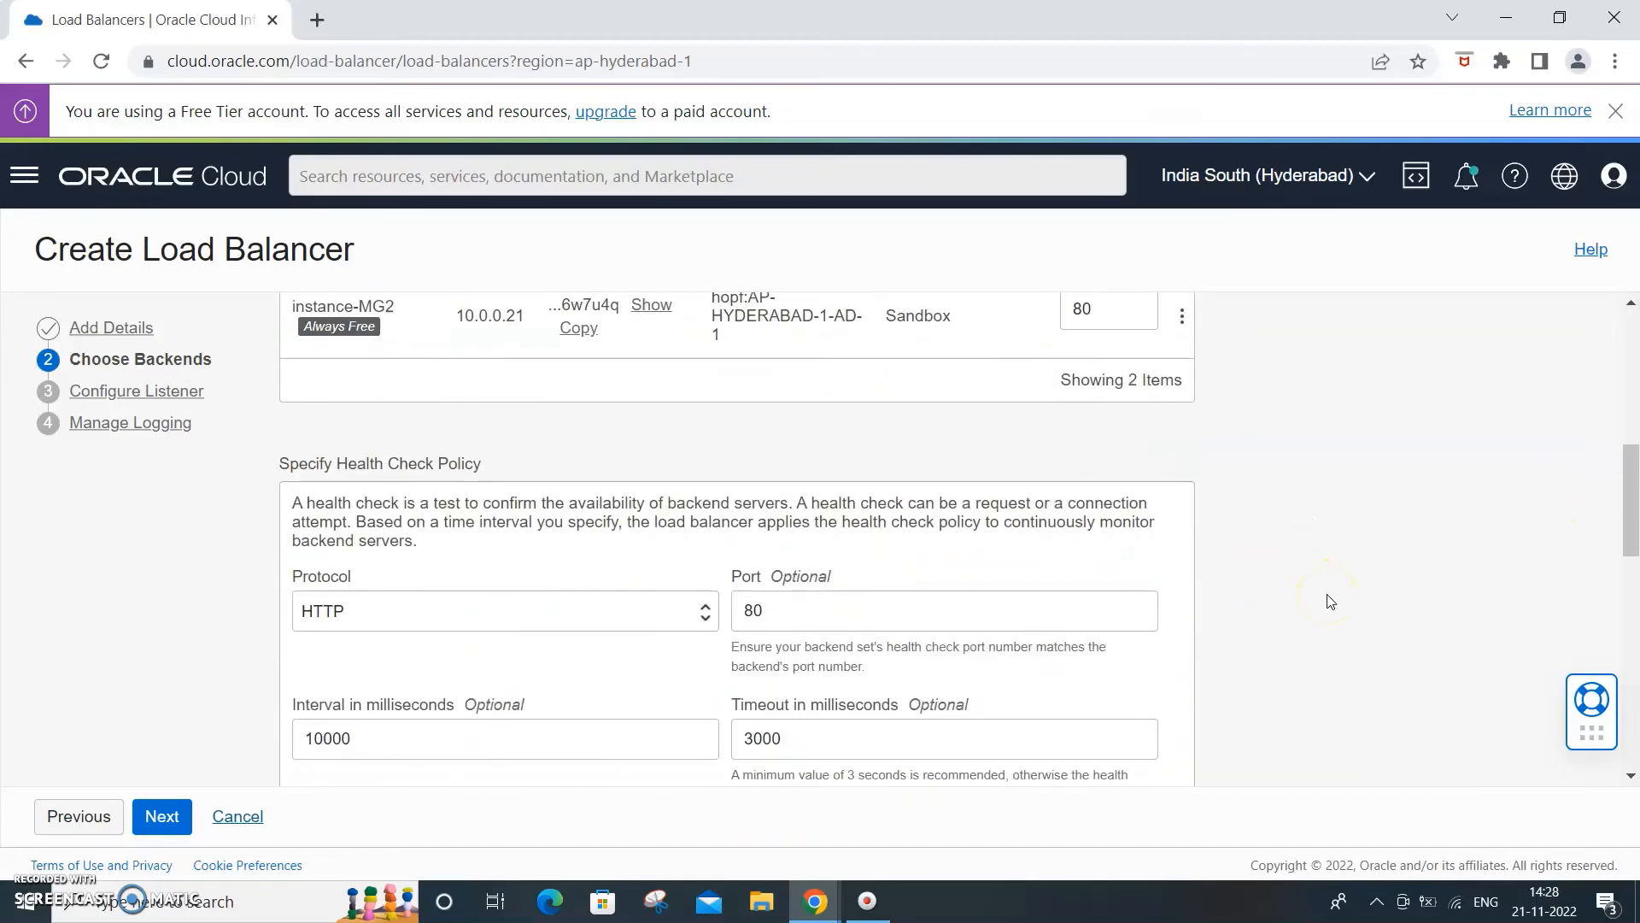
scroll(1340, 589, "down", 4)
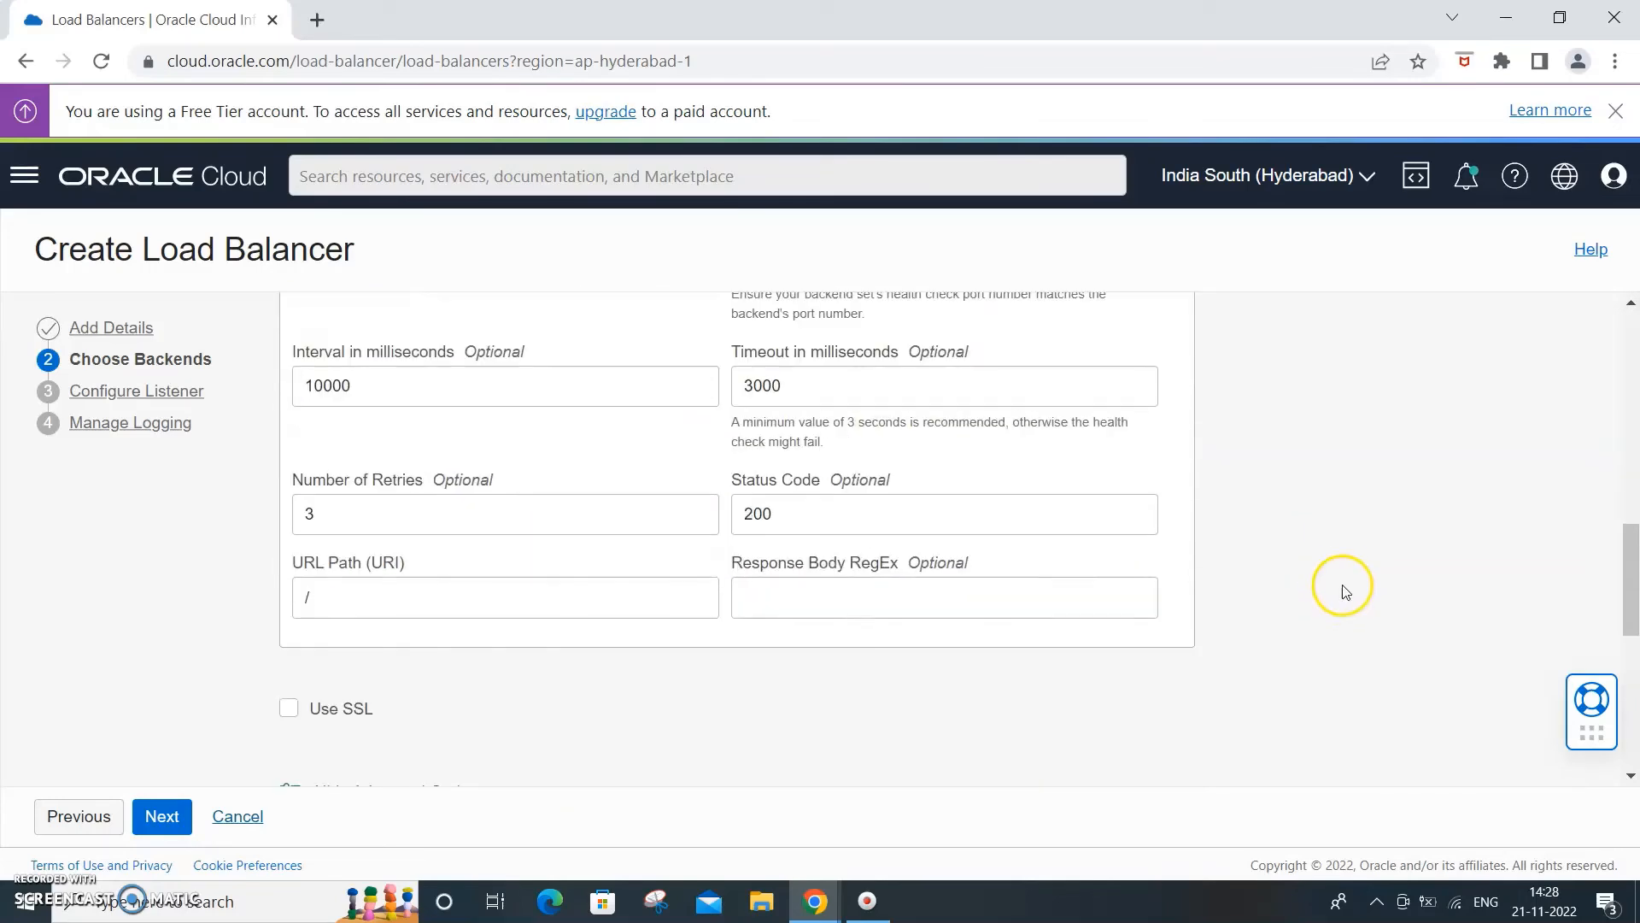
scroll(1339, 580, "down", 3)
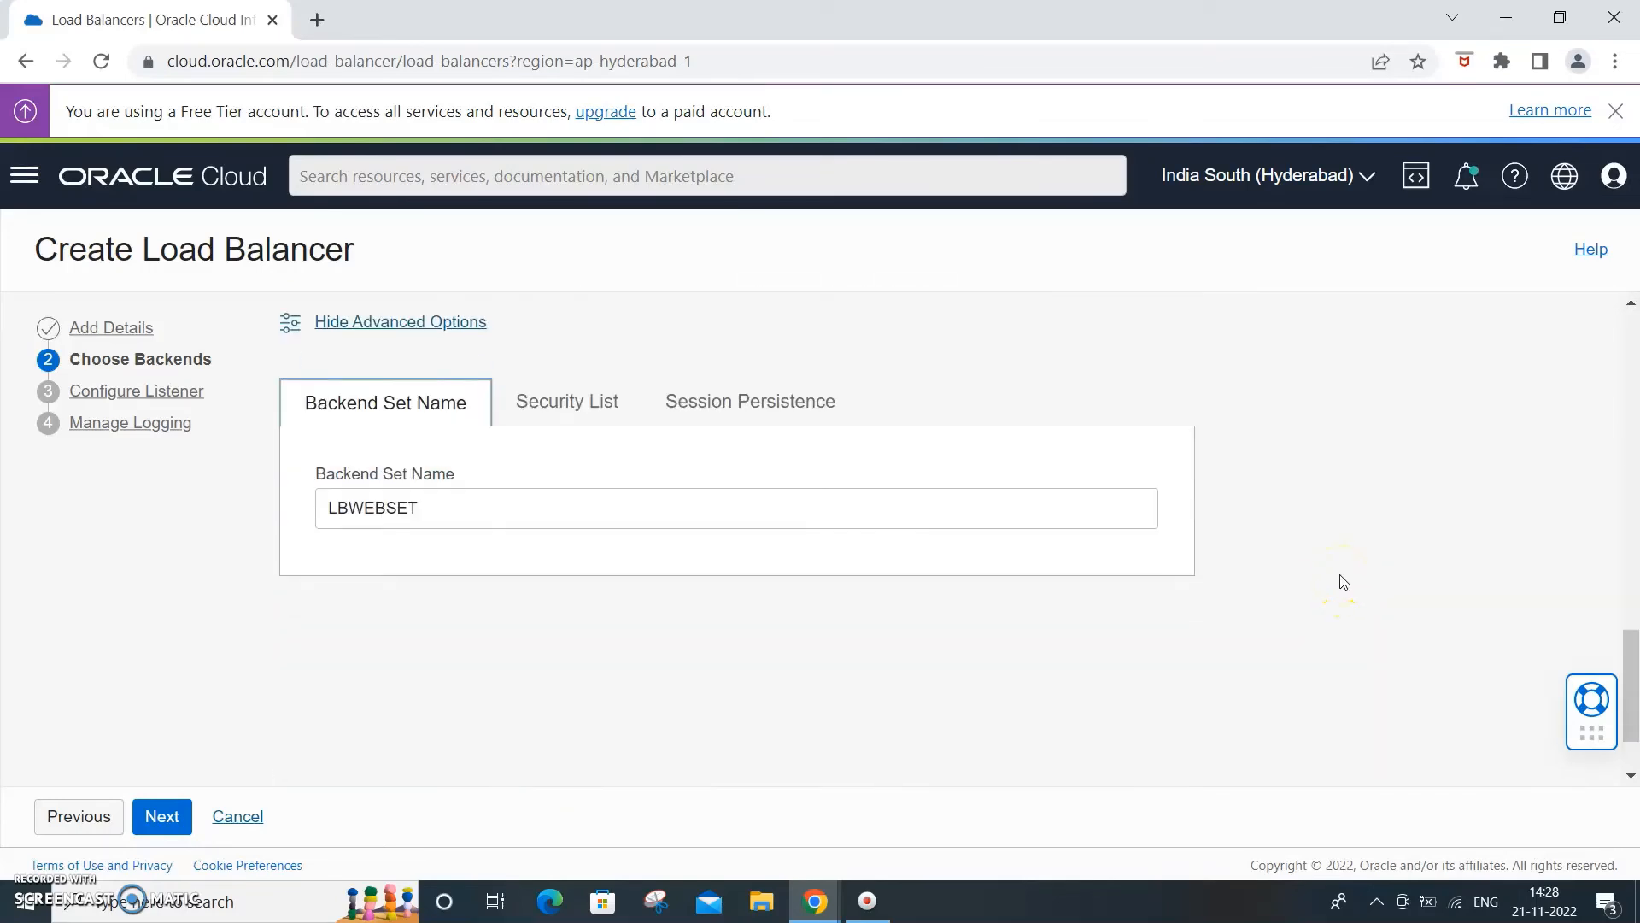
left_click(166, 808)
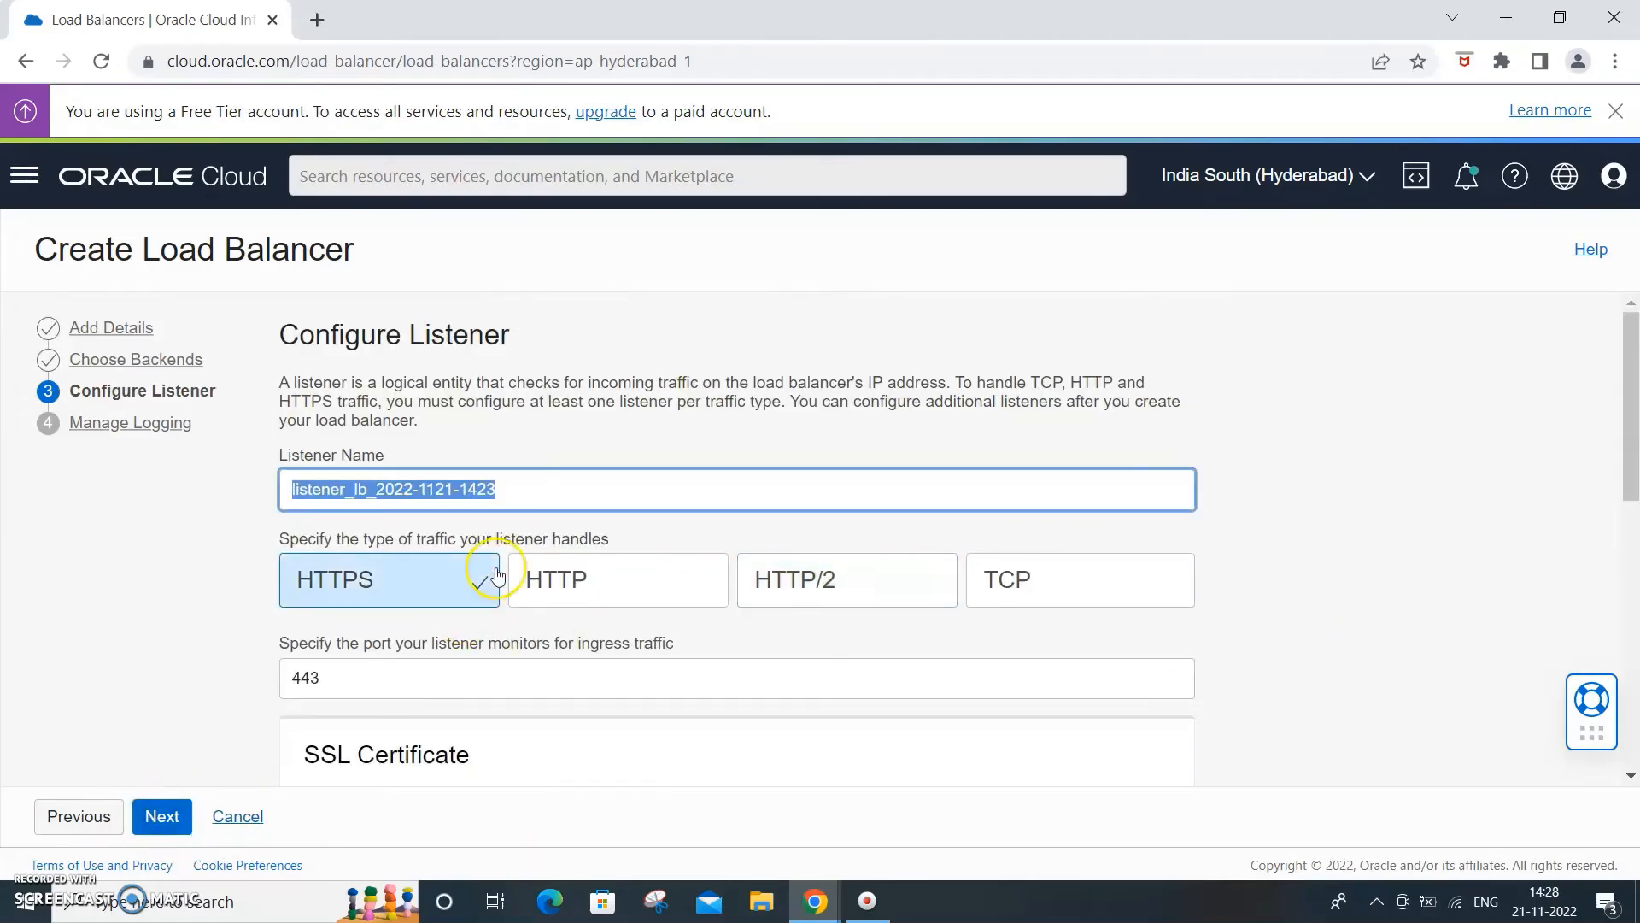
Rename the listener as LBListener
left_click(519, 489)
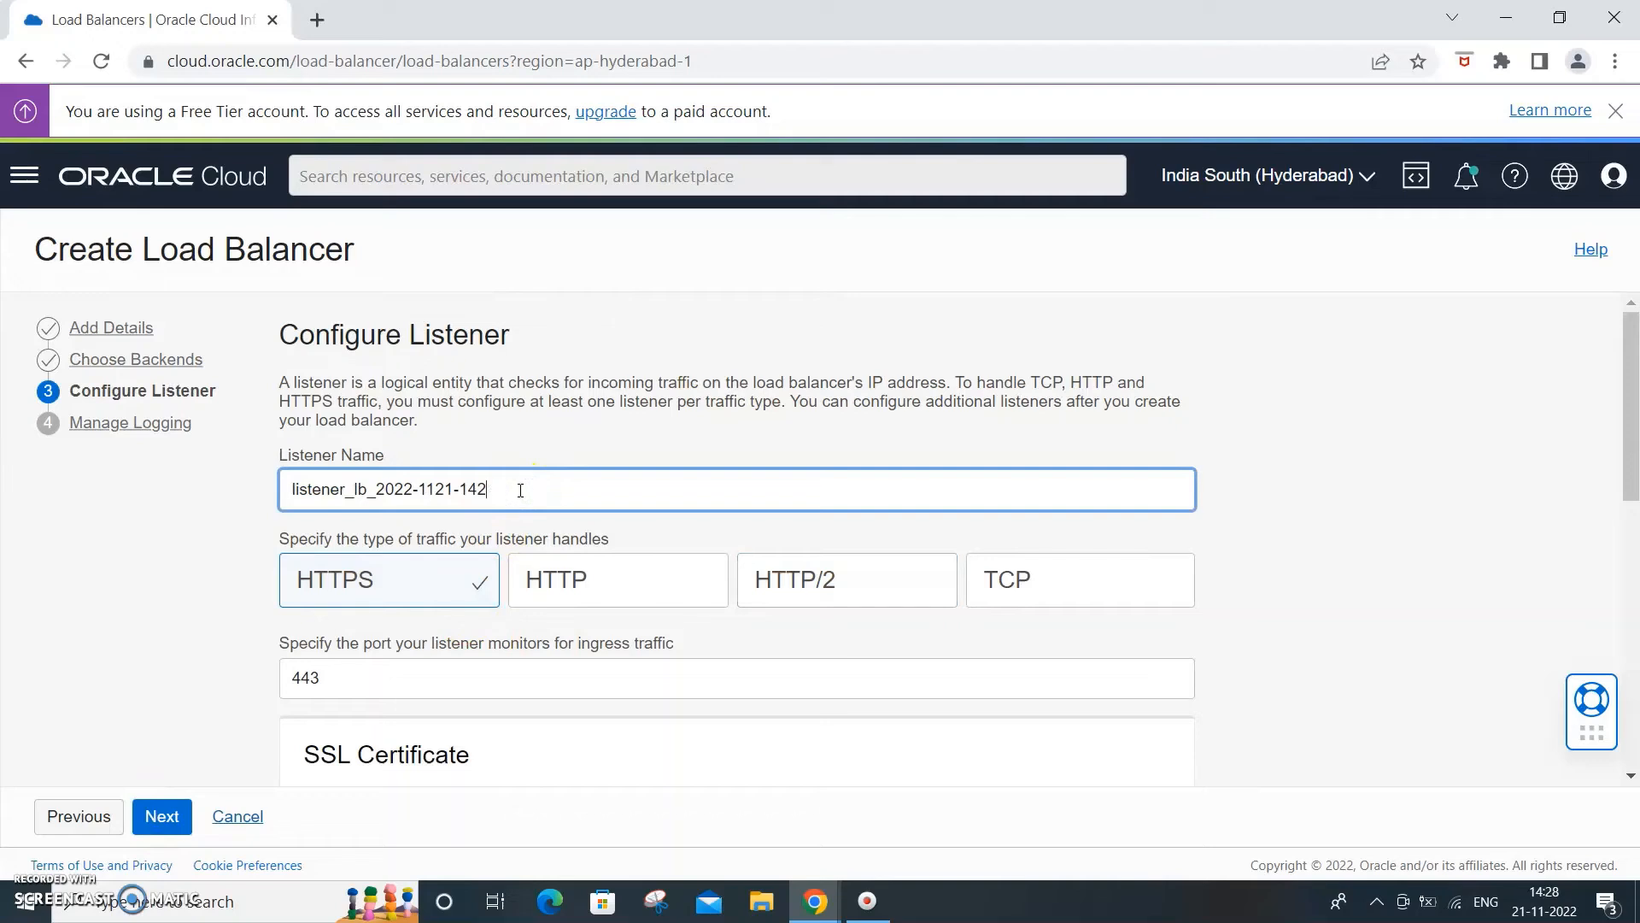
key("BackSpace")
key("BackSpace")
key("BackSpace")
key("BackSpace")
key("BackSpace")
key("BackSpace")
key("BackSpace")
key("BackSpace")
key("BackSpace")
key("BackSpace")
key("BackSpace")
key("BackSpace")
key("BackSpace")
key("BackSpace")
key("BackSpace")
key("BackSpace")
key("BackSpace")
key("BackSpace")
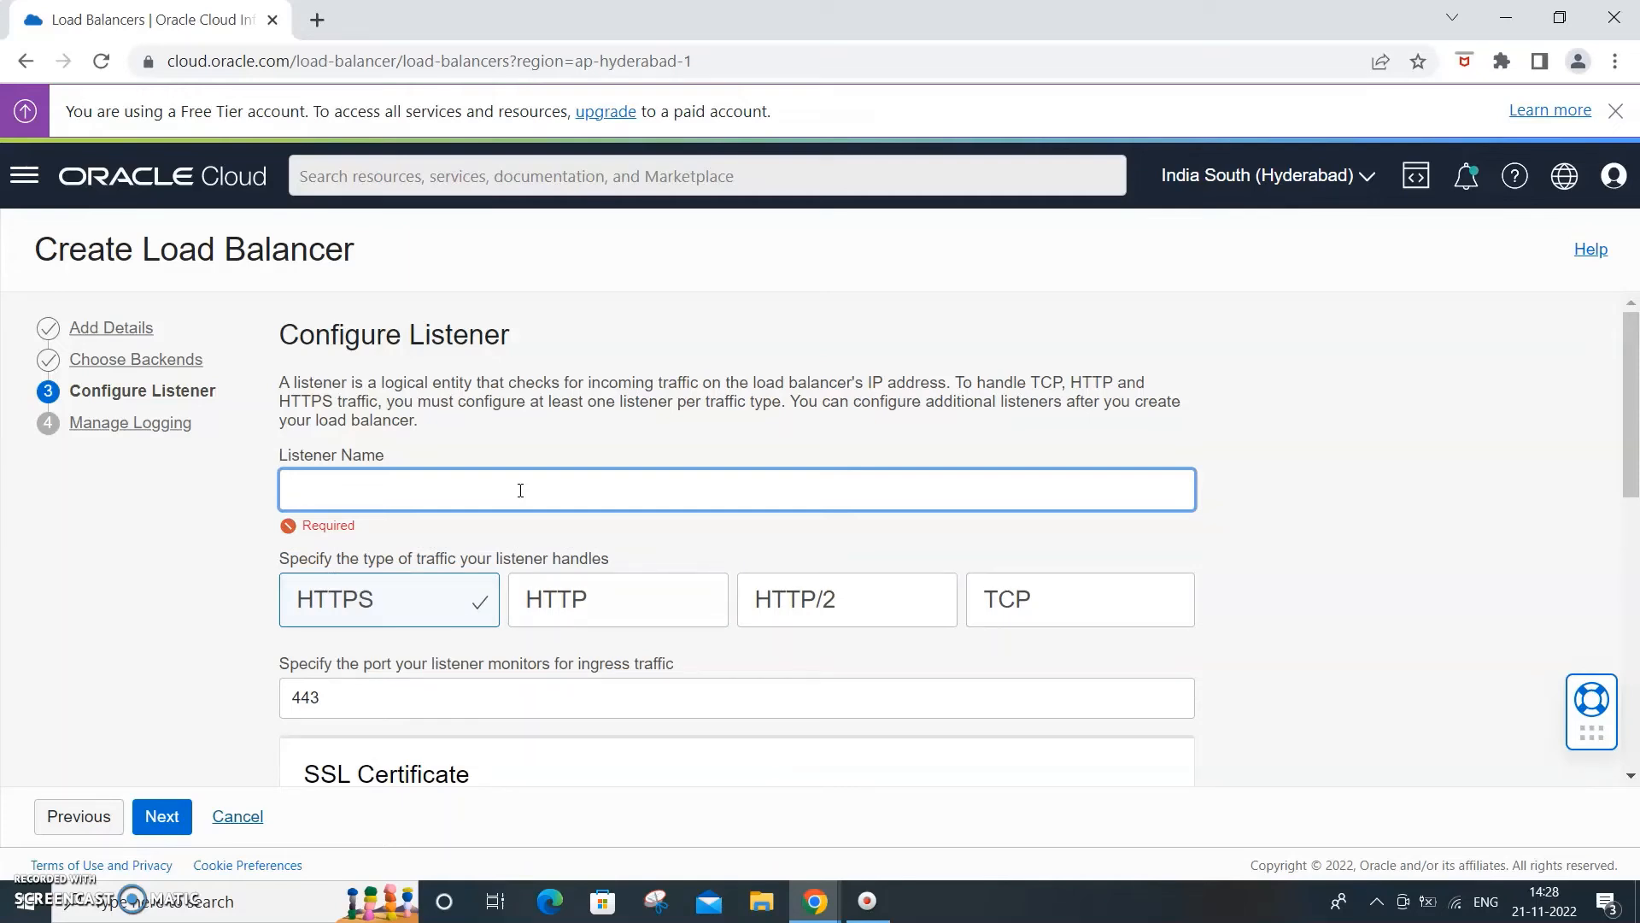
type("LBListener")
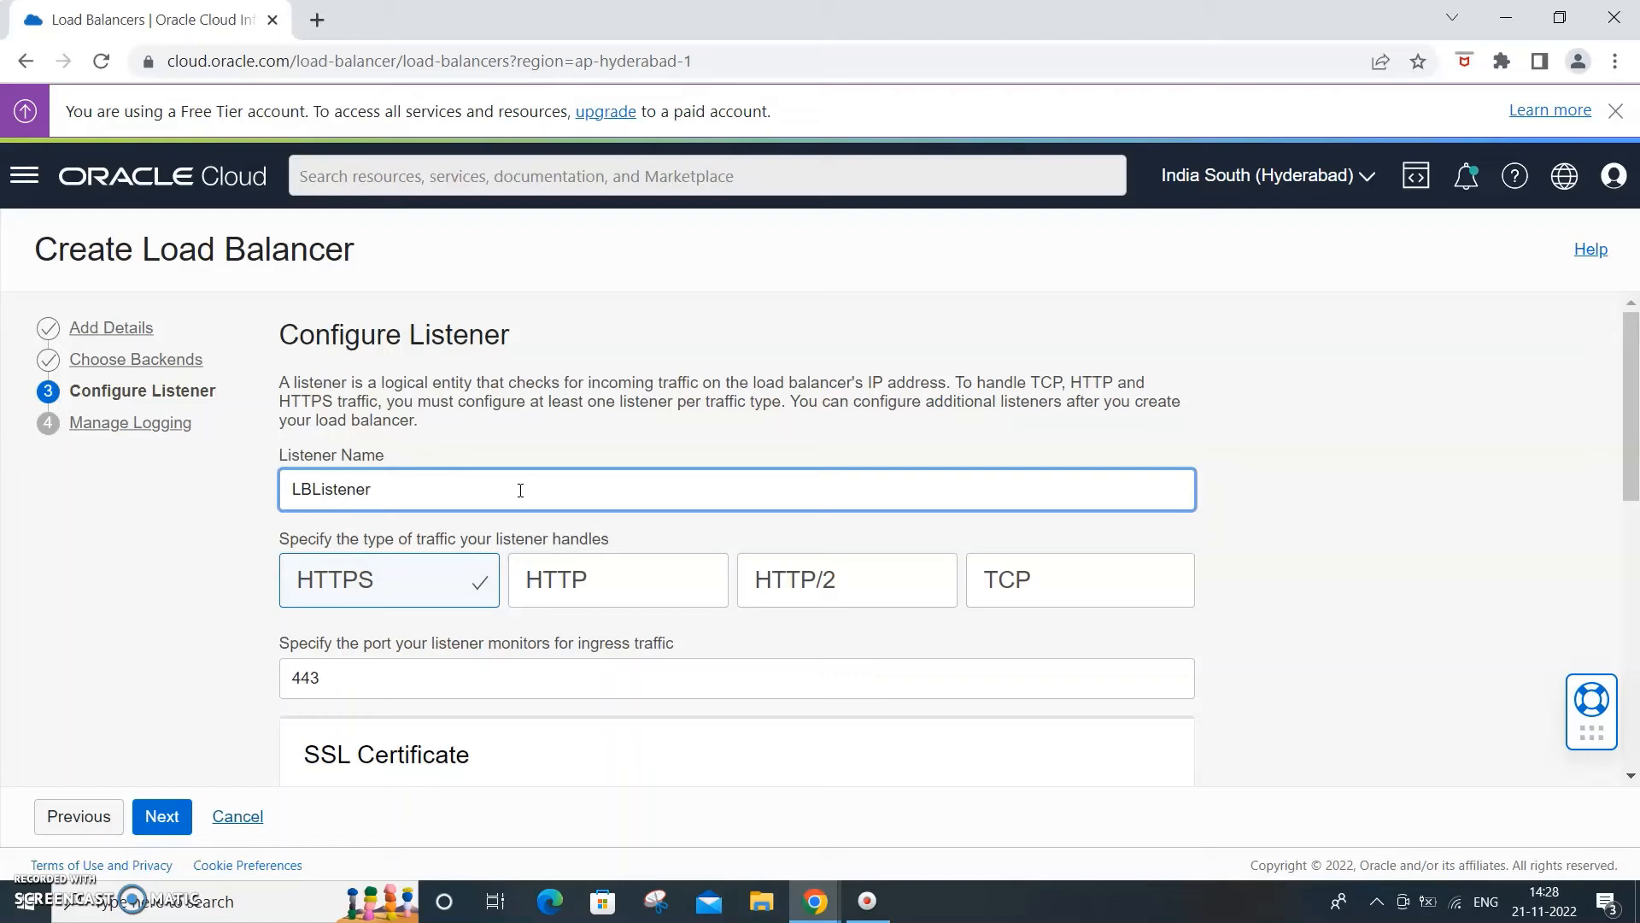
Compare the HTTPS and HTTP listener traffic types, examining the HTTPS port and SSL certificate settings
scroll(1409, 536, "down", 3)
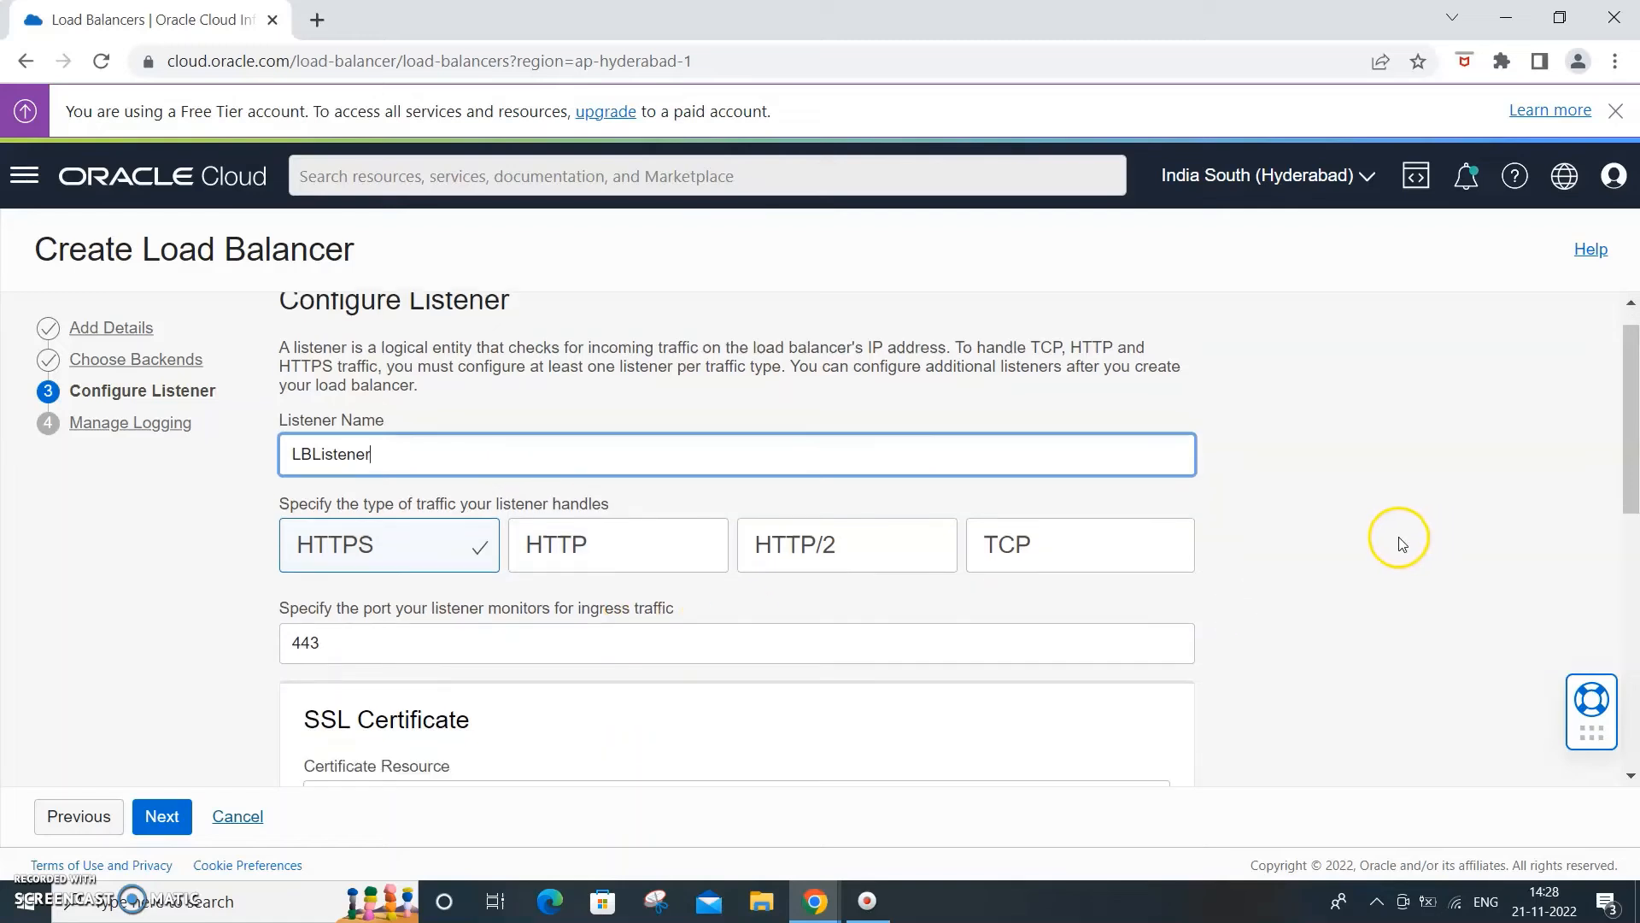
scroll(714, 440, "up", 3)
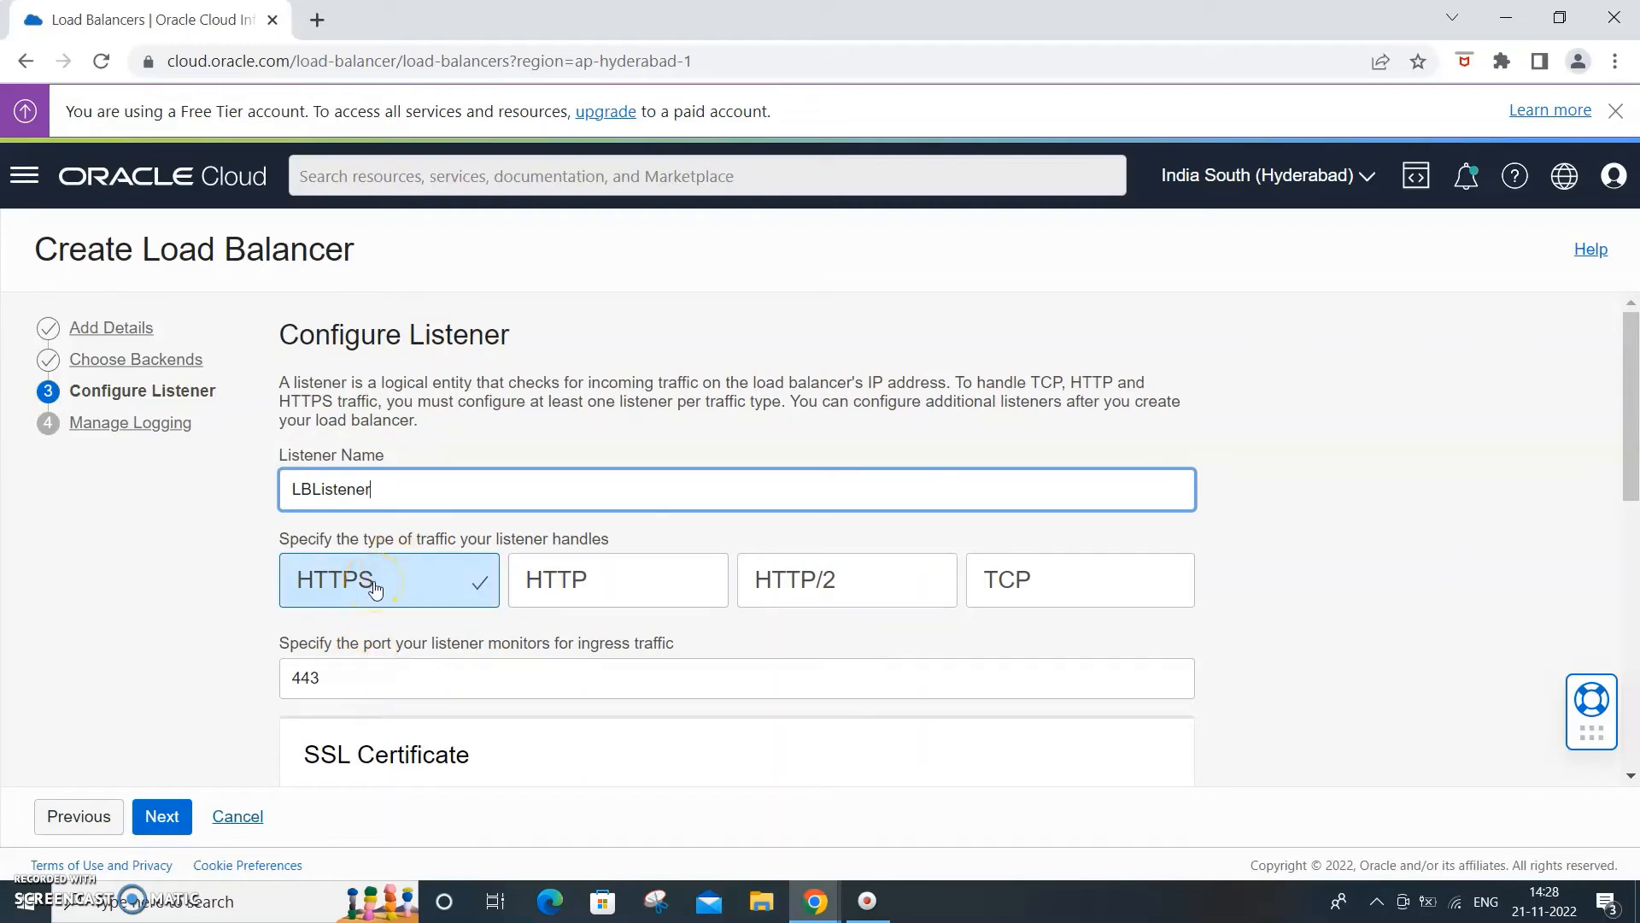
scroll(1444, 468, "down", 2)
scroll(1439, 469, "up", 1)
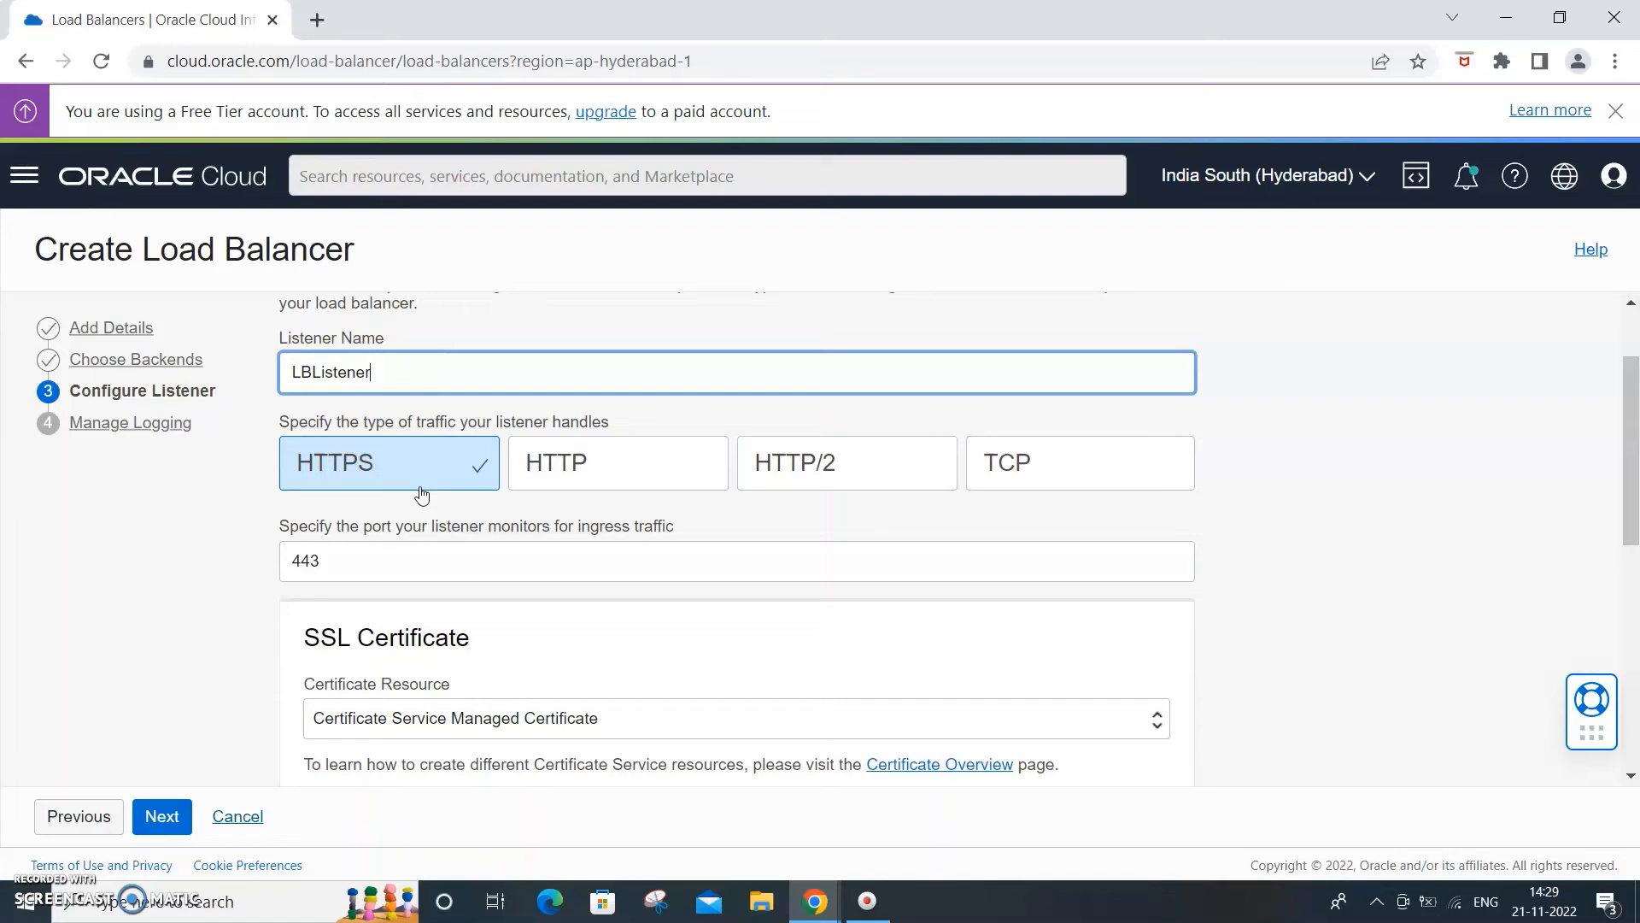
left_click(551, 474)
left_click(406, 462)
scroll(1015, 561, "down", 1)
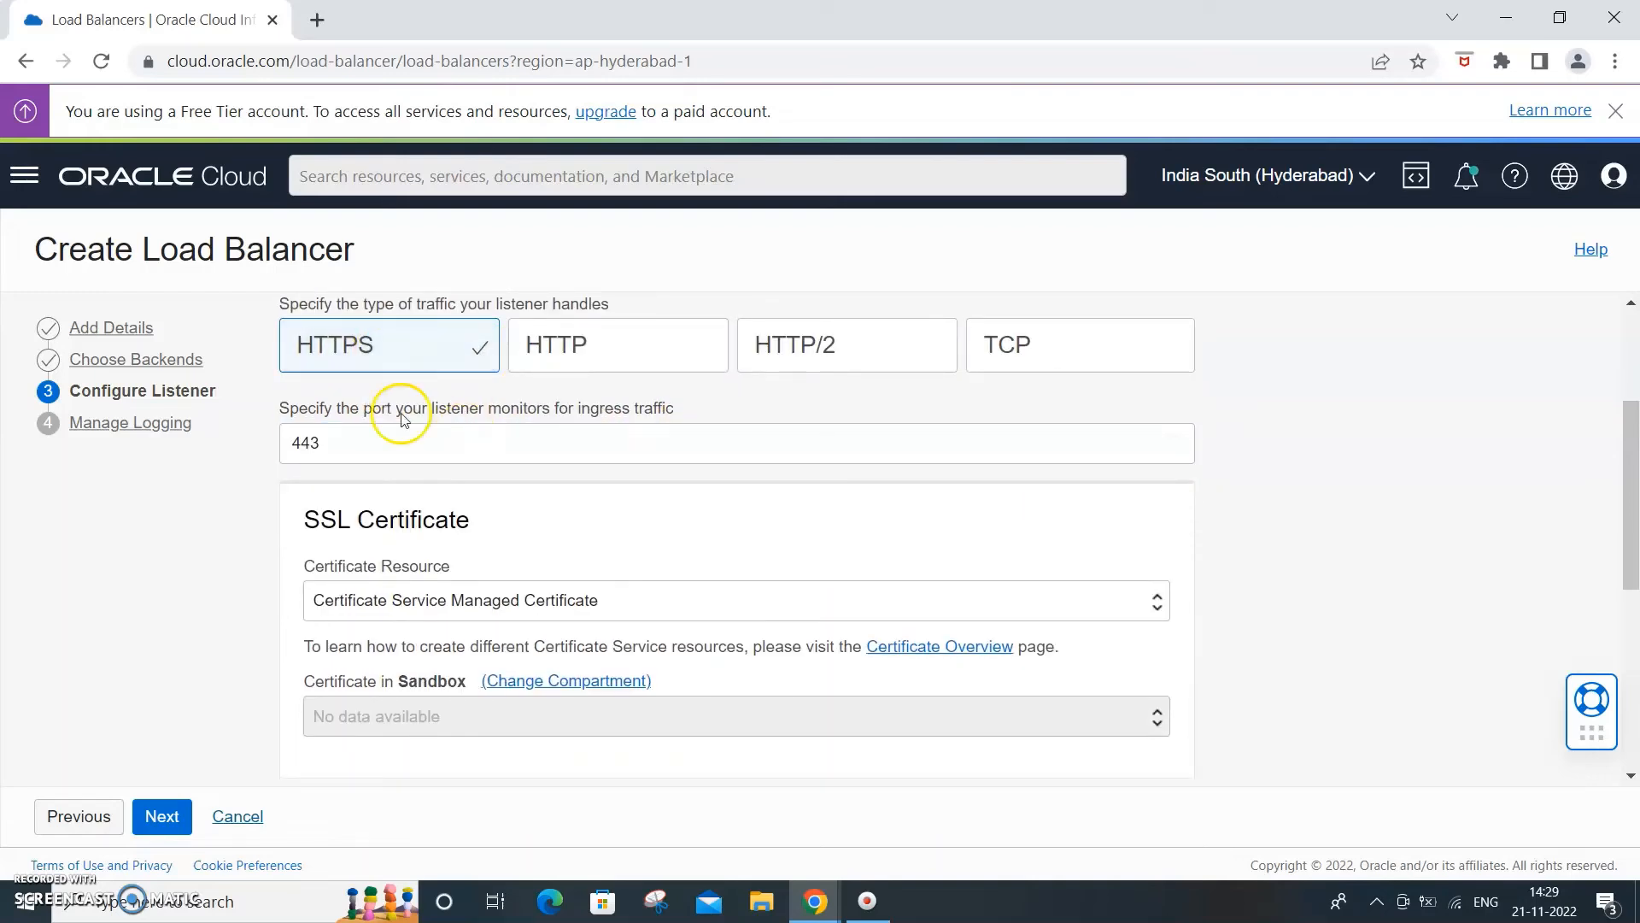
Set the listener's traffic type to HTTP on port 80, review the listener settings and continue to managing the logging
left_click(603, 362)
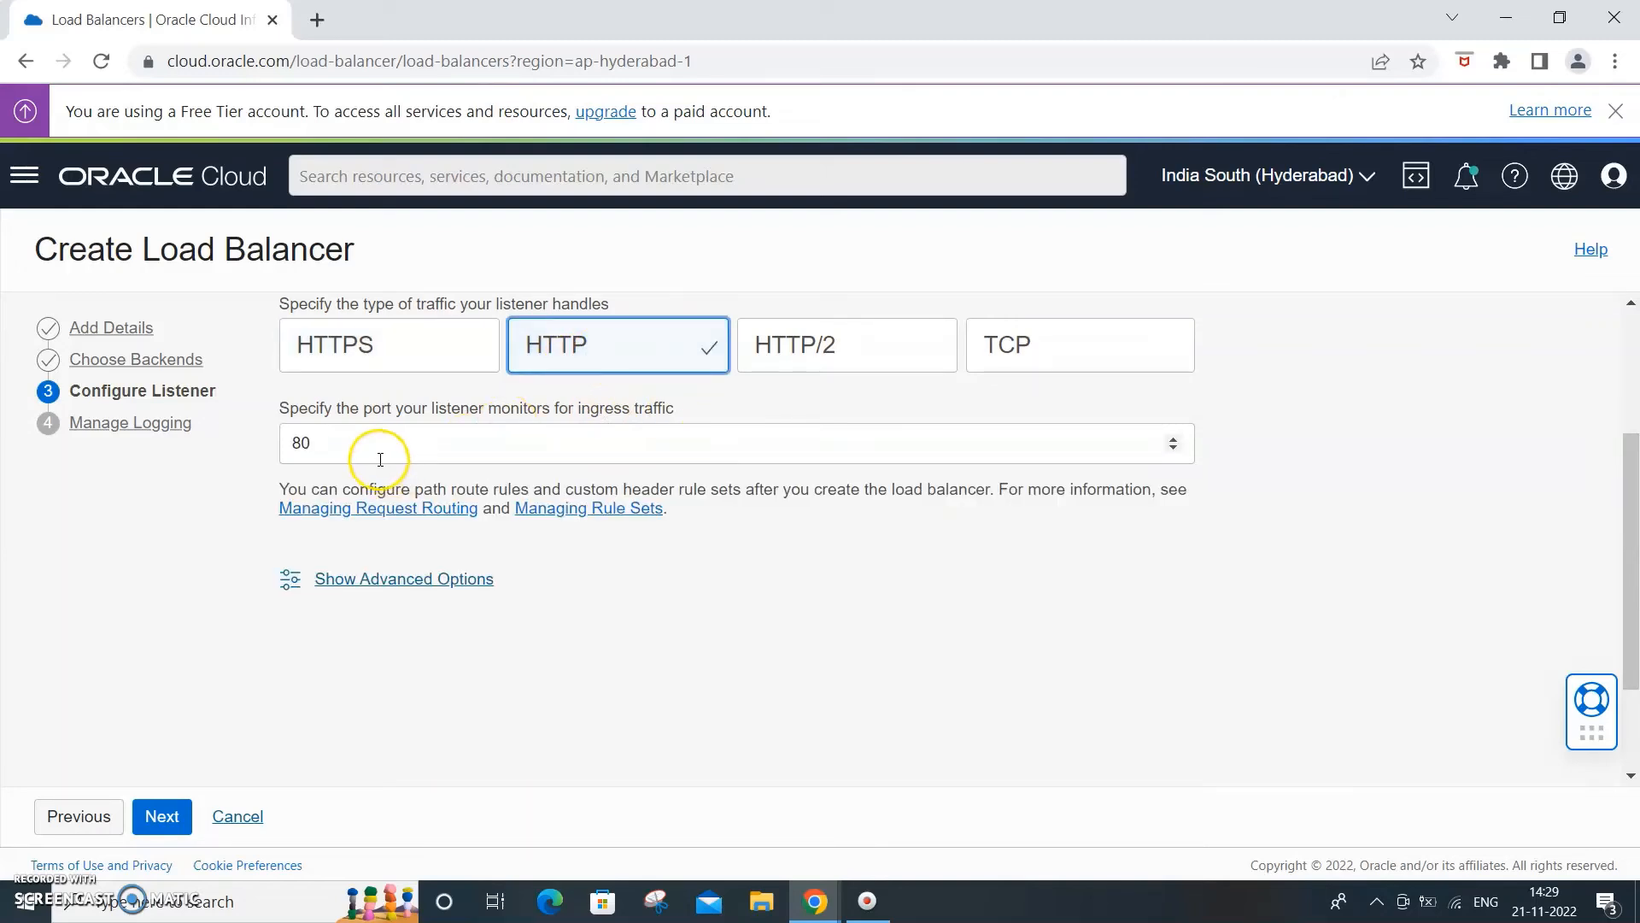
left_click(368, 355)
left_click(626, 341)
scroll(1425, 321, "up", 2)
scroll(1425, 320, "up", 1)
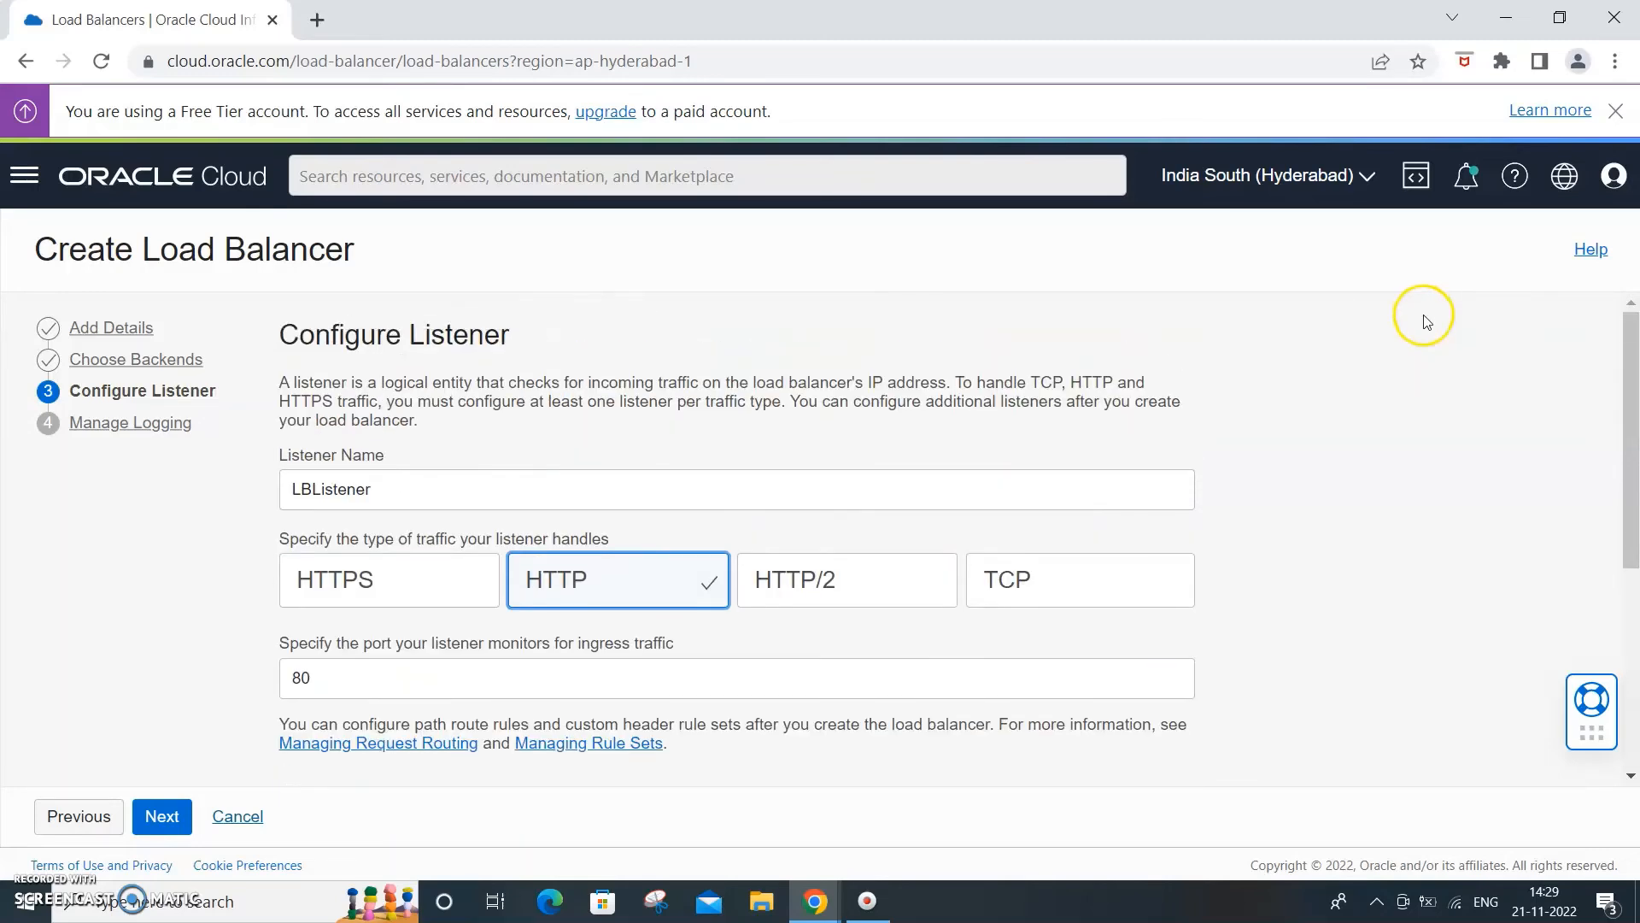
scroll(1425, 320, "down", 4)
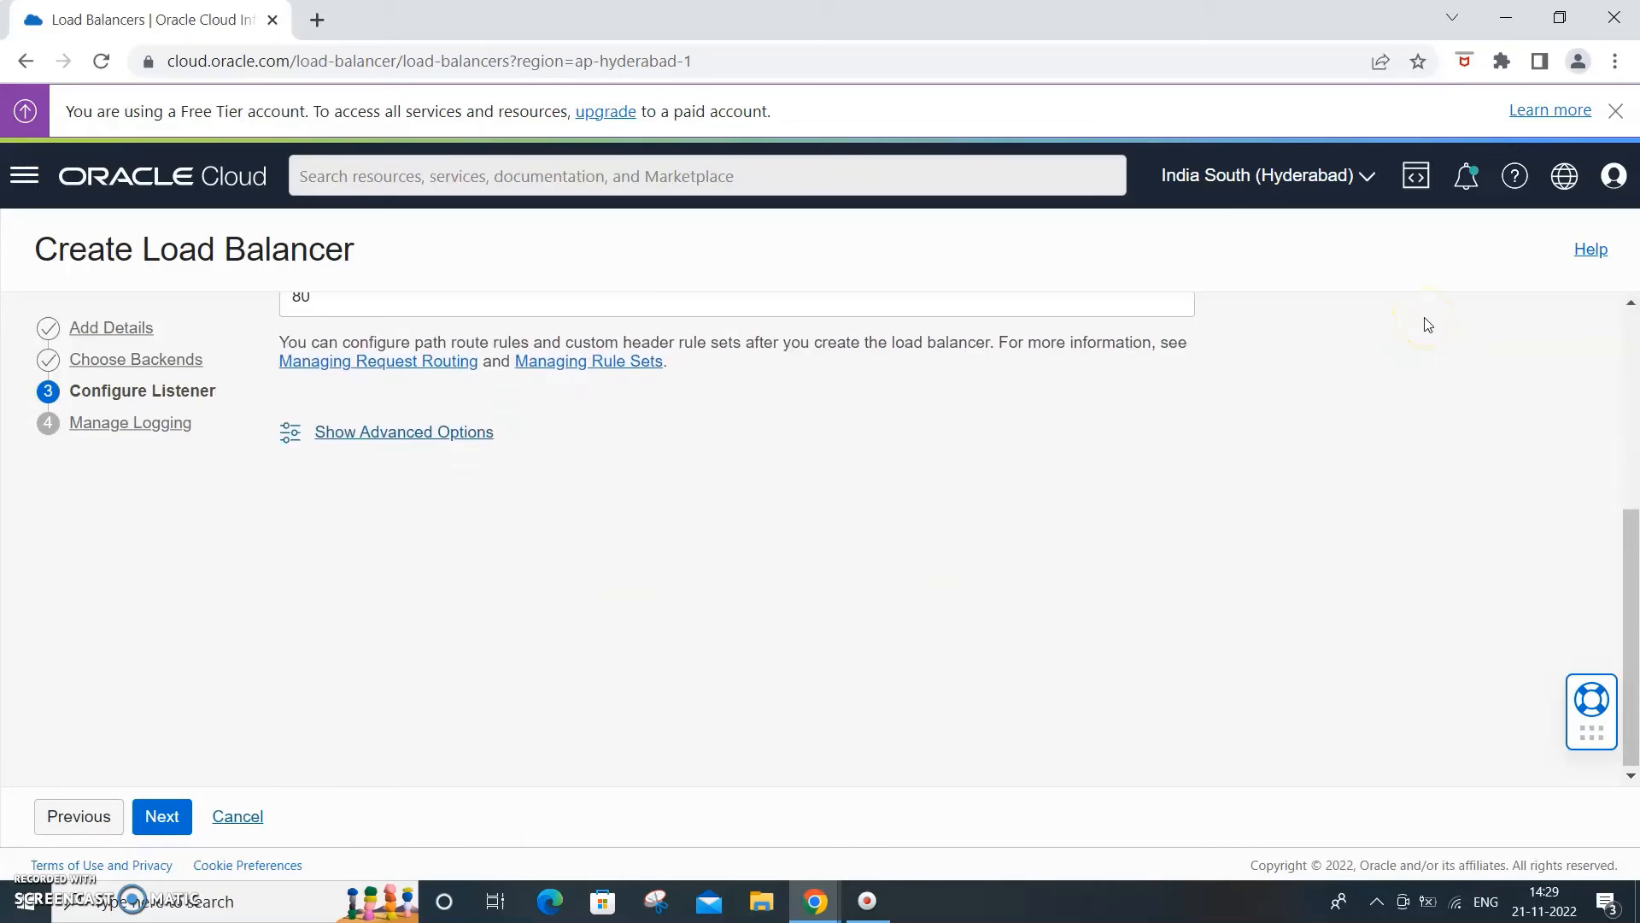
scroll(1427, 324, "up", 4)
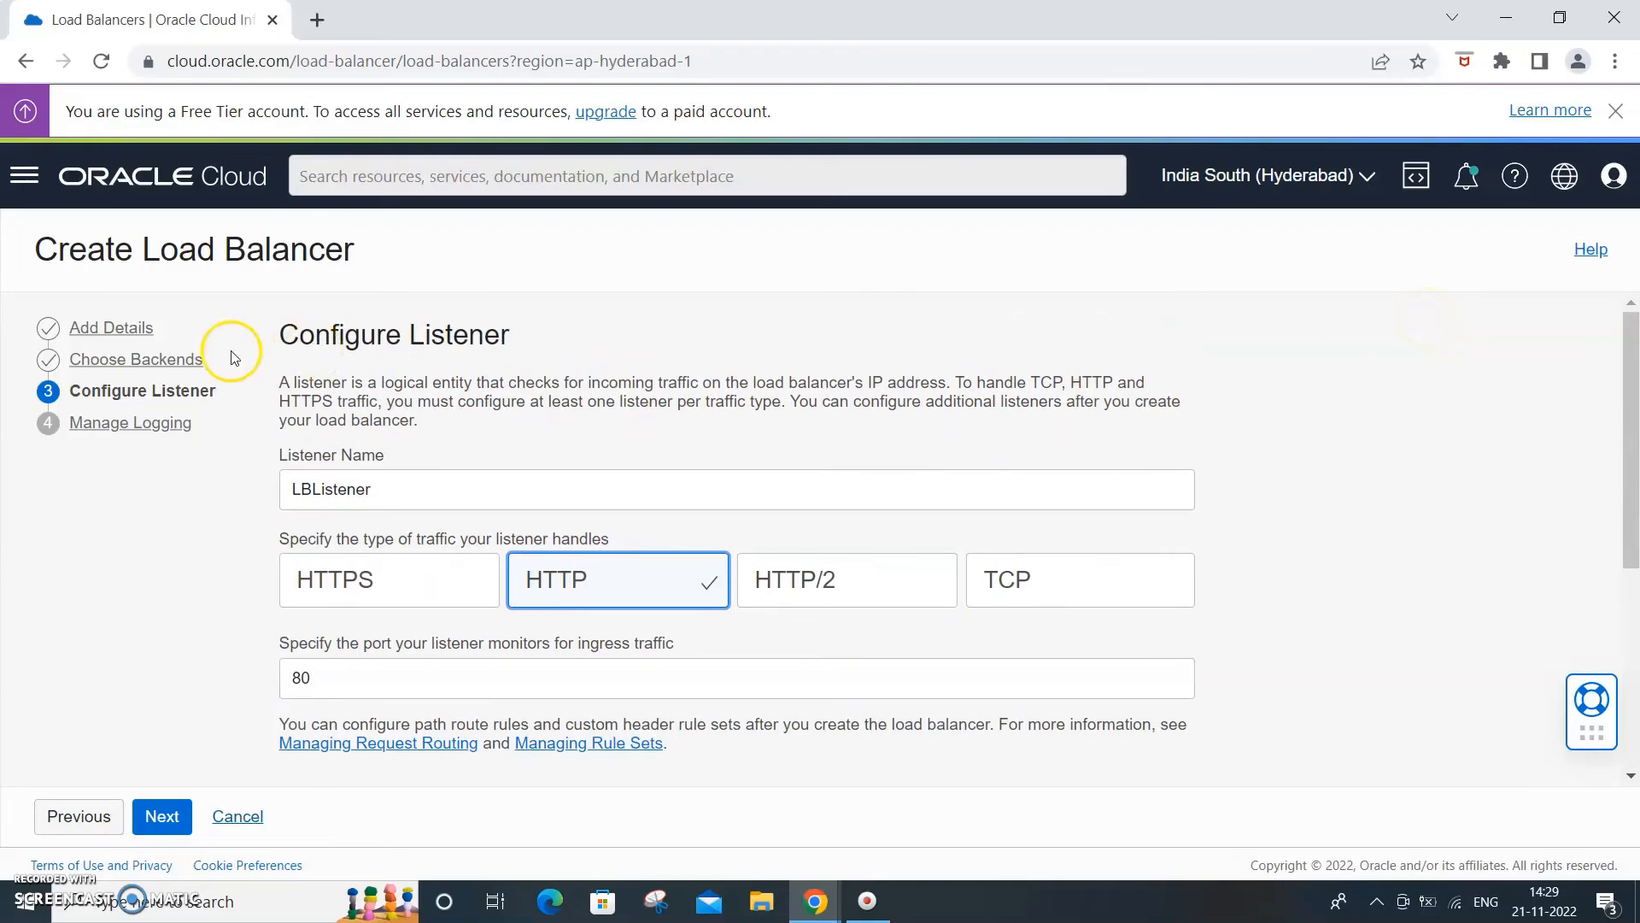
scroll(1533, 445, "down", 3)
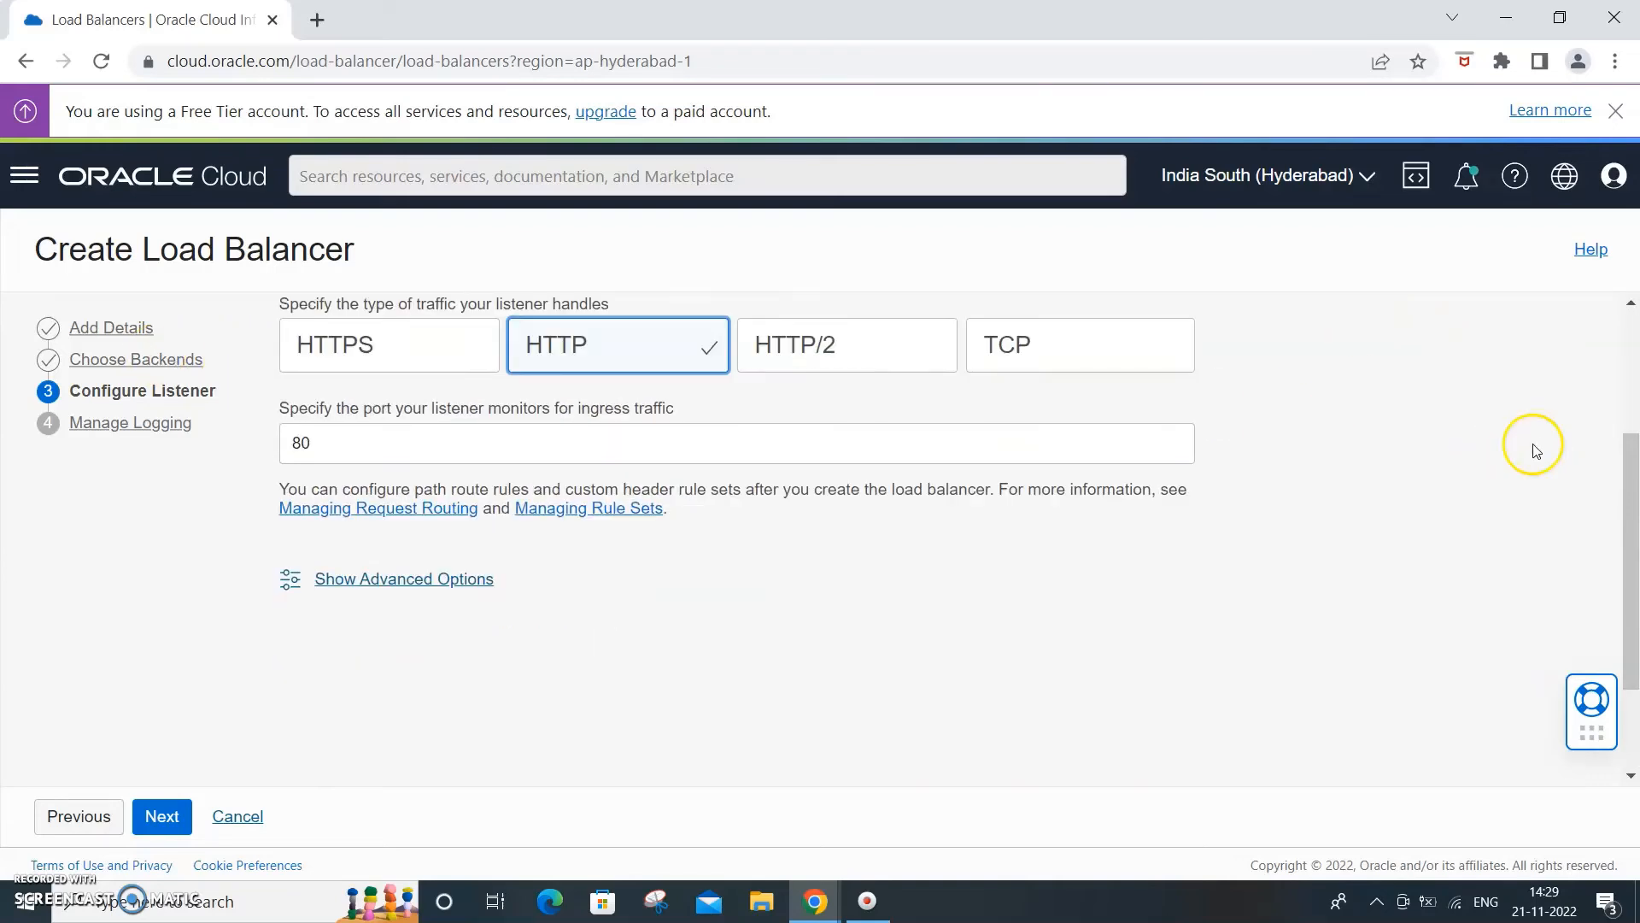
scroll(1535, 450, "down", 2)
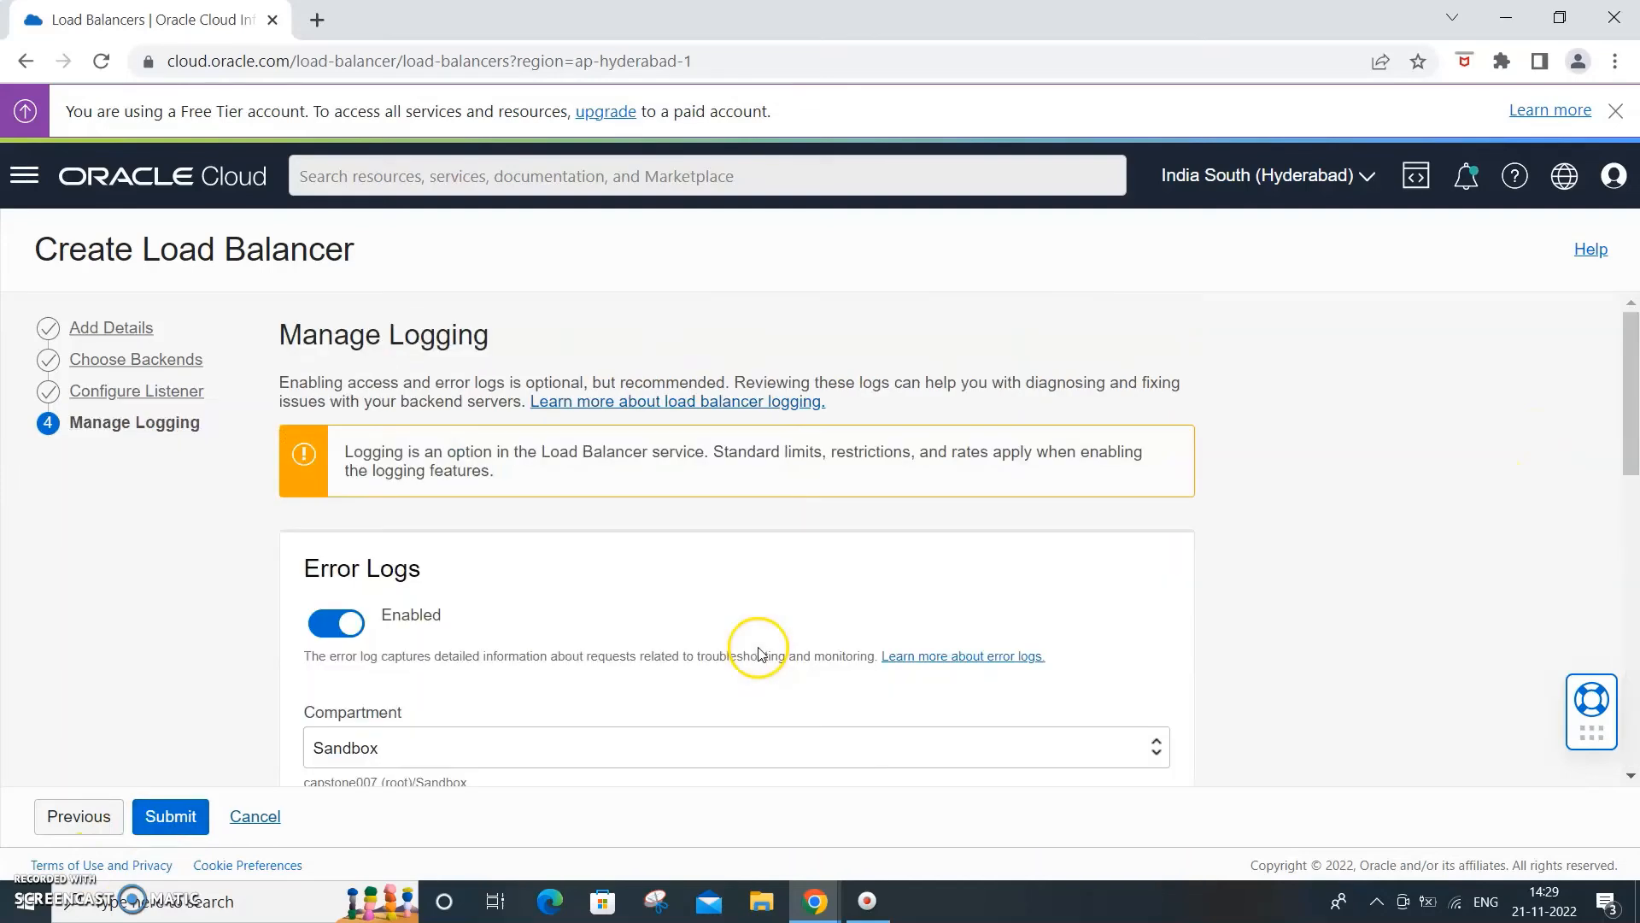
Review the error log and access log settings, including the compartment, log group and log retention
scroll(1228, 422, "down", 8)
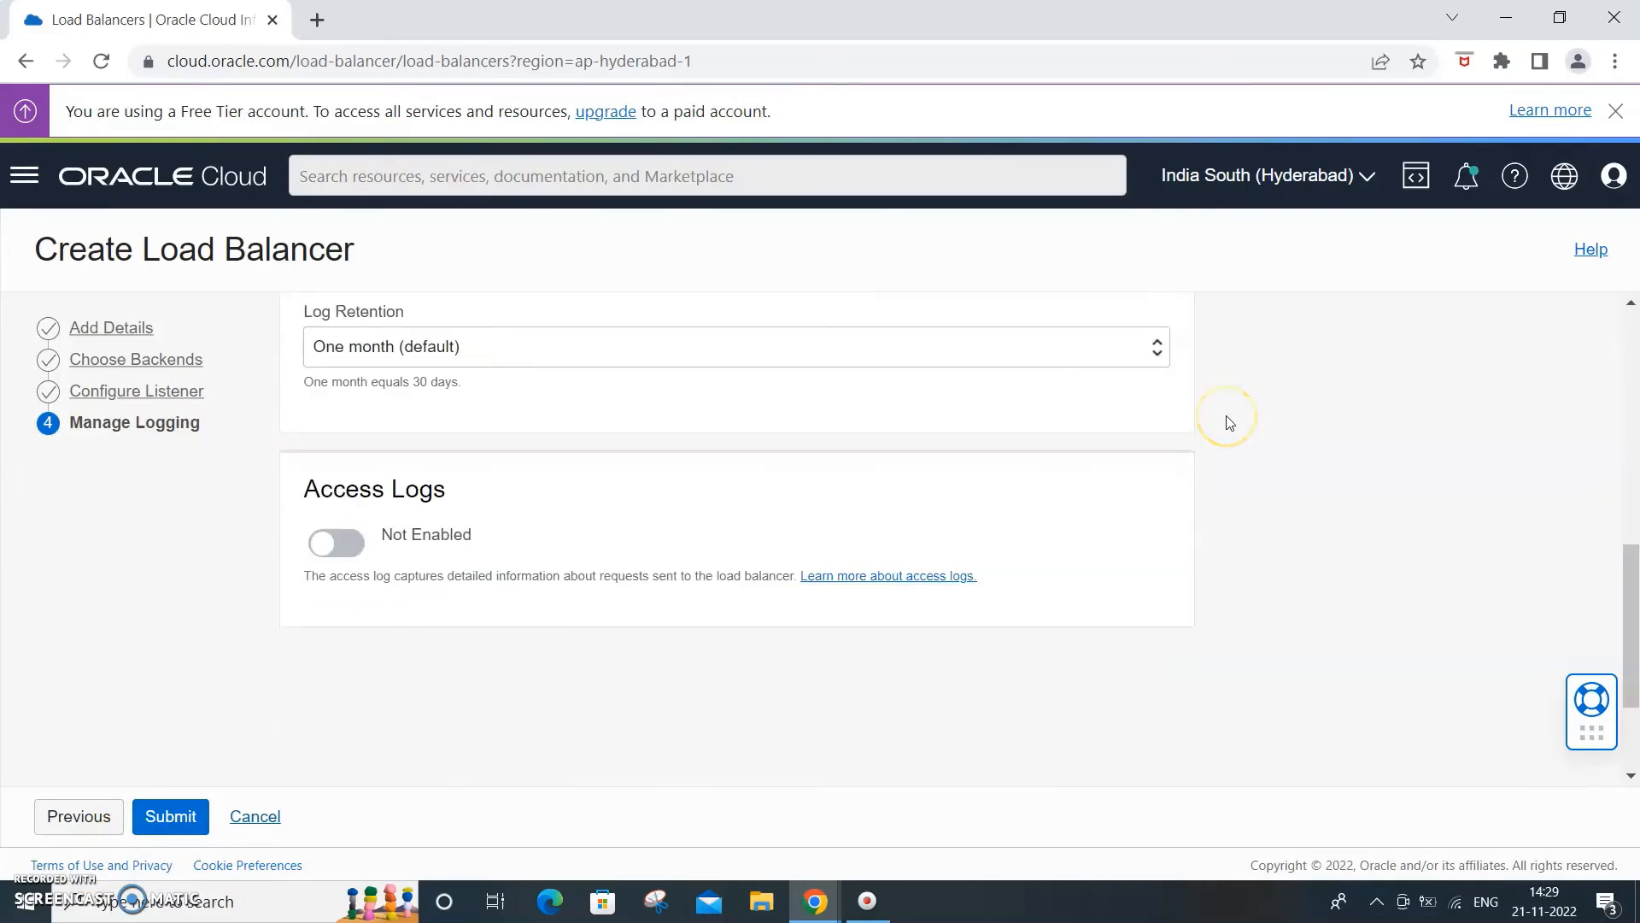
scroll(1228, 422, "up", 7)
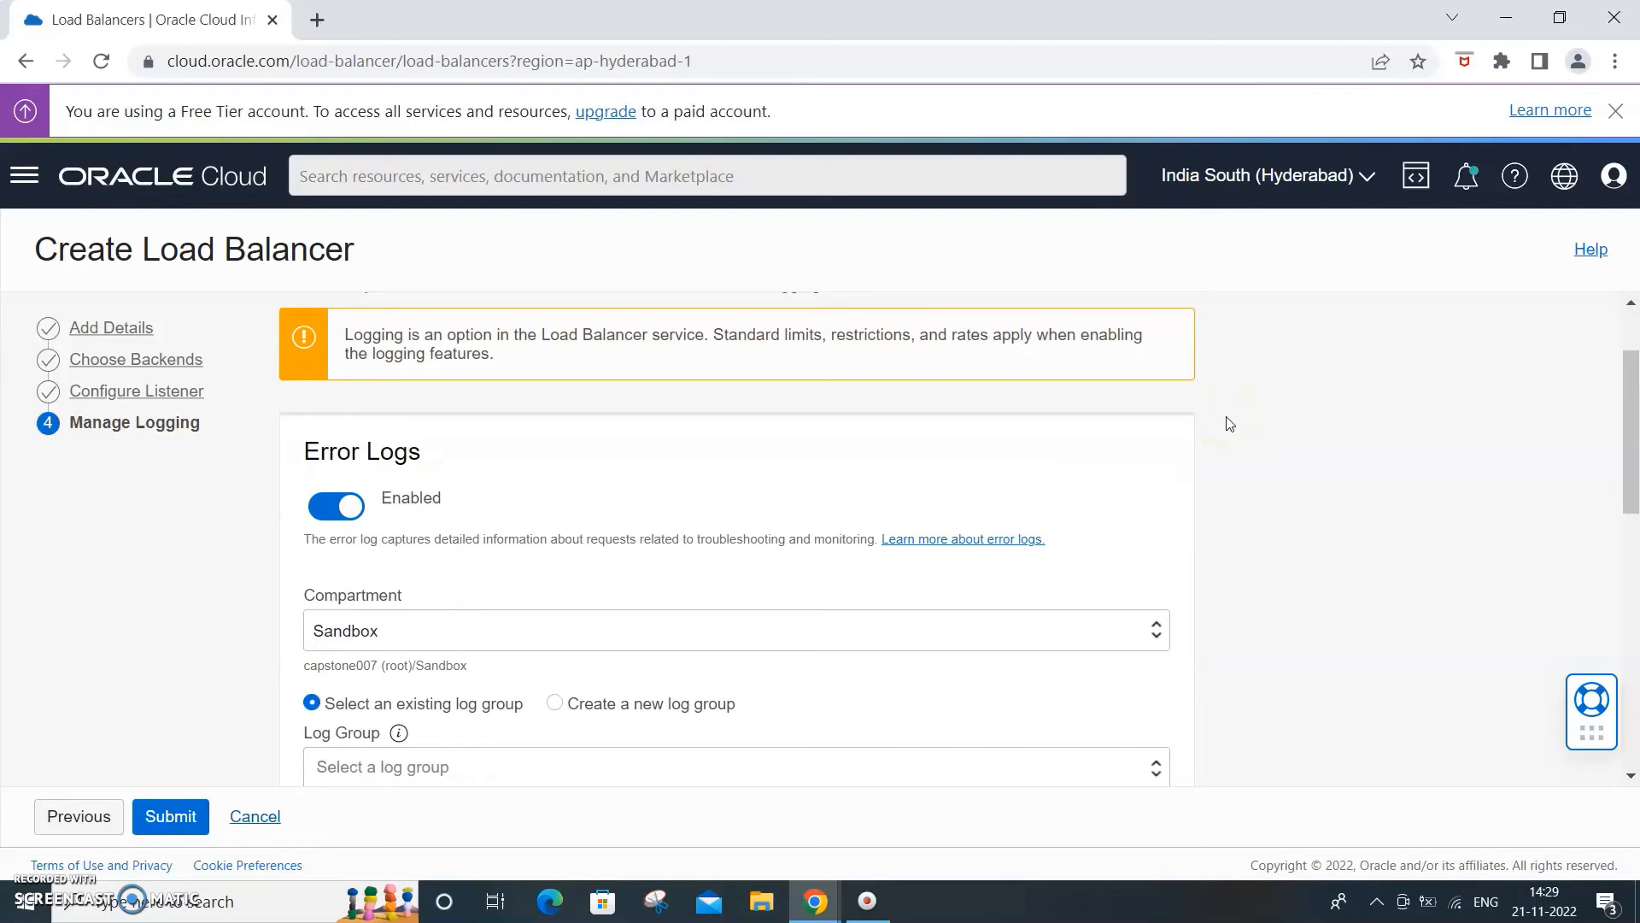
scroll(1228, 422, "up", 2)
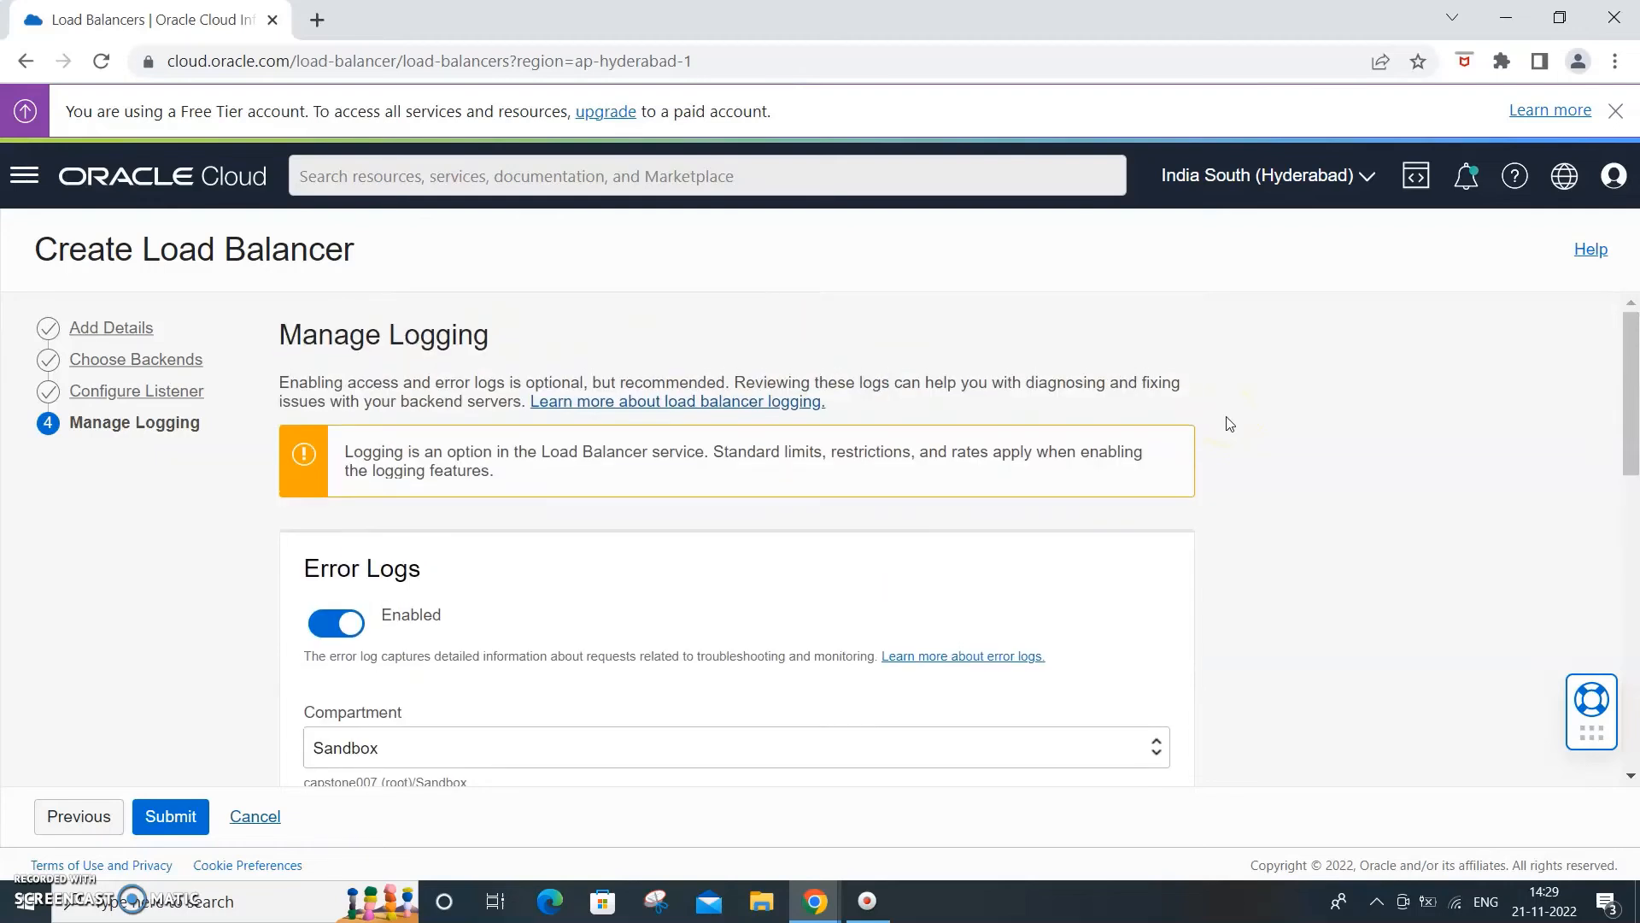
Go back to the backend settings and review the added backend servers and the list of instances available to add
left_click(78, 816)
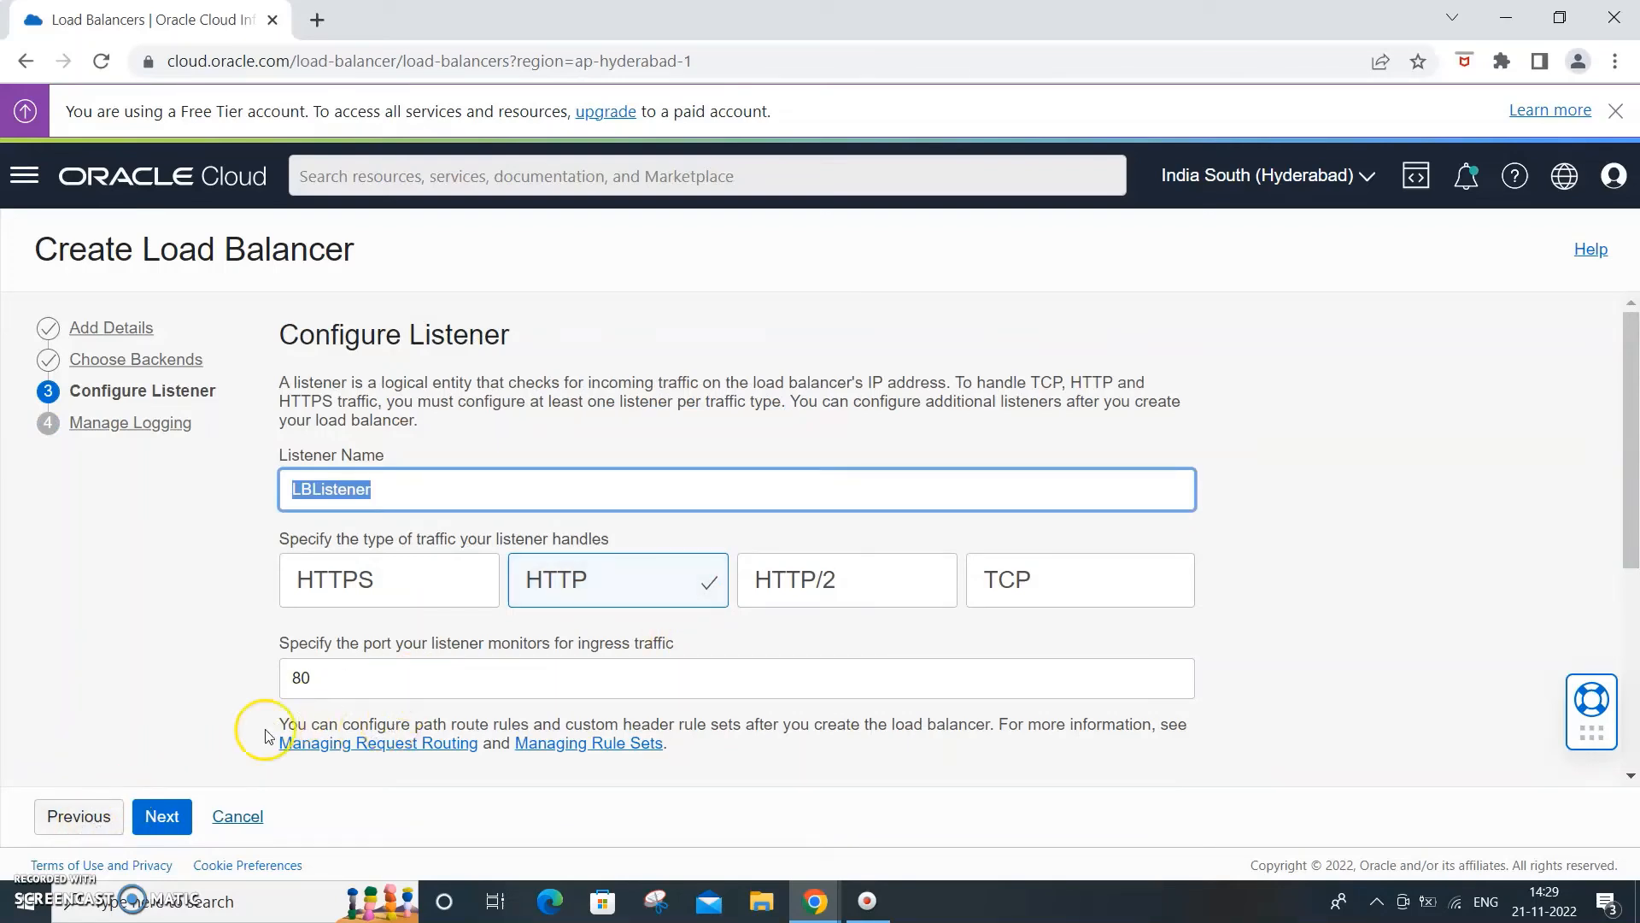
left_click(100, 818)
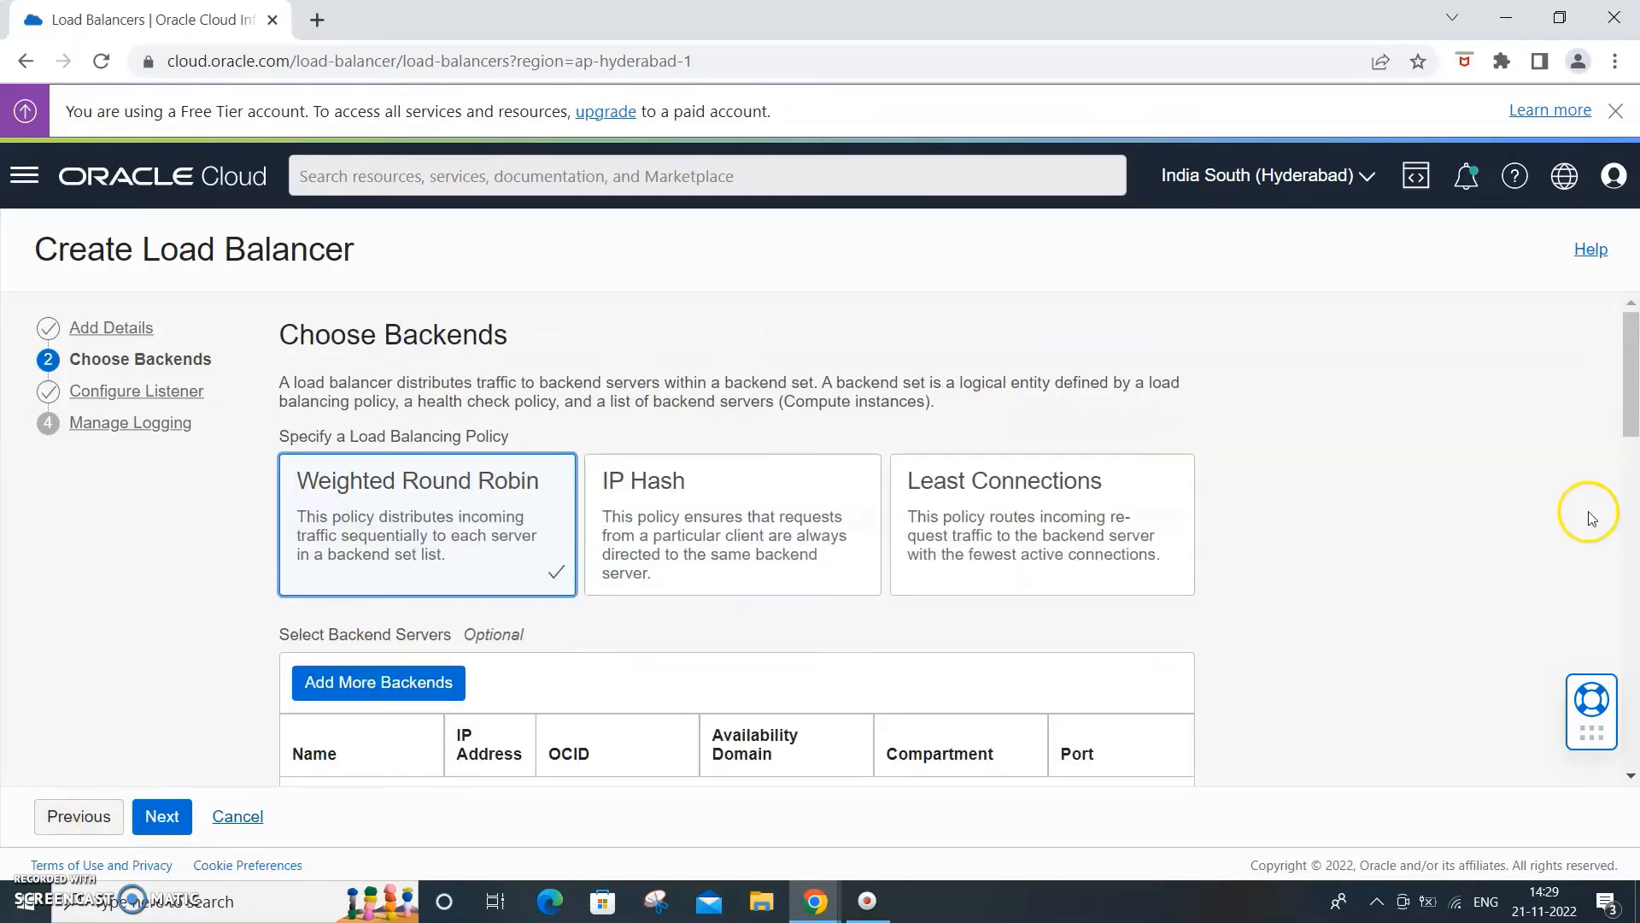
scroll(1581, 510, "down", 1)
scroll(1151, 605, "down", 2)
scroll(1150, 605, "down", 1)
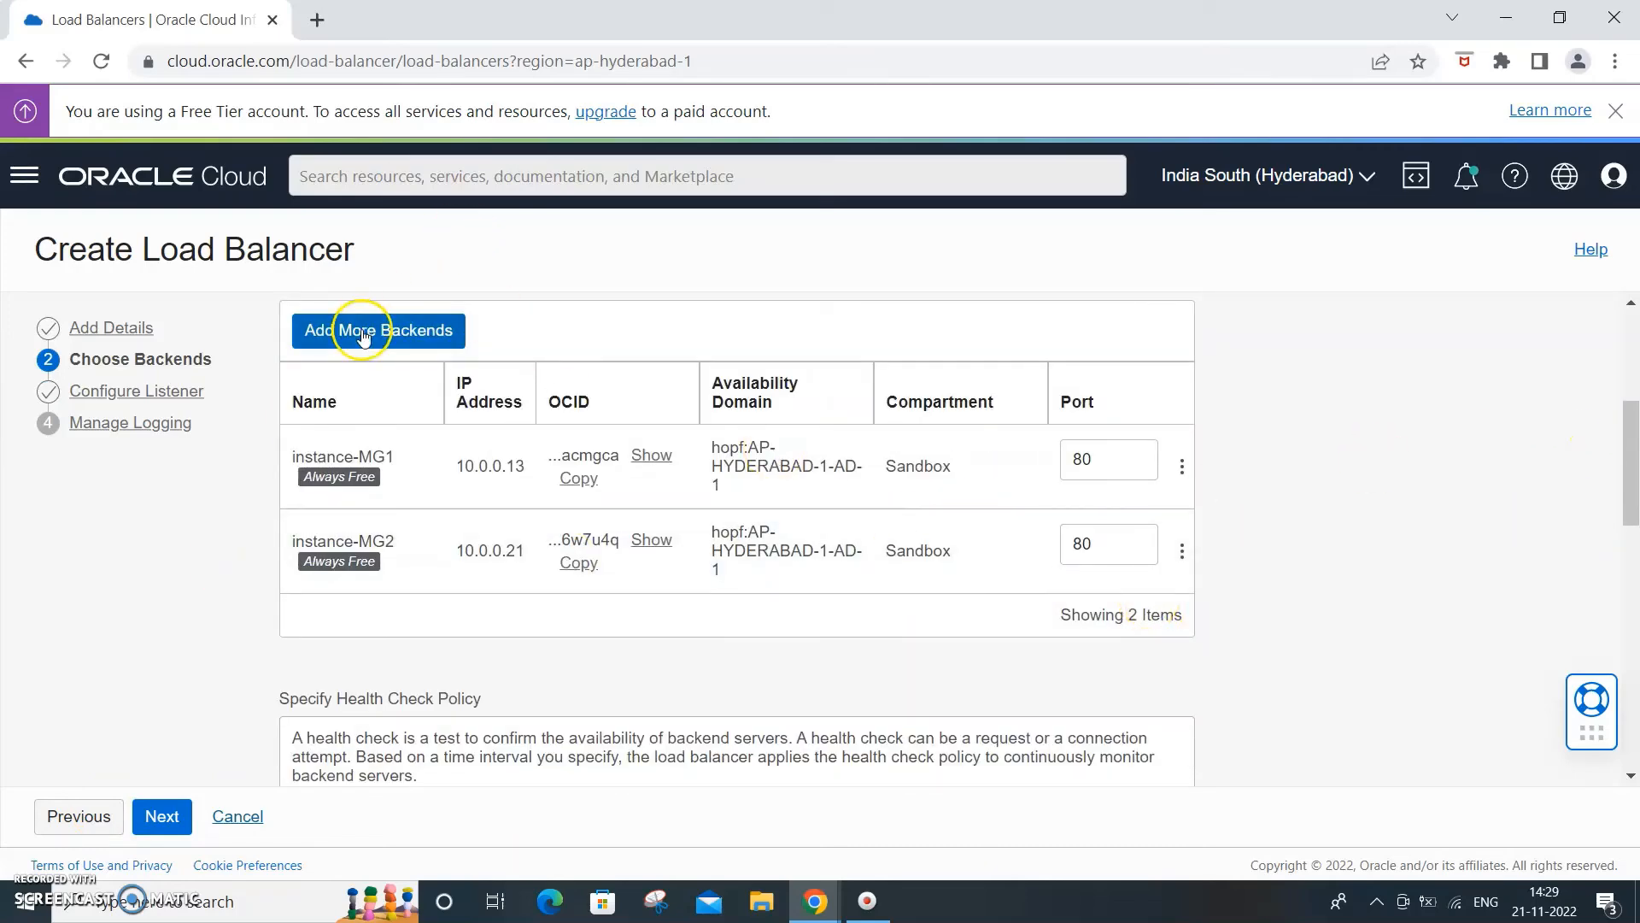
left_click(408, 335)
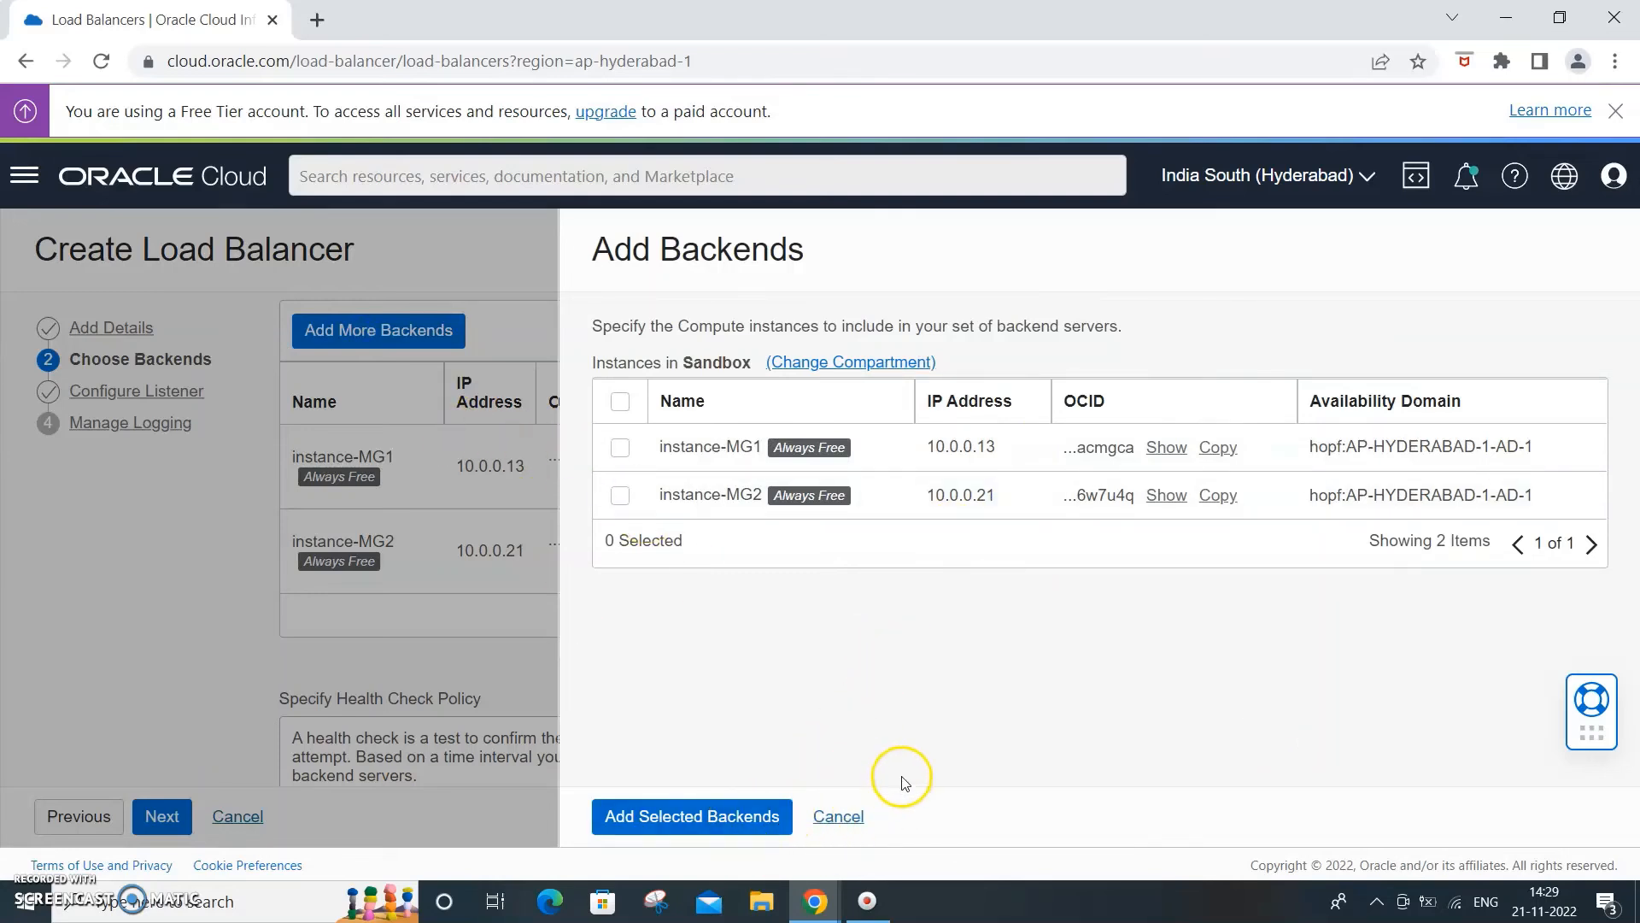
left_click(839, 819)
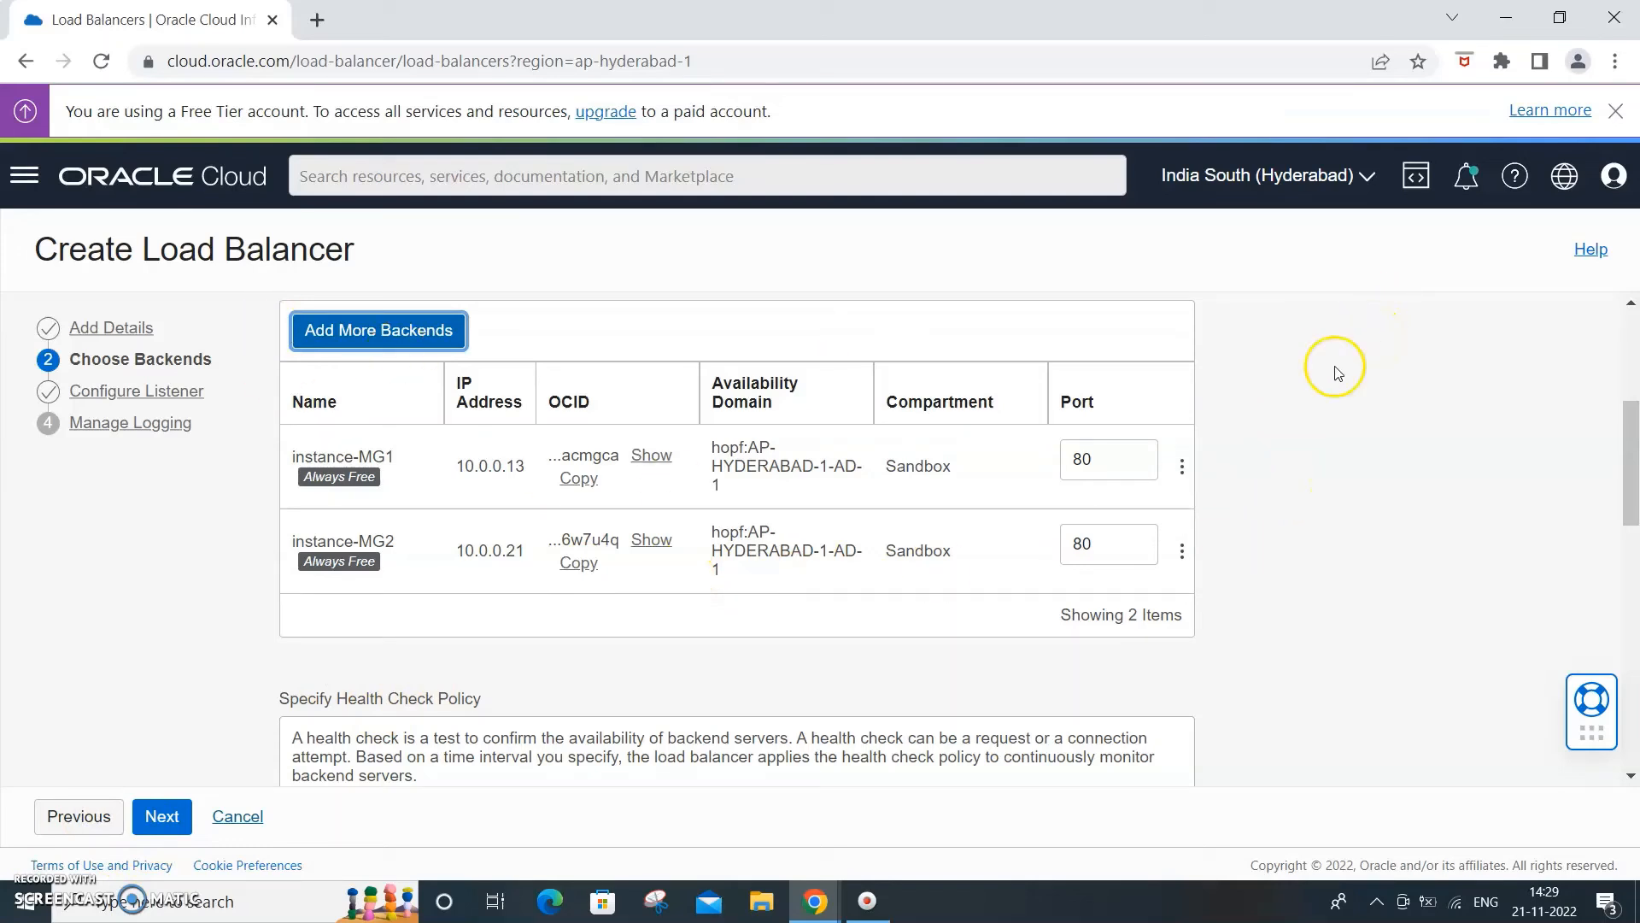
left_click(83, 820)
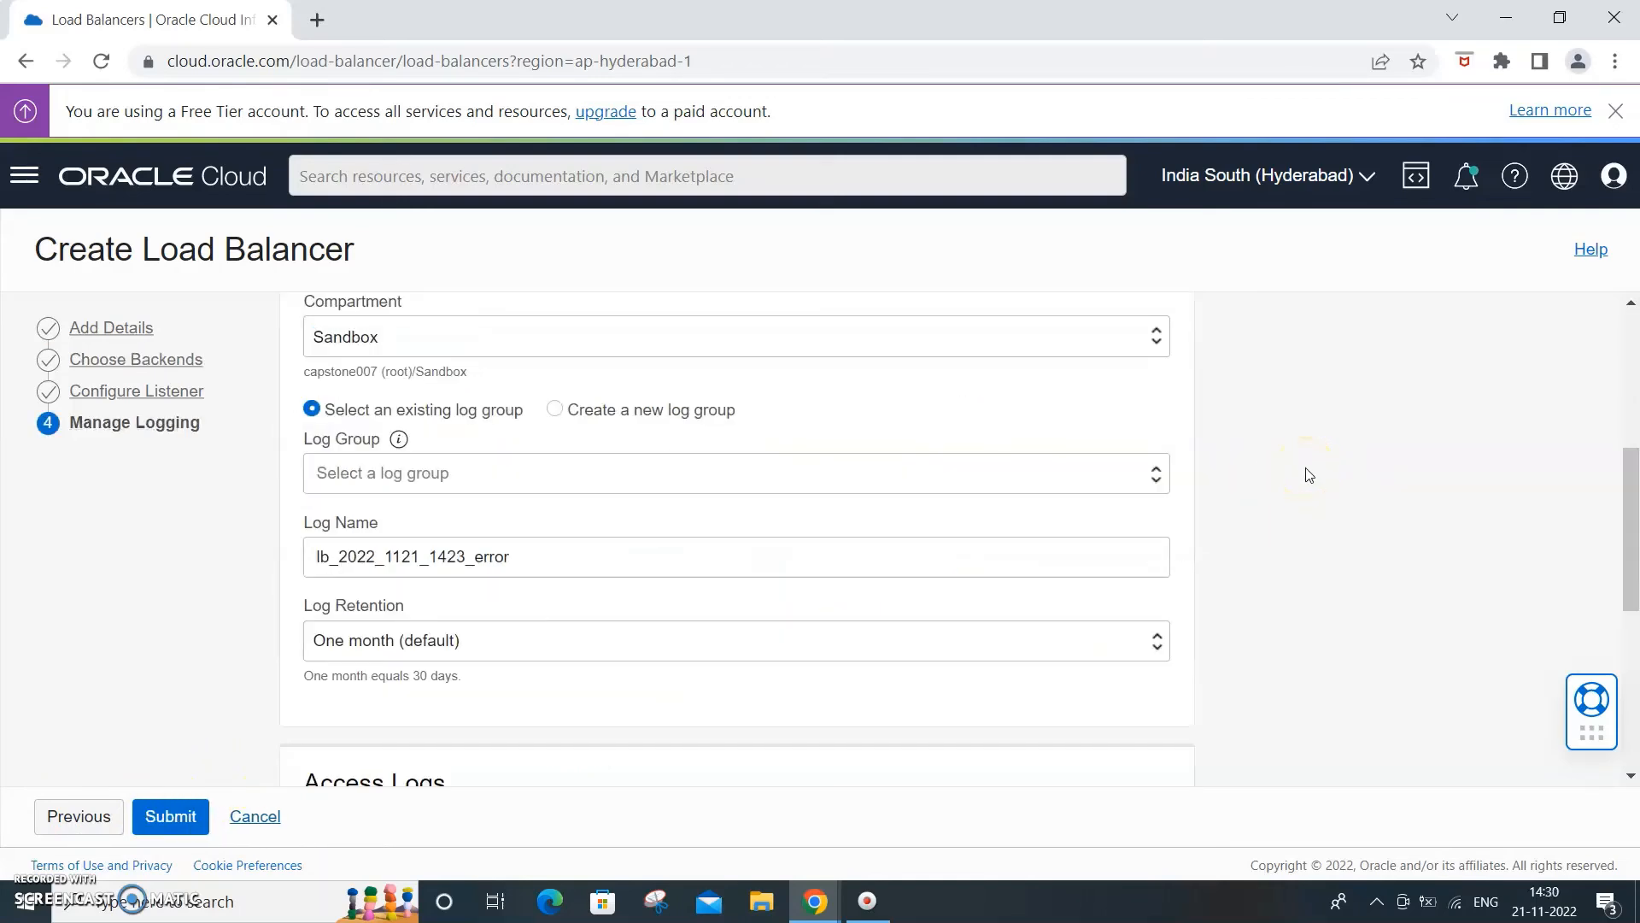
Recheck the error log's compartment, log group, name and retention, and the access log setting
scroll(1310, 476, "down", 1)
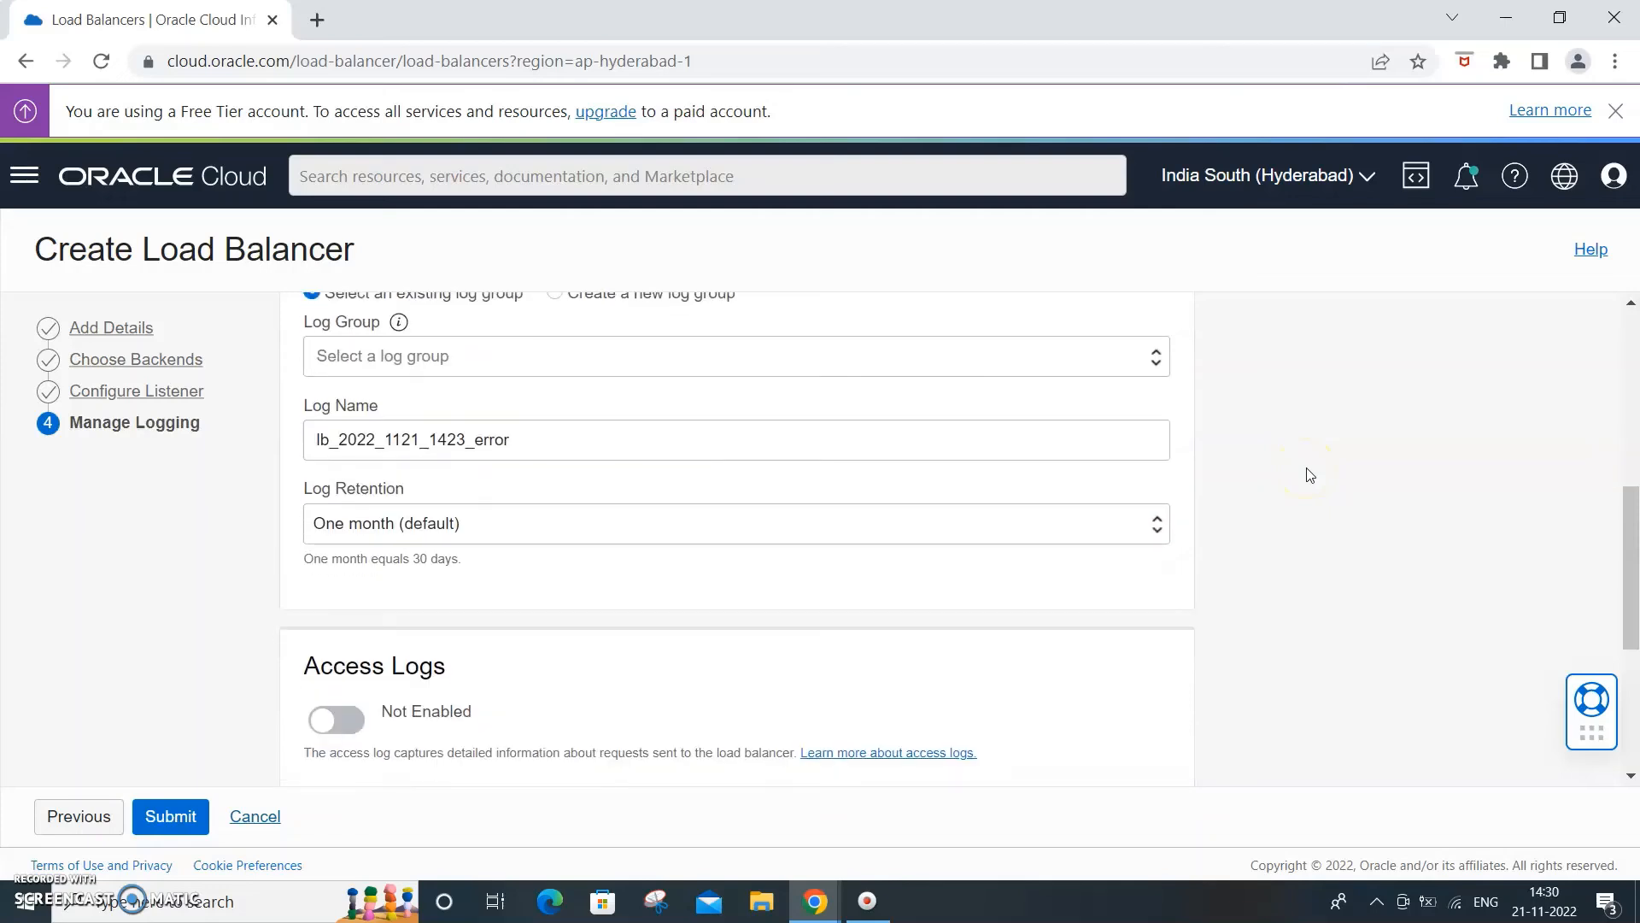
scroll(1502, 440, "up", 3)
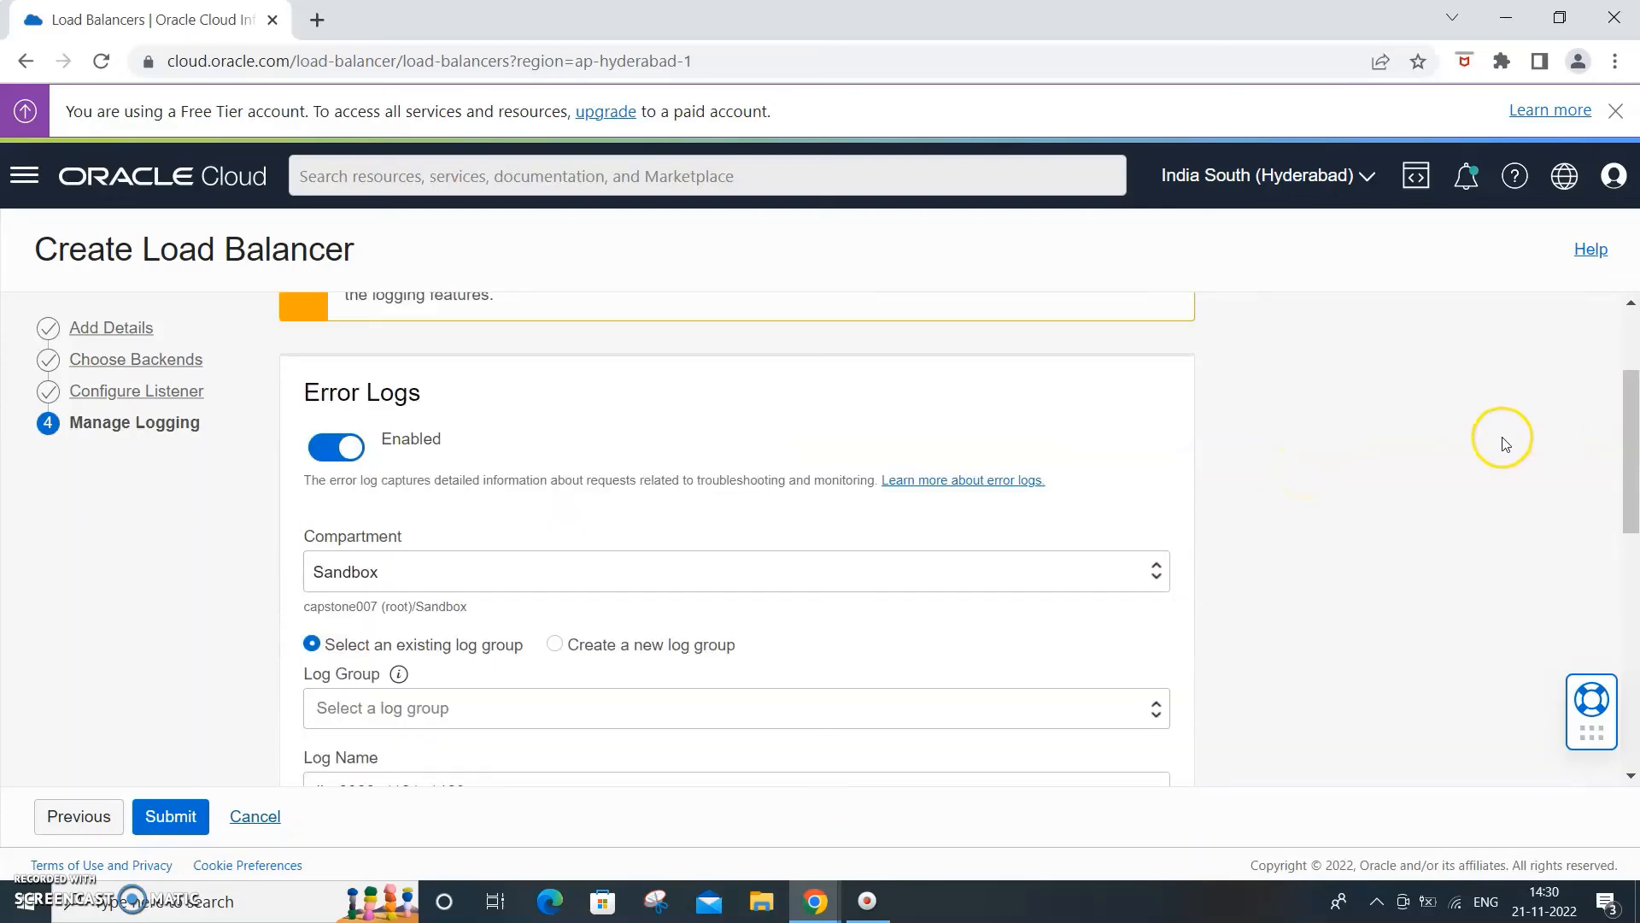
scroll(1504, 444, "down", 2)
scroll(1504, 448, "up", 2)
scroll(1487, 466, "up", 2)
scroll(1465, 479, "down", 6)
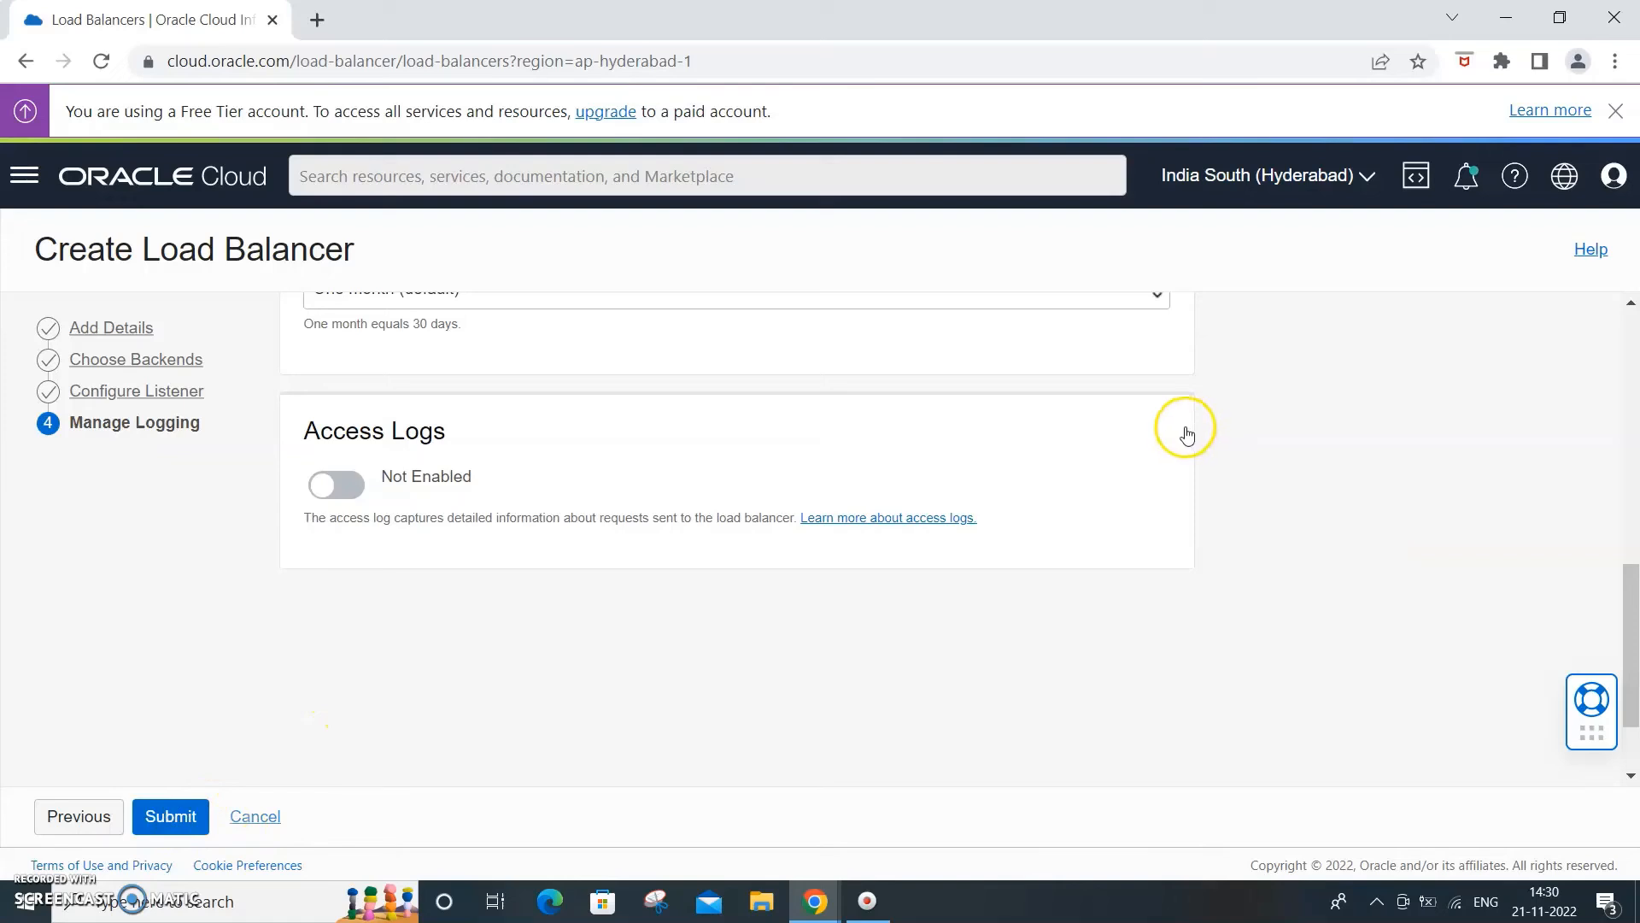
scroll(1551, 462, "up", 5)
scroll(1551, 466, "up", 3)
scroll(1544, 465, "down", 7)
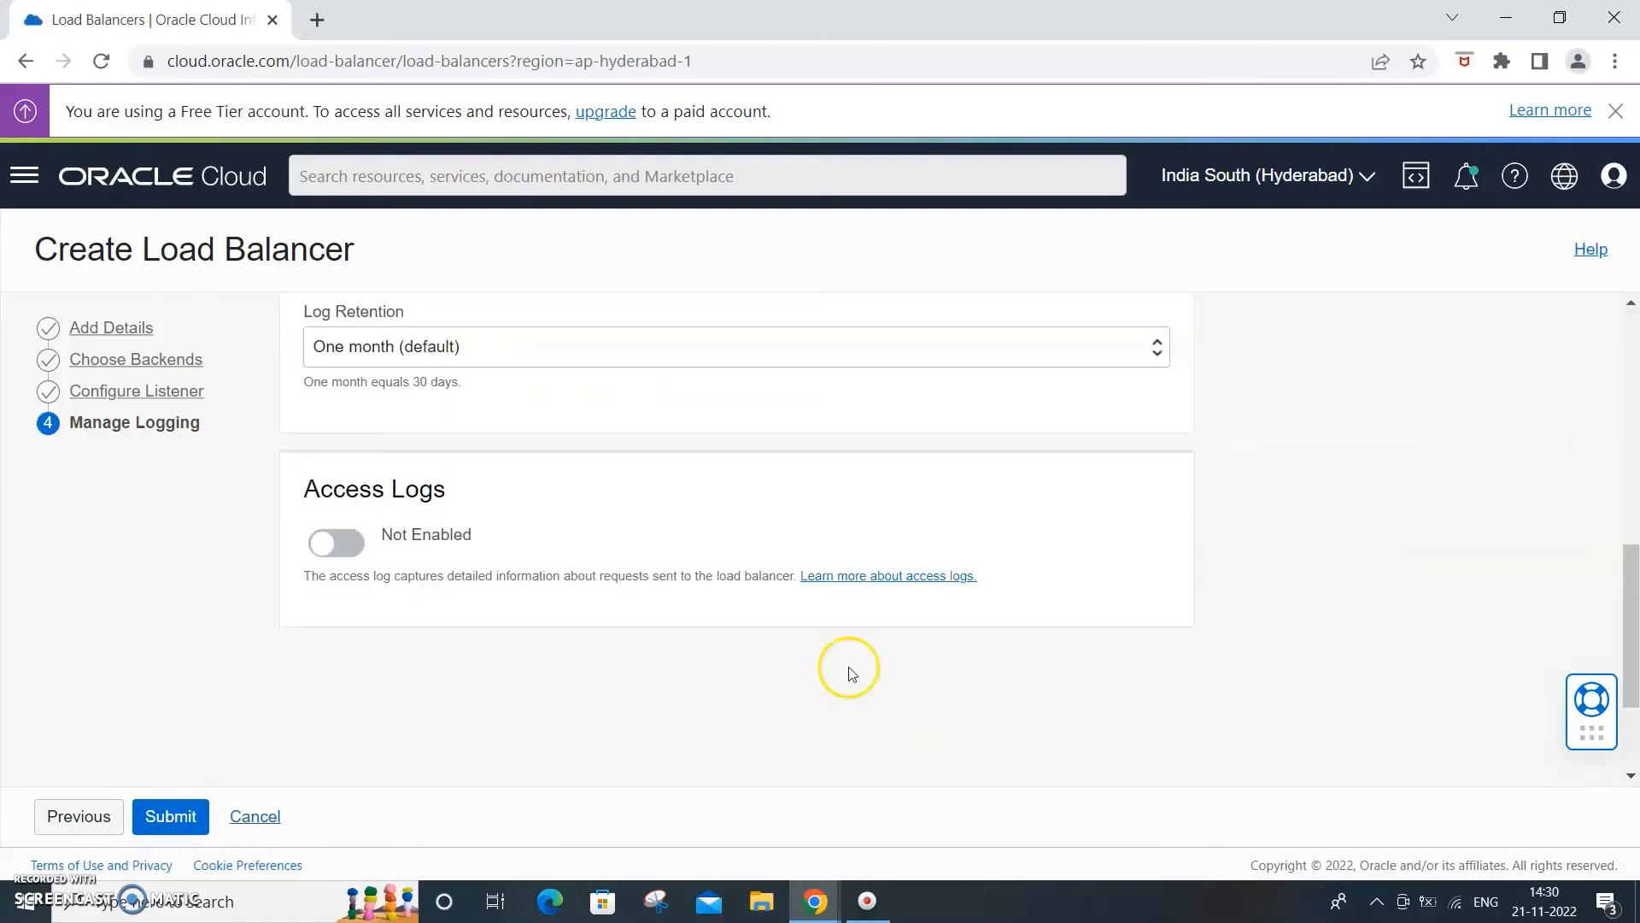
Submit the load balancer with error logs enabled in log group Default_Group_2022_1121_115030 and one month retention
left_click(187, 819)
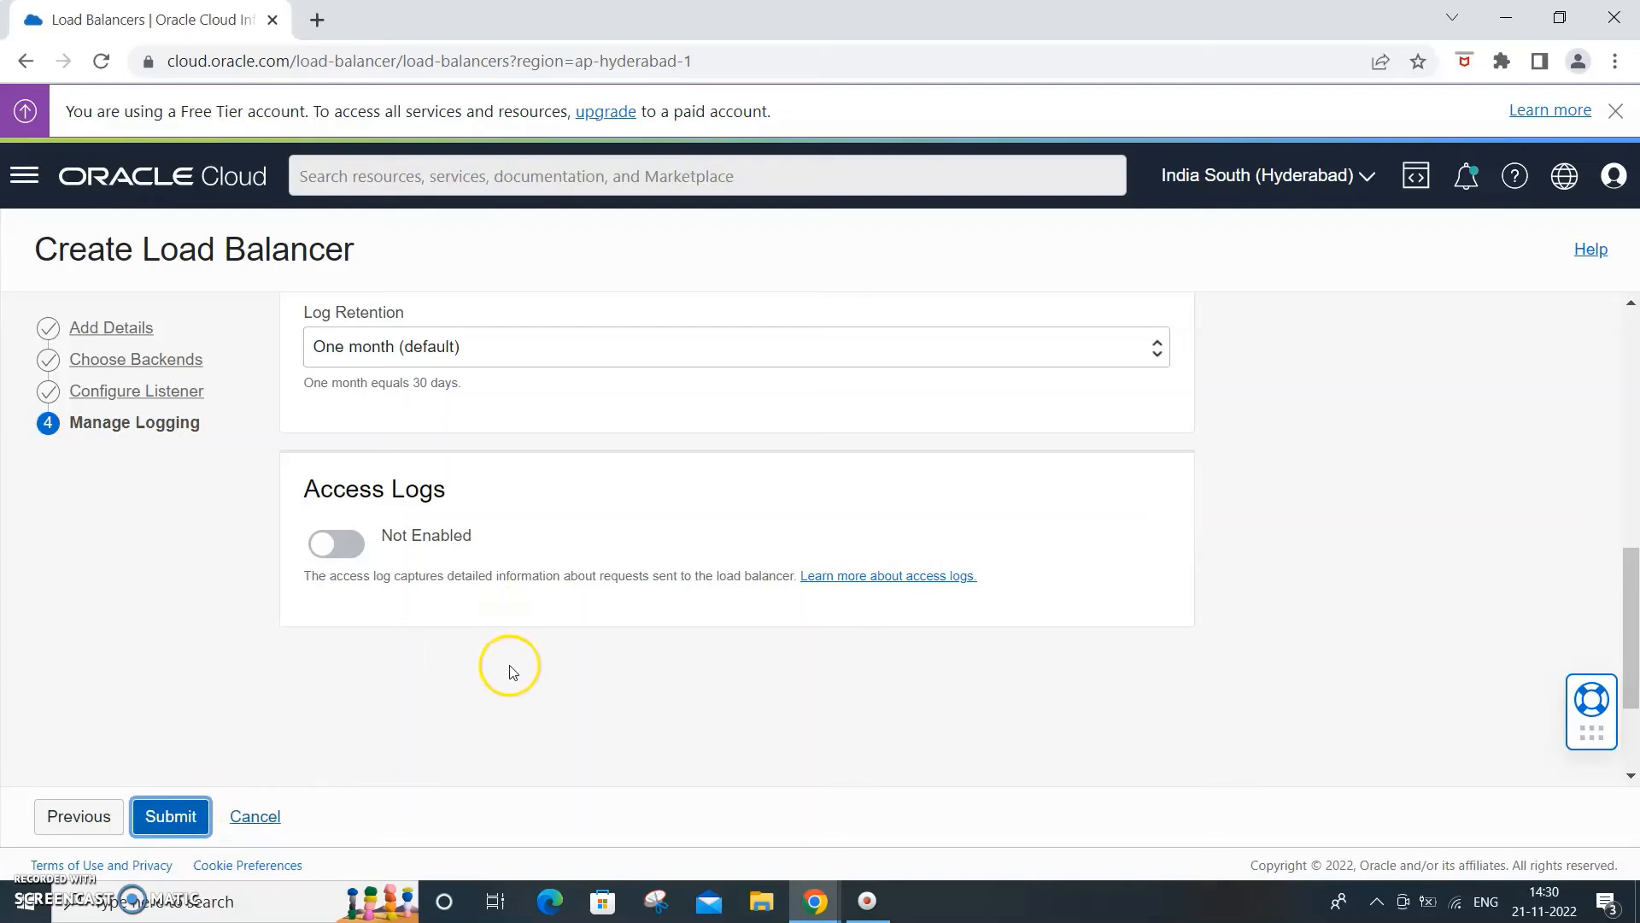
left_click(168, 817)
scroll(1099, 592, "up", 4)
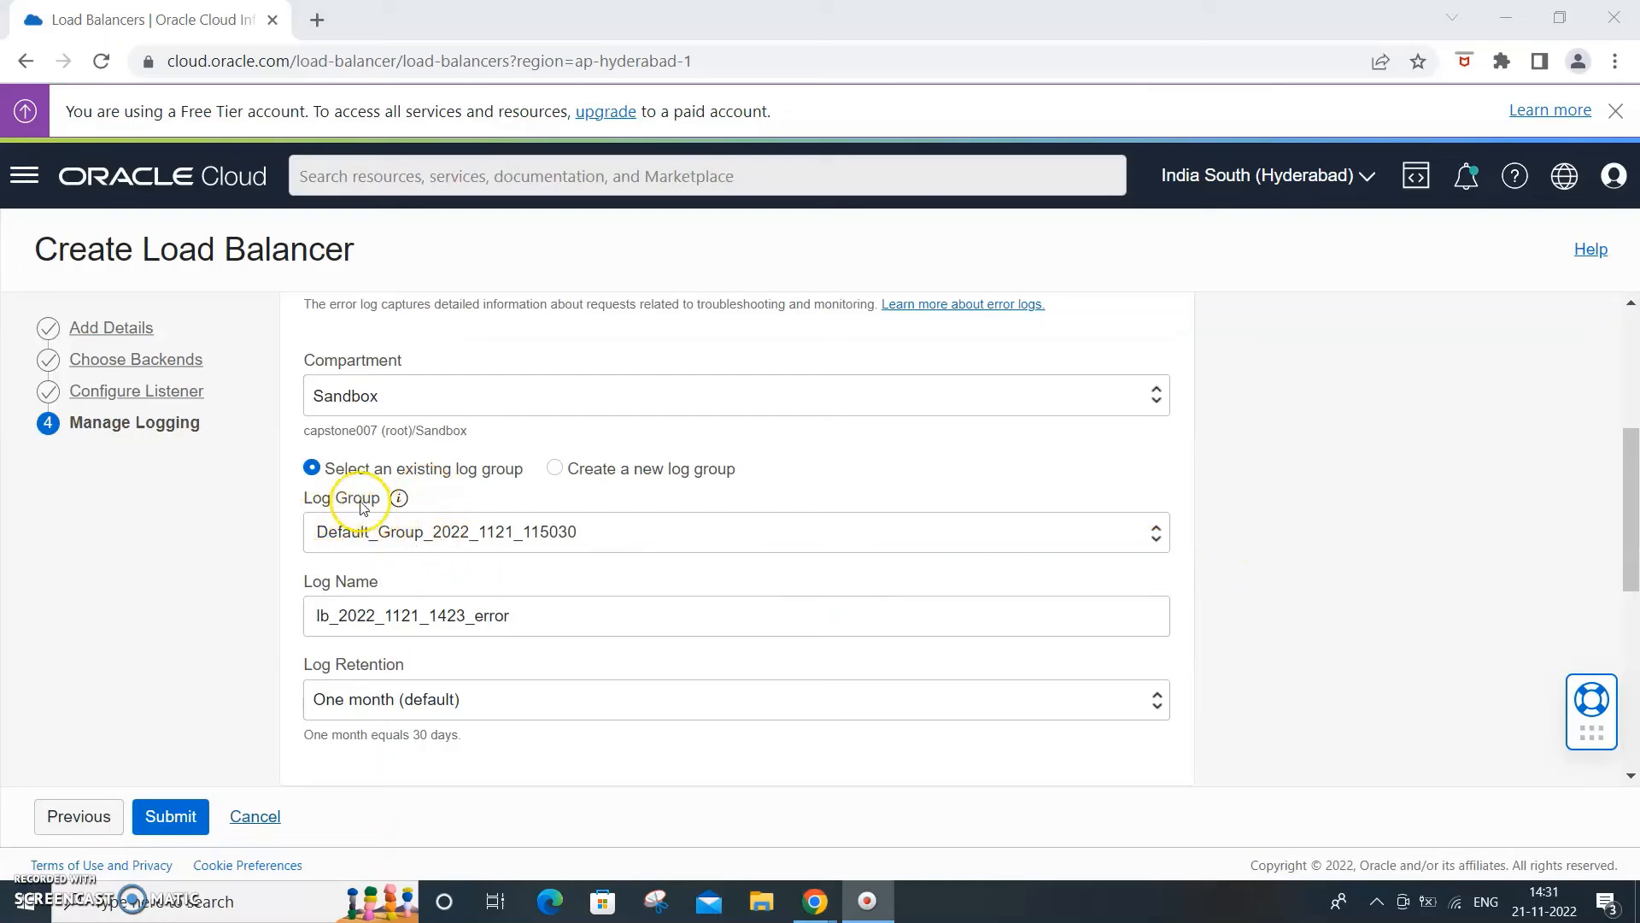
scroll(1239, 518, "down", 4)
scroll(1234, 515, "up", 8)
scroll(1234, 515, "down", 4)
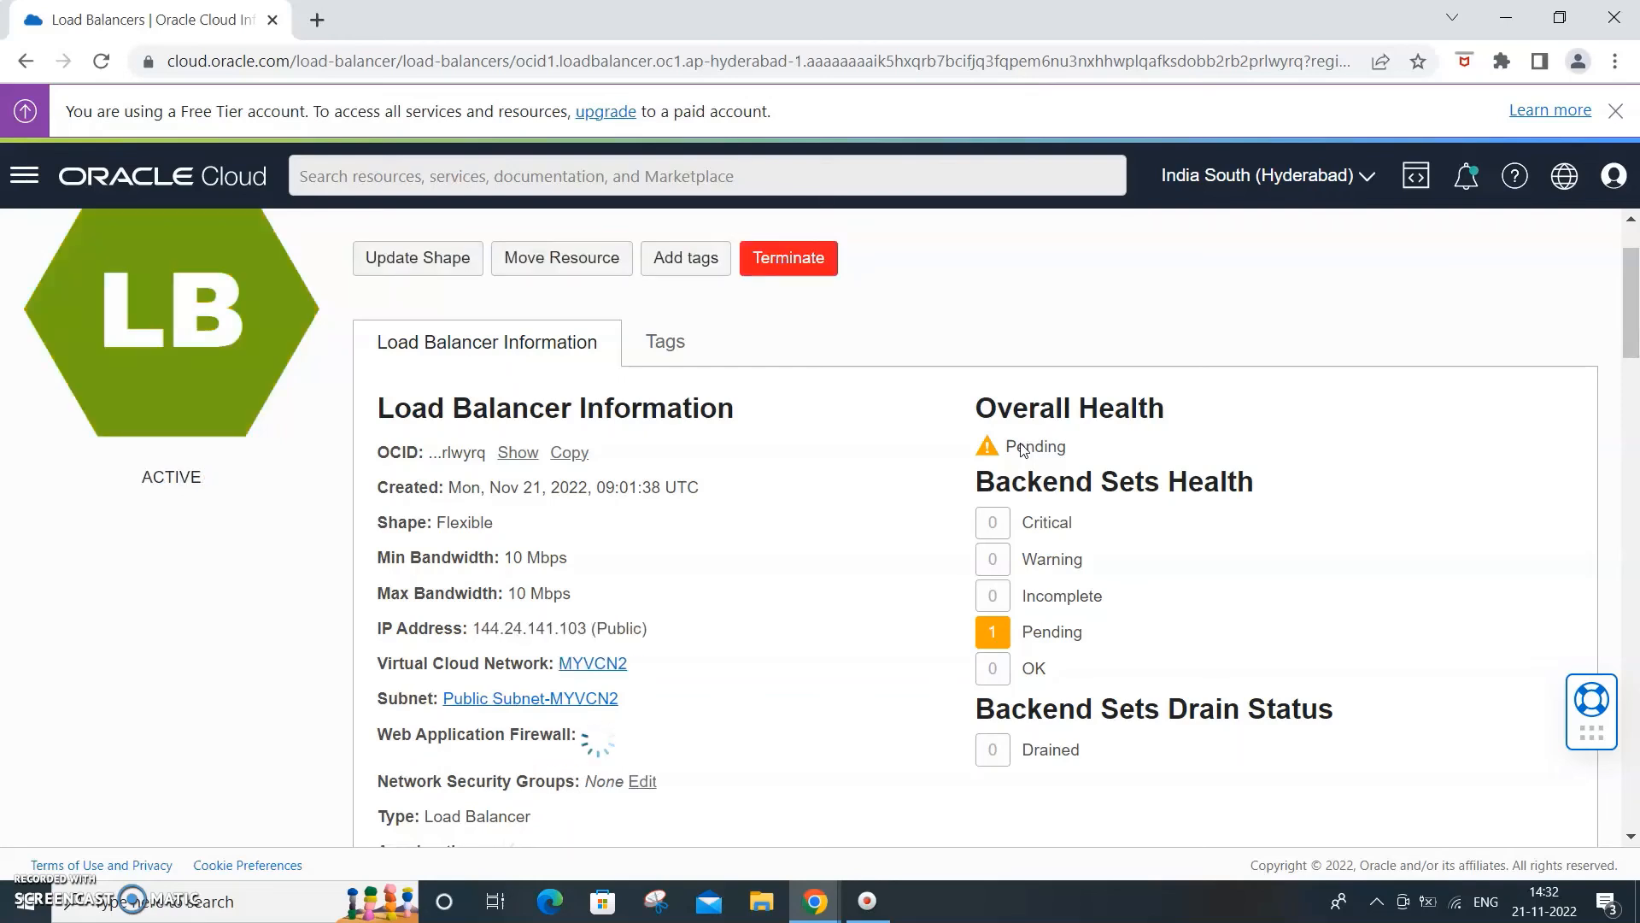
Review LBWEB's details, overall health, backend set health and log status, and return to the list of load balancers
scroll(1022, 451, "down", 4)
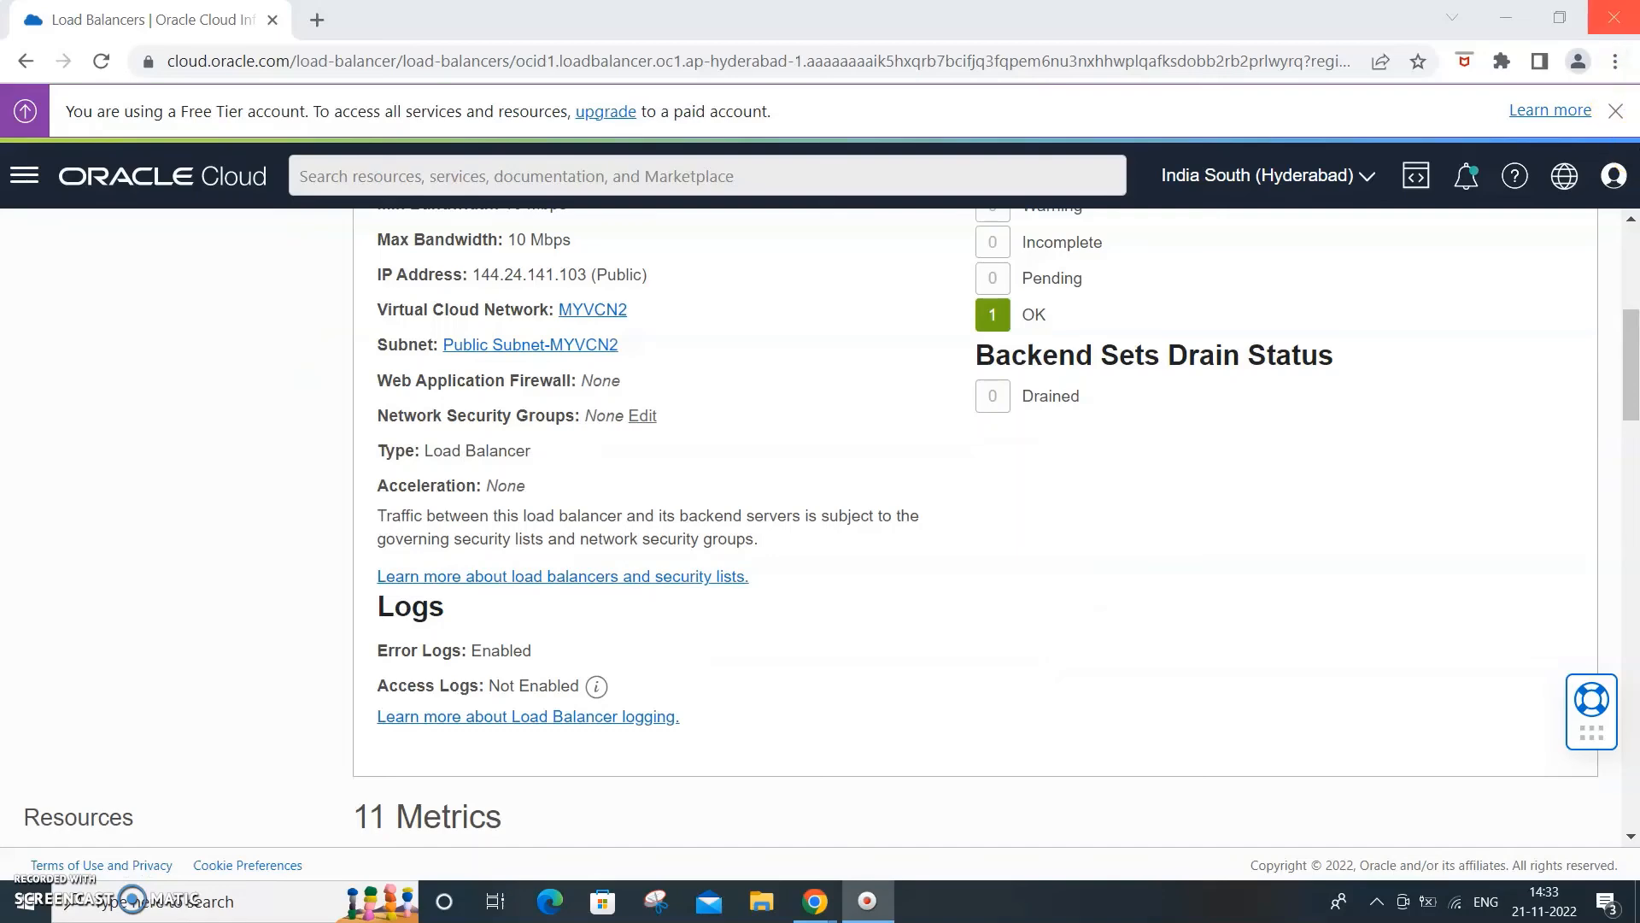
scroll(1632, 256, "up", 5)
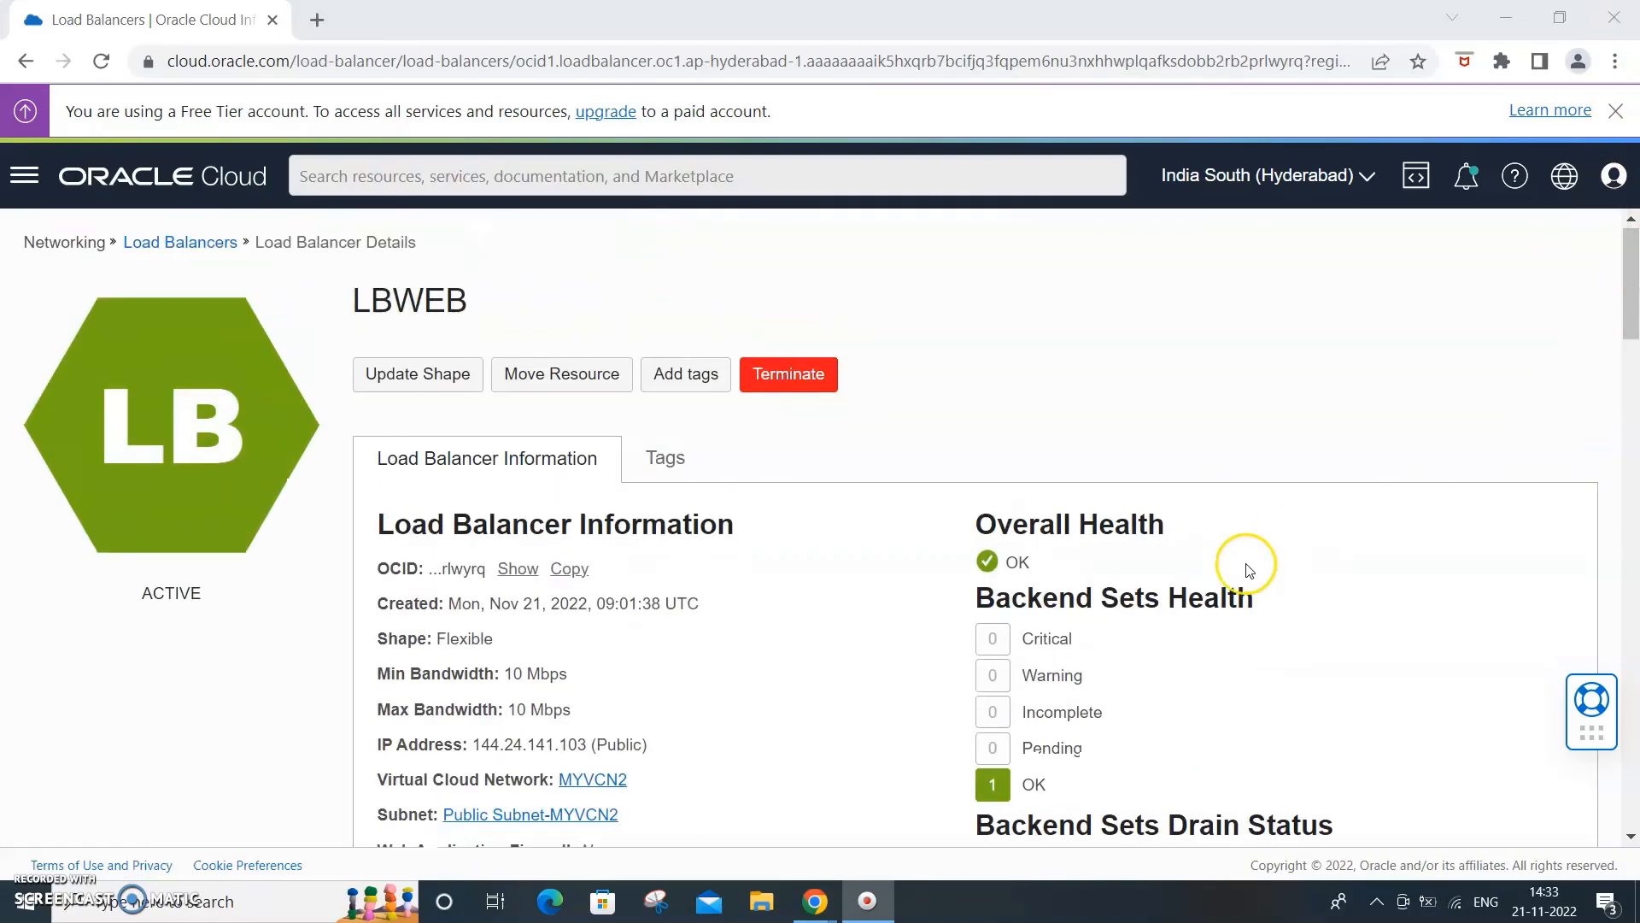
scroll(1363, 557, "down", 3)
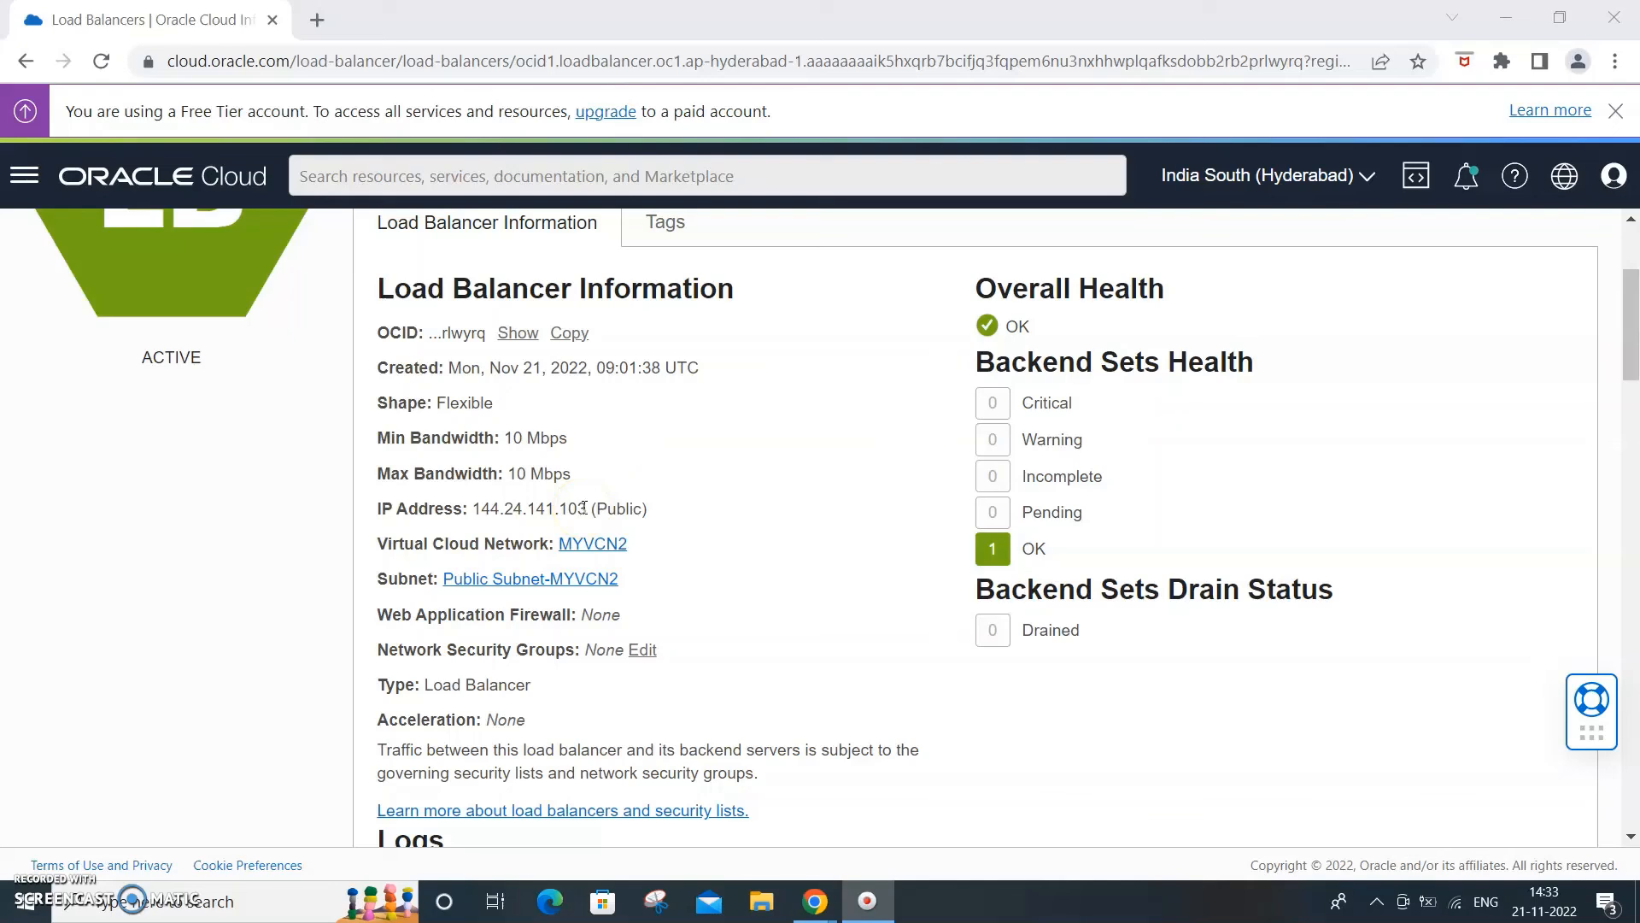
scroll(584, 508, "up", 3)
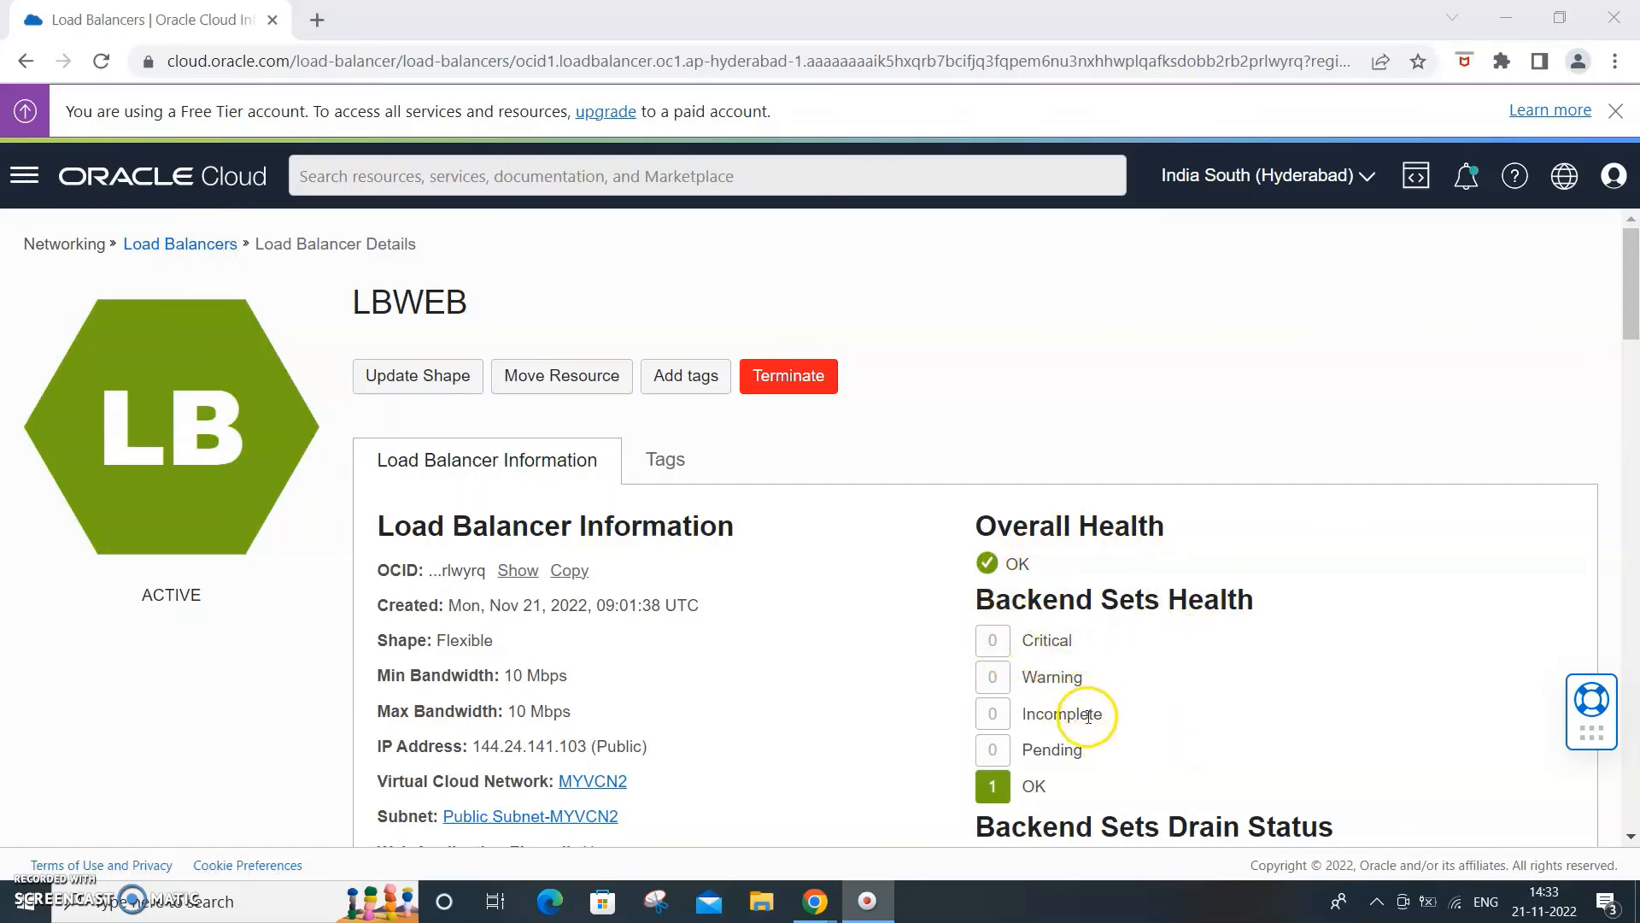
scroll(1371, 610, "down", 4)
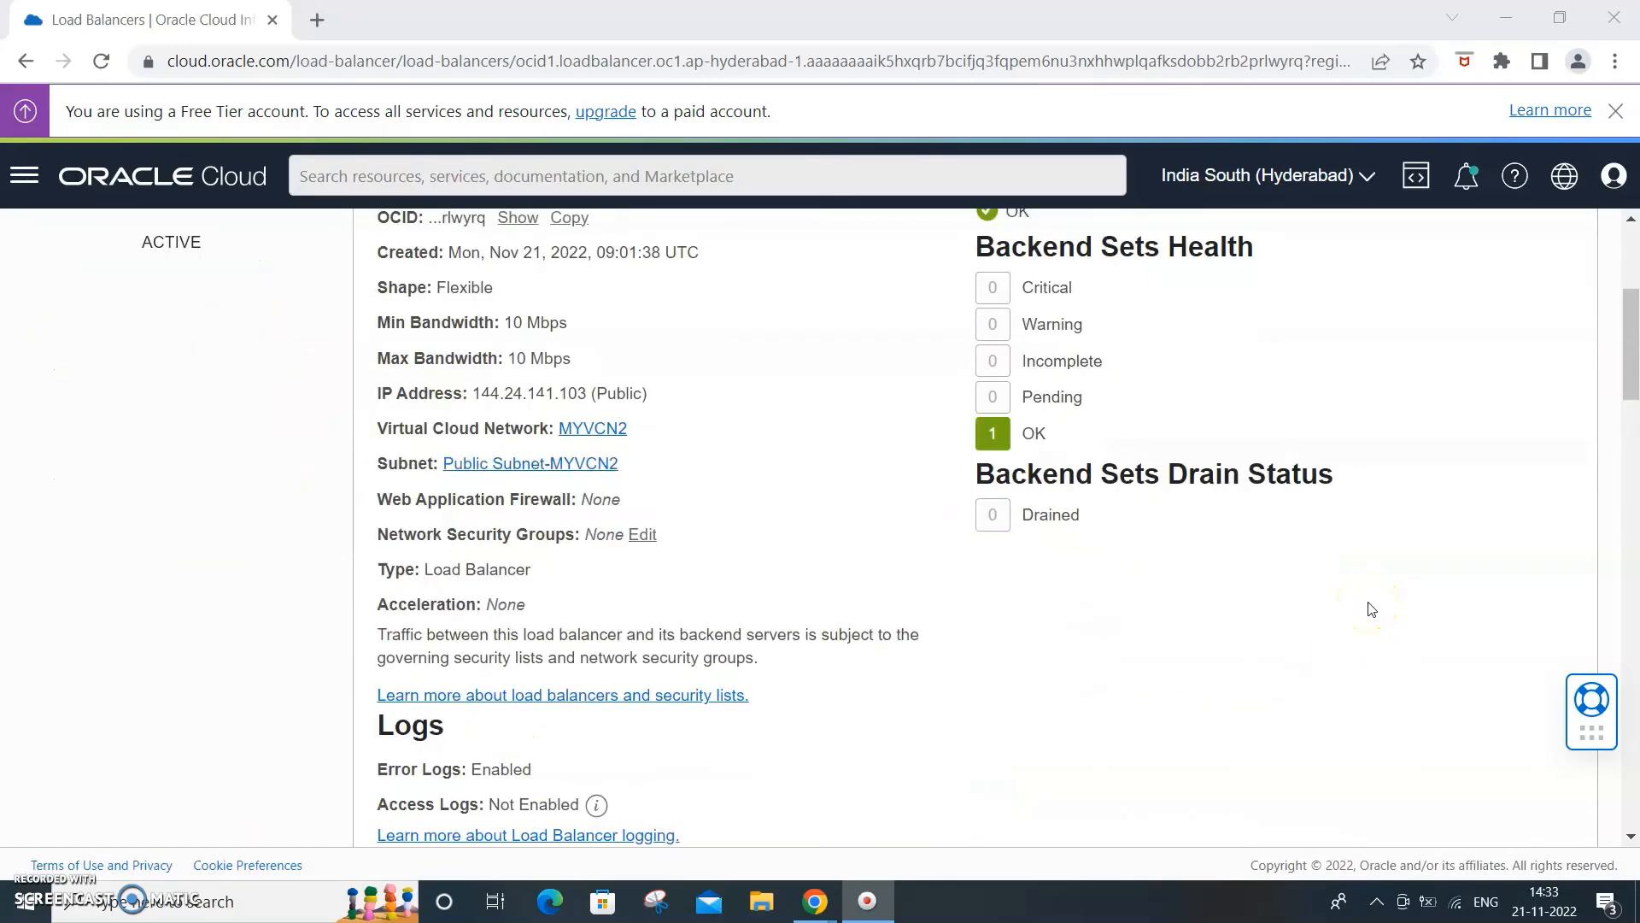
scroll(1372, 610, "up", 4)
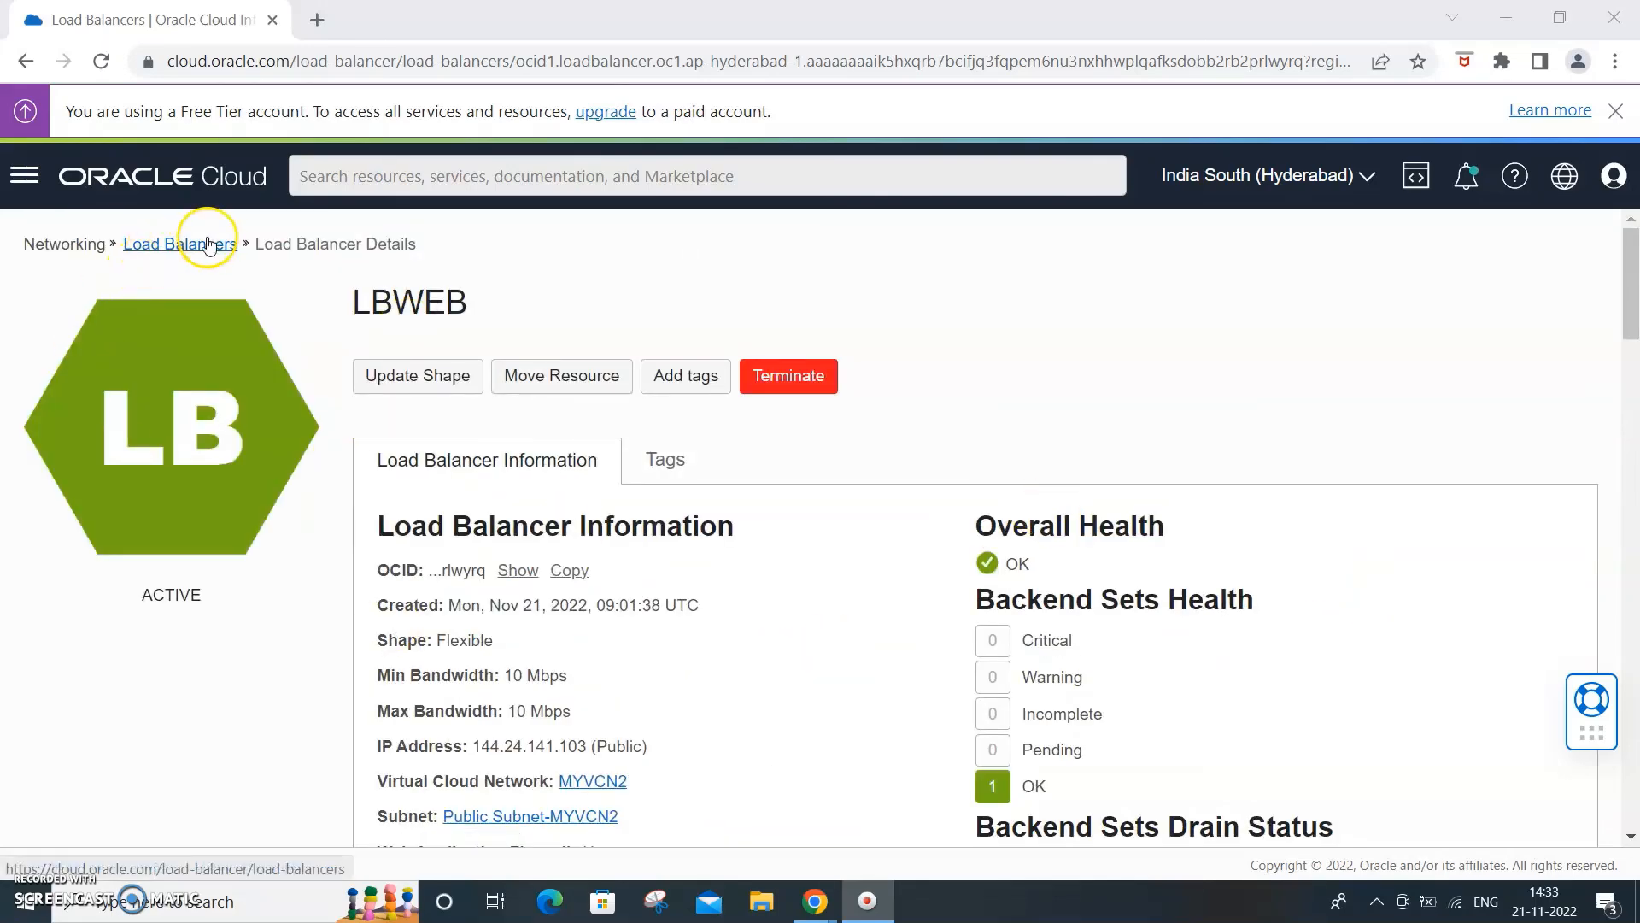
left_click(208, 245)
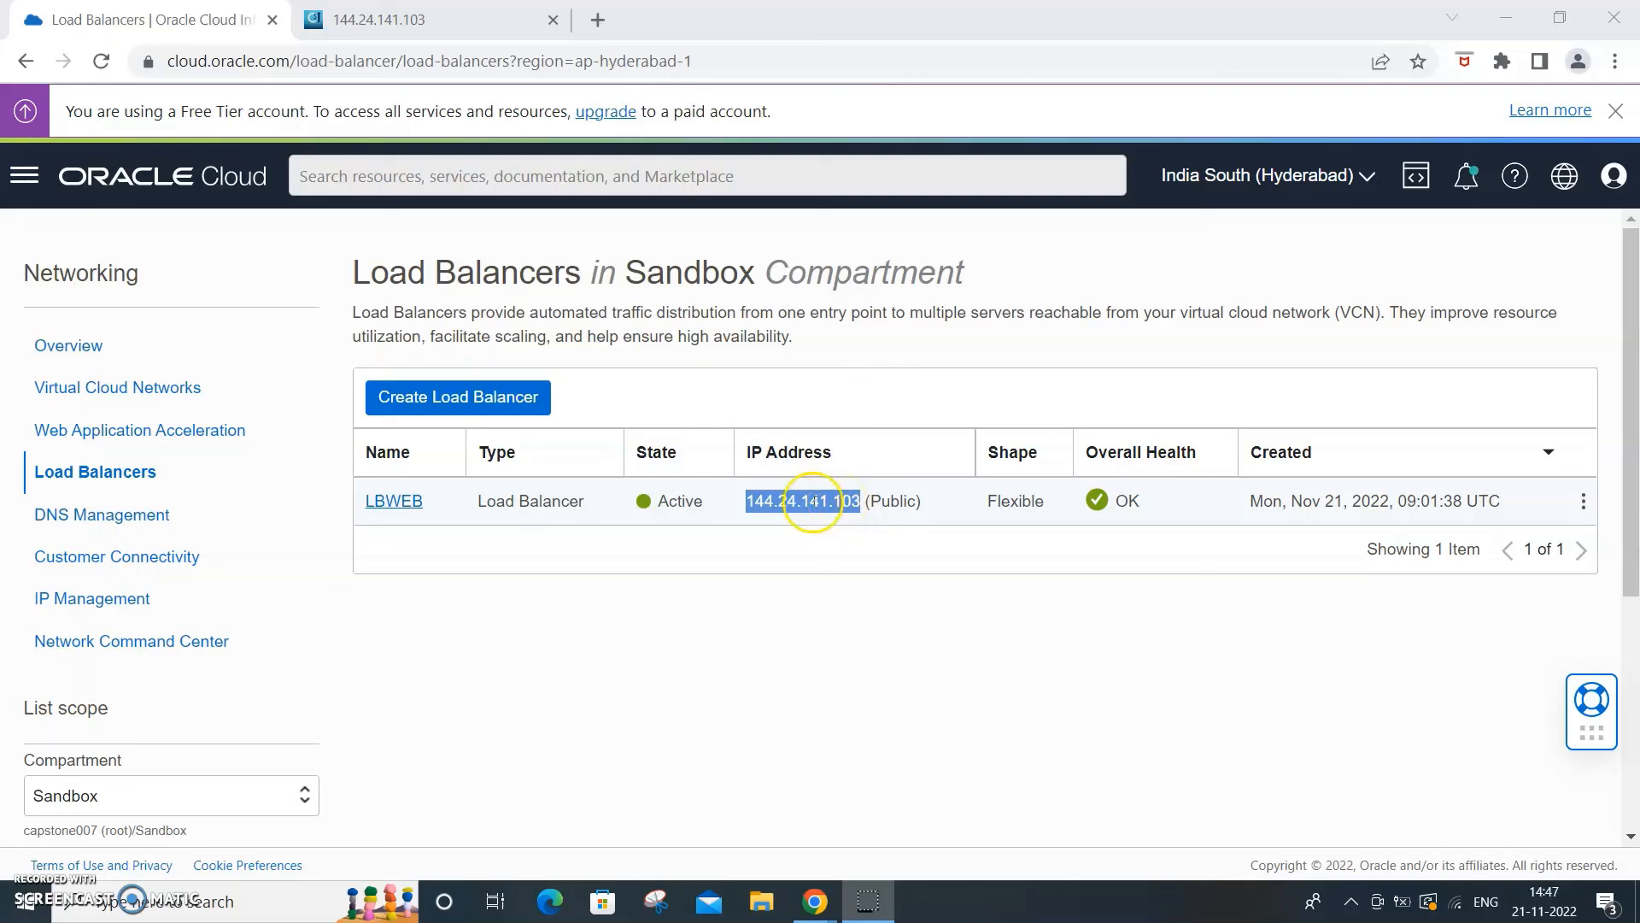
Open the load balancer's public IP address 144.24.141.103 in a new browser tab
left_click(485, 29)
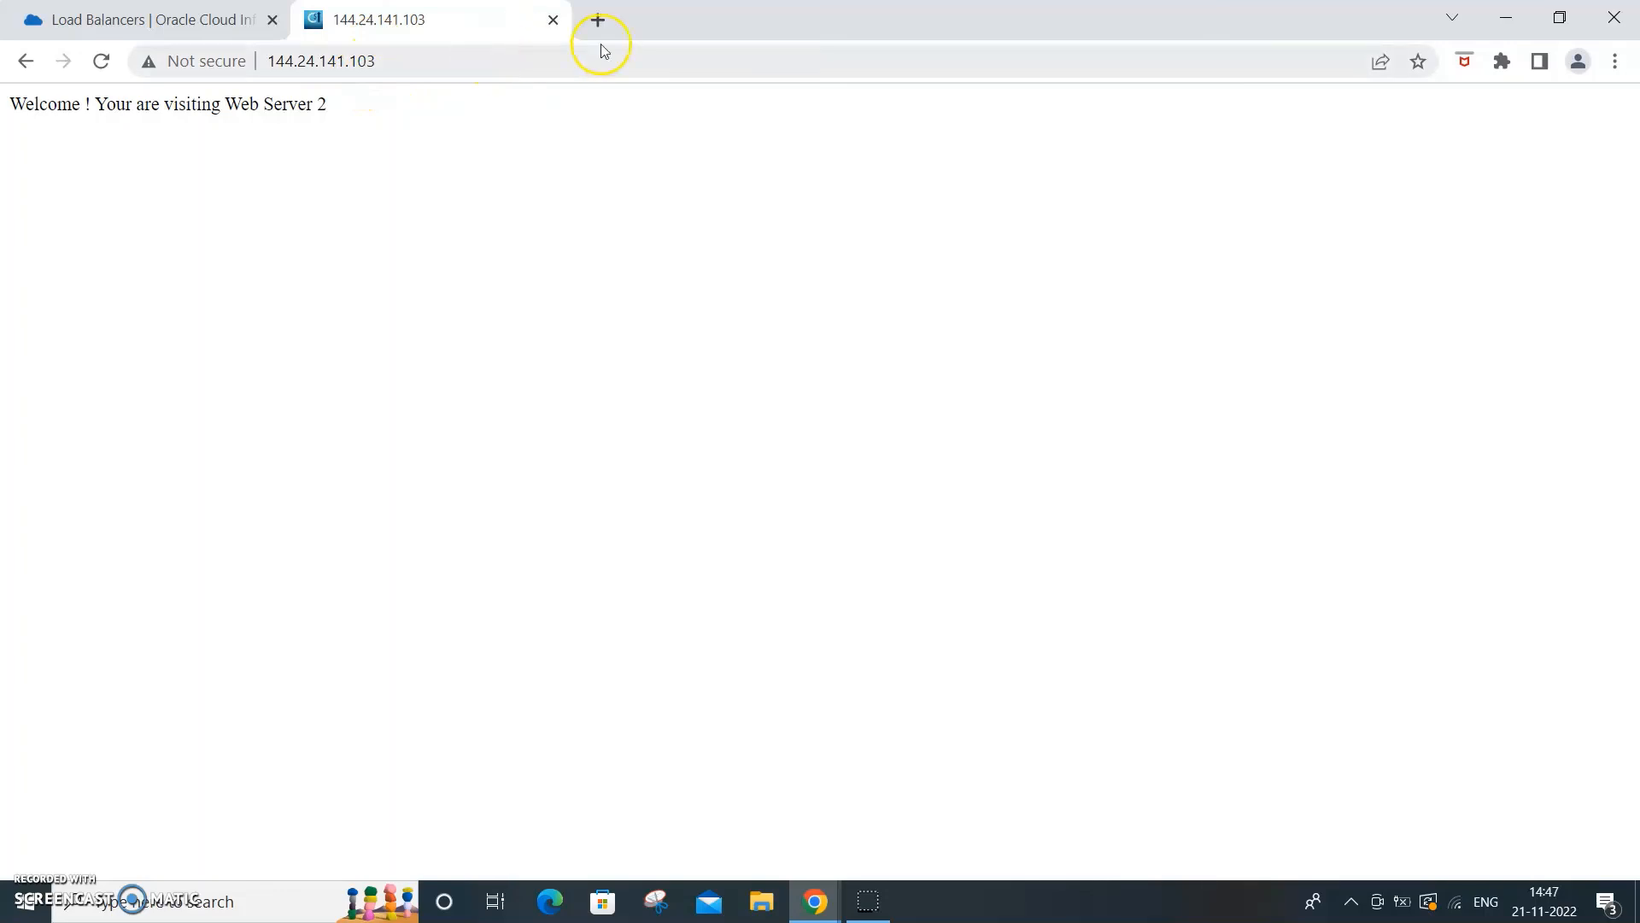
left_click(598, 18)
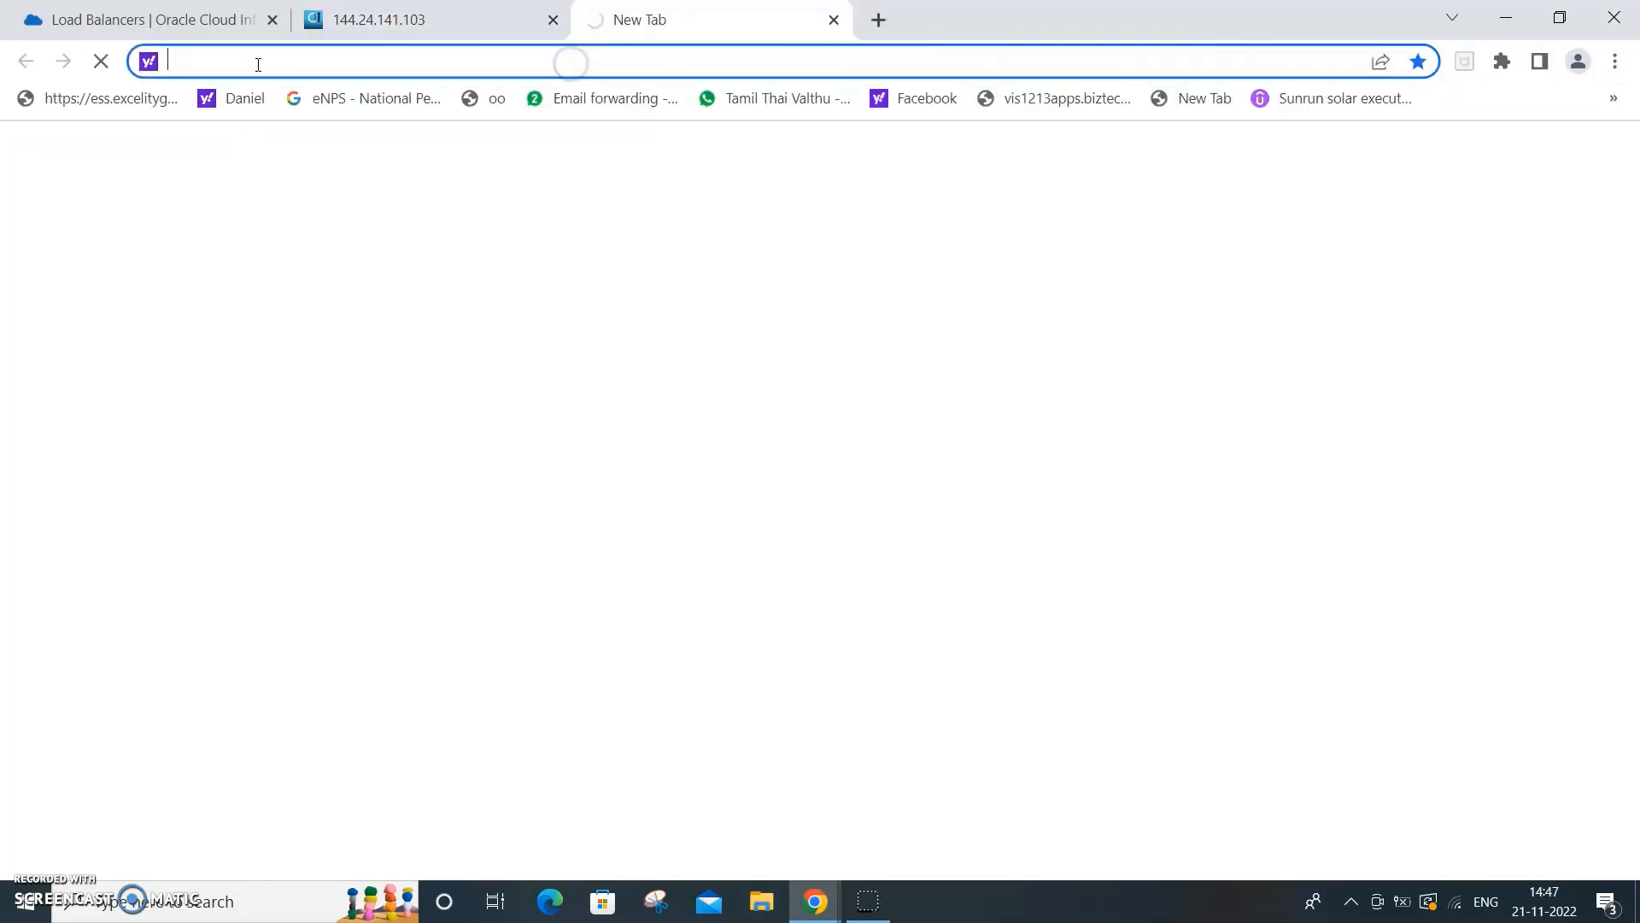
type("144.24.141.103")
key("Return")
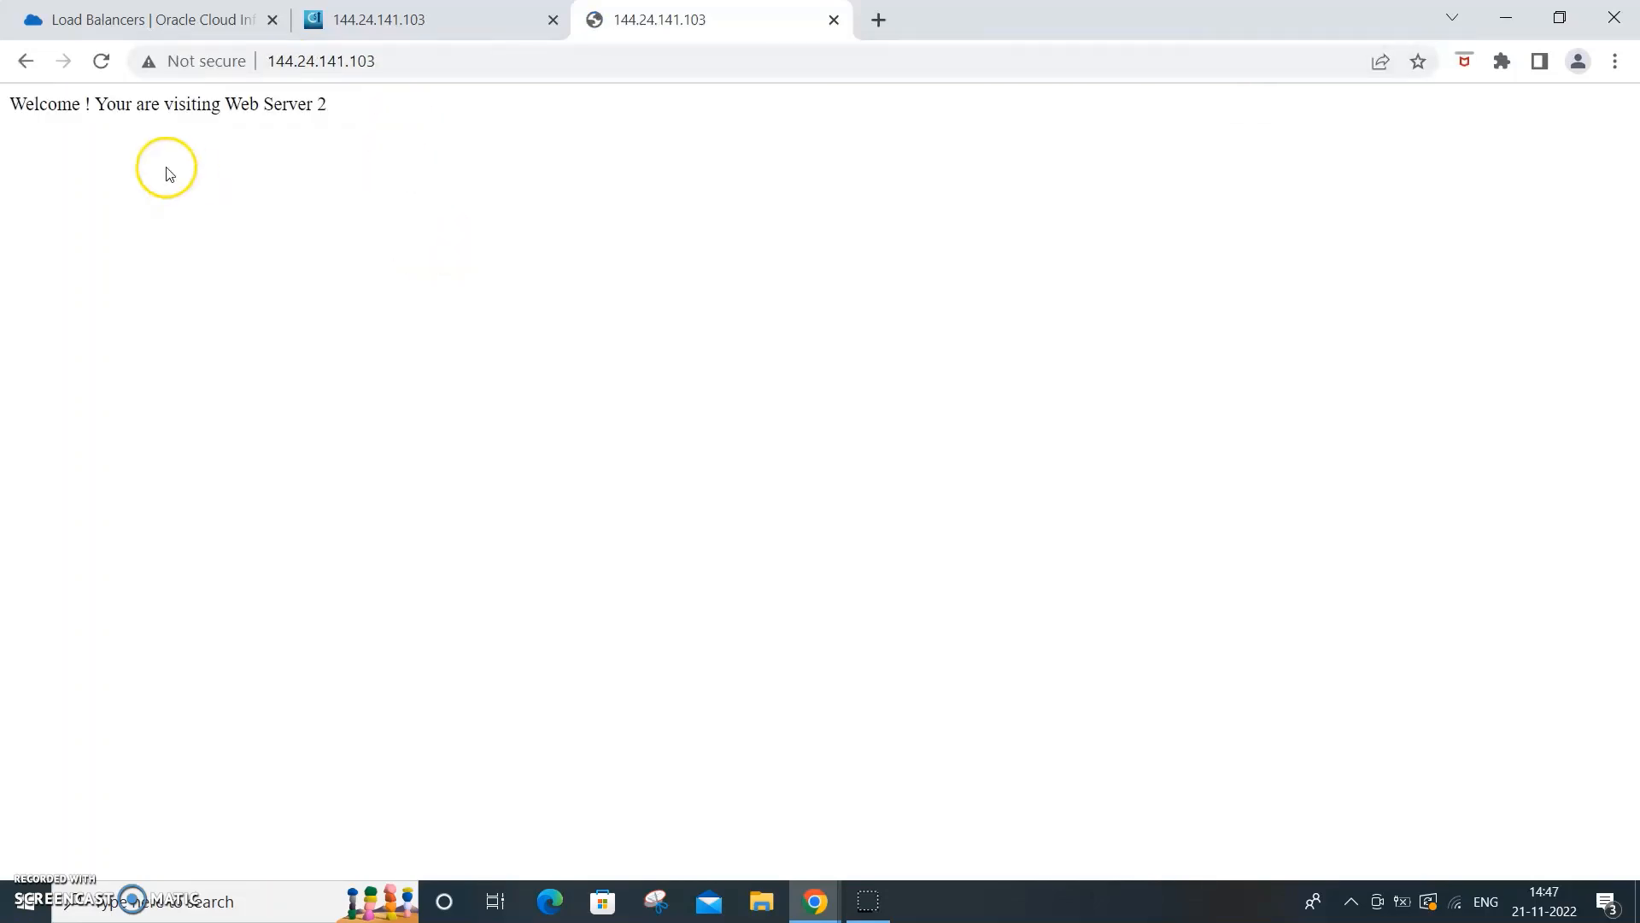
Reload the page at 144.24.141.103 repeatedly to check which web server answers each request
left_click(397, 58)
key("Return")
left_click(396, 58)
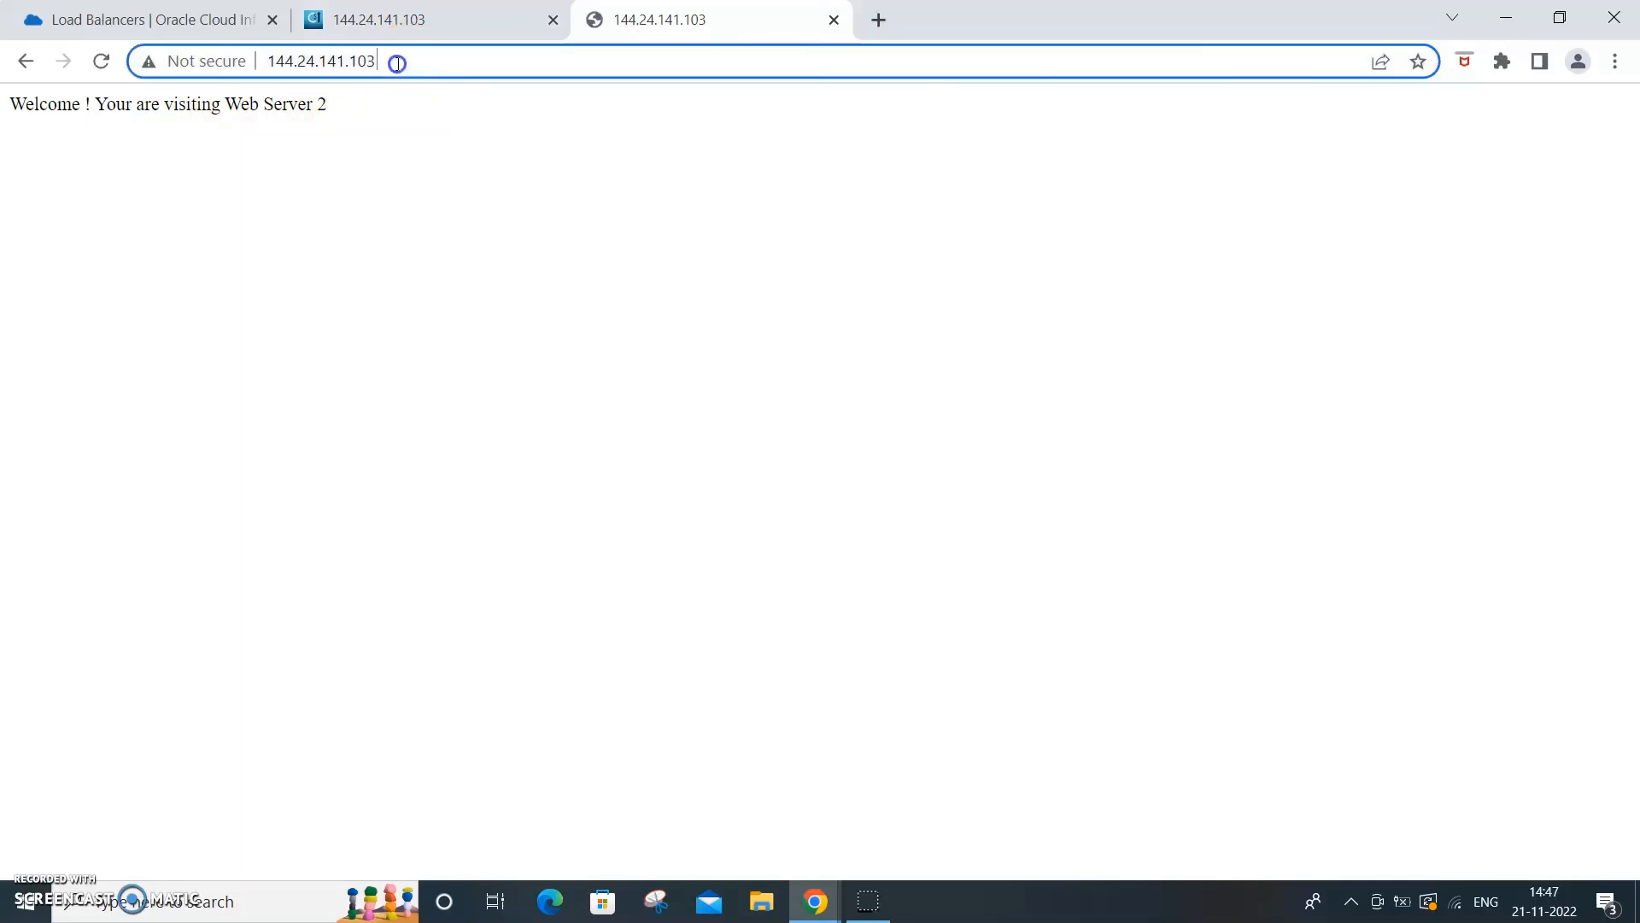
key("Return")
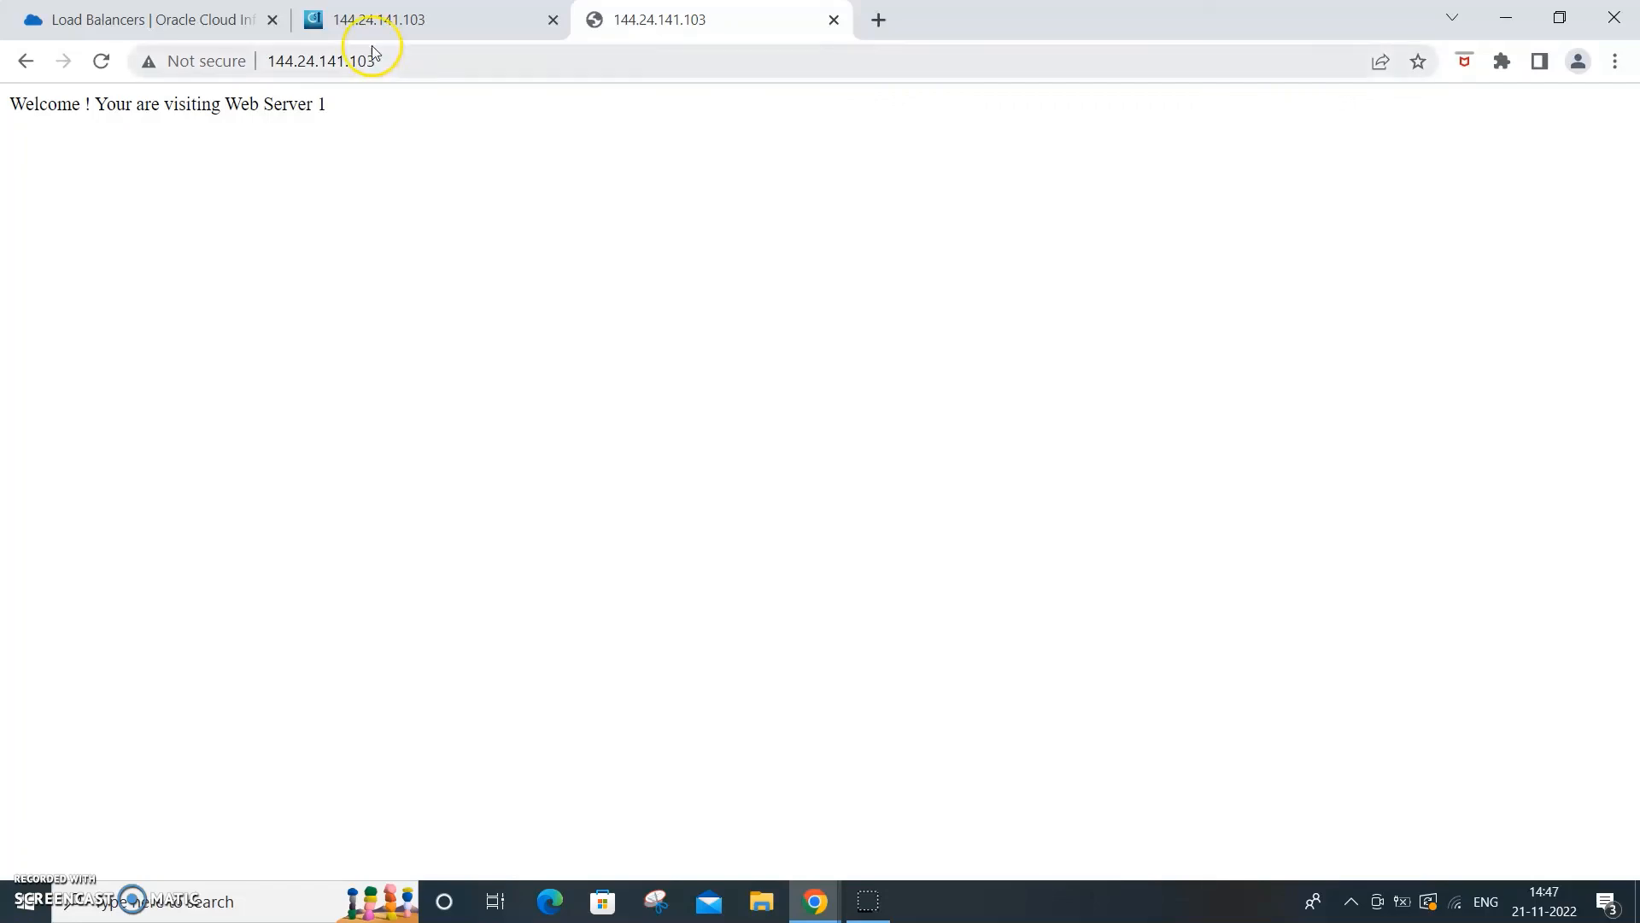
left_click(376, 65)
key("Return")
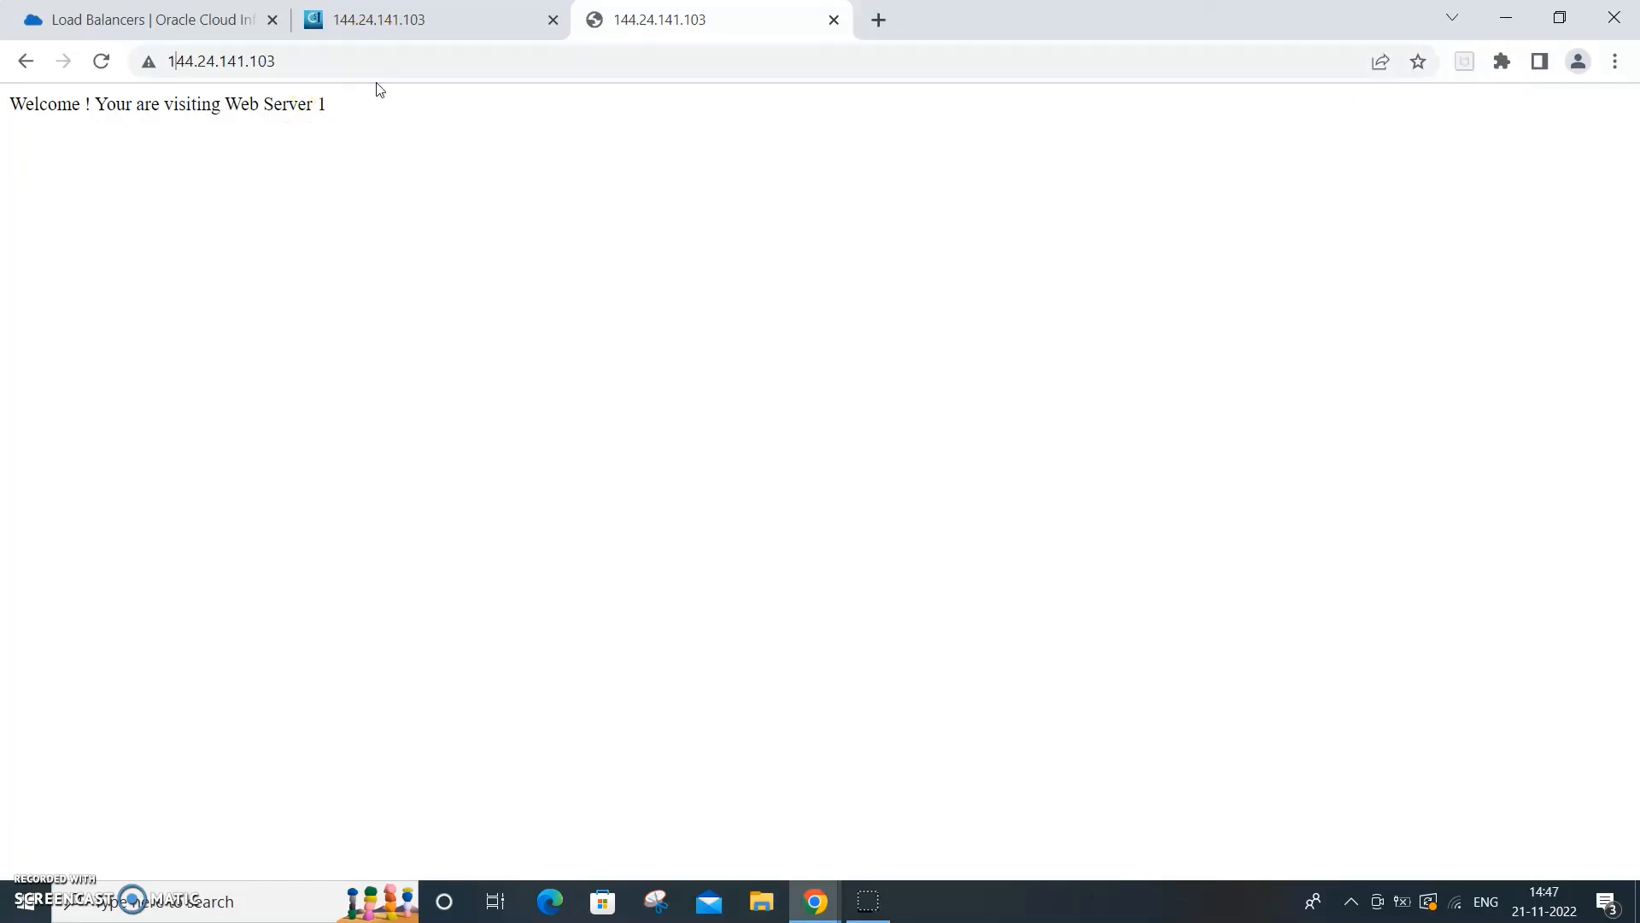
left_click(397, 68)
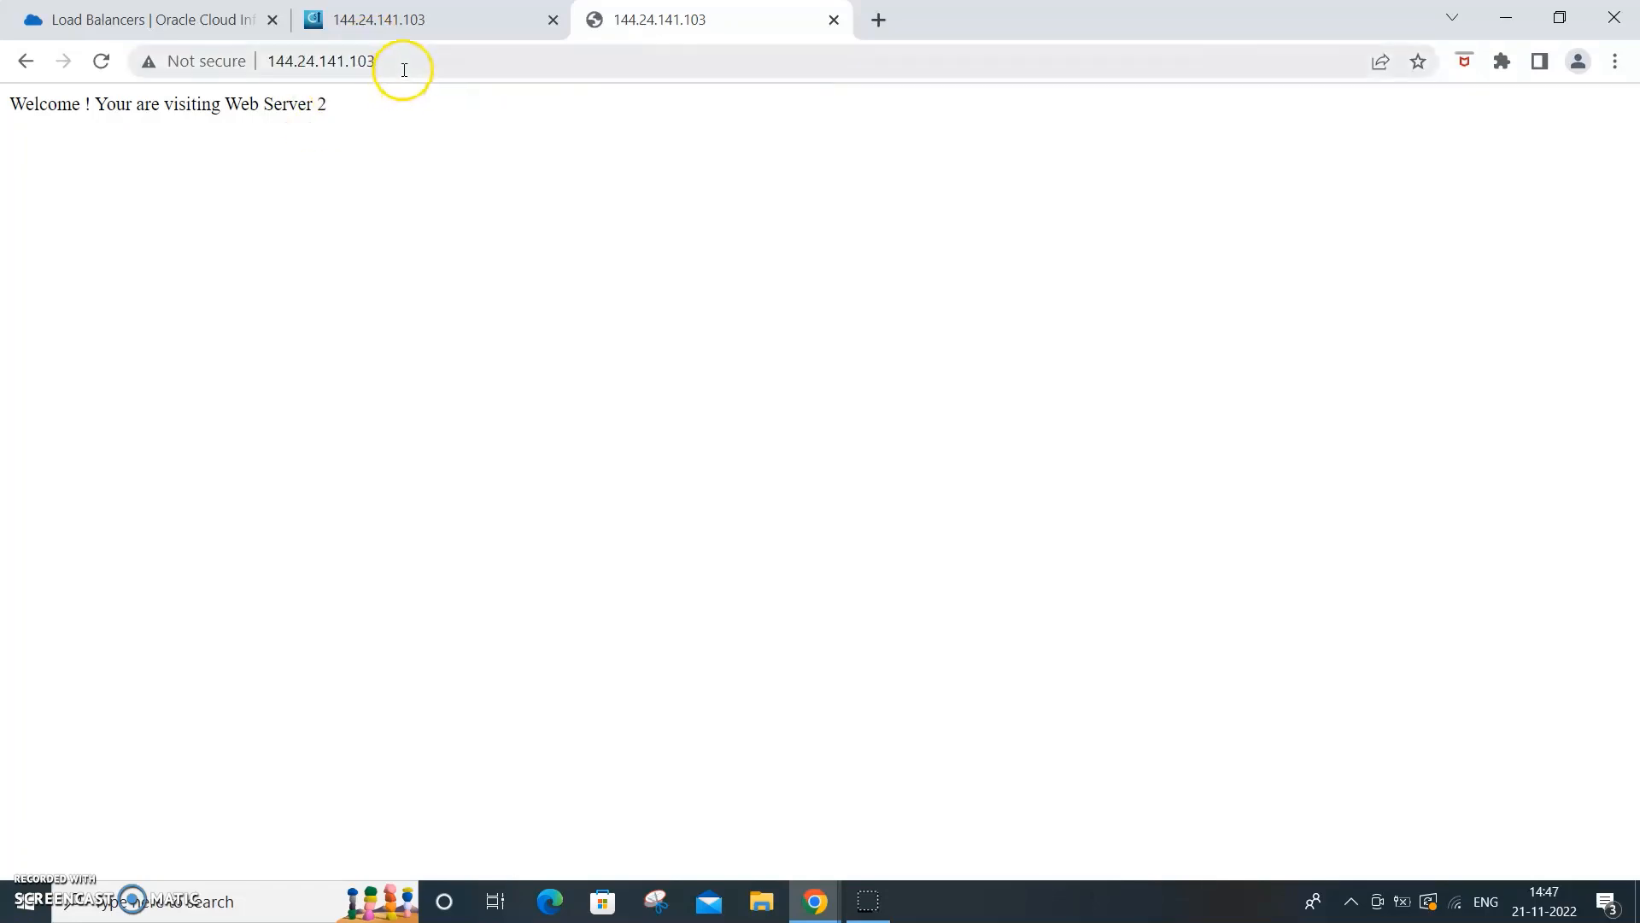
key("Return")
left_click(401, 66)
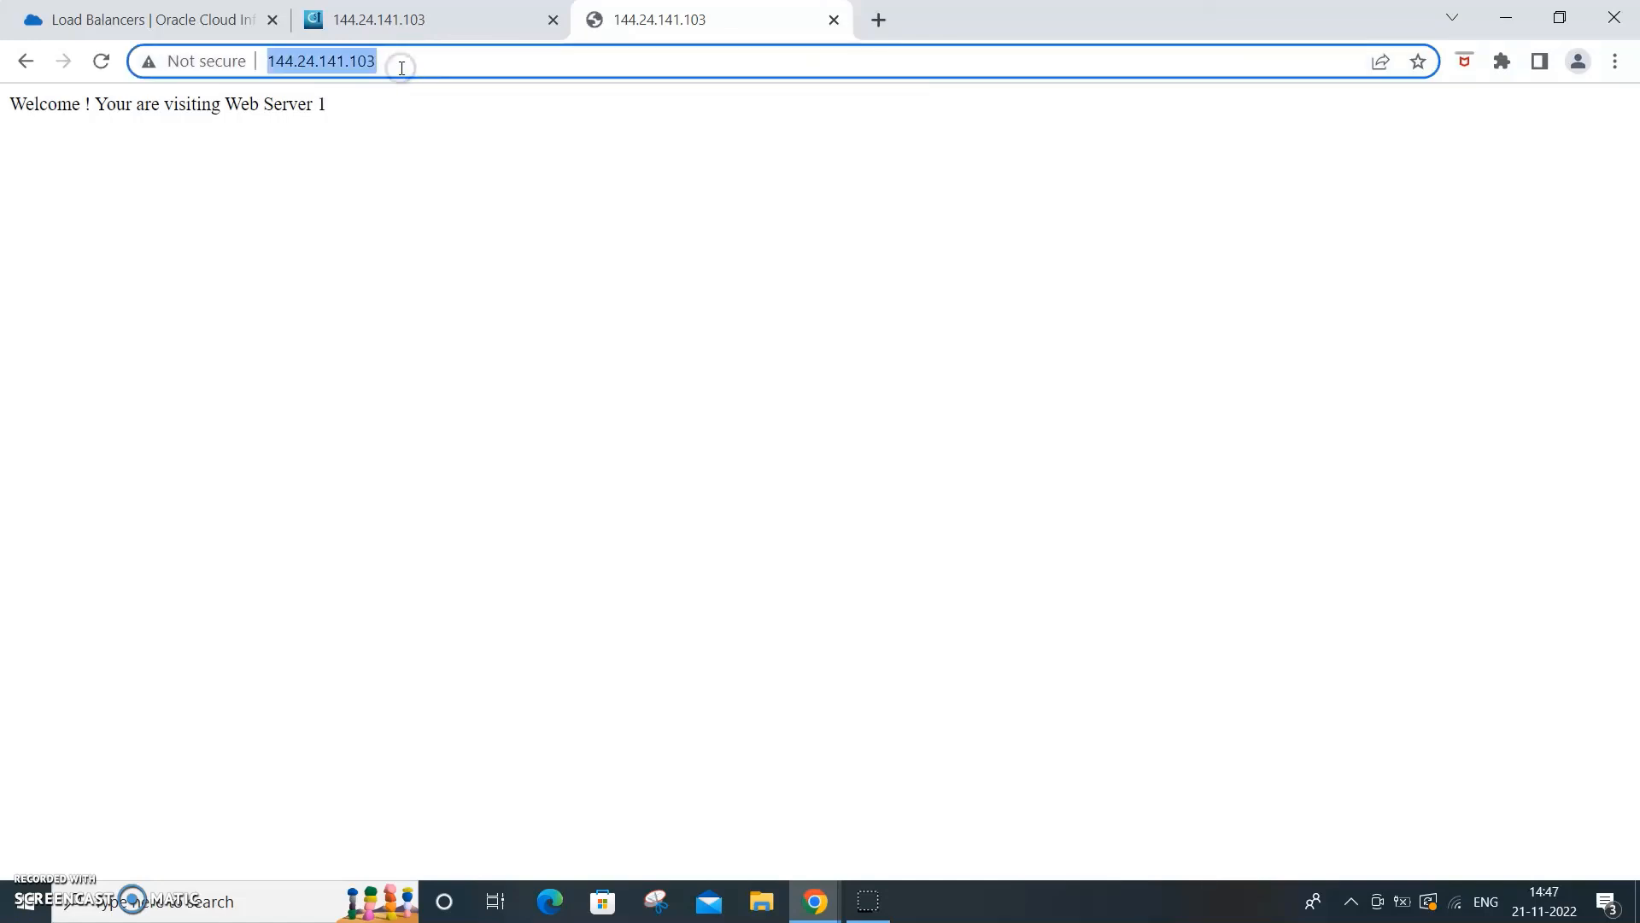
key("Return")
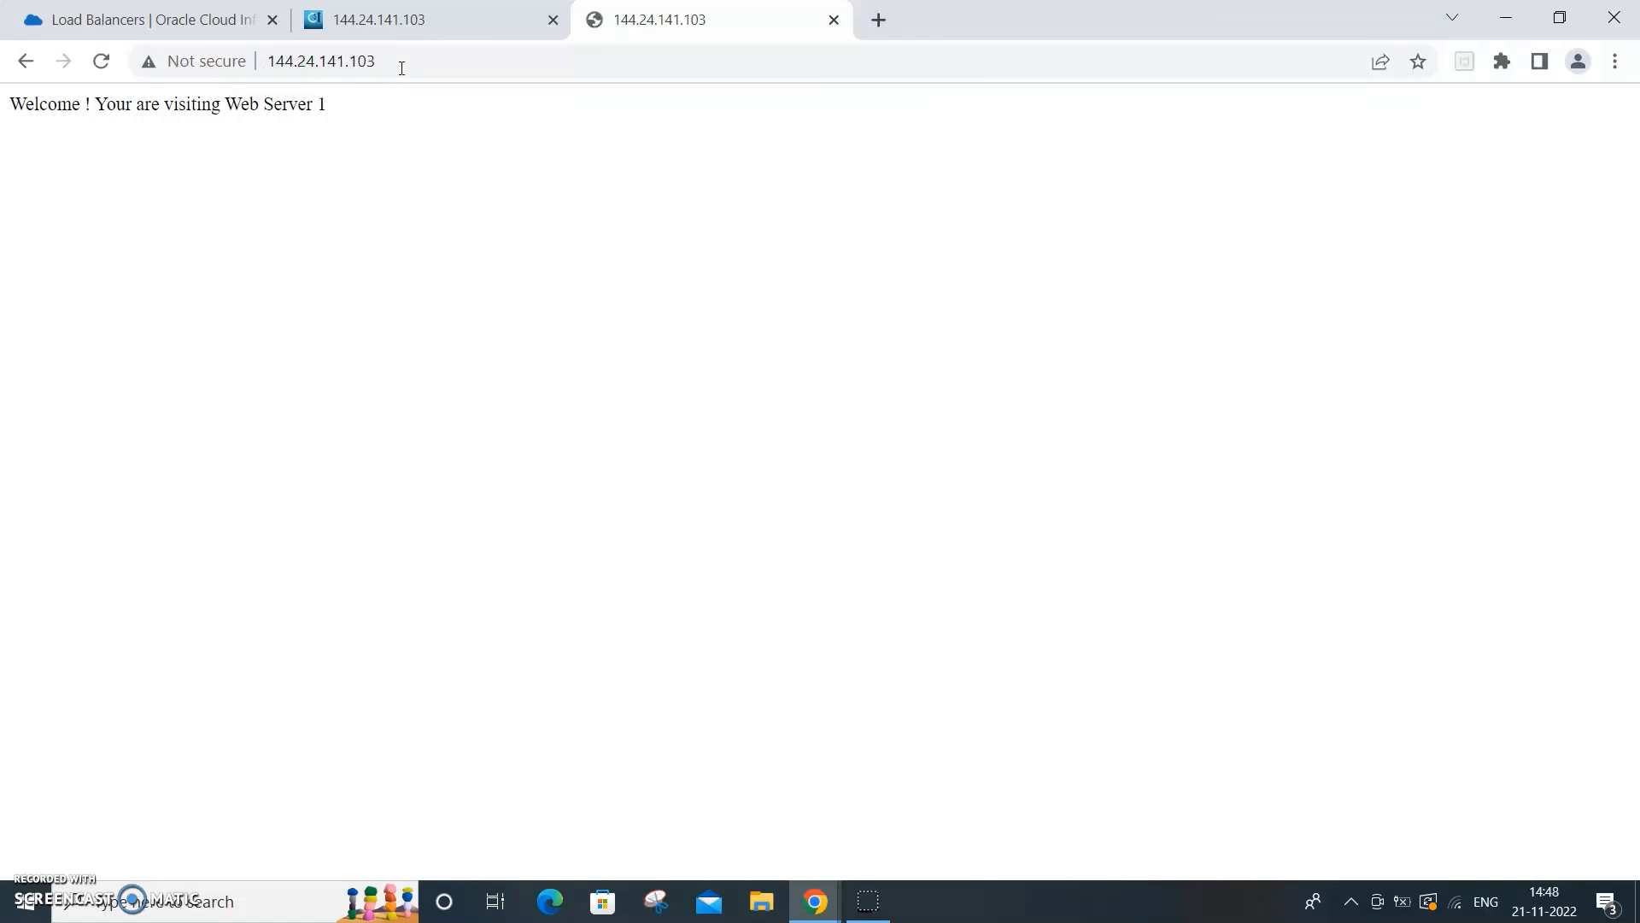
left_click(405, 65)
key("Return")
left_click(410, 63)
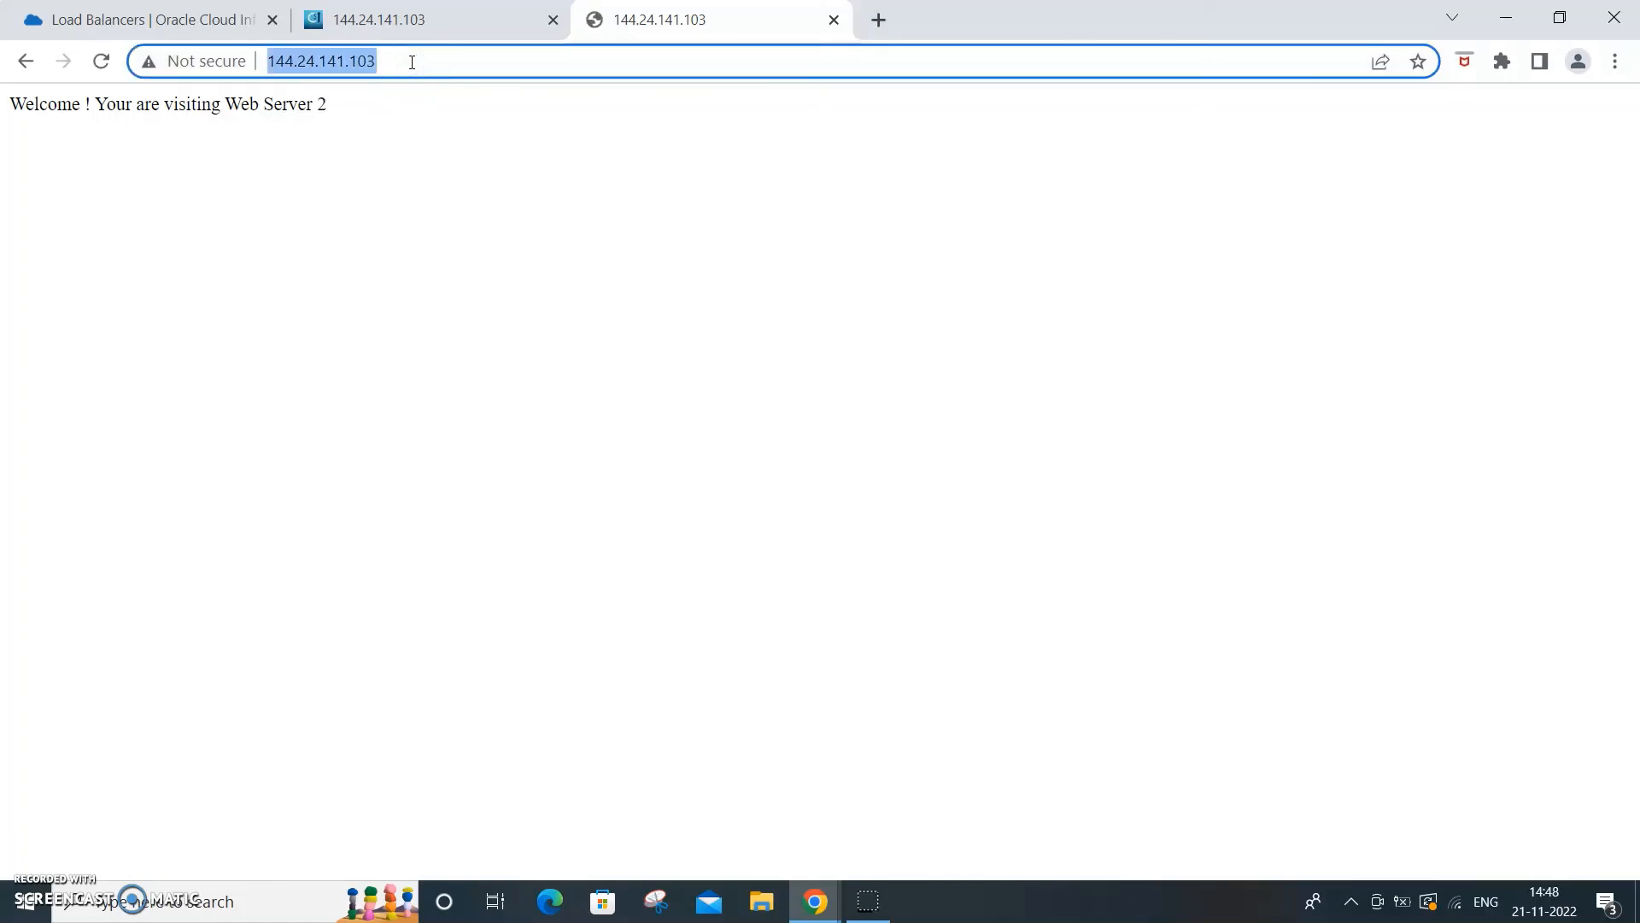
key("Return")
left_click(411, 62)
key("Return")
left_click(443, 57)
key("Return")
left_click(402, 53)
key("Return")
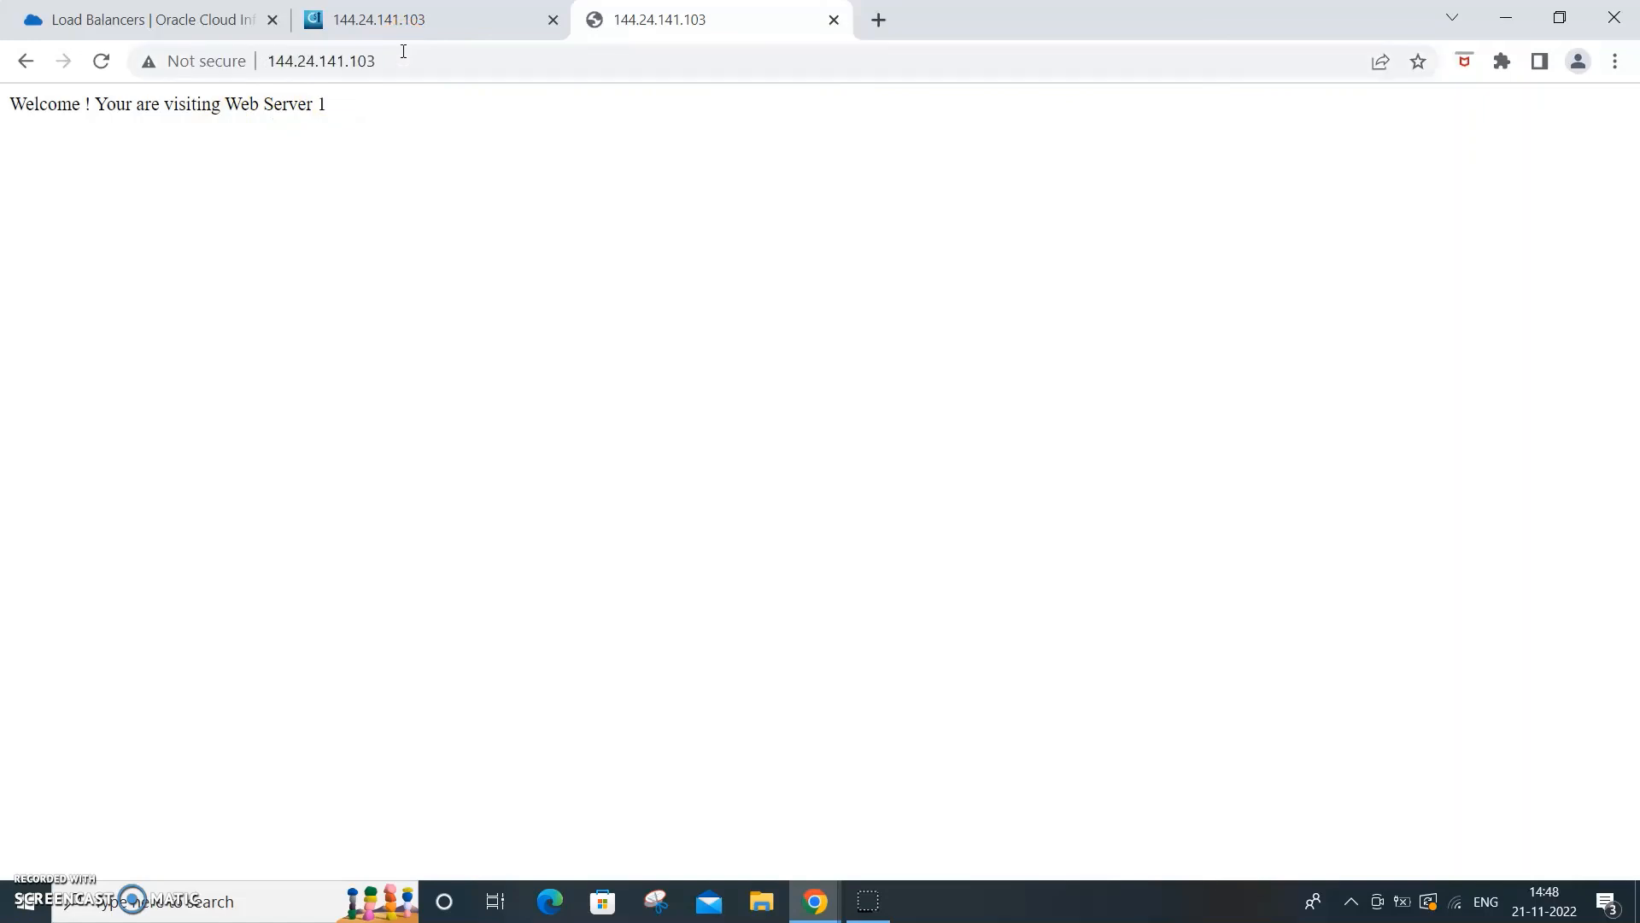
left_click(393, 64)
key("Return")
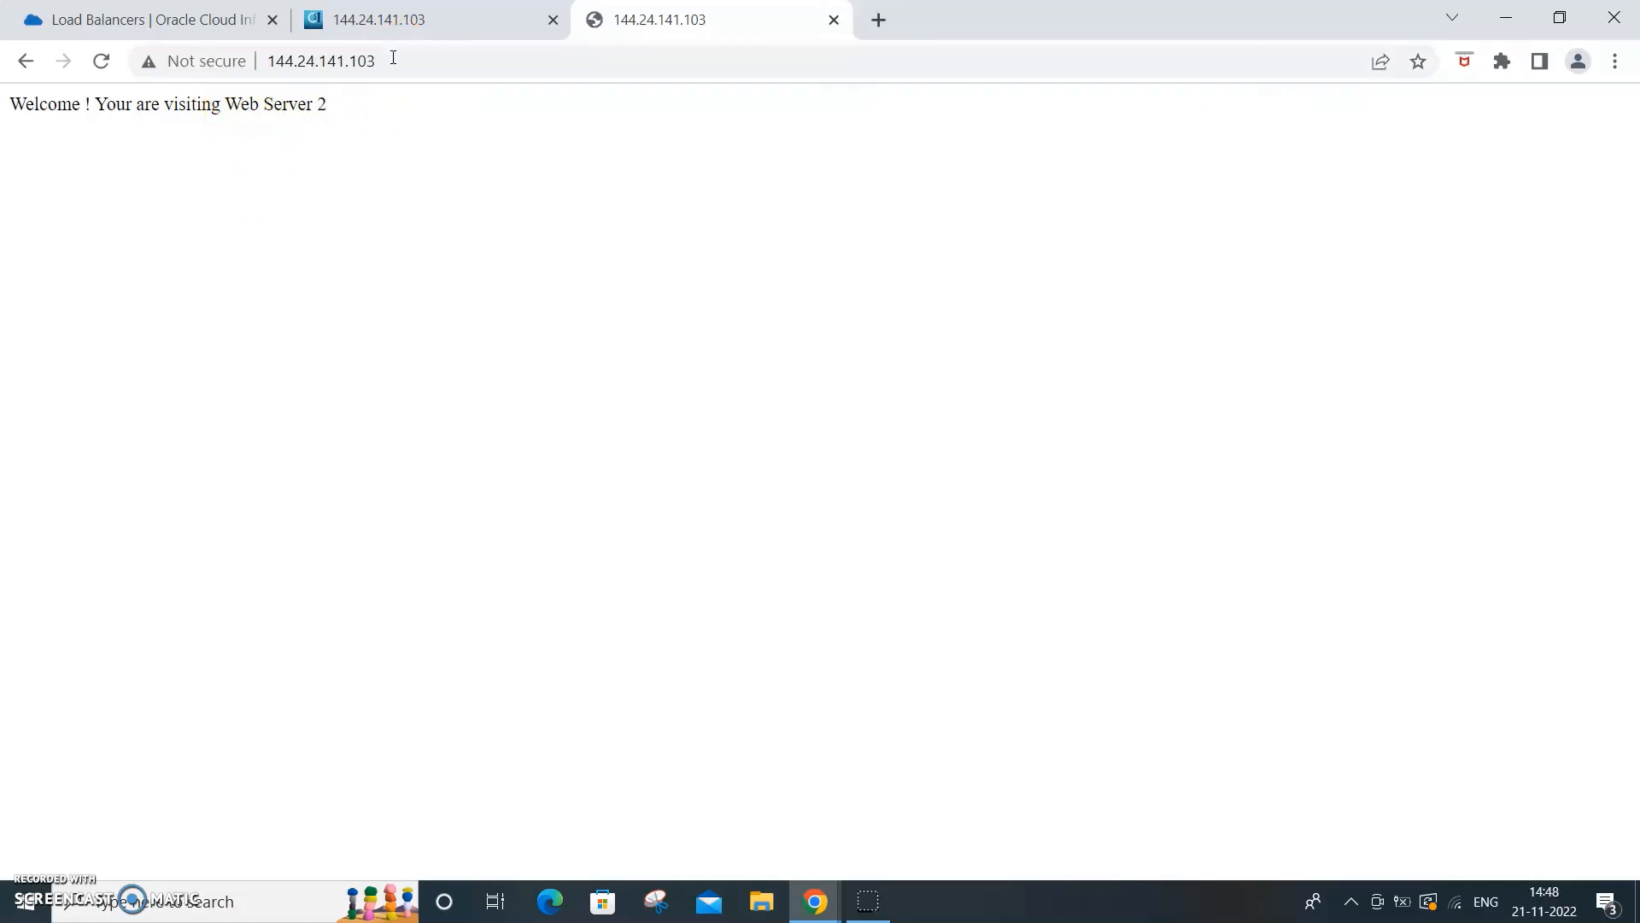